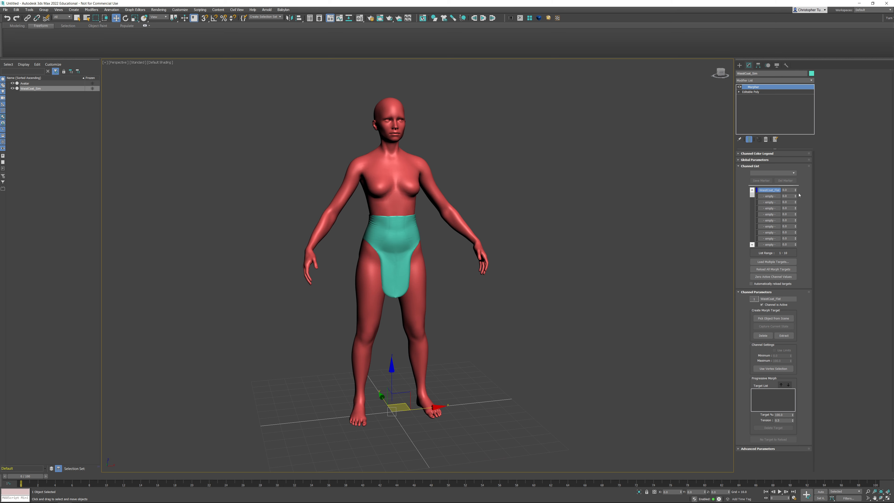
# - Try the garment's flat morph channel at 100 and reset it to 0
pyautogui.moveTo(795, 189); pyautogui.dragTo(795, 141)
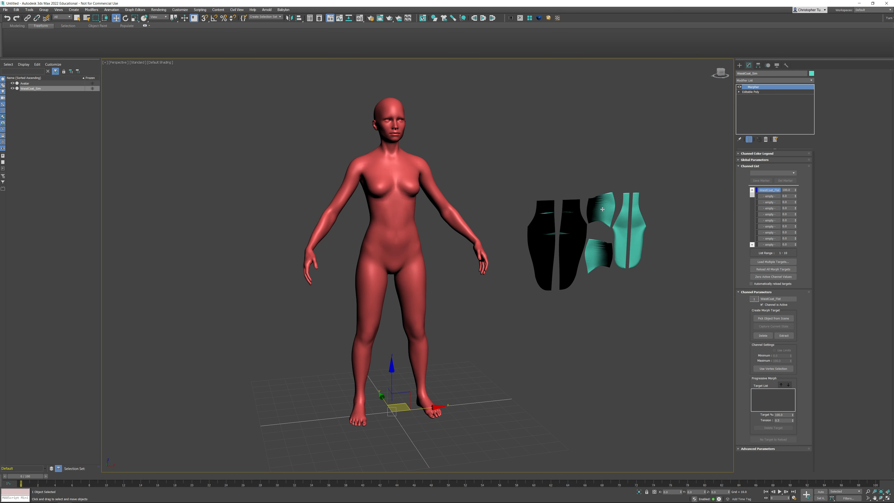
pyautogui.rightClick(795, 190)
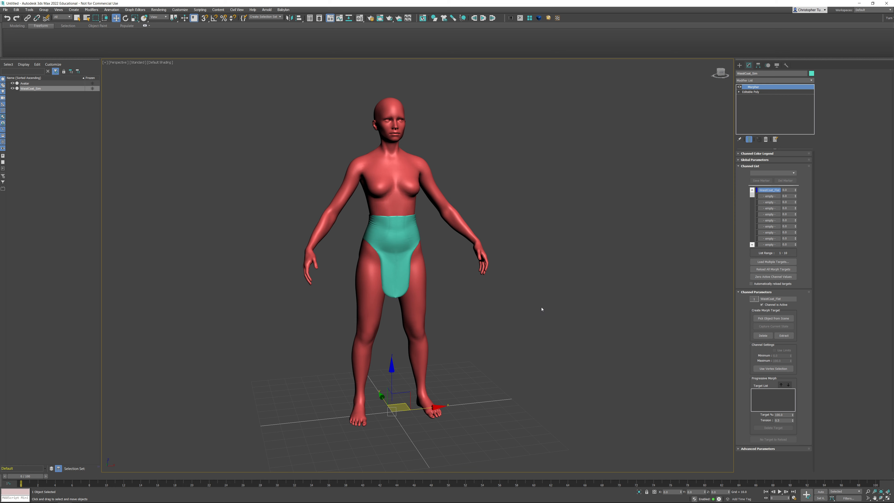
# - Switch to the shaded Front view and isolate the garment from the avatar
pyautogui.press('f')
pyautogui.moveTo(545, 263); pyautogui.dragTo(458, 363, button='middle')
pyautogui.press('F3')
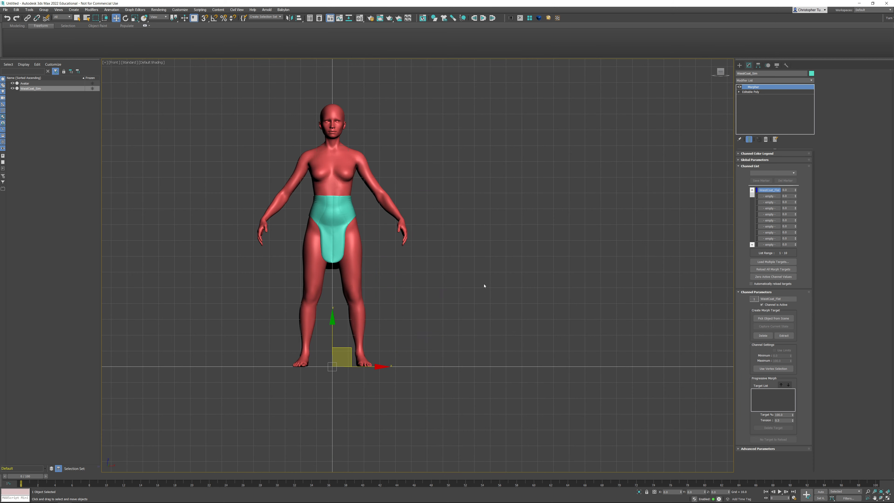
pyautogui.moveTo(484, 286); pyautogui.dragTo(417, 303, button='middle')
pyautogui.scroll(3, 310, 267)
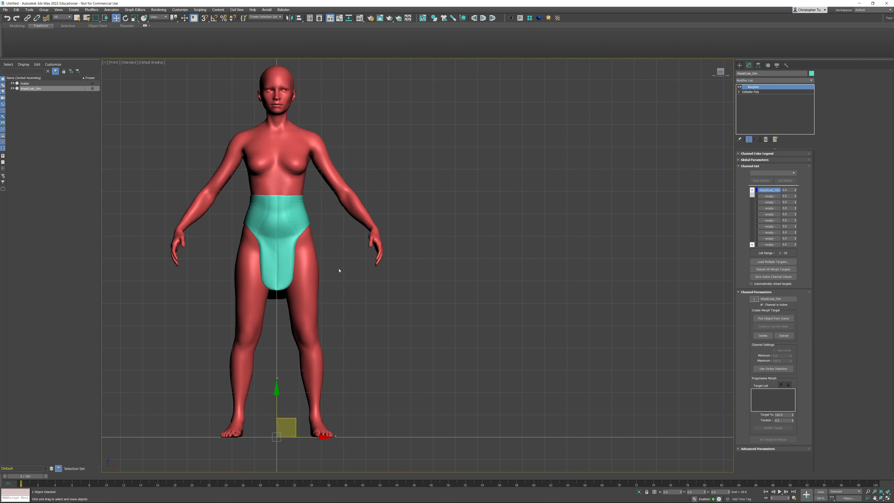
pyautogui.hotkey('alt', 'q')
pyautogui.moveTo(428, 199); pyautogui.dragTo(278, 216, button='middle')
pyautogui.scroll(-4, 276, 215)
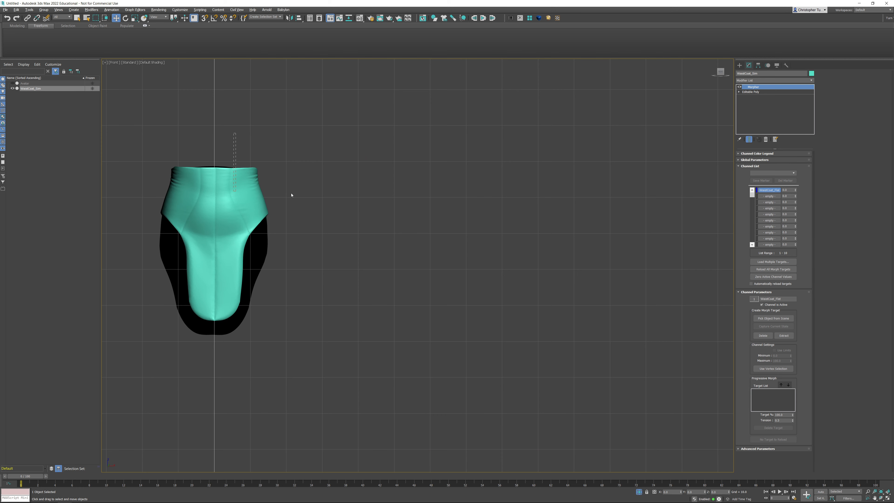
# - Reselect the isolated garment, preview its flat morph at 100 and return the channel to 0
pyautogui.click(370, 226)
pyautogui.click(217, 199)
pyautogui.moveTo(796, 191); pyautogui.dragTo(794, 116)
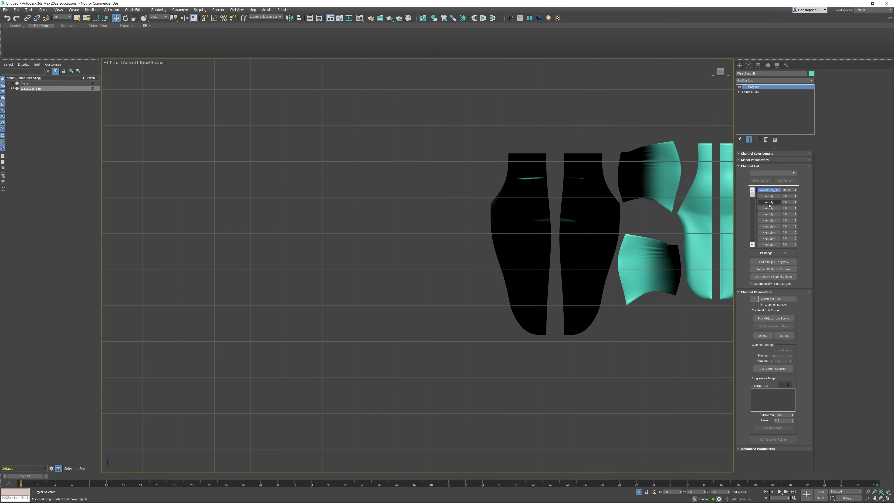
pyautogui.rightClick(795, 192)
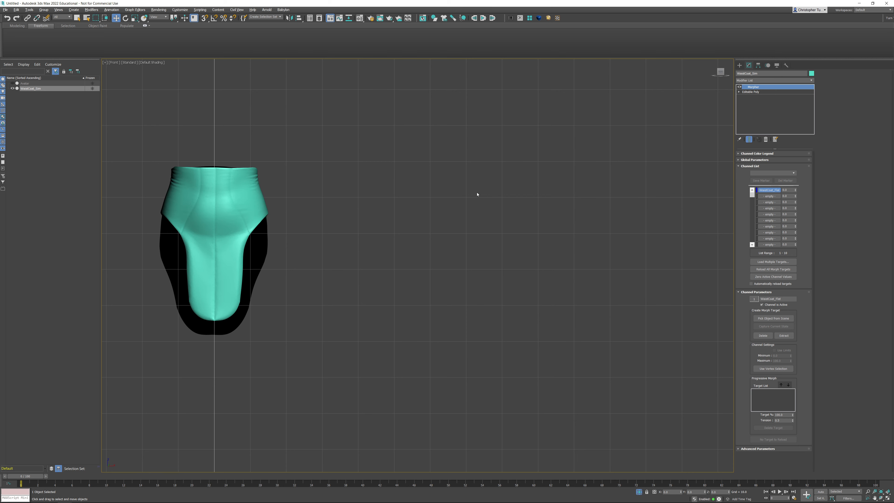
# - Use Auto Key to keyframe the garment's flat morph channel at 100 on frame 40, leaving Auto Key off
pyautogui.click(819, 492)
pyautogui.click(365, 479)
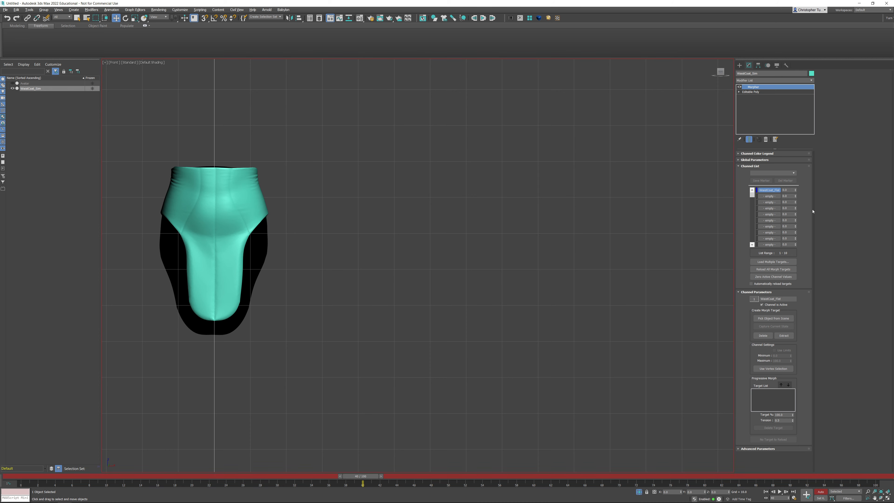
pyautogui.moveTo(795, 191); pyautogui.dragTo(763, 104)
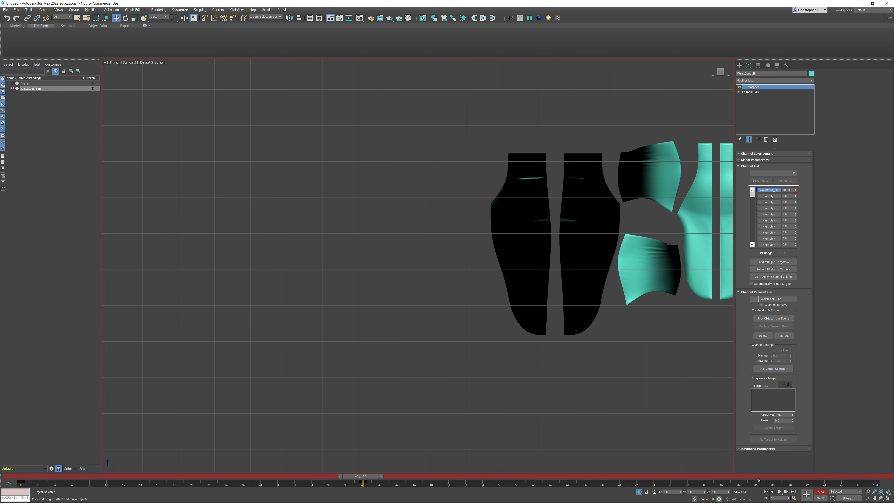
pyautogui.click(822, 492)
# - Deselect the garment and hide the viewport grid around its flattened pattern pieces
pyautogui.click(642, 323)
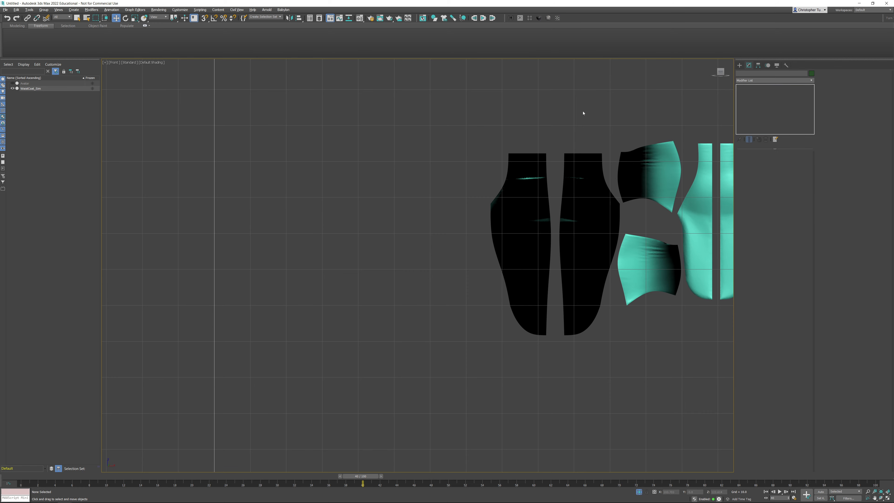
pyautogui.moveTo(362, 476)
pyautogui.mouseDown()
pyautogui.moveTo(117, 476)
pyautogui.moveTo(373, 473)
pyautogui.moveTo(1, 470)
pyautogui.moveTo(374, 473)
pyautogui.mouseUp()
pyautogui.moveTo(582, 273); pyautogui.dragTo(423, 293, button='middle')
pyautogui.press('g')
pyautogui.scroll(6, 549, 257)
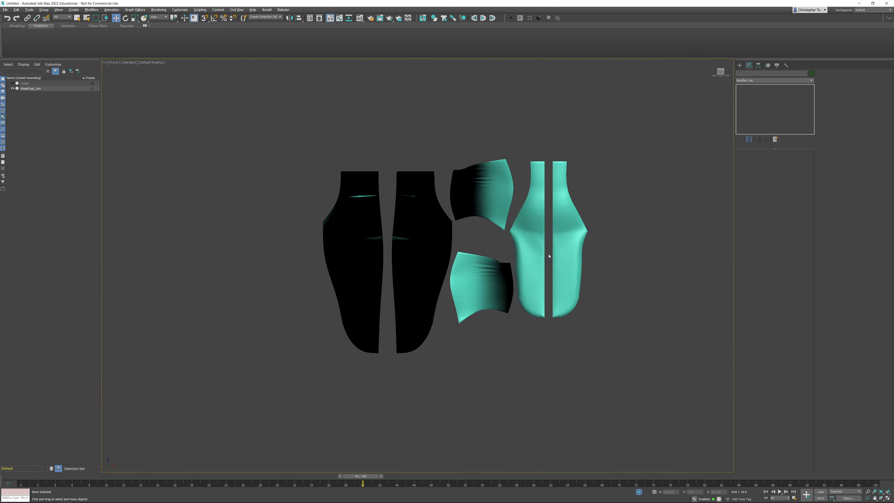
pyautogui.moveTo(566, 279); pyautogui.dragTo(604, 330, button='middle')
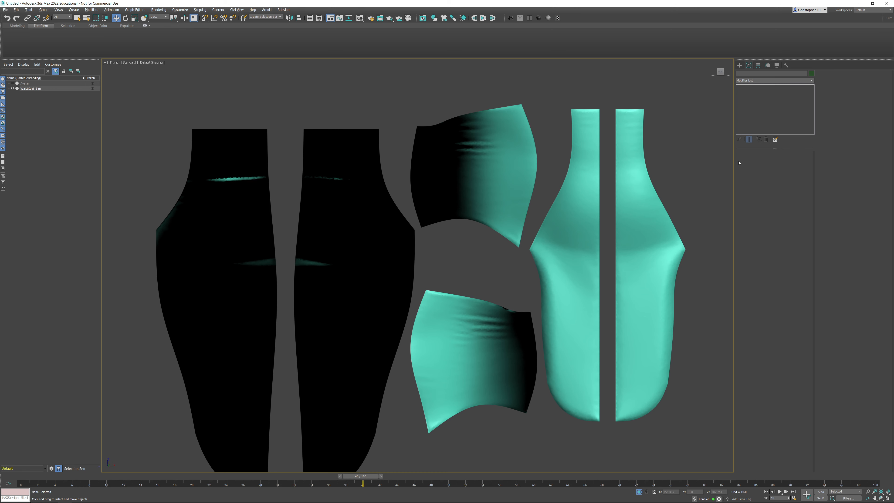
# - Create a rectangular Plane over the upper-left corner of the upper side pattern piece
pyautogui.click(739, 65)
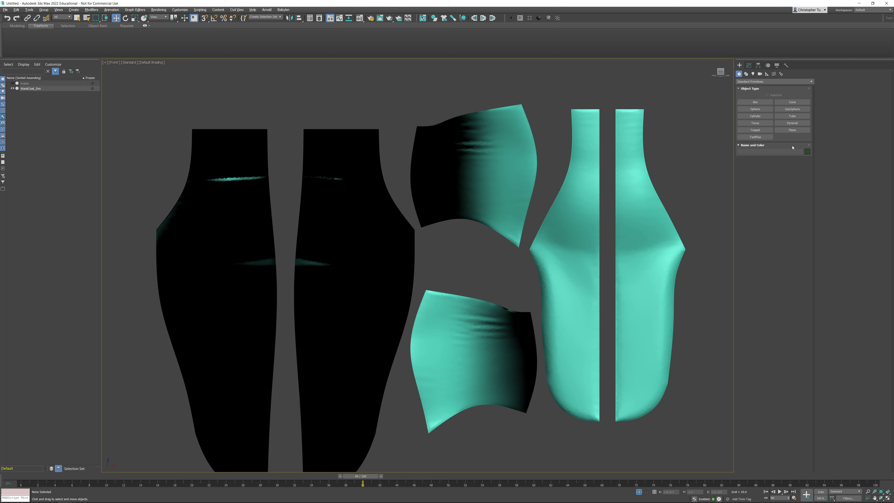
pyautogui.click(796, 131)
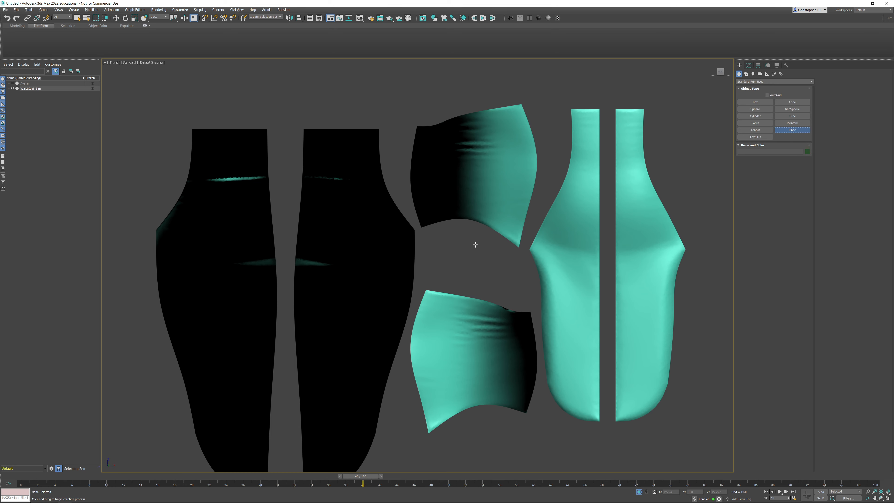
pyautogui.moveTo(527, 197); pyautogui.dragTo(530, 219, button='middle')
pyautogui.moveTo(579, 196); pyautogui.dragTo(497, 150, button='middle')
pyautogui.scroll(2, 210, 147)
pyautogui.moveTo(210, 148); pyautogui.dragTo(169, 219, button='middle')
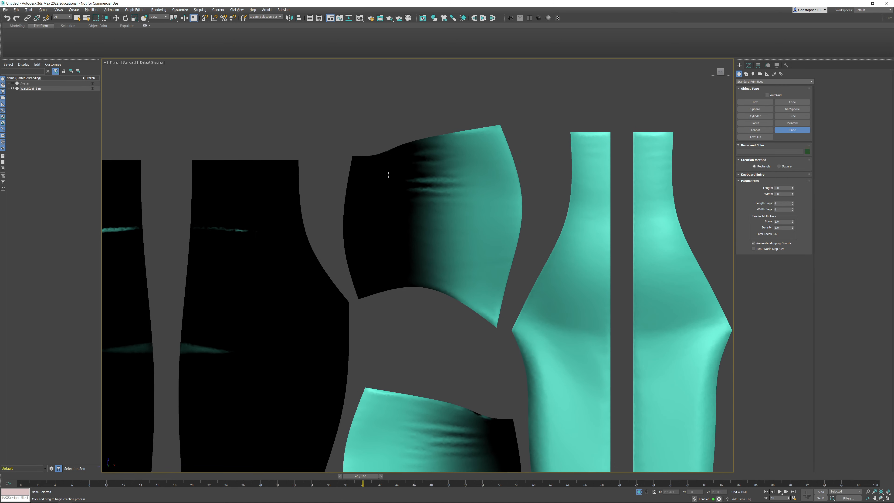
pyautogui.scroll(5, 365, 160)
pyautogui.moveTo(332, 140); pyautogui.dragTo(448, 270)
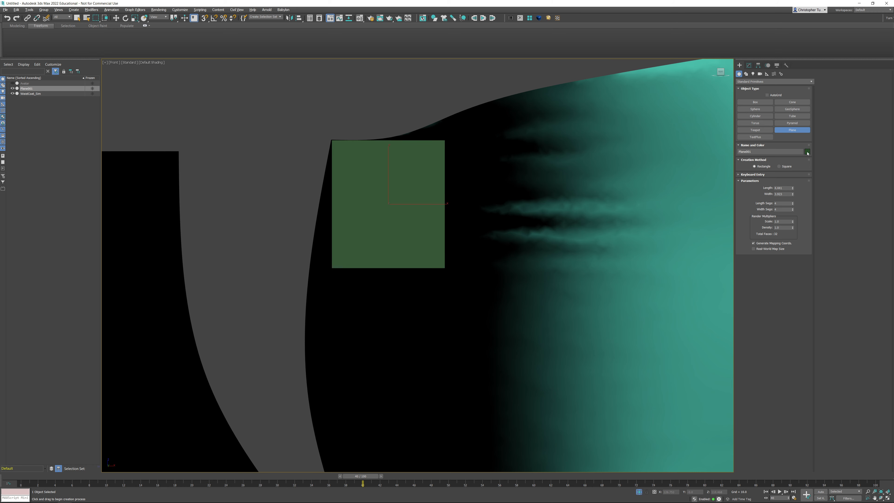
# - Change the new plane's object color to the dark gray custom color
pyautogui.click(807, 152)
pyautogui.click(587, 279)
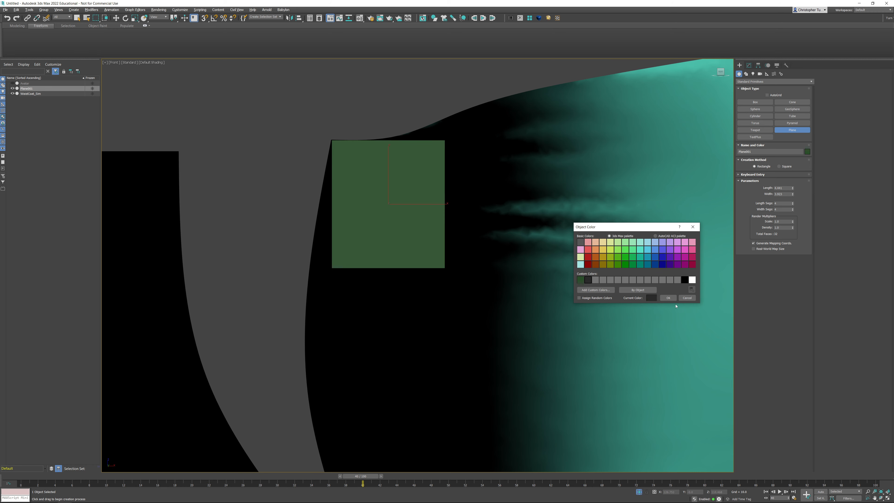
pyautogui.click(667, 297)
# - Display edged faces and reduce the plane's length and width segments to 1 each
pyautogui.keyDown('alt'); pyautogui.moveTo(523, 232); pyautogui.dragTo(502, 221, button='middle'); pyautogui.keyUp('alt')
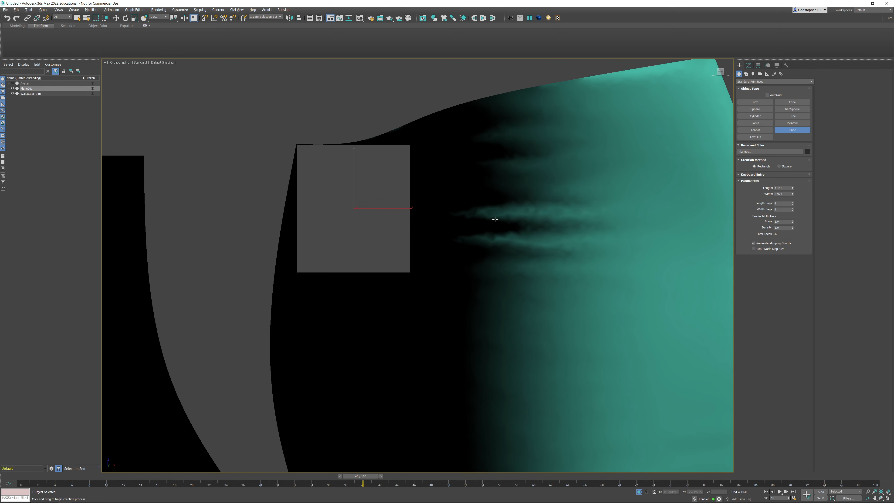
pyautogui.press('F4')
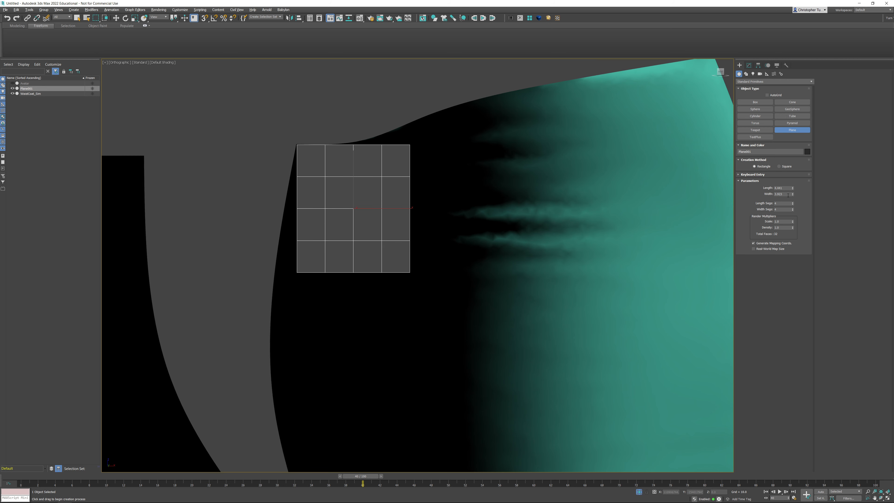
pyautogui.rightClick(794, 204)
pyautogui.click(815, 196)
pyautogui.rightClick(793, 203)
pyautogui.rightClick(792, 210)
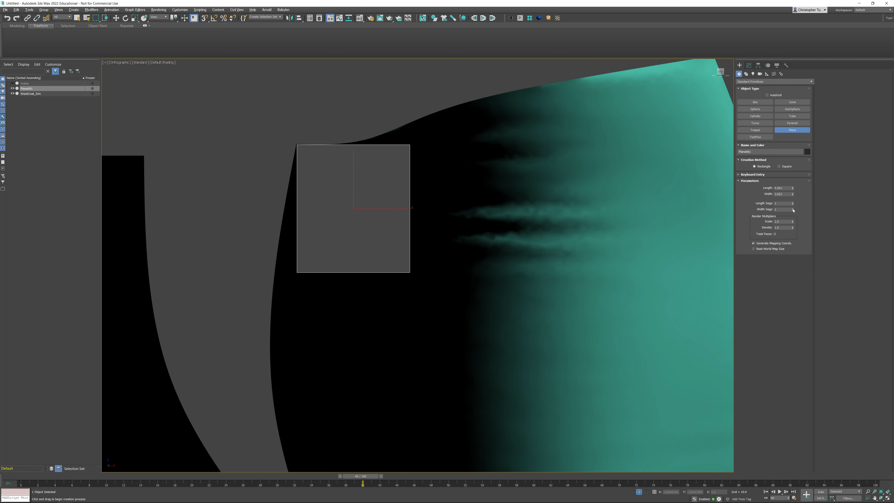
# - Finish plane creation and convert the plane to an Editable Poly
pyautogui.rightClick(401, 193)
pyautogui.rightClick(363, 197)
pyautogui.moveTo(384, 261)
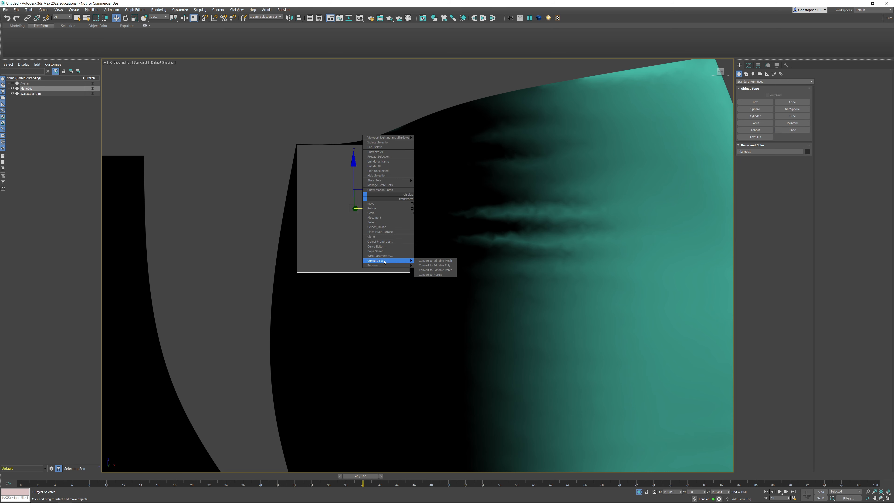
pyautogui.click(432, 265)
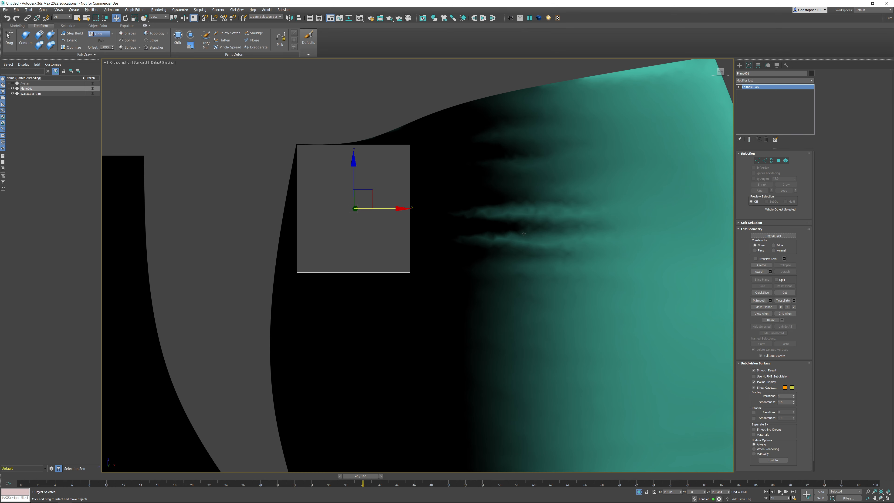
# - In vertex mode, move the plane's upper-left vertex onto the upper-left corner of the side pattern piece
pyautogui.moveTo(550, 273); pyautogui.dragTo(485, 291, button='middle')
pyautogui.scroll(-3, 485, 290)
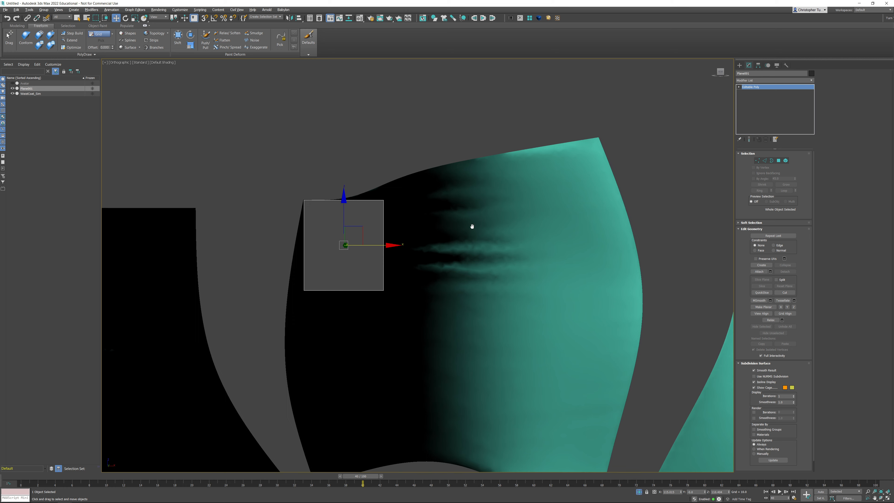
pyautogui.moveTo(473, 225); pyautogui.dragTo(458, 185, button='middle')
pyautogui.click(757, 161)
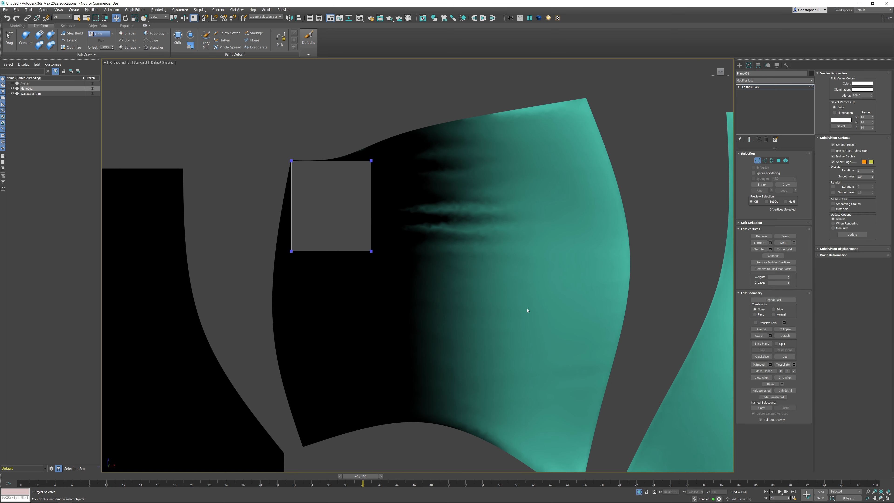
pyautogui.click(291, 161)
pyautogui.scroll(5, 302, 164)
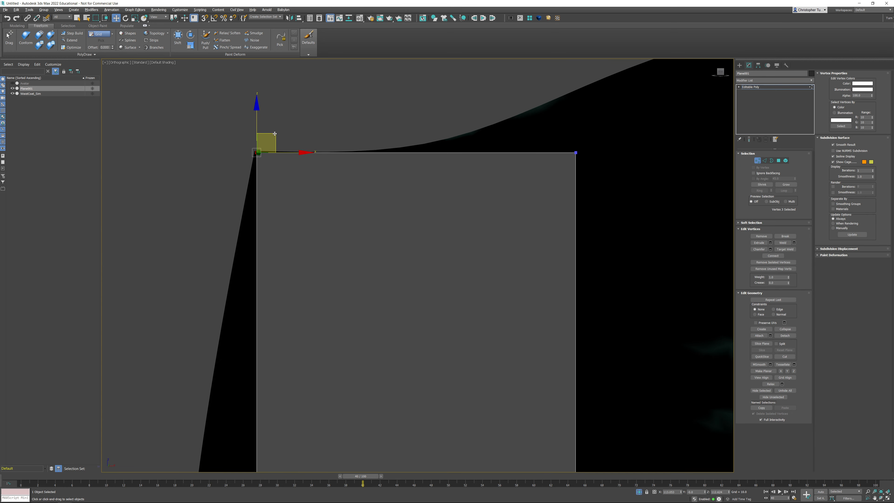
pyautogui.moveTo(274, 134); pyautogui.dragTo(272, 131)
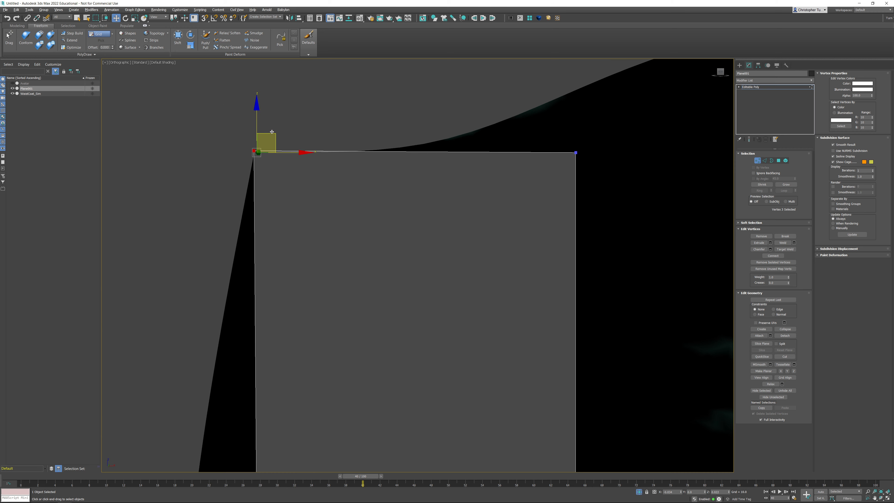
# - Move the plane's lower-left vertex down onto the lower-left corner of the side pattern piece
pyautogui.scroll(-3, 316, 151)
pyautogui.moveTo(343, 219); pyautogui.dragTo(261, 161, button='middle')
pyautogui.scroll(-2, 261, 171)
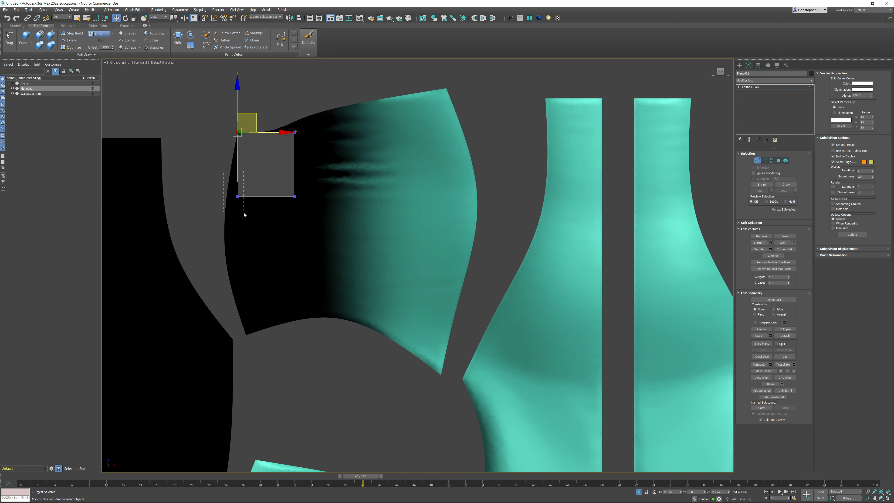
pyautogui.moveTo(243, 213); pyautogui.dragTo(244, 213)
pyautogui.moveTo(263, 175); pyautogui.dragTo(359, 130, button='middle')
pyautogui.scroll(3, 333, 159)
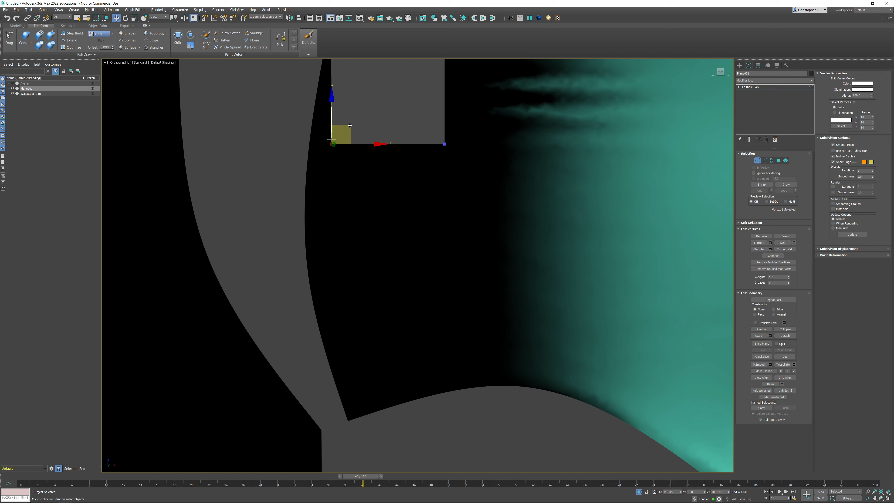
pyautogui.moveTo(350, 125); pyautogui.dragTo(367, 402)
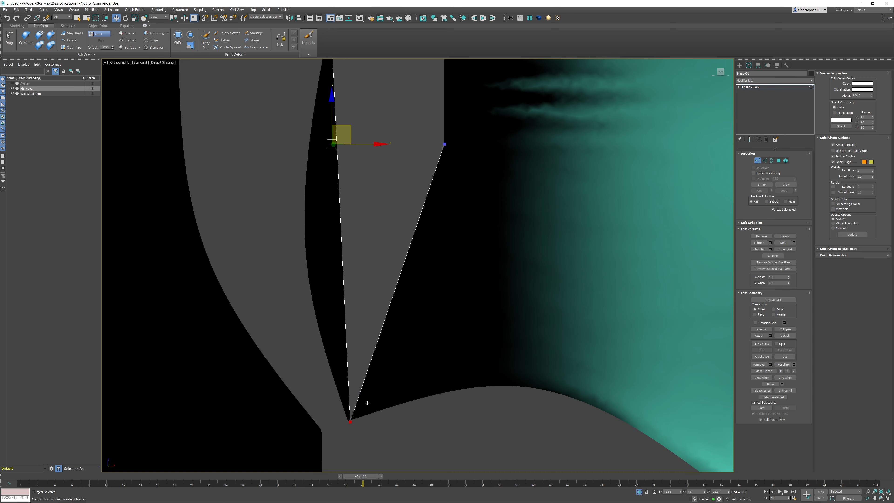
# - Move the plane's two right-hand vertices together so the upper one meets the pattern piece's upper-right corner
pyautogui.scroll(-4, 343, 314)
pyautogui.moveTo(343, 150); pyautogui.dragTo(376, 244)
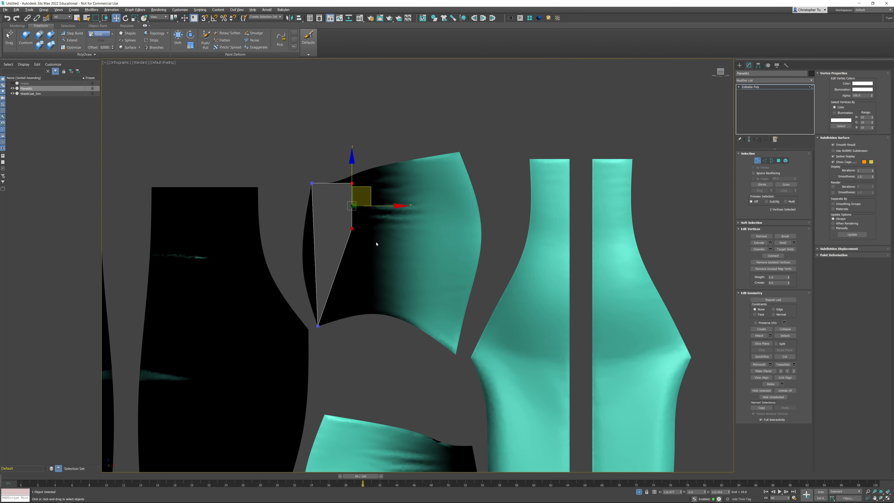
pyautogui.moveTo(372, 187); pyautogui.dragTo(480, 157)
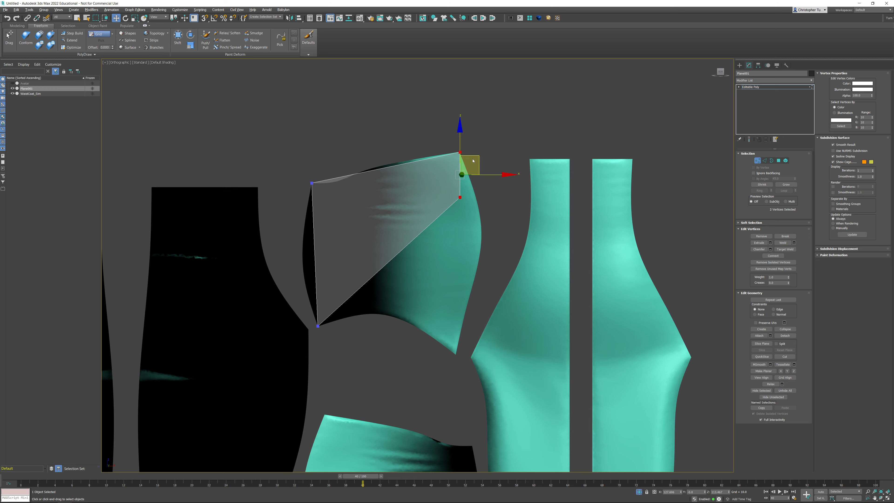
pyautogui.scroll(6, 468, 158)
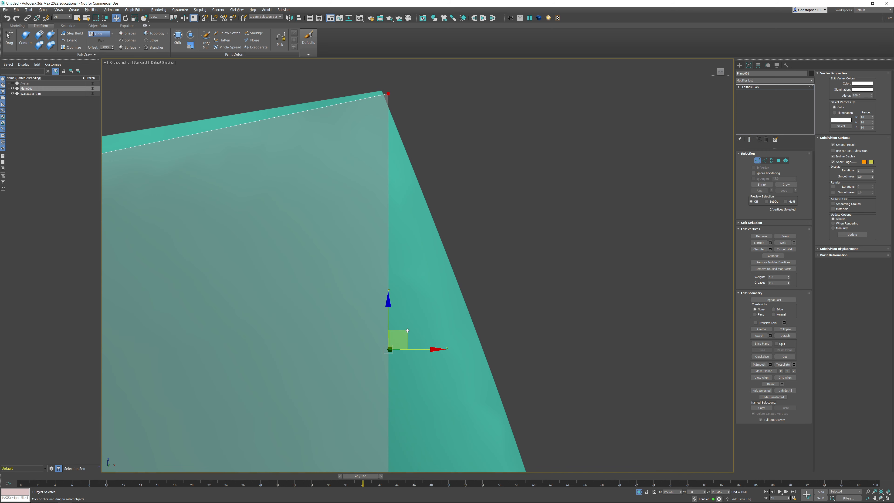
pyautogui.moveTo(407, 330); pyautogui.dragTo(403, 327)
# - Select only the plane's lower-right vertex and move it onto the pattern piece's lower-right corner
pyautogui.moveTo(398, 335); pyautogui.dragTo(402, 185, button='middle')
pyautogui.scroll(-3, 402, 186)
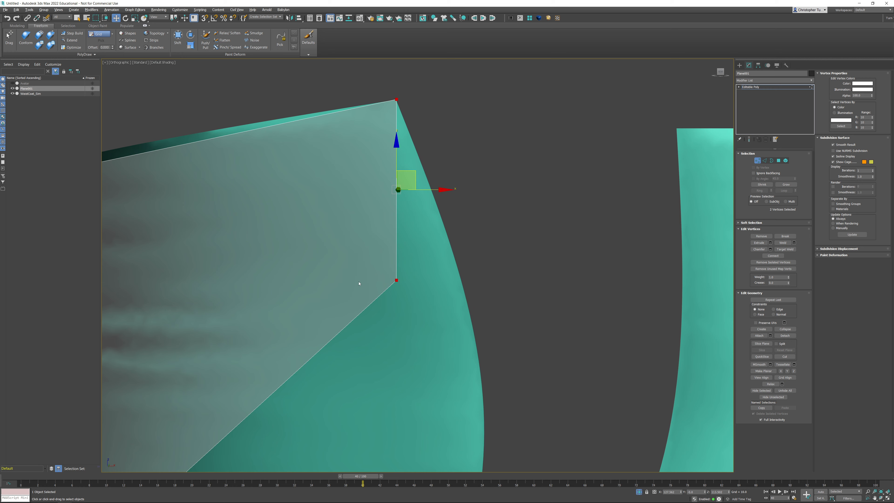
pyautogui.click(358, 284)
pyautogui.moveTo(449, 285); pyautogui.dragTo(457, 175, button='middle')
pyautogui.scroll(-3, 457, 176)
pyautogui.moveTo(415, 162); pyautogui.dragTo(463, 200)
pyautogui.moveTo(464, 200); pyautogui.dragTo(440, 130, button='middle')
pyautogui.scroll(-2, 440, 129)
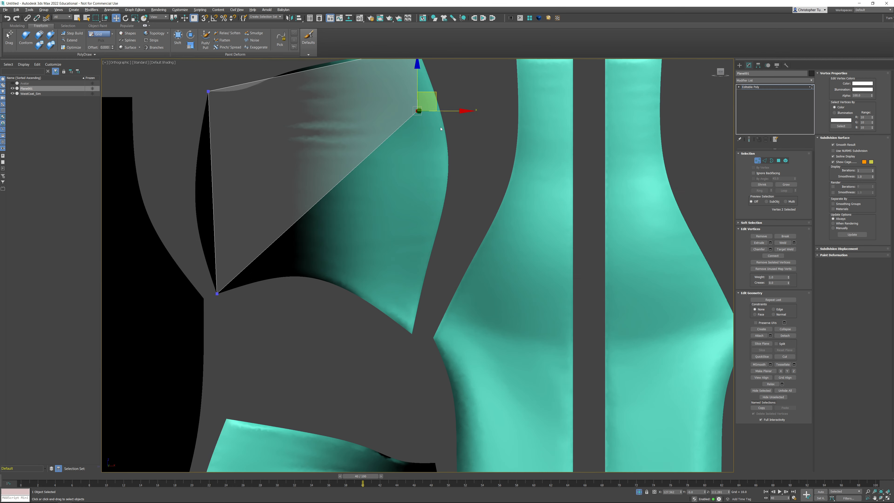
pyautogui.moveTo(435, 92); pyautogui.dragTo(430, 315)
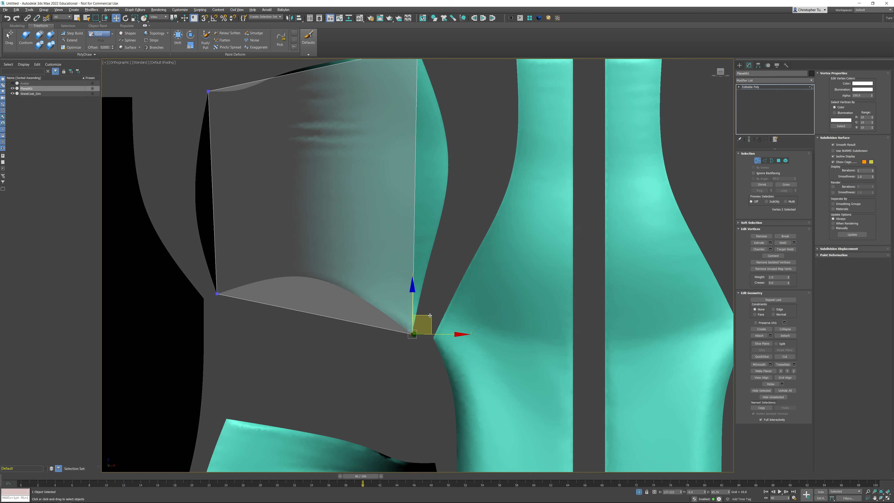
# - Insert a horizontal edge loop across the middle of the plane with SwiftLoop
pyautogui.moveTo(332, 211); pyautogui.dragTo(334, 254, button='middle')
pyautogui.scroll(-2, 334, 254)
pyautogui.hotkey('alt', '1')
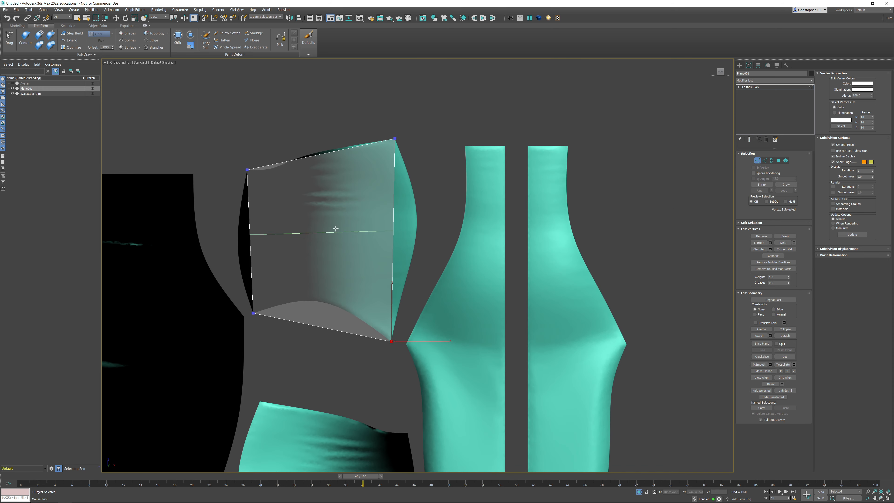
pyautogui.keyDown('shift'); pyautogui.click(325, 228); pyautogui.keyUp('shift')
pyautogui.rightClick(322, 229)
# - Move the middle vertex of the plane's left side outward onto the pattern piece's curved left edge
pyautogui.moveTo(237, 229); pyautogui.dragTo(267, 248)
pyautogui.moveTo(271, 243); pyautogui.dragTo(360, 247, button='middle')
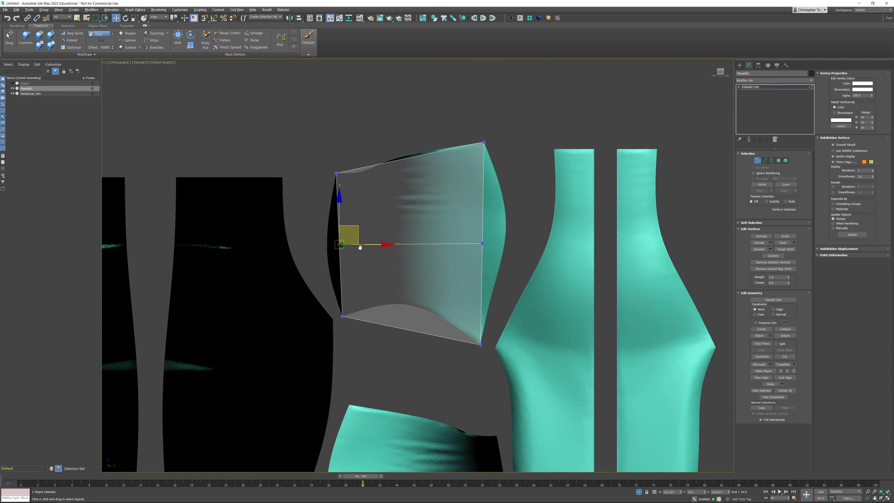
pyautogui.scroll(6, 338, 248)
pyautogui.moveTo(383, 234); pyautogui.dragTo(334, 248)
# - Move the middle vertex of the plane's right side outward along X onto the pattern piece's right edge
pyautogui.moveTo(491, 238); pyautogui.dragTo(175, 226, button='middle')
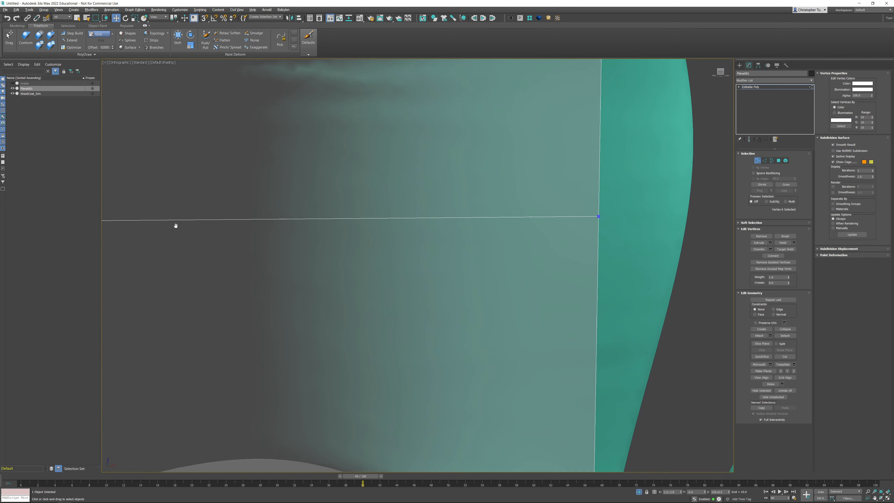
pyautogui.scroll(-5, 339, 232)
pyautogui.moveTo(448, 221); pyautogui.dragTo(415, 248)
pyautogui.moveTo(407, 285); pyautogui.dragTo(308, 286, button='middle')
pyautogui.scroll(3, 344, 294)
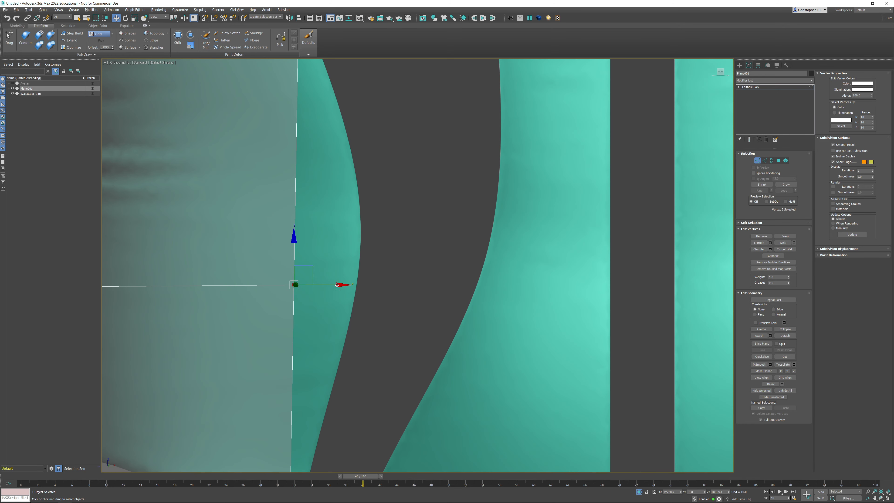
pyautogui.moveTo(337, 285); pyautogui.dragTo(399, 285)
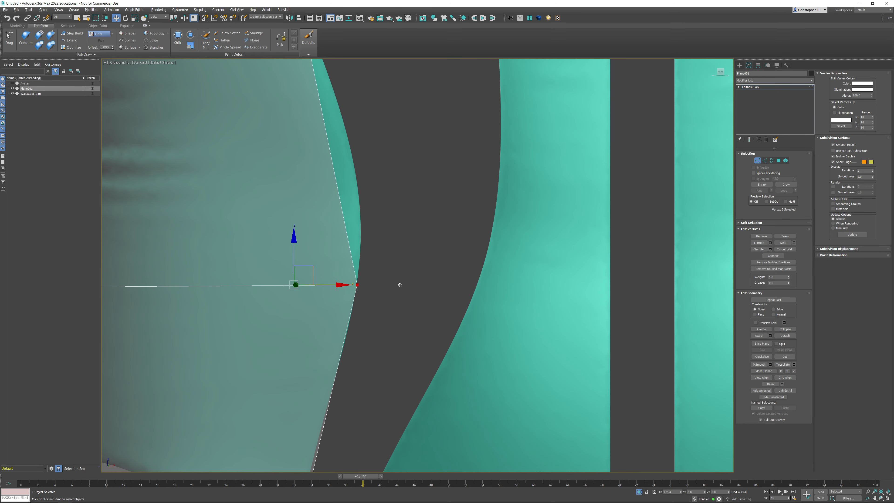
# - Insert a vertical edge loop through the middle of the plane
pyautogui.scroll(-5, 399, 285)
pyautogui.moveTo(343, 286); pyautogui.dragTo(356, 275, button='middle')
pyautogui.hotkey('alt', 'c')
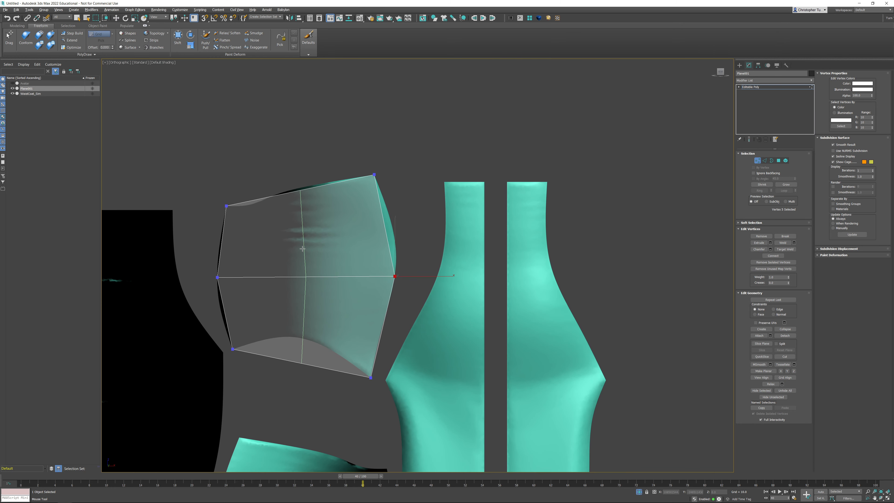
pyautogui.click(302, 249)
pyautogui.rightClick(311, 231)
# - Raise the middle vertex of the plane's top side onto the pattern piece's upper edge
pyautogui.scroll(5, 300, 194)
pyautogui.click(299, 198)
pyautogui.scroll(5, 301, 205)
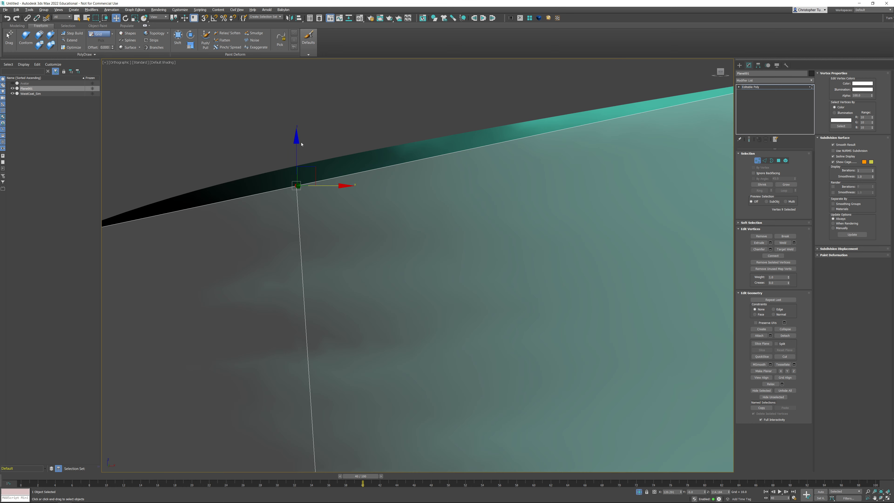
pyautogui.moveTo(301, 144); pyautogui.dragTo(308, 137)
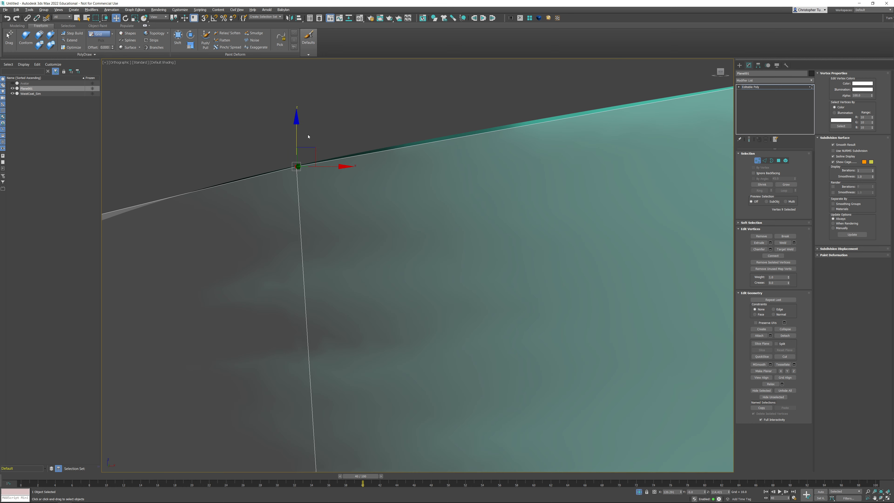
# - Raise the middle vertex of the plane's bottom side onto the pattern piece's curved lower edge
pyautogui.scroll(-5, 308, 137)
pyautogui.moveTo(336, 262); pyautogui.dragTo(357, 60, button='middle')
pyautogui.click(330, 371)
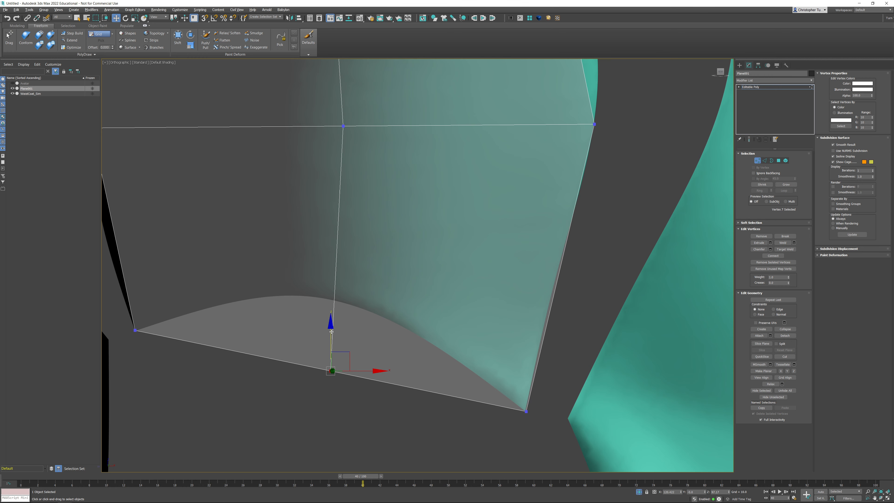
pyautogui.moveTo(331, 332); pyautogui.dragTo(331, 259)
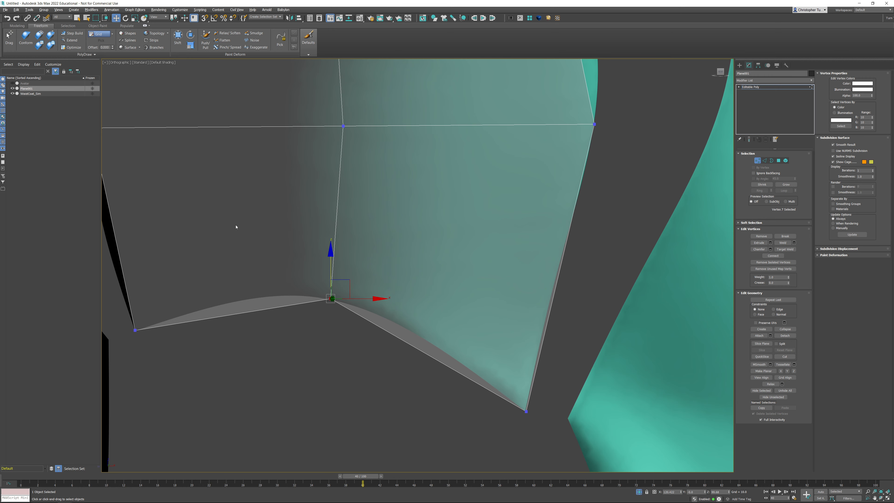
# - Insert two more horizontal and two more vertical edge loops, splitting the plane into a four-by-four grid
pyautogui.scroll(-5, 236, 227)
pyautogui.scroll(4, 334, 300)
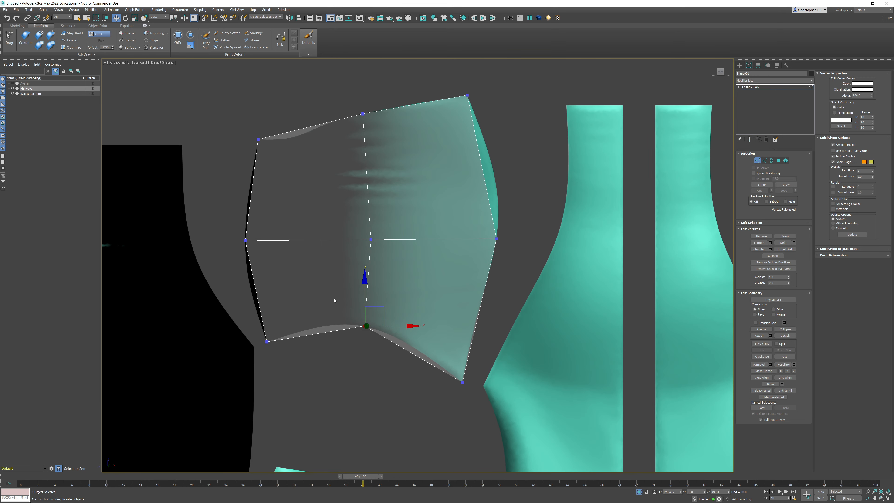
pyautogui.hotkey('alt', '1')
pyautogui.click(320, 187)
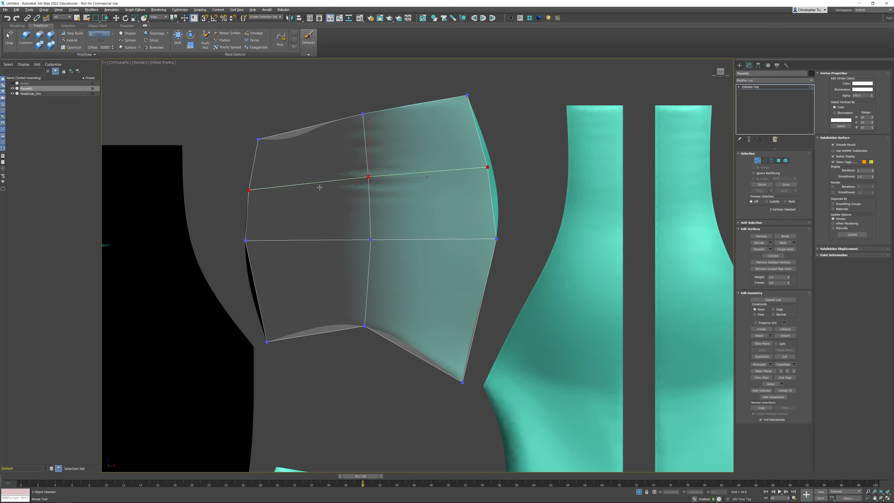
pyautogui.click(371, 294)
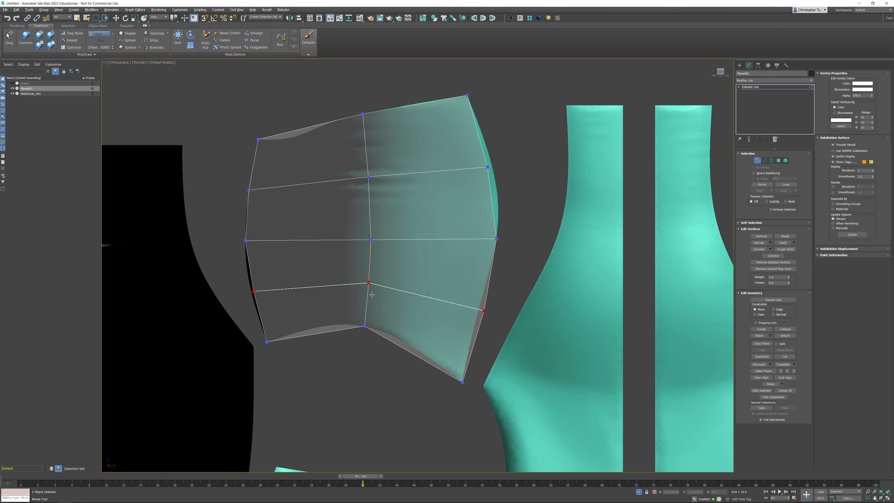
pyautogui.click(312, 295)
pyautogui.click(426, 297)
pyautogui.rightClick(426, 297)
# - Move the new quarter-point vertices of the plane's bottom side vertically onto the pattern piece's curved lower edge
pyautogui.scroll(5, 514, 324)
pyautogui.moveTo(422, 231); pyautogui.dragTo(456, 288)
pyautogui.moveTo(309, 315); pyautogui.dragTo(444, 255, button='middle')
pyautogui.moveTo(330, 320); pyautogui.dragTo(380, 354)
pyautogui.moveTo(366, 291); pyautogui.dragTo(367, 288)
pyautogui.moveTo(255, 269); pyautogui.dragTo(546, 303, button='middle')
pyautogui.moveTo(364, 289); pyautogui.dragTo(388, 320)
pyautogui.moveTo(380, 283); pyautogui.dragTo(381, 281)
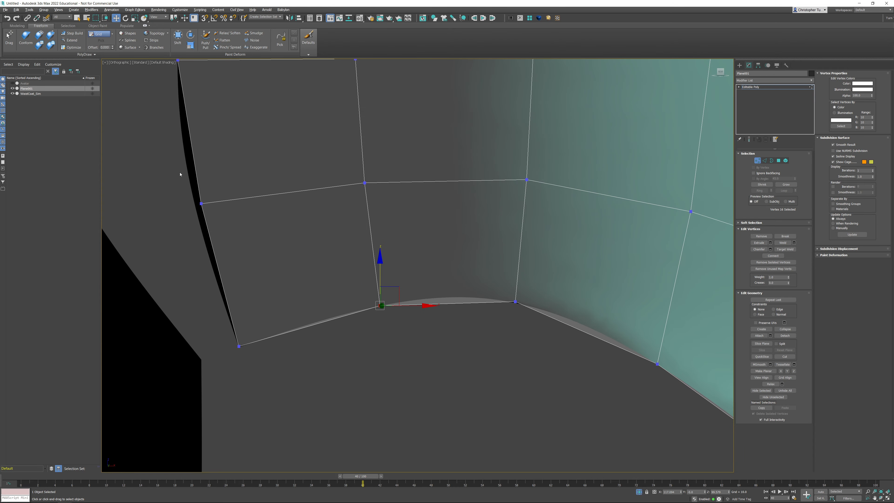
# - Fit the lower and upper quarter-point vertices of the plane's left side to the pattern piece's left edge
pyautogui.moveTo(180, 174); pyautogui.dragTo(239, 205)
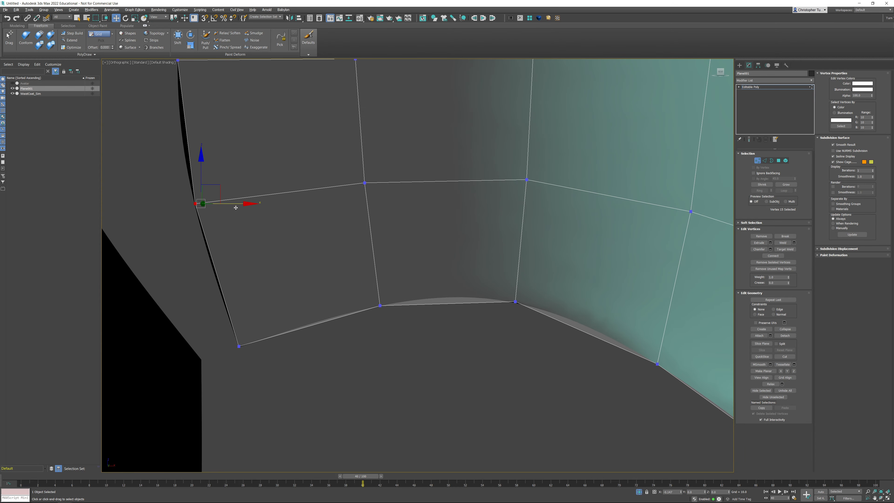
pyautogui.moveTo(232, 145); pyautogui.dragTo(299, 339, button='middle')
pyautogui.moveTo(248, 218); pyautogui.dragTo(267, 375, button='middle')
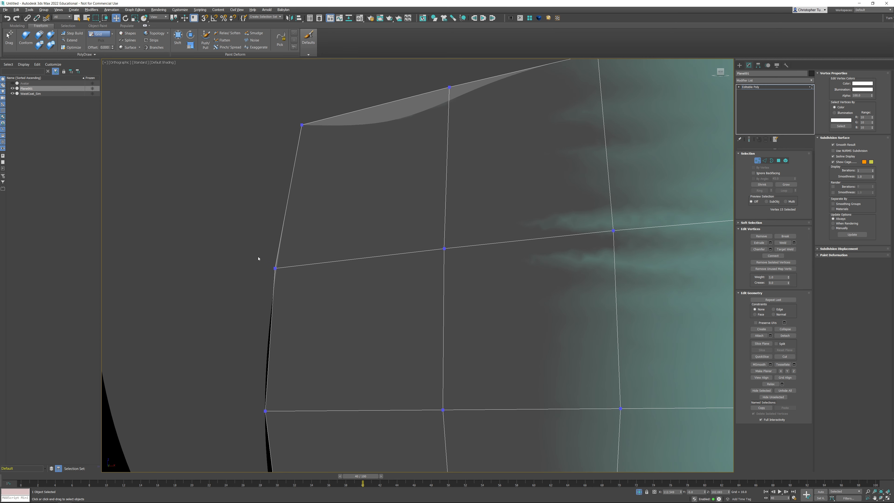
pyautogui.moveTo(260, 258); pyautogui.dragTo(295, 278)
# - Move the quarter-point vertices of the plane's top side onto the pattern piece's upper edge
pyautogui.moveTo(371, 234); pyautogui.dragTo(266, 367, button='middle')
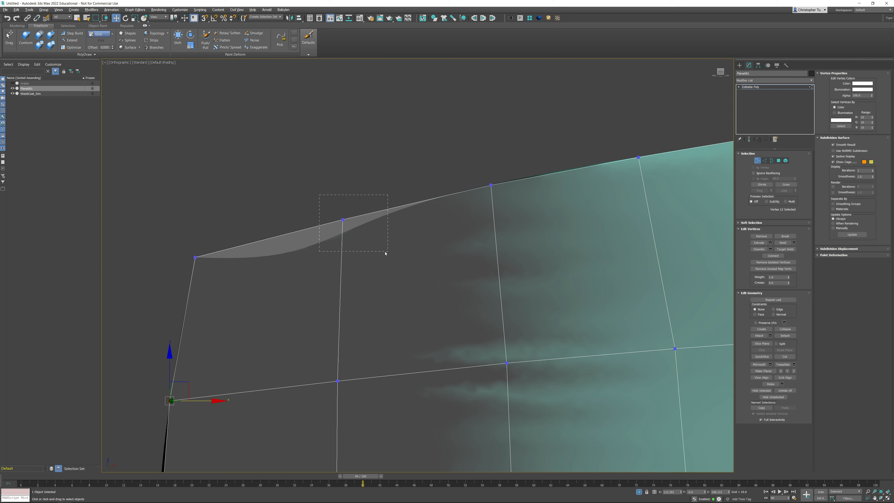
pyautogui.moveTo(385, 253); pyautogui.dragTo(386, 252)
pyautogui.moveTo(343, 178); pyautogui.dragTo(343, 191)
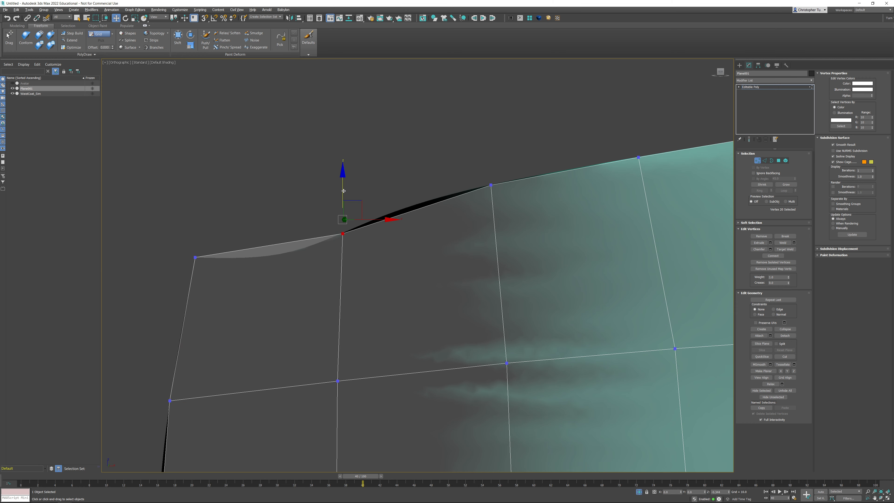
pyautogui.moveTo(560, 194); pyautogui.dragTo(314, 287, button='middle')
pyautogui.moveTo(392, 266); pyautogui.dragTo(392, 266)
# - Insert four vertical edge loops, one through each column of the four-by-four grid
pyautogui.scroll(-8, 394, 271)
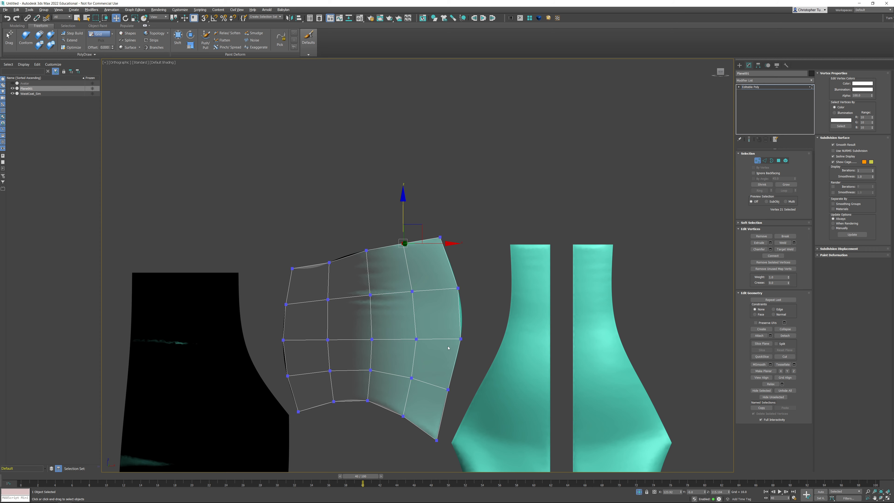
pyautogui.moveTo(448, 348); pyautogui.dragTo(427, 319, button='middle')
pyautogui.hotkey('alt', '1')
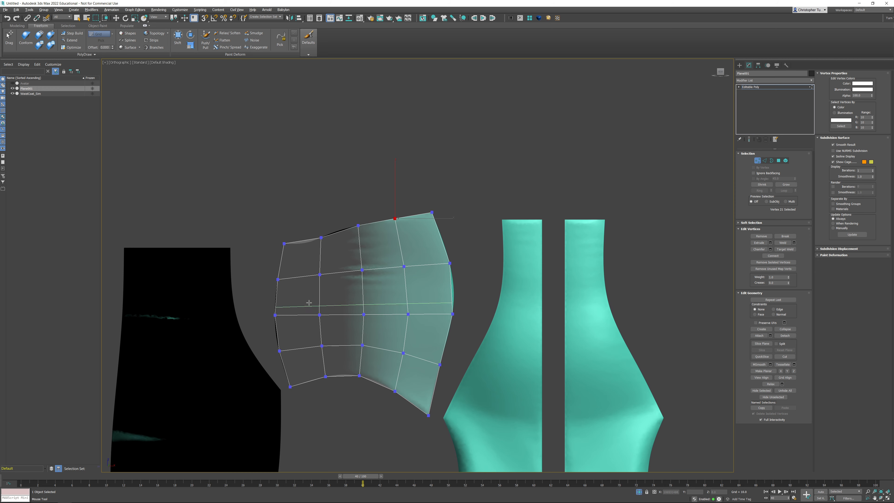
pyautogui.click(301, 301)
pyautogui.click(345, 272)
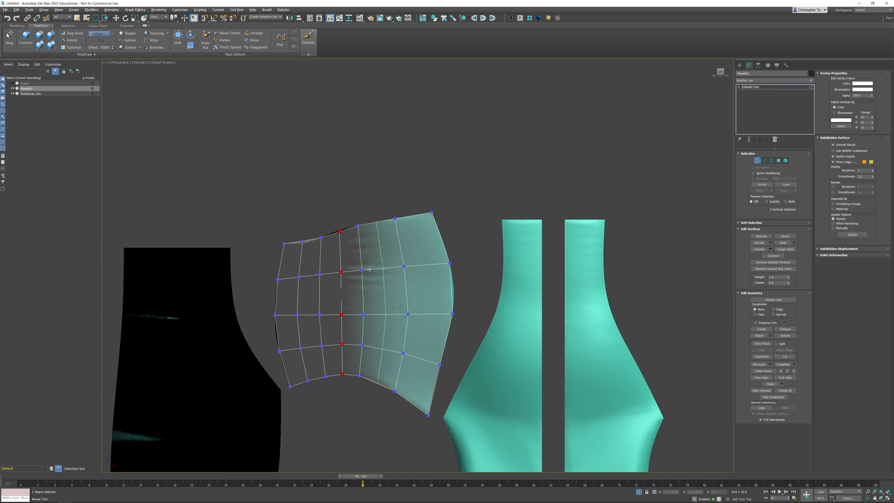
pyautogui.click(373, 269)
pyautogui.click(418, 263)
# - Insert four horizontal edge loops, one through each row of the grid, and leave the loop tool
pyautogui.click(415, 247)
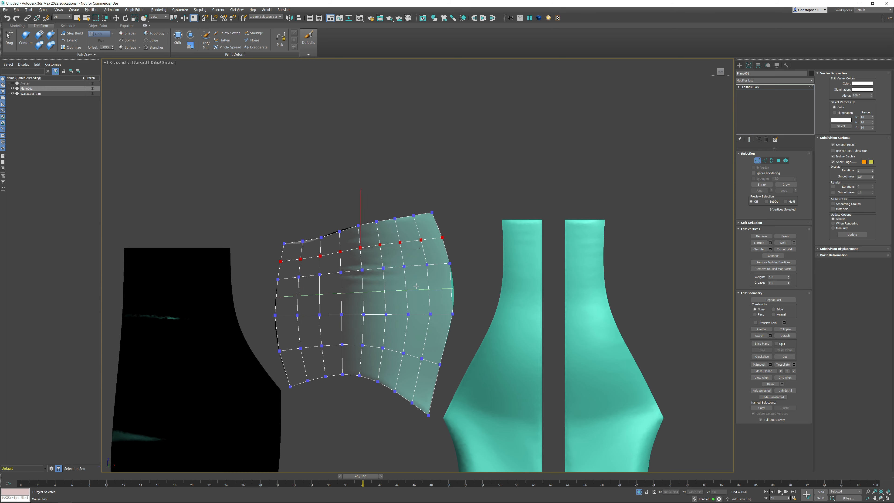
pyautogui.click(407, 289)
pyautogui.click(405, 333)
pyautogui.click(397, 374)
pyautogui.rightClick(397, 381)
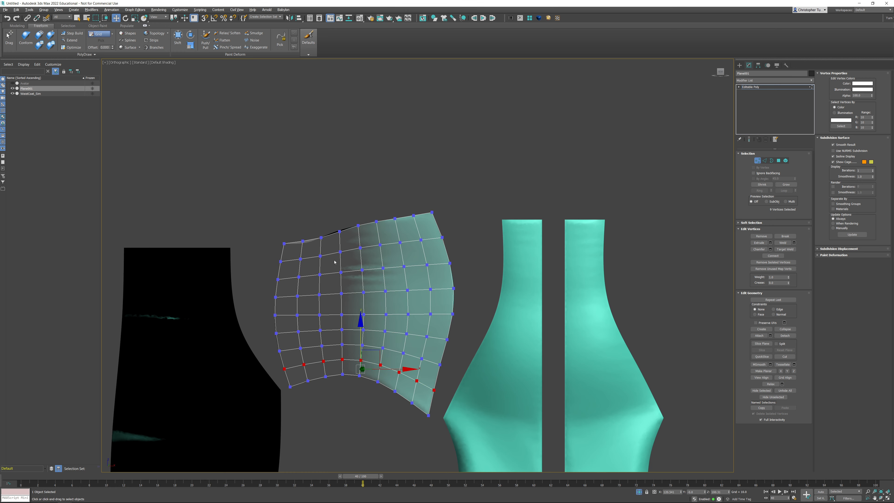
# - Raise the fourth vertex from the left on the top side and lower the second one to follow the pattern outline
pyautogui.scroll(6, 307, 266)
pyautogui.moveTo(276, 153); pyautogui.dragTo(266, 204, button='middle')
pyautogui.scroll(3, 315, 192)
pyautogui.moveTo(454, 152); pyautogui.dragTo(329, 220, button='middle')
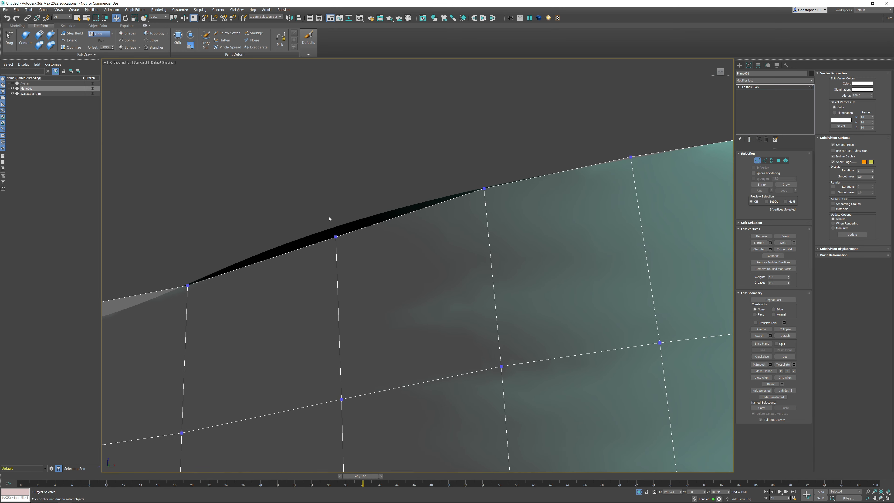
pyautogui.click(336, 237)
pyautogui.moveTo(335, 191); pyautogui.dragTo(335, 183)
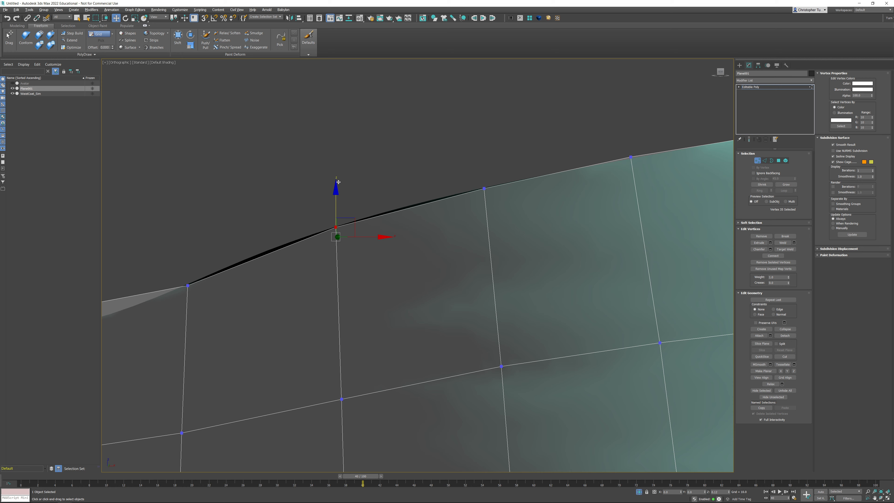
pyautogui.moveTo(181, 262); pyautogui.dragTo(370, 211, button='middle')
pyautogui.click(382, 239)
pyautogui.moveTo(382, 202); pyautogui.dragTo(382, 213)
# - Adjust the second vertex from the left on the bottom side and the lower-left corner vertex to match the pattern outline
pyautogui.scroll(-5, 402, 274)
pyautogui.scroll(-2, 402, 274)
pyautogui.moveTo(402, 274); pyautogui.dragTo(350, 76, button='middle')
pyautogui.moveTo(343, 338); pyautogui.dragTo(343, 217, button='middle')
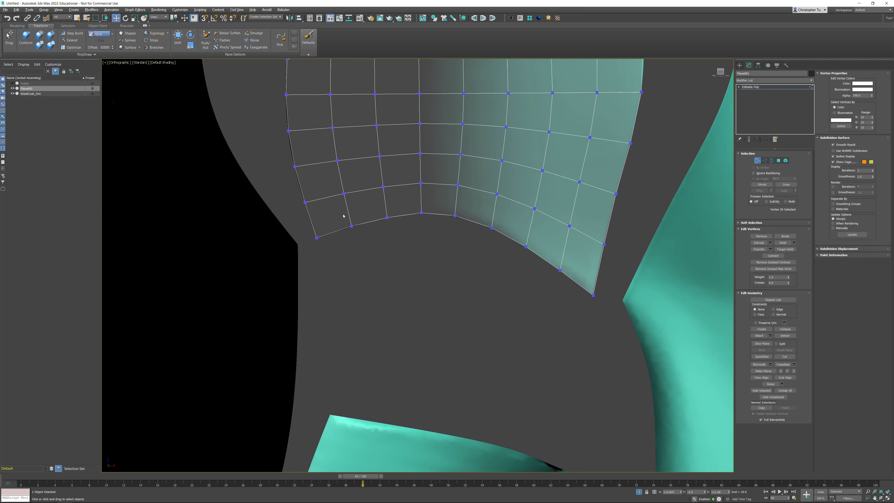
pyautogui.scroll(4, 393, 231)
pyautogui.scroll(3, 312, 210)
pyautogui.click(338, 234)
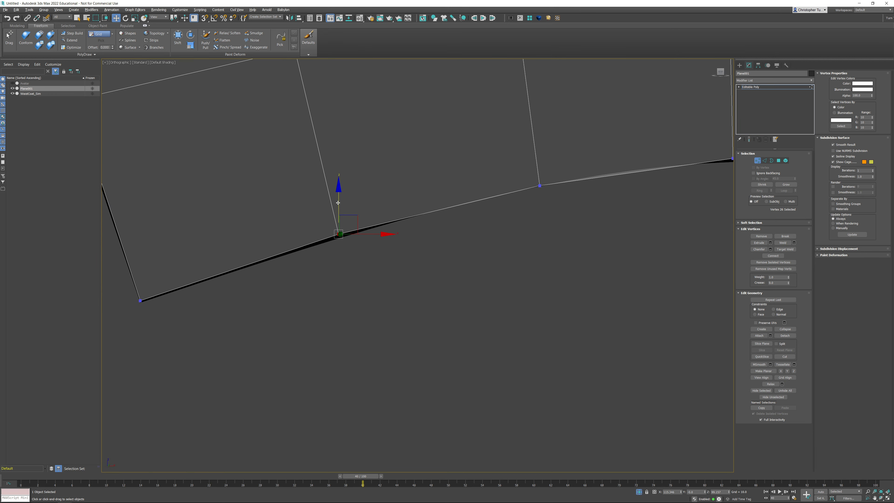
pyautogui.moveTo(338, 194); pyautogui.dragTo(339, 199)
pyautogui.moveTo(162, 267); pyautogui.dragTo(302, 284, button='middle')
pyautogui.click(280, 317)
pyautogui.moveTo(295, 298); pyautogui.dragTo(294, 299)
# - Adjust the middle bottom vertex and its left neighbour vertically so they sit on the pattern's curved lower edge
pyautogui.moveTo(308, 323); pyautogui.dragTo(310, 327, button='middle')
pyautogui.moveTo(212, 85)
pyautogui.mouseDown(button='middle')
pyautogui.moveTo(251, 240)
pyautogui.moveTo(317, 390)
pyautogui.mouseUp(button='middle')
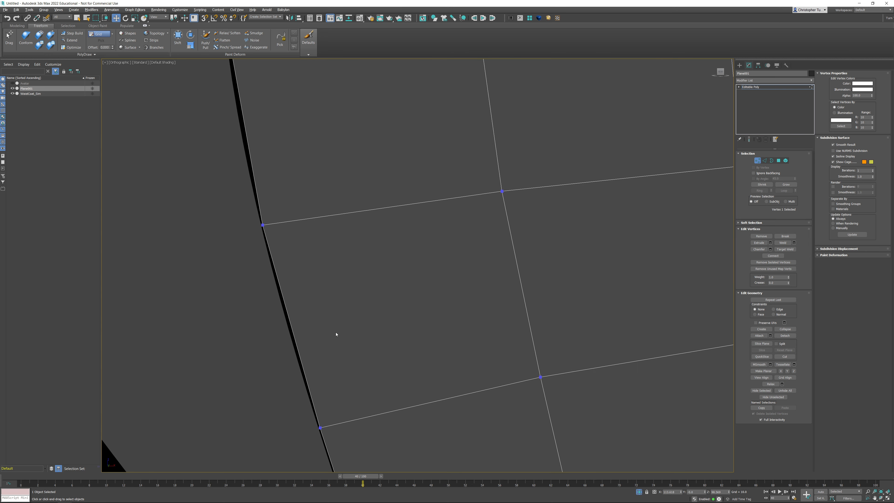
pyautogui.moveTo(382, 281); pyautogui.dragTo(229, 277, button='middle')
pyautogui.scroll(-8, 330, 266)
pyautogui.scroll(10, 429, 329)
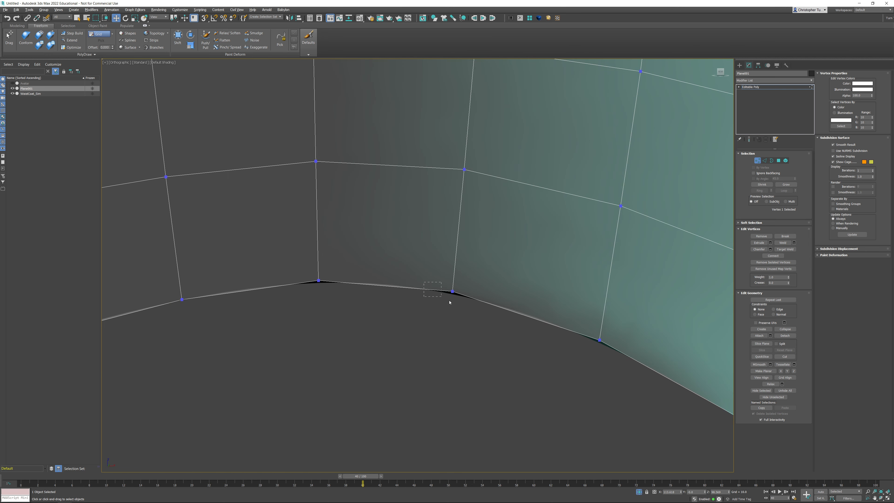
pyautogui.click(452, 284)
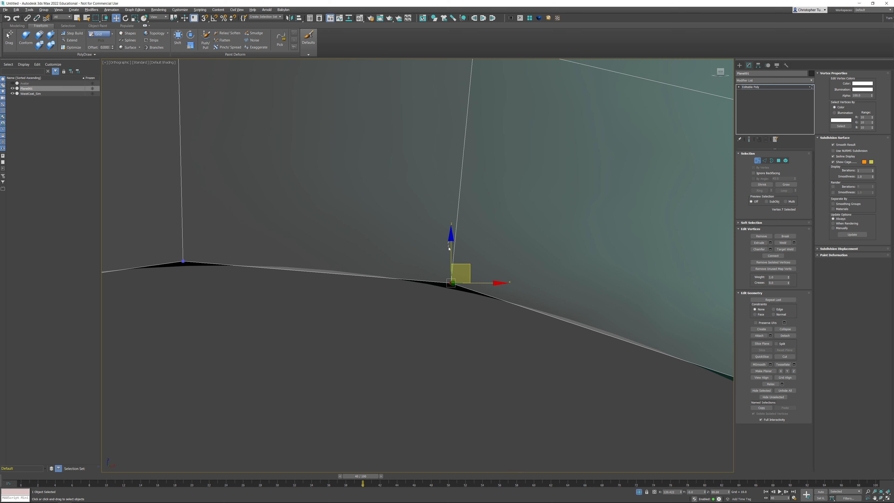
pyautogui.moveTo(451, 241); pyautogui.dragTo(451, 240)
pyautogui.moveTo(156, 242); pyautogui.dragTo(204, 271)
pyautogui.moveTo(207, 270); pyautogui.dragTo(387, 278, button='middle')
pyautogui.scroll(2, 385, 275)
pyautogui.moveTo(354, 220); pyautogui.dragTo(355, 225)
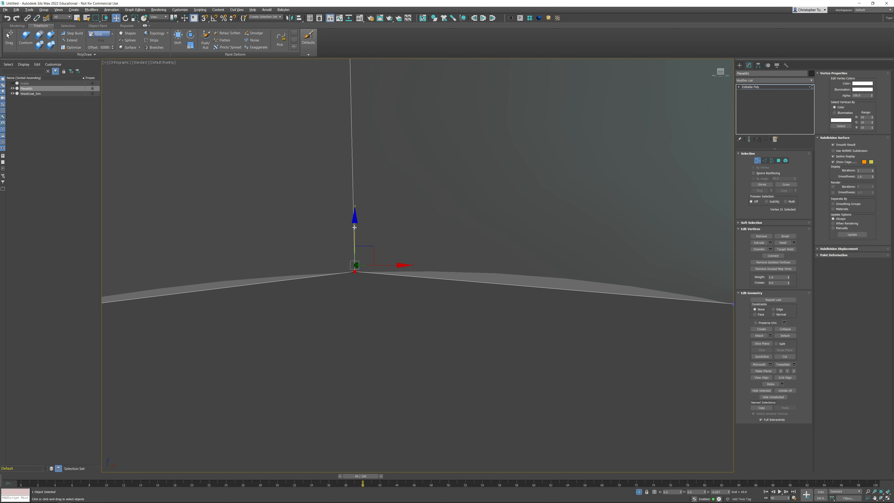
# - Lower the vertex just right of the bottom side's middle onto the pattern outline, and clear the vertex selection
pyautogui.moveTo(499, 274); pyautogui.dragTo(182, 310, button='middle')
pyautogui.scroll(-5, 301, 336)
pyautogui.moveTo(463, 382); pyautogui.dragTo(394, 316, button='middle')
pyautogui.scroll(2, 395, 316)
pyautogui.scroll(1, 394, 316)
pyautogui.click(445, 323)
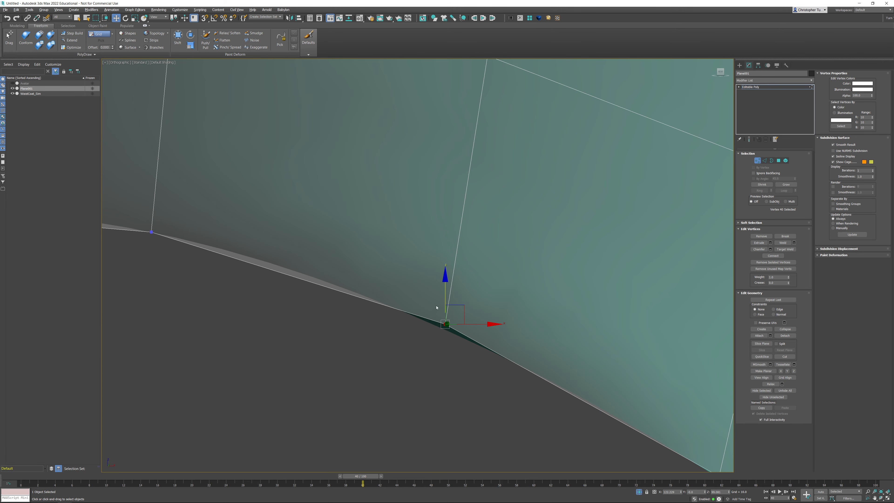
pyautogui.moveTo(443, 284); pyautogui.dragTo(443, 290)
pyautogui.scroll(-3, 517, 306)
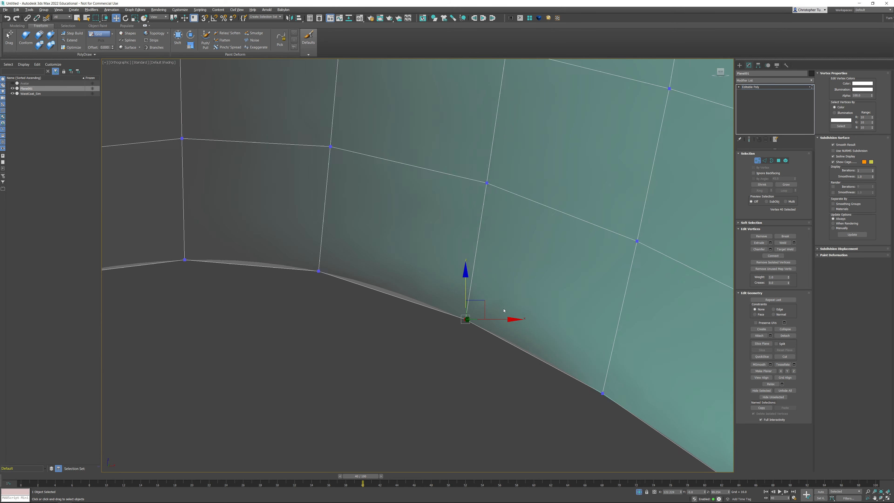
pyautogui.moveTo(530, 325); pyautogui.dragTo(412, 296, button='middle')
pyautogui.scroll(-3, 412, 296)
pyautogui.moveTo(534, 160); pyautogui.dragTo(496, 303, button='middle')
pyautogui.scroll(-3, 496, 303)
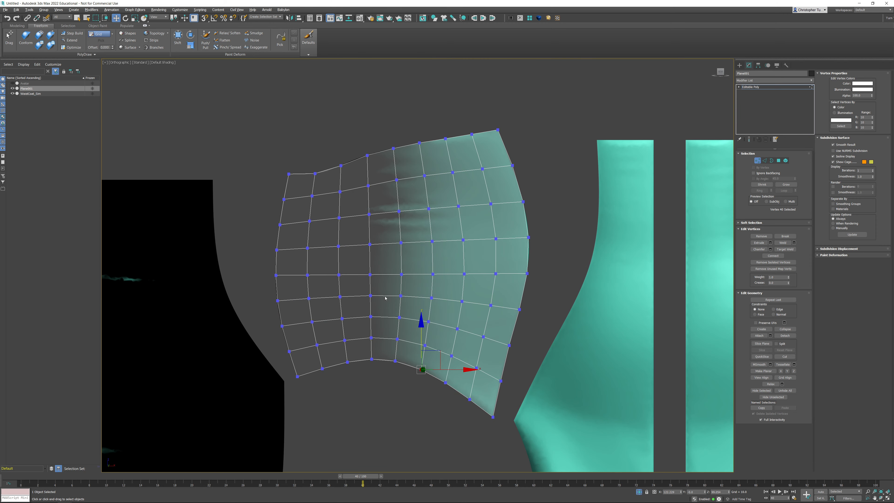
pyautogui.click(551, 254)
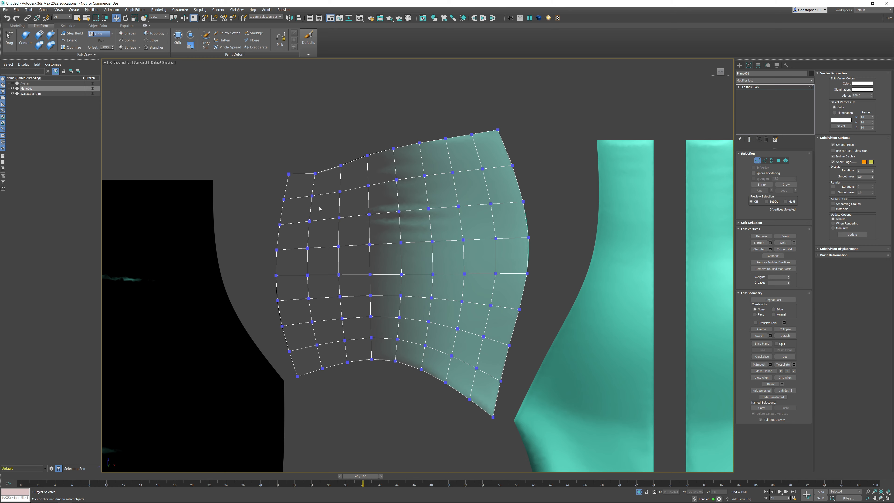
# - Switch to polygon editing and select the whole top row of polygons in the side piece's grid
pyautogui.scroll(-5, 320, 209)
pyautogui.moveTo(317, 247); pyautogui.dragTo(347, 236, button='middle')
pyautogui.scroll(4, 347, 235)
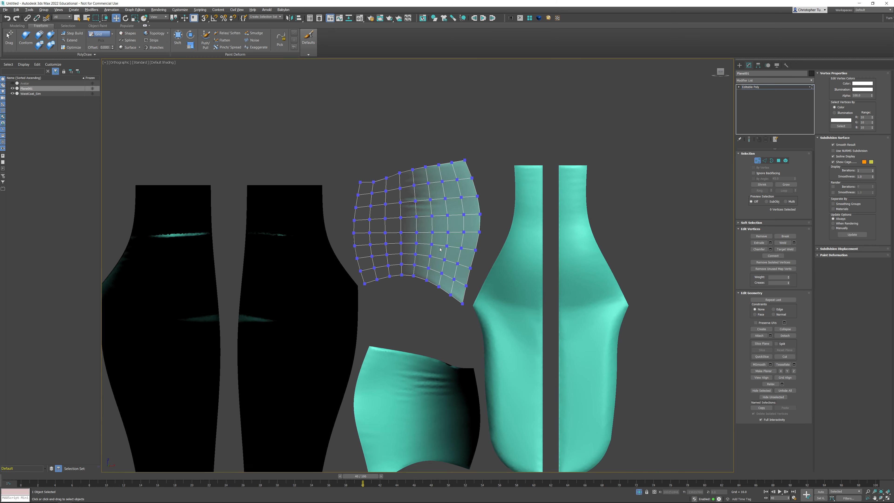
pyautogui.click(778, 160)
pyautogui.doubleClick(449, 173)
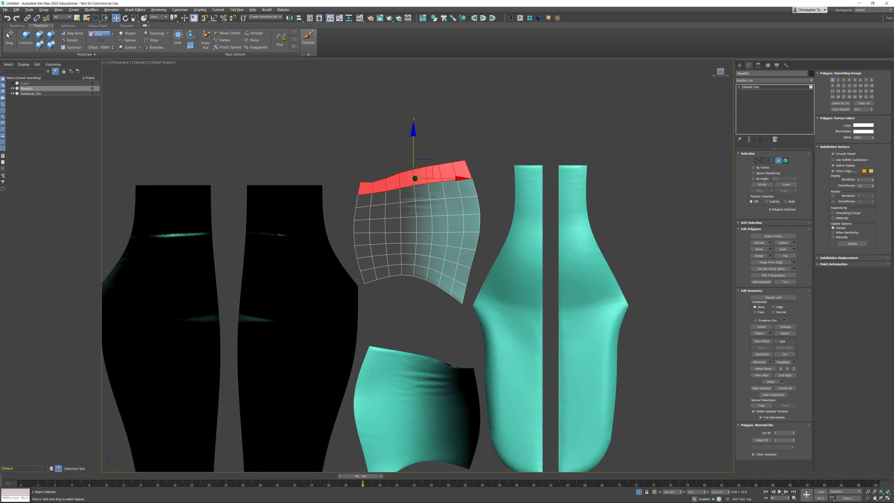
# - Examine the neighbouring front, back and side pattern pieces against the selected row to judge the grid density needed
pyautogui.scroll(-5, 225, 318)
pyautogui.moveTo(267, 316); pyautogui.dragTo(473, 284, button='middle')
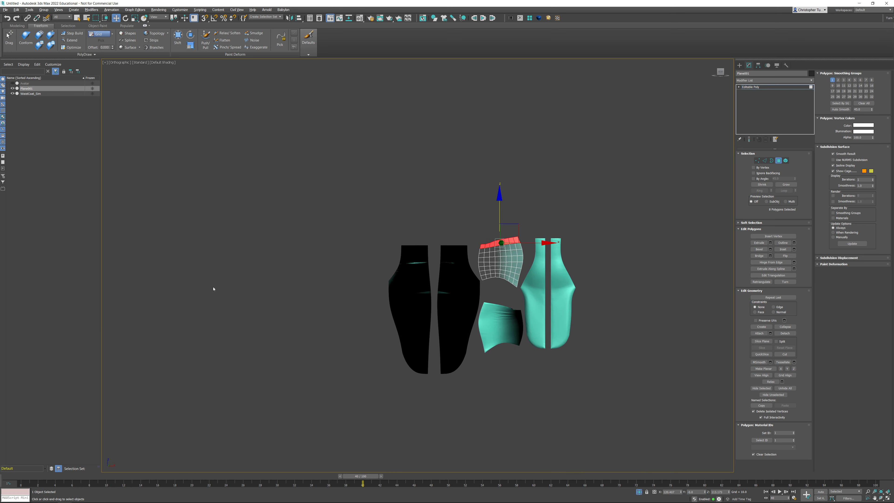
pyautogui.scroll(6, 513, 306)
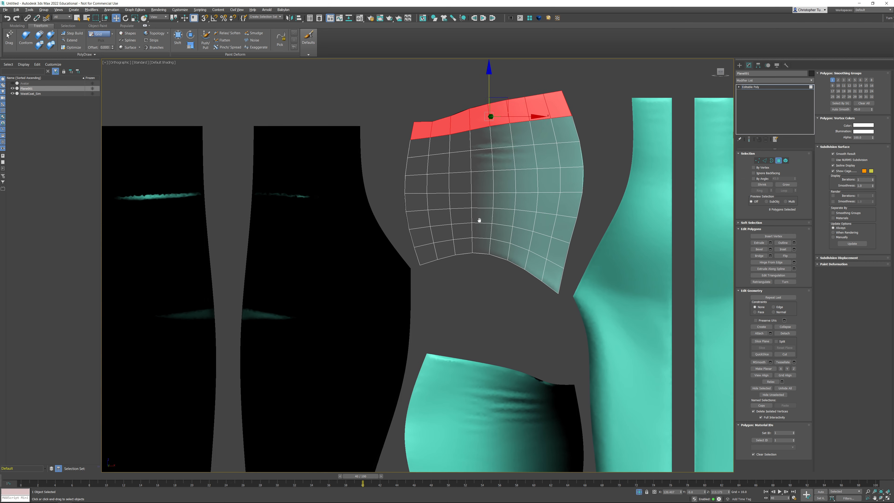
pyautogui.scroll(-2, 457, 190)
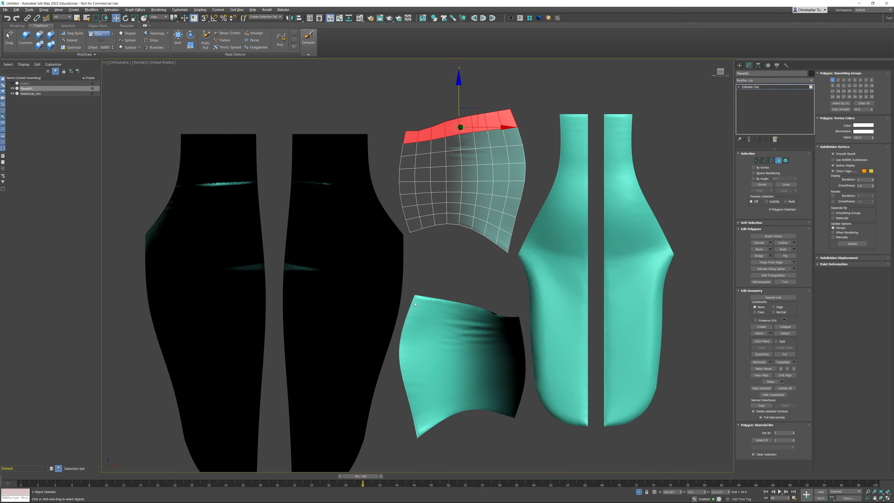
pyautogui.scroll(2, 349, 146)
pyautogui.moveTo(349, 146); pyautogui.dragTo(265, 170, button='middle')
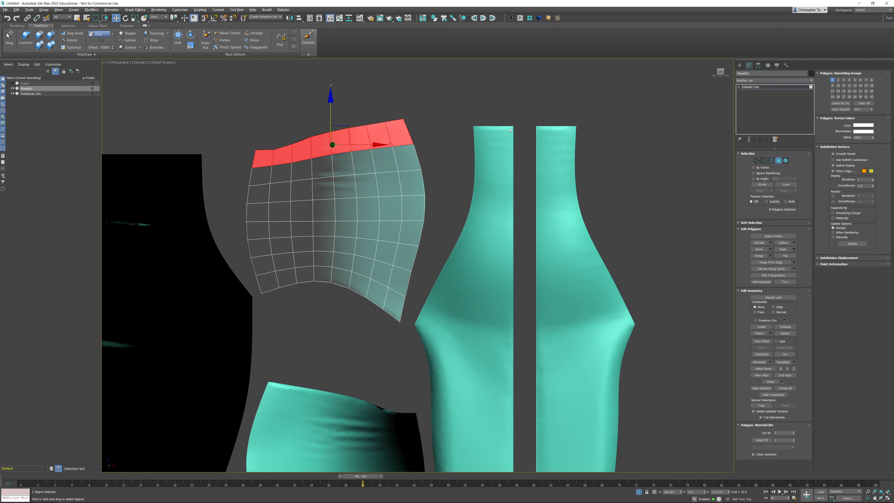
pyautogui.moveTo(381, 212); pyautogui.dragTo(448, 199, button='middle')
pyautogui.scroll(-2, 447, 200)
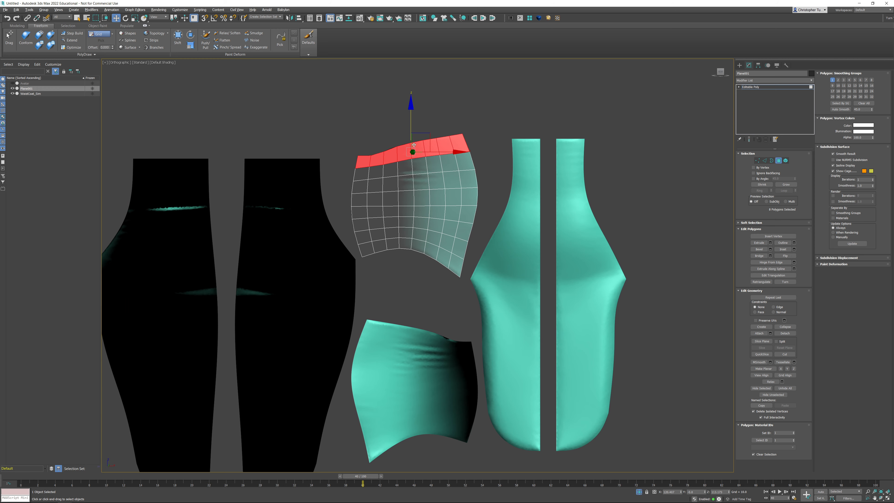
pyautogui.moveTo(396, 311); pyautogui.dragTo(474, 320, button='middle')
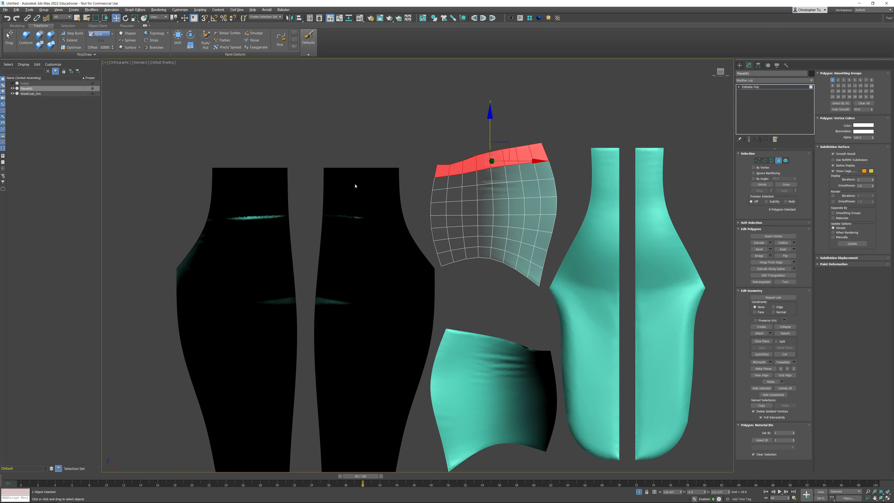
pyautogui.moveTo(545, 228); pyautogui.dragTo(406, 265, button='middle')
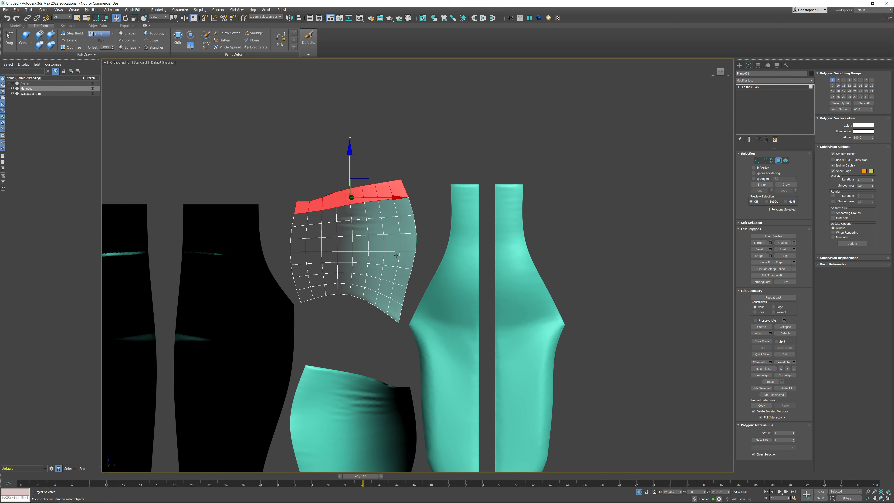
pyautogui.moveTo(396, 256); pyautogui.dragTo(424, 248, button='middle')
pyautogui.scroll(2, 342, 251)
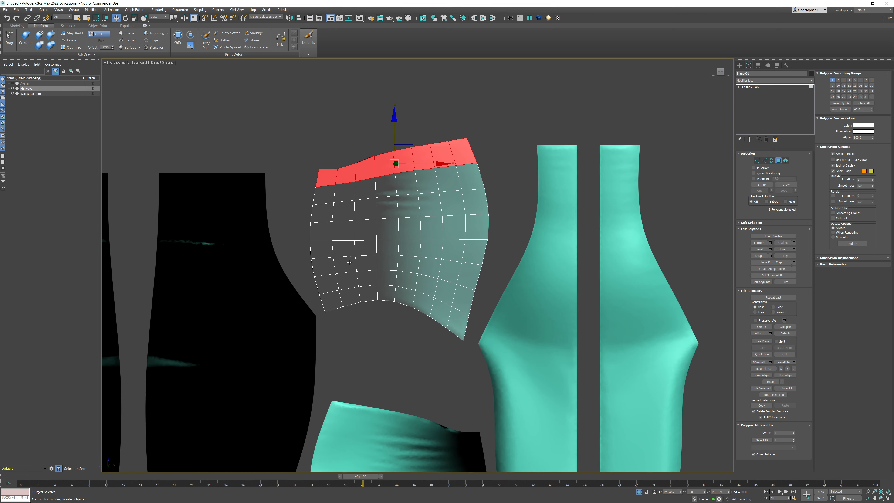
# - Insert eight vertical edge loops with Swift Loop, one through the middle of each column of the side-piece grid
pyautogui.hotkey('alt', '1')
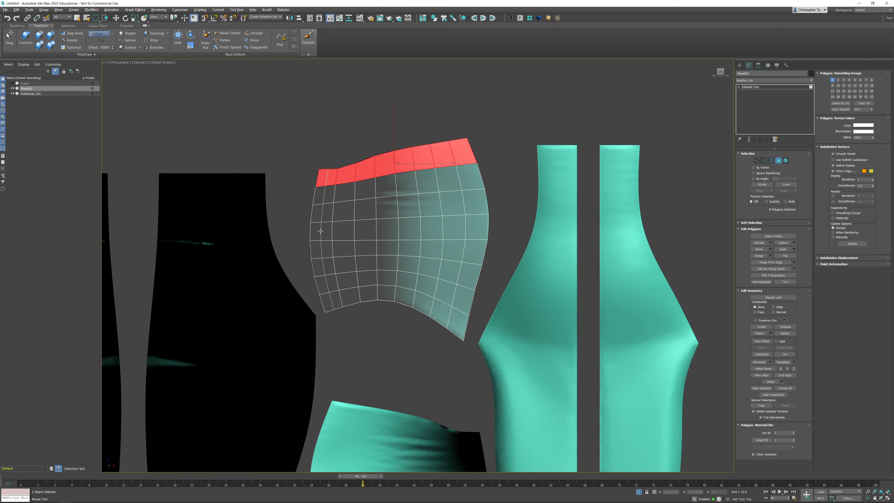
pyautogui.click(320, 231)
pyautogui.click(343, 230)
pyautogui.click(365, 225)
pyautogui.click(386, 220)
pyautogui.click(409, 217)
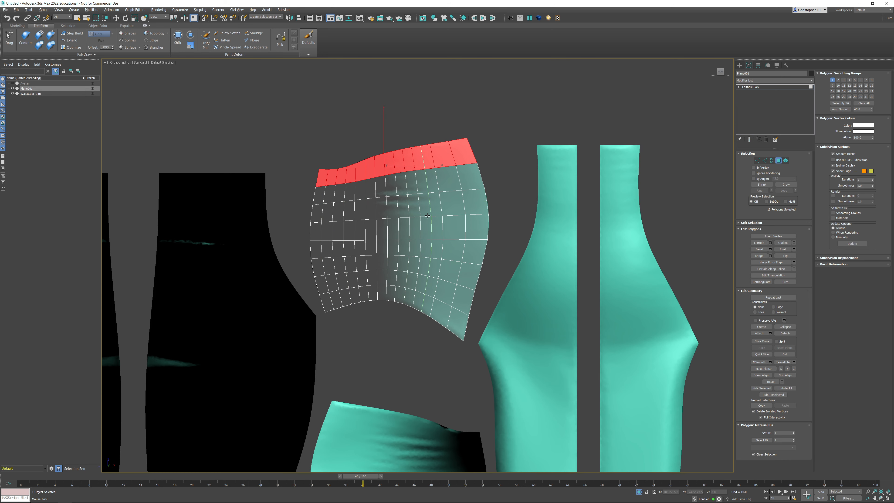
pyautogui.click(427, 215)
pyautogui.click(445, 213)
pyautogui.click(465, 211)
# - Insert horizontal edge loops midway between the grid's existing rows, from the top row downward, and finish Swift Loop
pyautogui.click(469, 151)
pyautogui.click(474, 176)
pyautogui.click(476, 201)
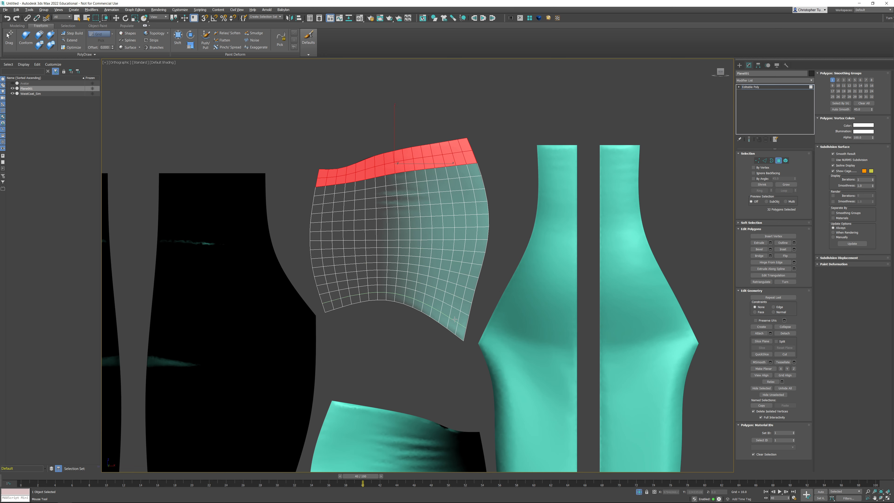
pyautogui.rightClick(416, 297)
# - Clear the polygon selection and shift the second and third vertices from the top of the grid's right edge onto the pattern outline
pyautogui.scroll(8, 319, 235)
pyautogui.moveTo(301, 289); pyautogui.dragTo(322, 357, button='middle')
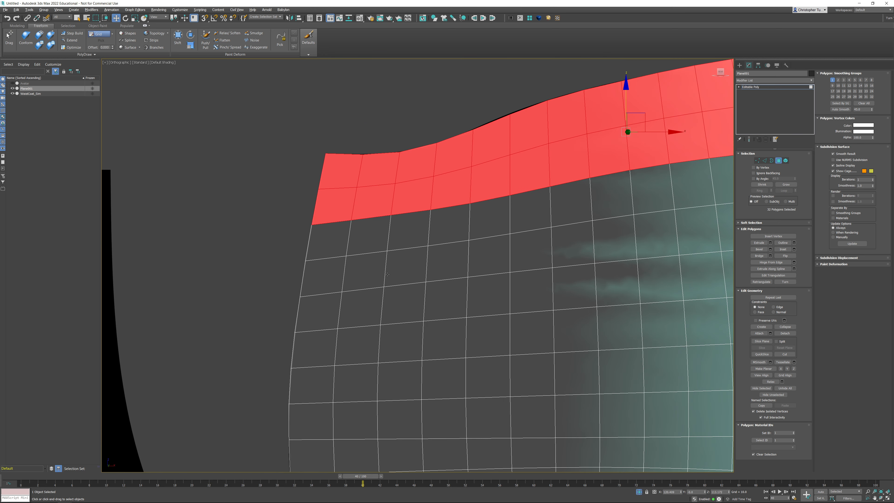
pyautogui.moveTo(387, 274); pyautogui.dragTo(321, 306, button='middle')
pyautogui.click(331, 88)
pyautogui.moveTo(626, 200); pyautogui.dragTo(334, 243, button='middle')
pyautogui.scroll(-2, 334, 243)
pyautogui.moveTo(427, 296); pyautogui.dragTo(374, 280, button='middle')
pyautogui.scroll(6, 443, 188)
pyautogui.moveTo(443, 187); pyautogui.dragTo(405, 283, button='middle')
pyautogui.click(757, 161)
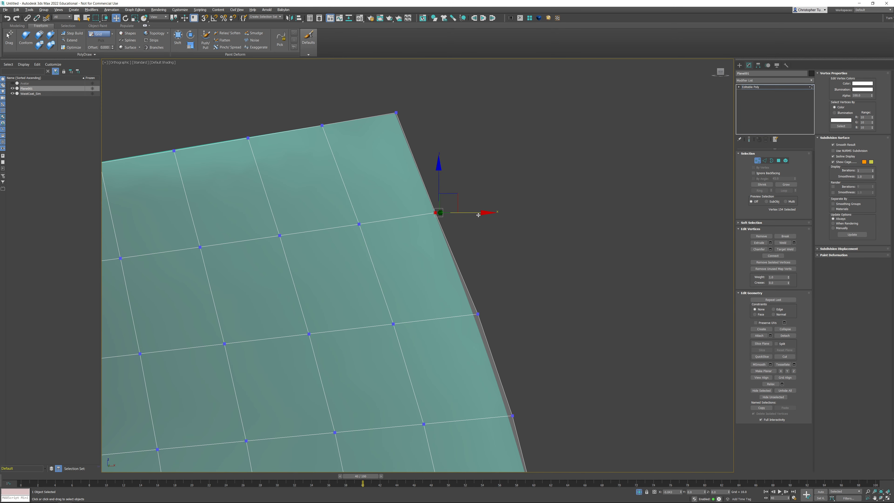
pyautogui.click(479, 313)
pyautogui.moveTo(520, 313); pyautogui.dragTo(514, 313)
# - Shift the fourth vertex from the top of the right edge inward onto the outline, and check the remaining border
pyautogui.moveTo(526, 358); pyautogui.dragTo(492, 204, button='middle')
pyautogui.click(478, 263)
pyautogui.moveTo(526, 263); pyautogui.dragTo(523, 263)
pyautogui.moveTo(517, 357); pyautogui.dragTo(488, 160, button='middle')
pyautogui.moveTo(489, 315); pyautogui.dragTo(506, 201, button='middle')
pyautogui.scroll(-3, 506, 201)
pyautogui.moveTo(507, 267); pyautogui.dragTo(492, 197, button='middle')
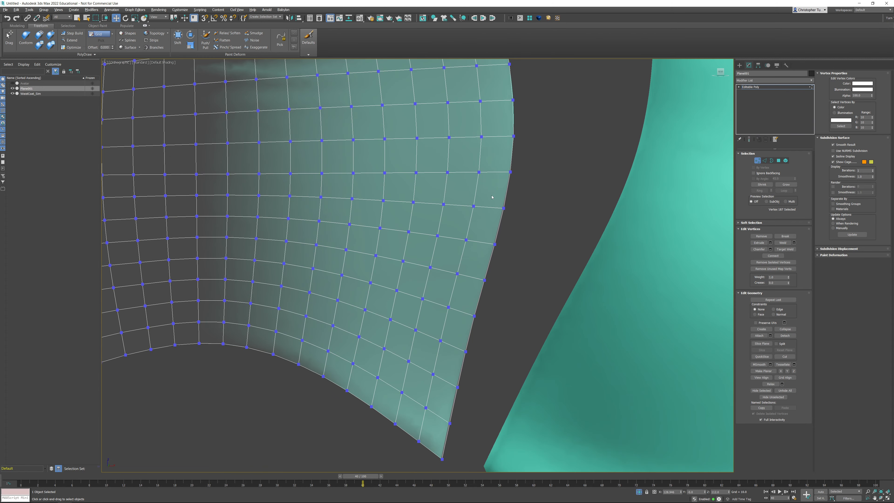
pyautogui.moveTo(489, 228); pyautogui.dragTo(602, 198, button='middle')
pyautogui.moveTo(271, 291); pyautogui.dragTo(328, 382, button='middle')
pyautogui.scroll(-4, 328, 382)
# - Select the entire grid as an element and clone it straight down over the lower side piece
pyautogui.click(757, 160)
pyautogui.click(785, 162)
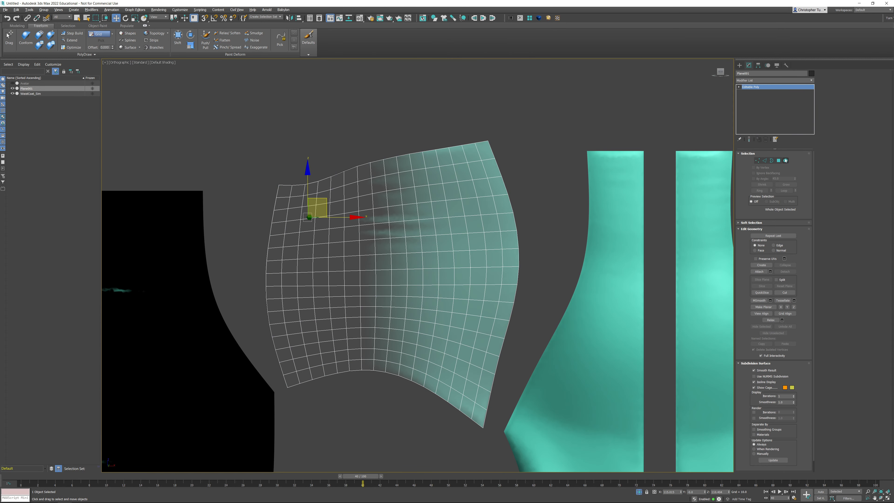
pyautogui.moveTo(444, 264); pyautogui.dragTo(383, 163, button='middle')
pyautogui.scroll(-4, 384, 163)
pyautogui.click(383, 163)
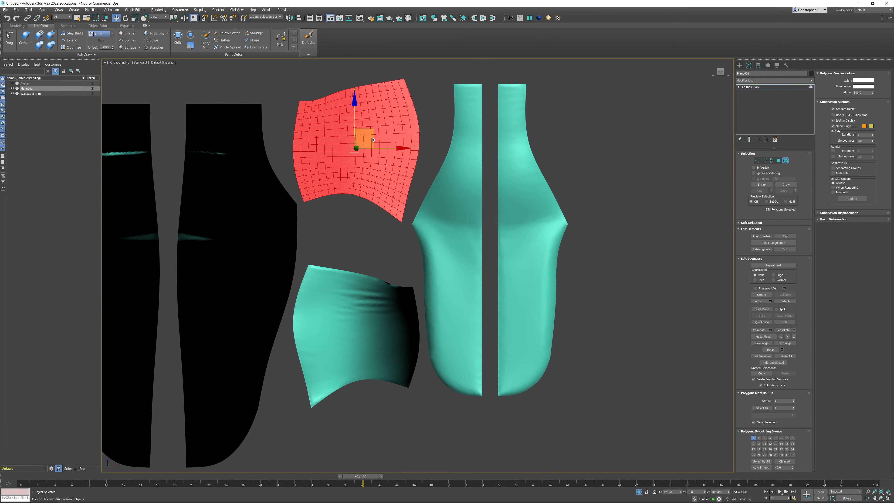
pyautogui.keyDown('shift'); pyautogui.moveTo(355, 102); pyautogui.dragTo(355, 285); pyautogui.keyUp('shift')
pyautogui.click(472, 259)
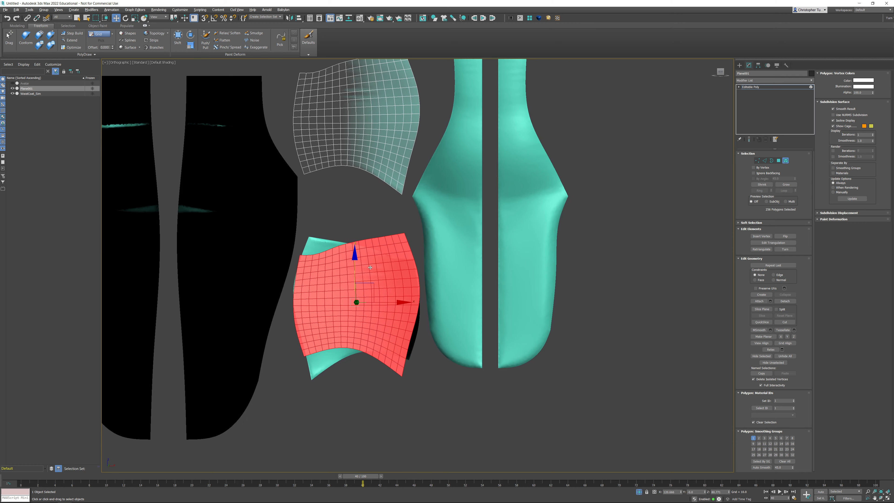
# - Turn on angle snapping and rotate the cloned grid 180 degrees about its vertical axis to mirror its shape
pyautogui.scroll(3, 369, 371)
pyautogui.press('e')
pyautogui.click(214, 18)
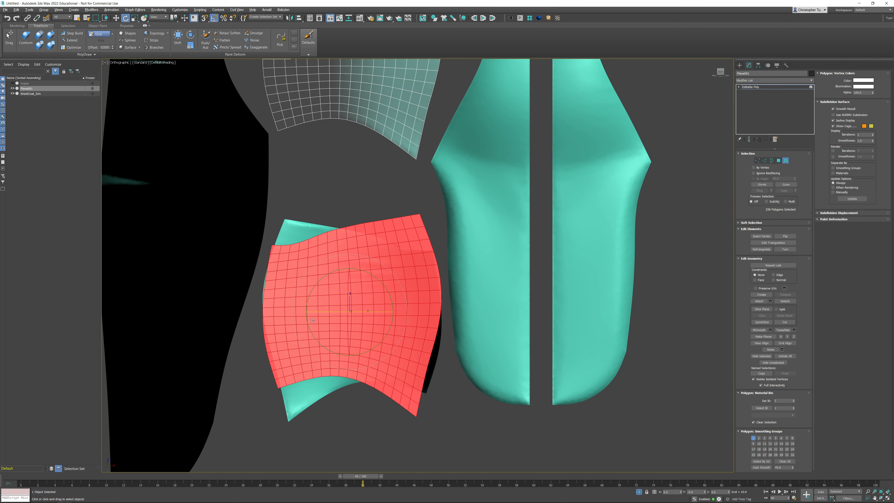
pyautogui.moveTo(319, 311); pyautogui.dragTo(361, 314)
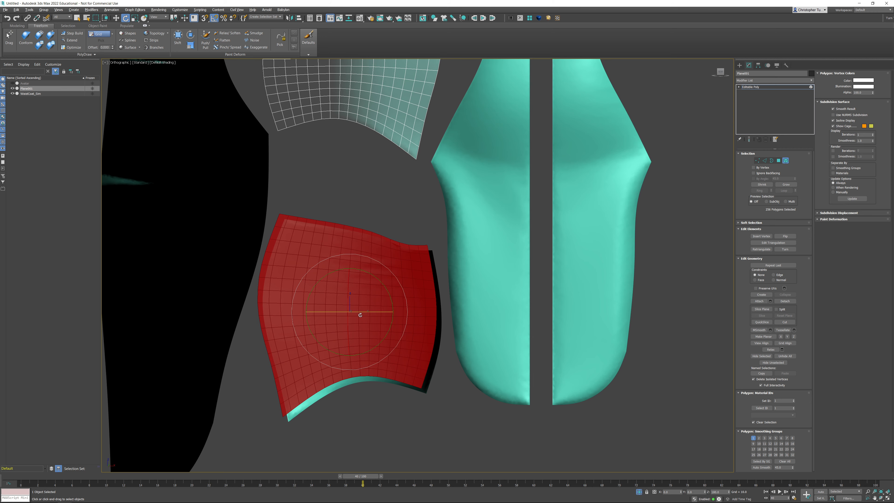
# - Move the rotated grid into alignment with the lower side piece, flip its normals, and leave element editing
pyautogui.press('w')
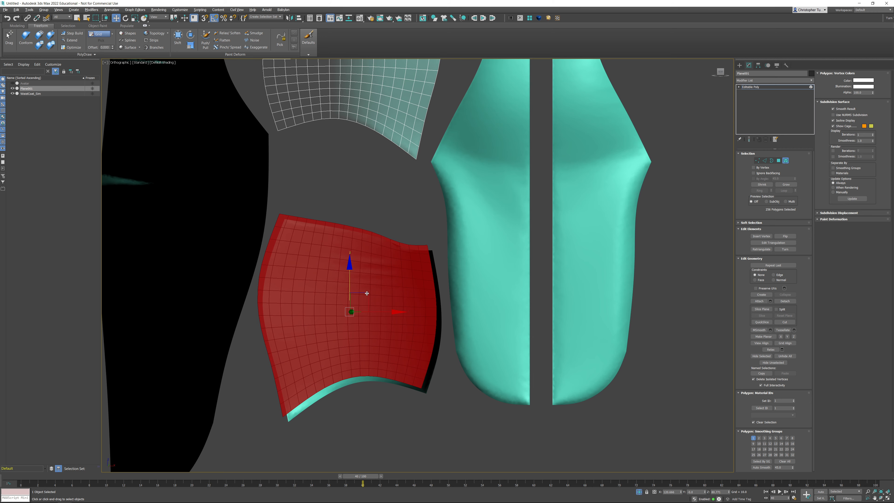
pyautogui.moveTo(367, 298); pyautogui.dragTo(373, 298)
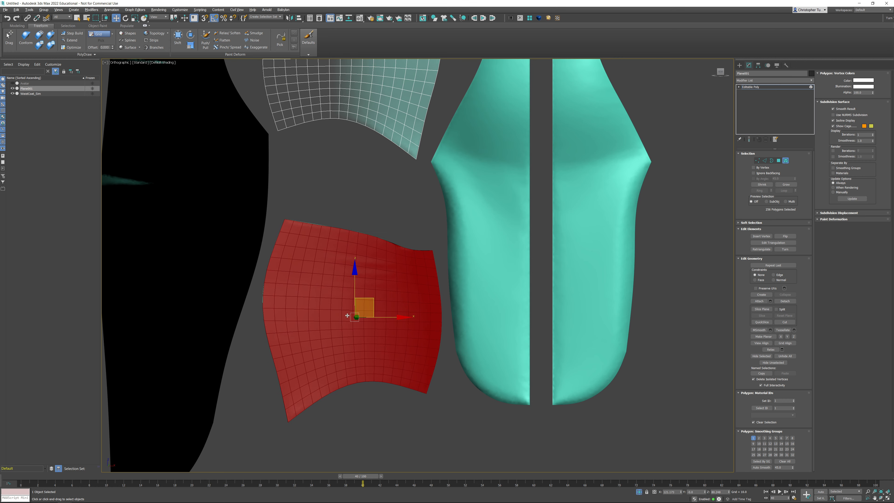
pyautogui.click(784, 236)
pyautogui.scroll(-5, 557, 198)
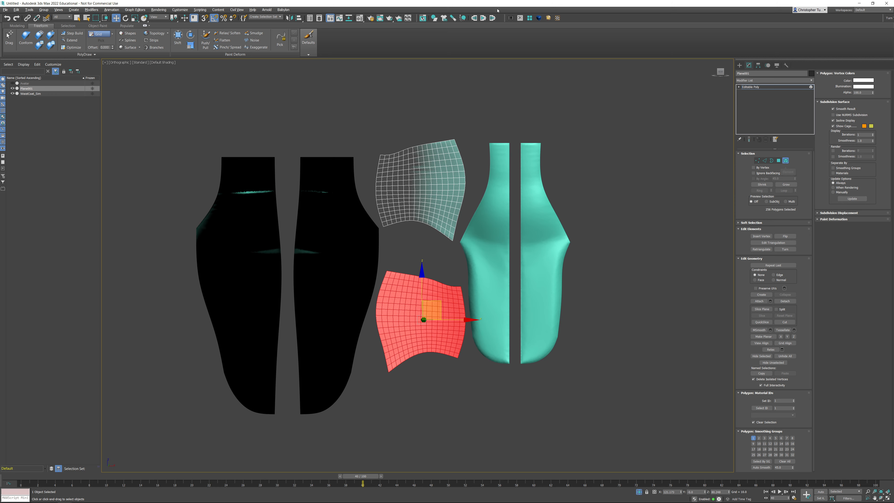
pyautogui.click(785, 161)
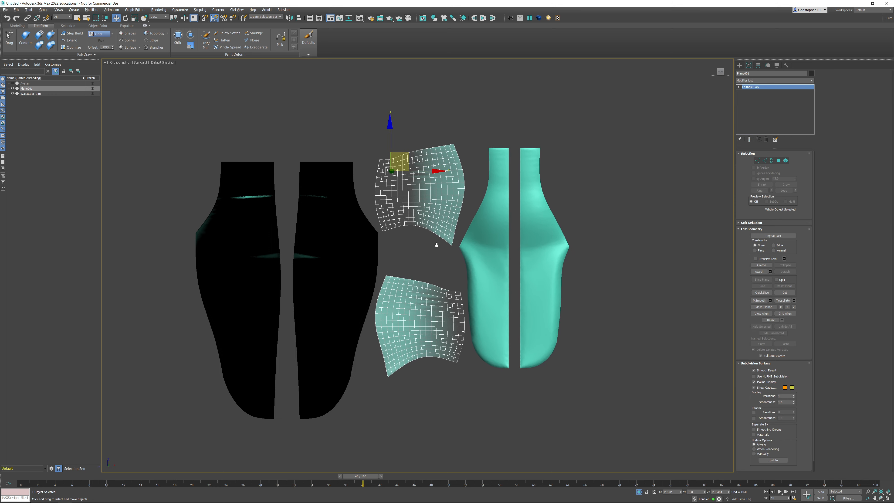
pyautogui.scroll(5, 436, 187)
pyautogui.scroll(-5, 398, 198)
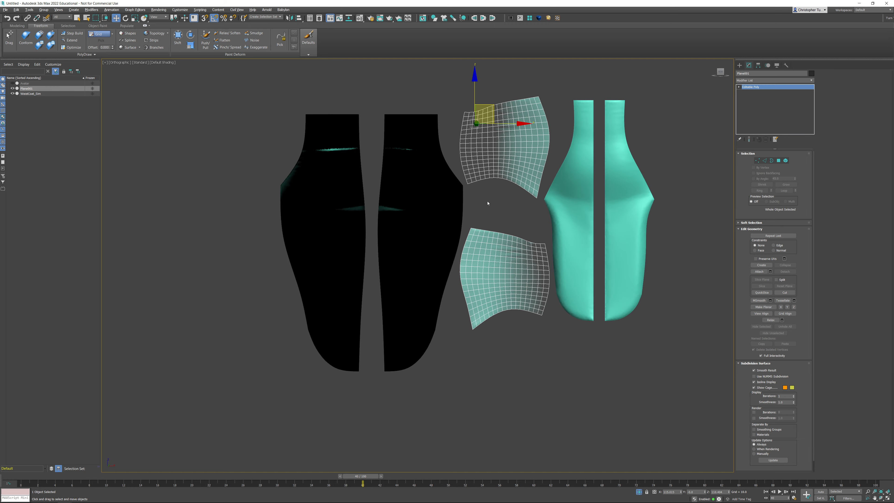
# - Select the column of polygons along the right edge of the upper side-piece grid and compare it with the adjoining piece
pyautogui.moveTo(485, 199); pyautogui.dragTo(486, 246, button='middle')
pyautogui.click(778, 161)
pyautogui.scroll(4, 652, 178)
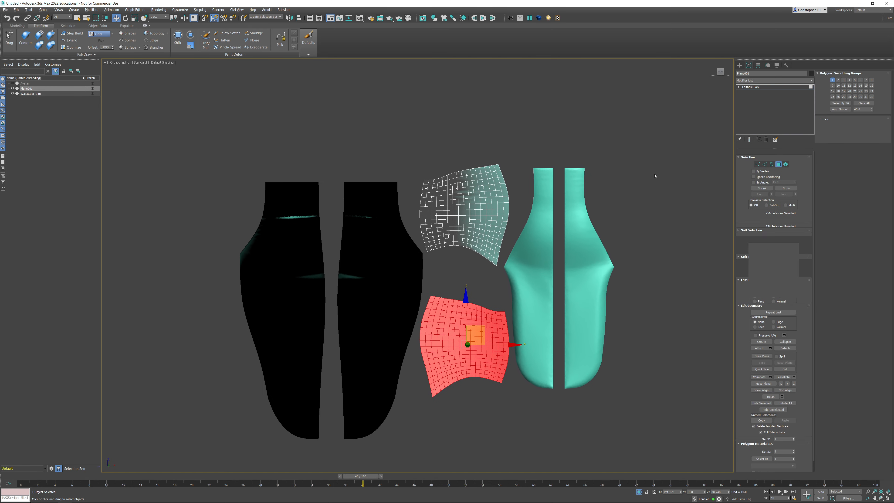
pyautogui.click(430, 165)
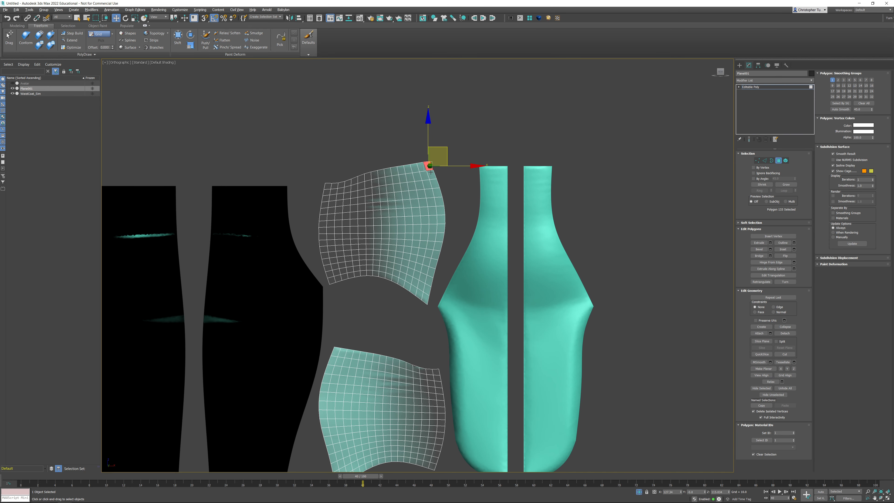
pyautogui.keyDown('shift'); pyautogui.click(430, 172); pyautogui.keyUp('shift')
pyautogui.moveTo(478, 188); pyautogui.dragTo(464, 161, button='middle')
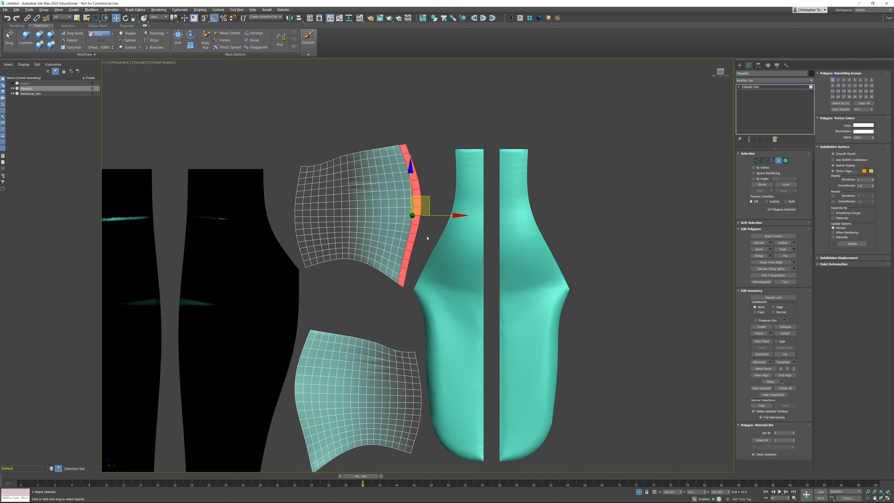
pyautogui.scroll(5, 445, 245)
pyautogui.scroll(-5, 443, 244)
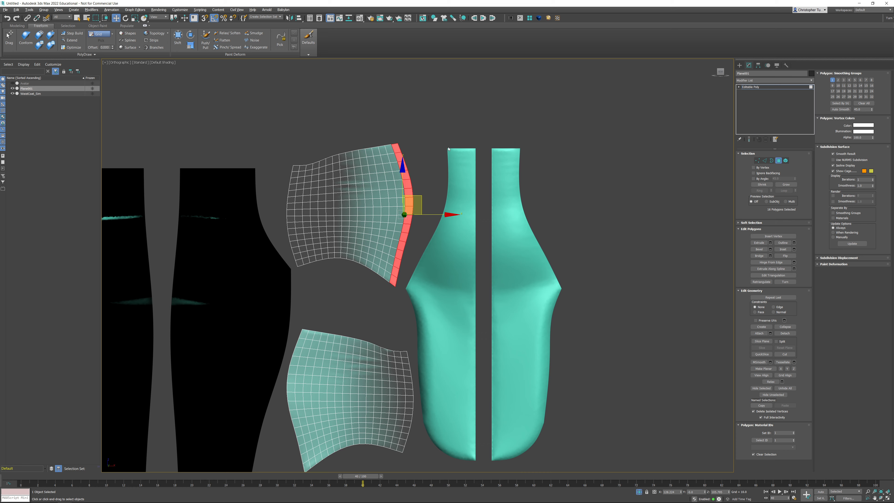
# - Clone the upper grid's lower-right corner polygon onto the protruding left corner of the adjacent pattern piece
pyautogui.scroll(5, 438, 256)
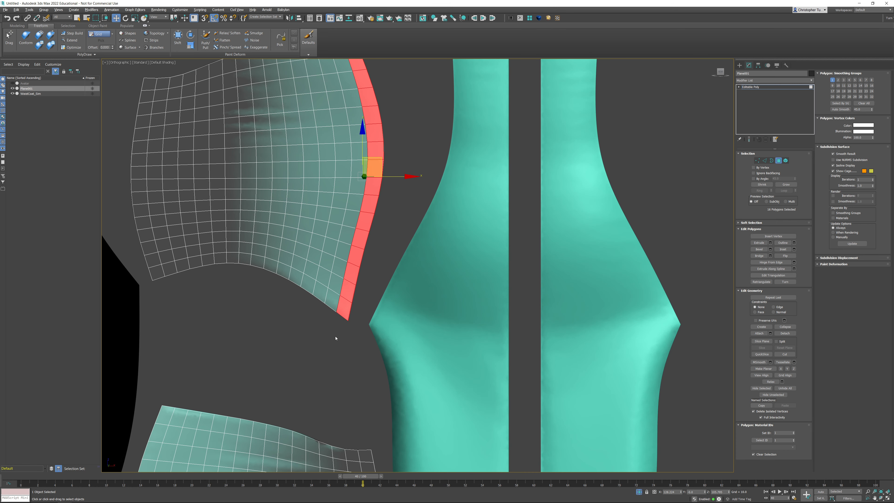
pyautogui.click(346, 315)
pyautogui.moveTo(360, 288)
pyautogui.mouseDown()
pyautogui.moveTo(392, 310)
pyautogui.moveTo(393, 302)
pyautogui.mouseUp()
pyautogui.click(471, 259)
pyautogui.scroll(6, 397, 227)
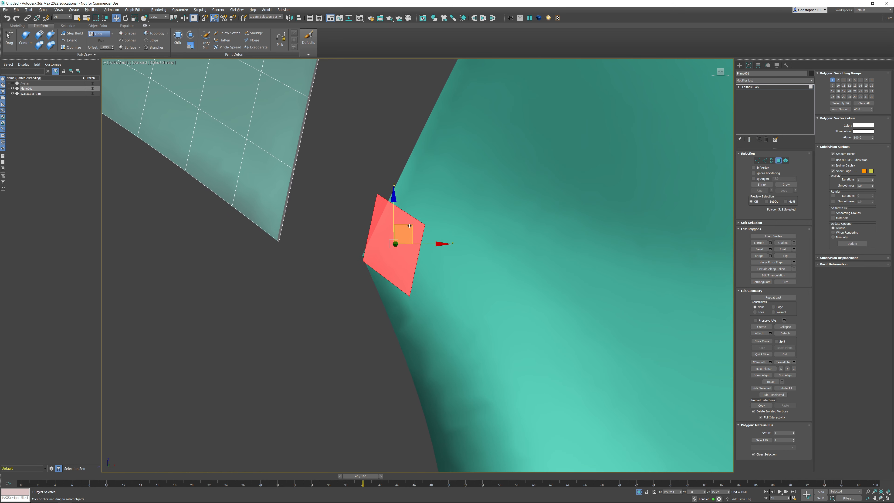
pyautogui.moveTo(409, 226); pyautogui.dragTo(410, 221)
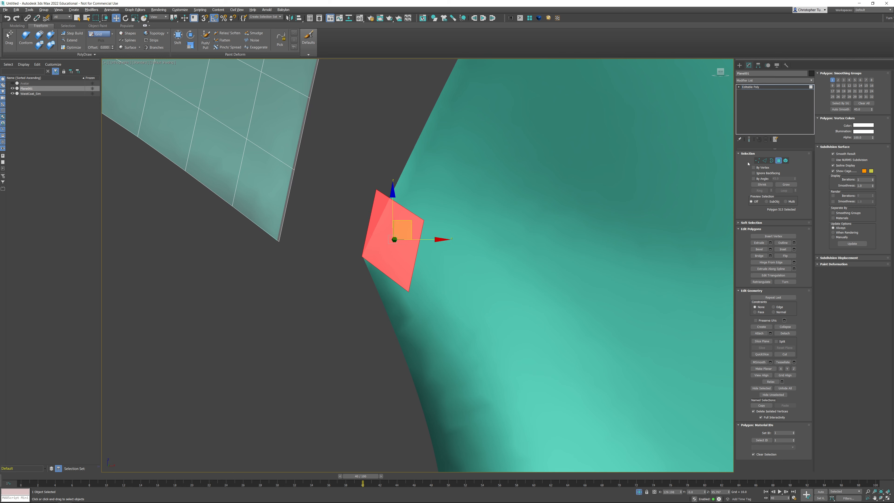
# - Select the cloned quad's two upper vertices and move them so its left side follows the piece's slanted outline
pyautogui.click(756, 160)
pyautogui.moveTo(349, 155); pyautogui.dragTo(445, 231)
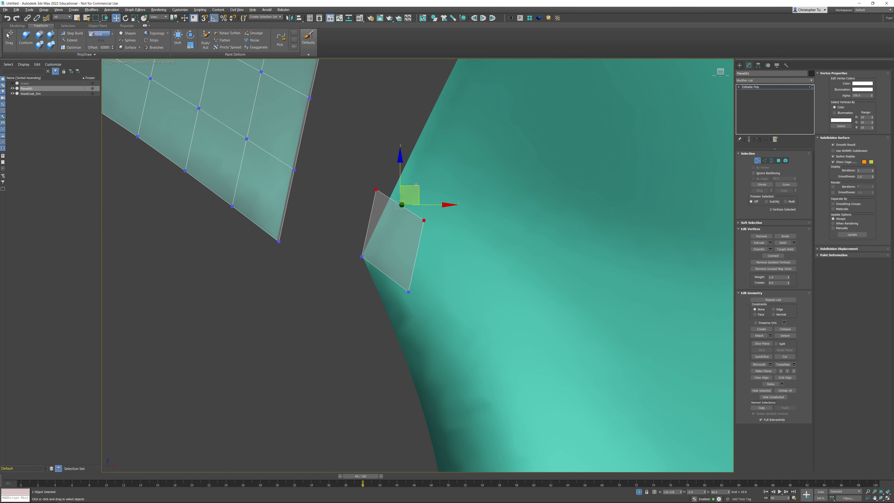
pyautogui.moveTo(416, 185); pyautogui.dragTo(429, 195)
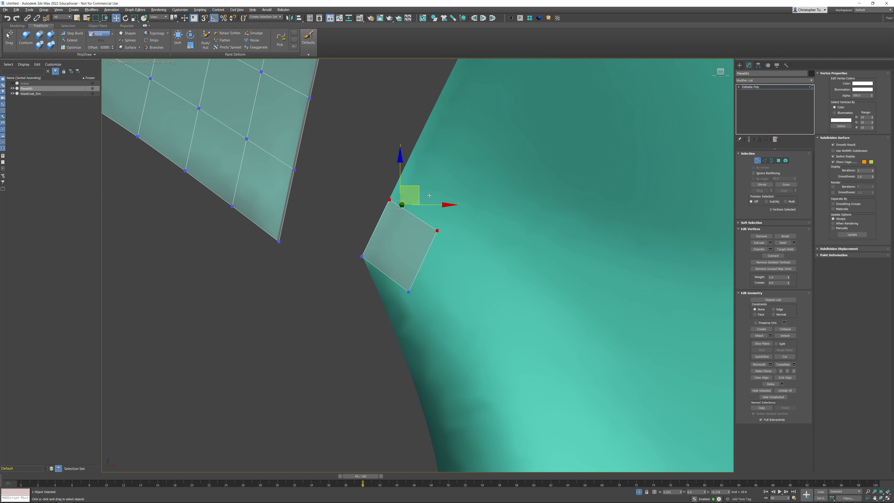
# - Adjust the cloned quad's lower and right corner vertices into a compact diamond shape on the piece's protruding corner
pyautogui.click(408, 292)
pyautogui.moveTo(427, 274); pyautogui.dragTo(406, 296)
pyautogui.click(437, 230)
pyautogui.moveTo(453, 216); pyautogui.dragTo(446, 241)
pyautogui.moveTo(450, 226); pyautogui.dragTo(379, 290, button='middle')
pyautogui.scroll(-3, 379, 289)
pyautogui.click(349, 253)
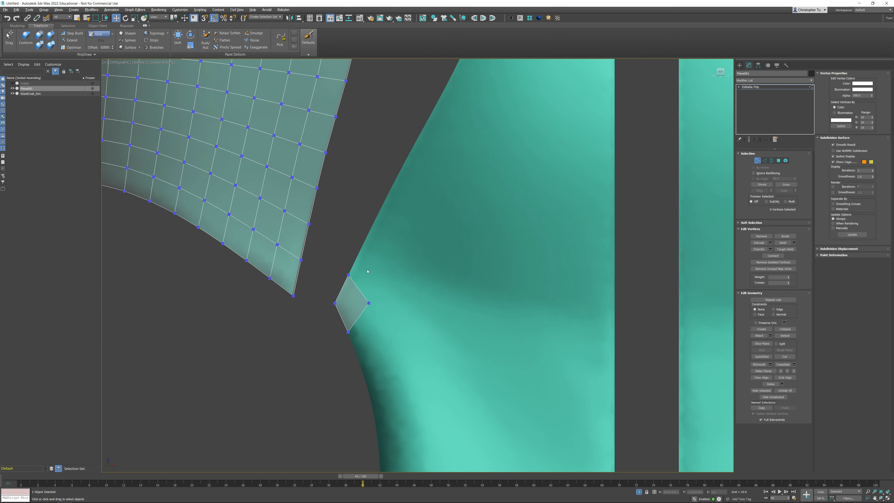
pyautogui.click(70, 40)
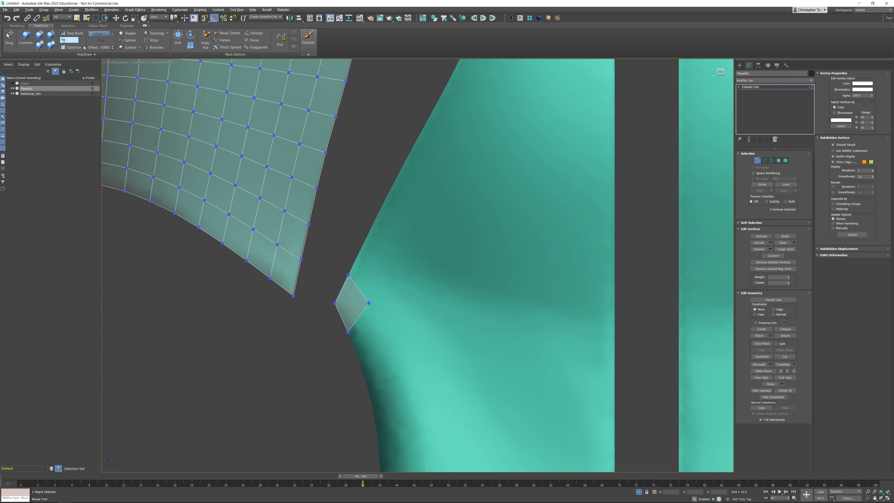
pyautogui.moveTo(340, 130); pyautogui.dragTo(311, 254, button='middle')
pyautogui.scroll(-3, 311, 254)
pyautogui.keyDown('shift'); pyautogui.moveTo(317, 329); pyautogui.dragTo(390, 160); pyautogui.keyUp('shift')
pyautogui.moveTo(430, 175); pyautogui.dragTo(435, 226, button='middle')
pyautogui.press('w')
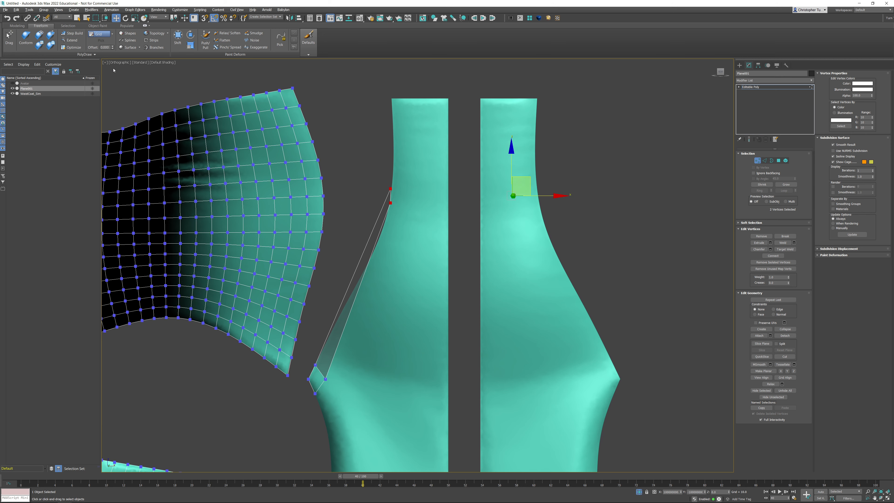
pyautogui.click(676, 185)
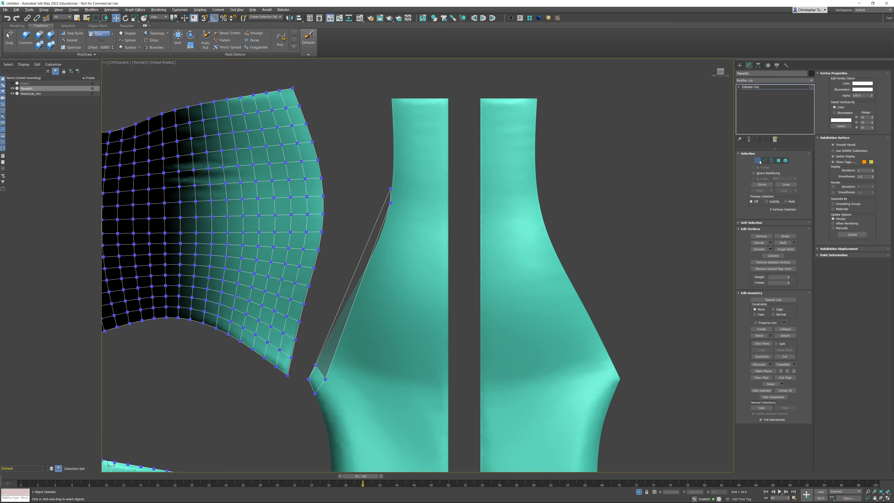
# - Switch to the front view and undo the edge extension made from the corner quad
pyautogui.click(70, 40)
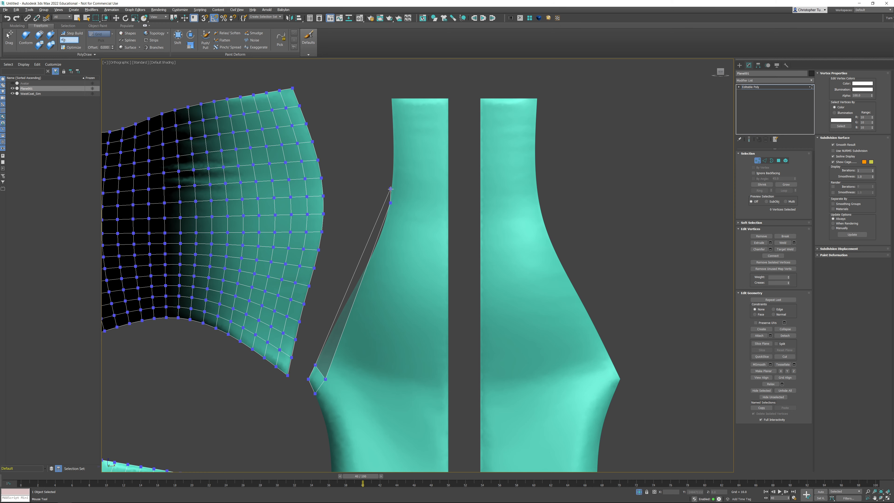
pyautogui.moveTo(397, 173); pyautogui.dragTo(416, 195, button='middle')
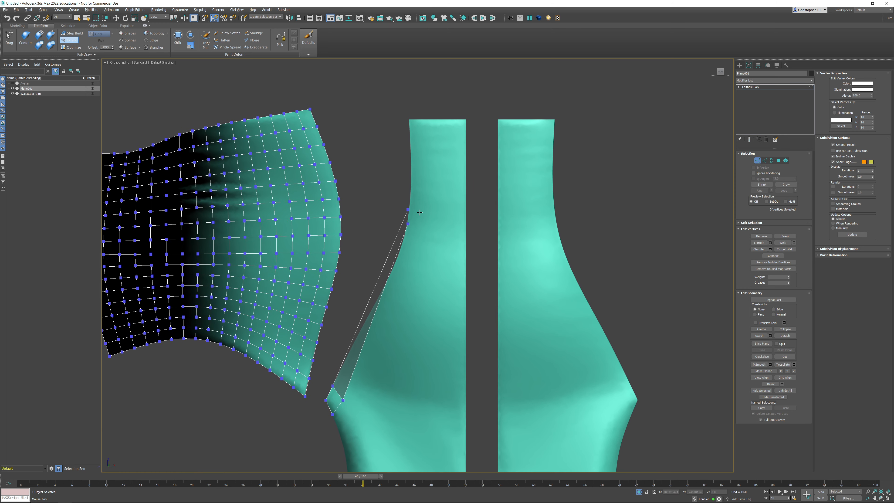
pyautogui.press('f')
pyautogui.moveTo(489, 199); pyautogui.dragTo(203, 293, button='middle')
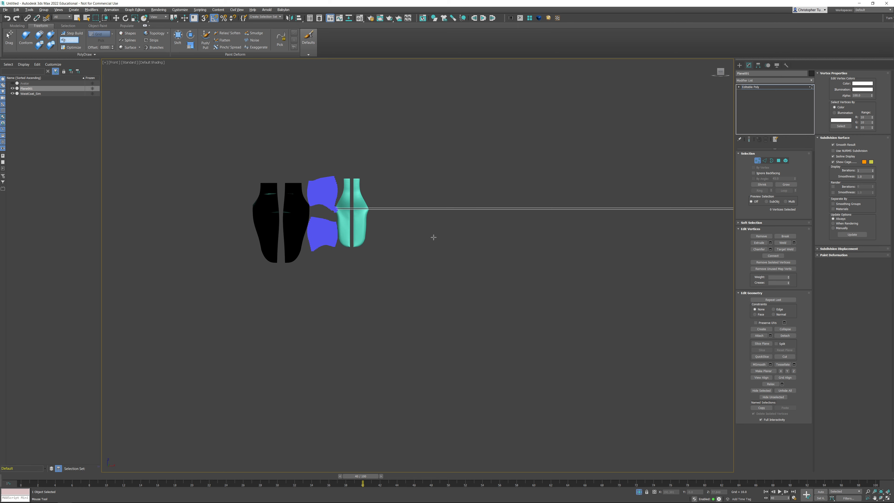
pyautogui.hotkey('ctrl', 'z')
pyautogui.scroll(10, 325, 216)
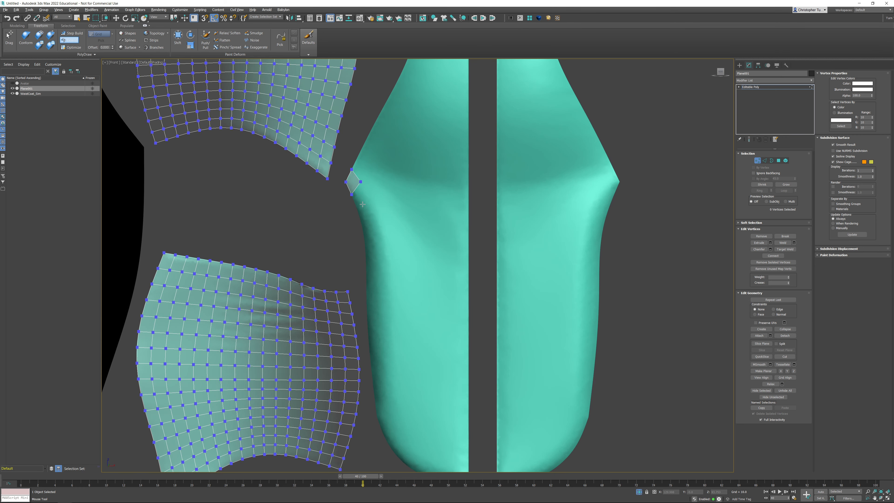
# - Extend the corner quad's upper edge into one long strip reaching towards the top of the centre piece
pyautogui.moveTo(362, 204); pyautogui.dragTo(388, 282, button='middle')
pyautogui.scroll(2, 356, 203)
pyautogui.moveTo(431, 242); pyautogui.dragTo(397, 328, button='middle')
pyautogui.keyDown('shift'); pyautogui.moveTo(361, 360); pyautogui.dragTo(462, 104); pyautogui.keyUp('shift')
pyautogui.moveTo(463, 105); pyautogui.dragTo(411, 255, button='middle')
pyautogui.scroll(3, 418, 229)
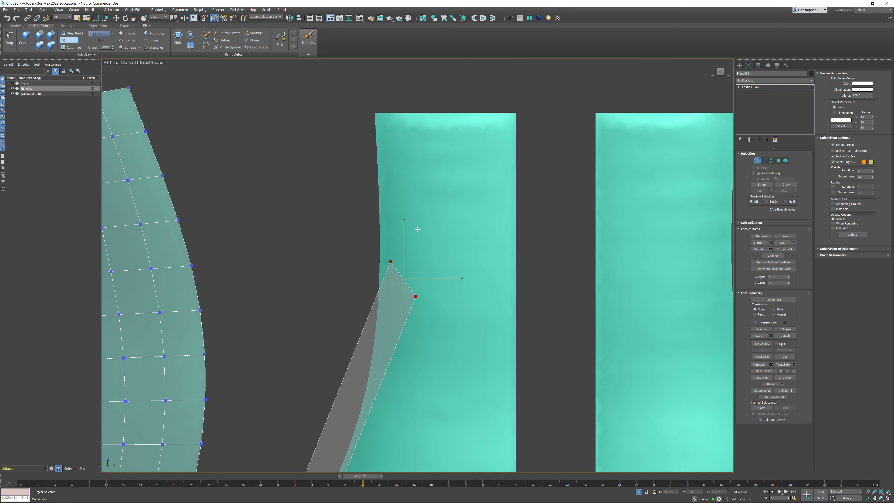
# - Place the strip's two end vertices on the piece's top edge, with the outer one exactly on its left corner
pyautogui.click(390, 261)
pyautogui.moveTo(390, 261); pyautogui.dragTo(375, 113)
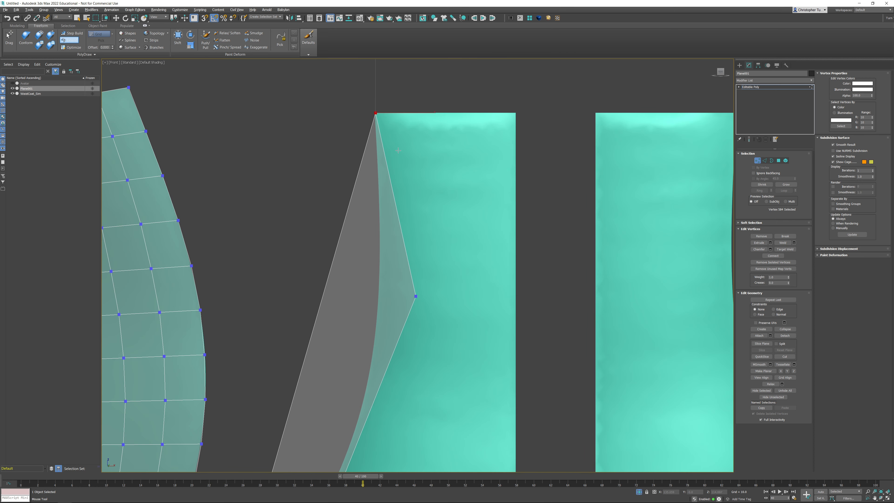
pyautogui.moveTo(416, 296); pyautogui.dragTo(415, 113)
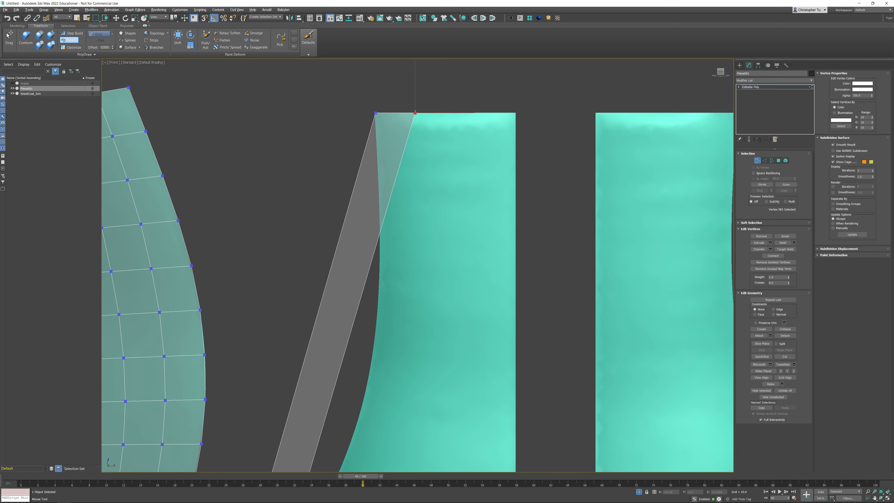
pyautogui.moveTo(415, 113); pyautogui.dragTo(399, 200, button='middle')
pyautogui.scroll(5, 387, 197)
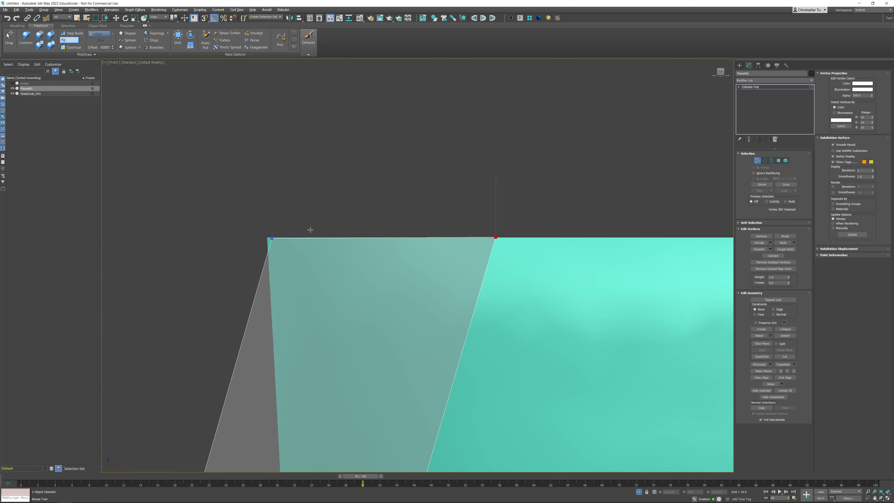
pyautogui.click(272, 238)
pyautogui.moveTo(272, 238)
pyautogui.mouseDown()
pyautogui.moveTo(274, 254)
pyautogui.moveTo(268, 238)
pyautogui.mouseUp()
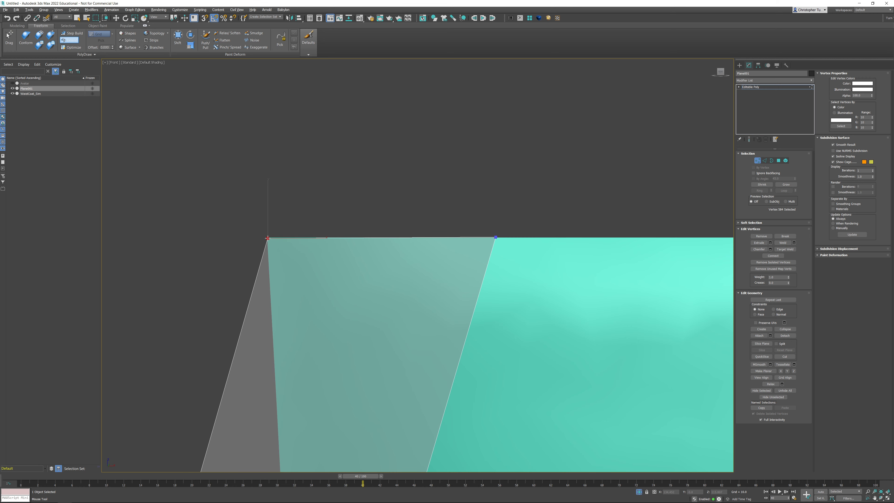
# - Insert an edge loop across the middle of the long strip and move its two vertices to follow the curved outline
pyautogui.moveTo(348, 262); pyautogui.dragTo(357, 177, button='middle')
pyautogui.scroll(-10, 356, 176)
pyautogui.scroll(2, 399, 229)
pyautogui.scroll(-3, 385, 248)
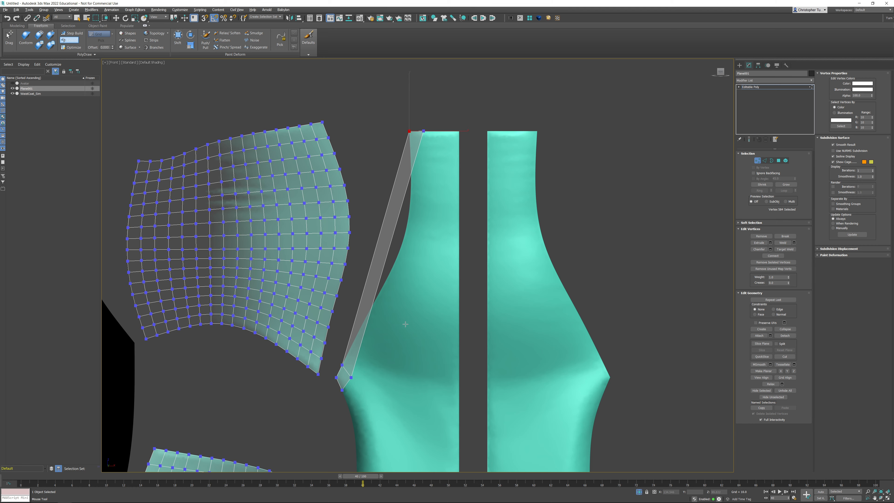
pyautogui.moveTo(394, 328); pyautogui.dragTo(379, 339, button='middle')
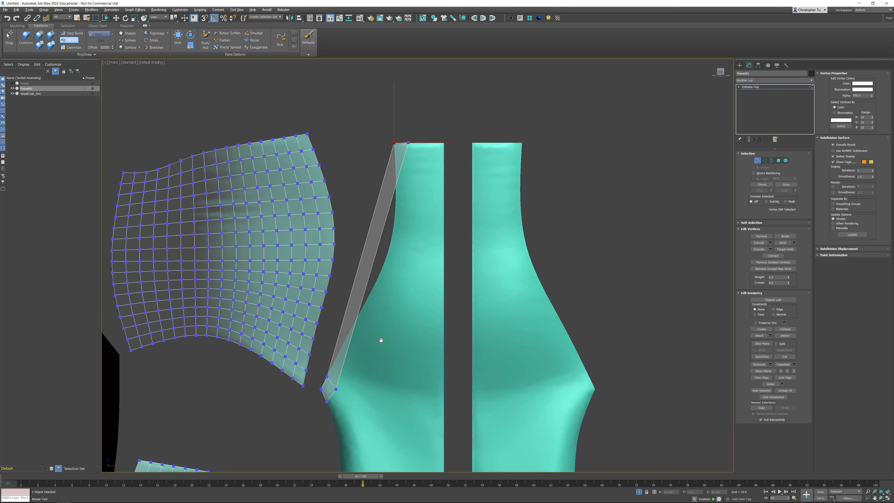
pyautogui.keyDown('shift'); pyautogui.click(367, 249); pyautogui.keyUp('shift')
pyautogui.rightClick(368, 248)
pyautogui.scroll(3, 408, 297)
pyautogui.moveTo(325, 194); pyautogui.dragTo(371, 217)
pyautogui.scroll(-4, 370, 217)
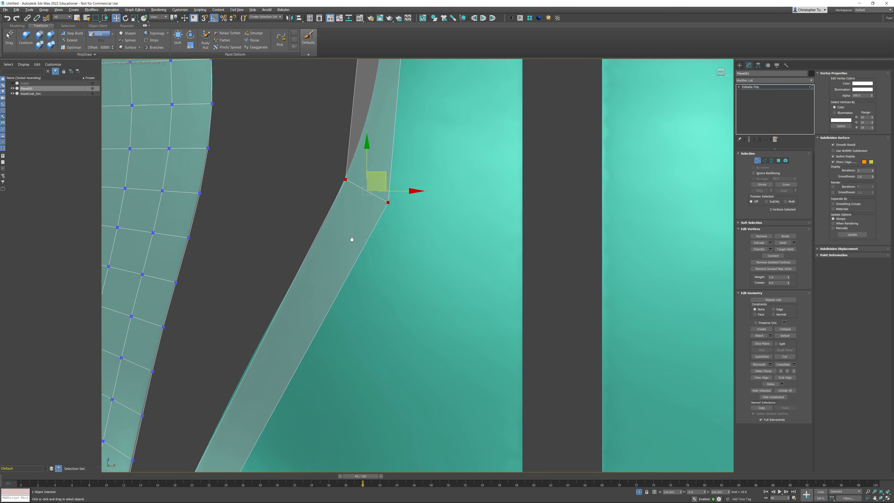
# - Insert an edge loop in both the lower and upper halves of the strip and shift the upper one onto the outline
pyautogui.click(322, 298)
pyautogui.click(377, 127)
pyautogui.moveTo(377, 127); pyautogui.dragTo(356, 235, button='middle')
pyautogui.rightClick(378, 223)
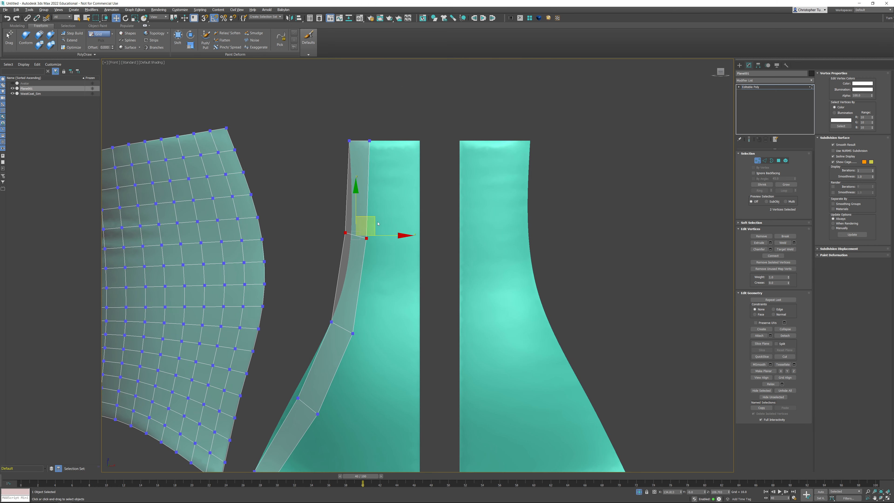
pyautogui.moveTo(403, 235); pyautogui.dragTo(409, 235)
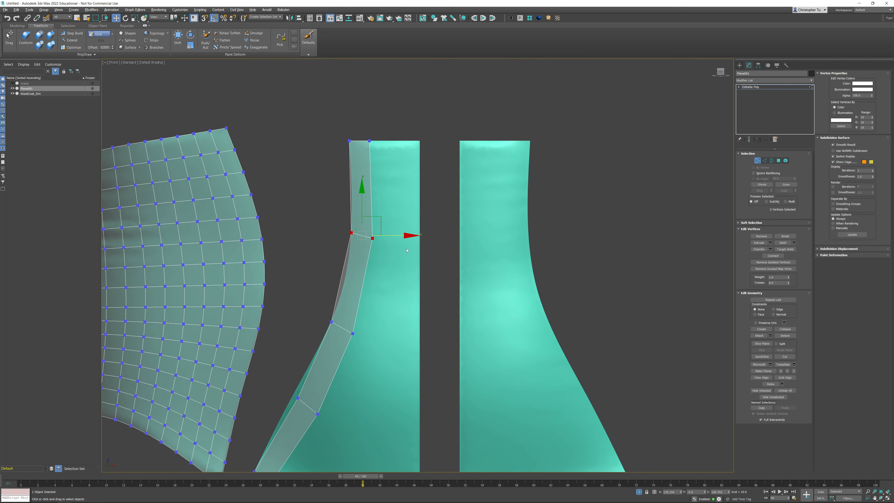
# - Select the lower loop's two vertices and move them outward onto the piece's slanted outline
pyautogui.moveTo(265, 396); pyautogui.dragTo(288, 280, button='middle')
pyautogui.click(340, 297)
pyautogui.keyDown('ctrl'); pyautogui.click(321, 282); pyautogui.keyUp('ctrl')
pyautogui.scroll(5, 328, 281)
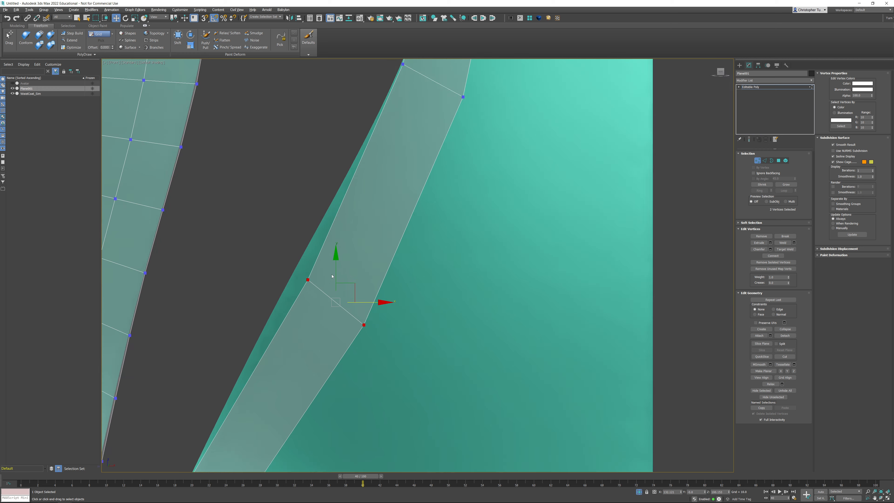
pyautogui.moveTo(352, 290); pyautogui.dragTo(336, 283)
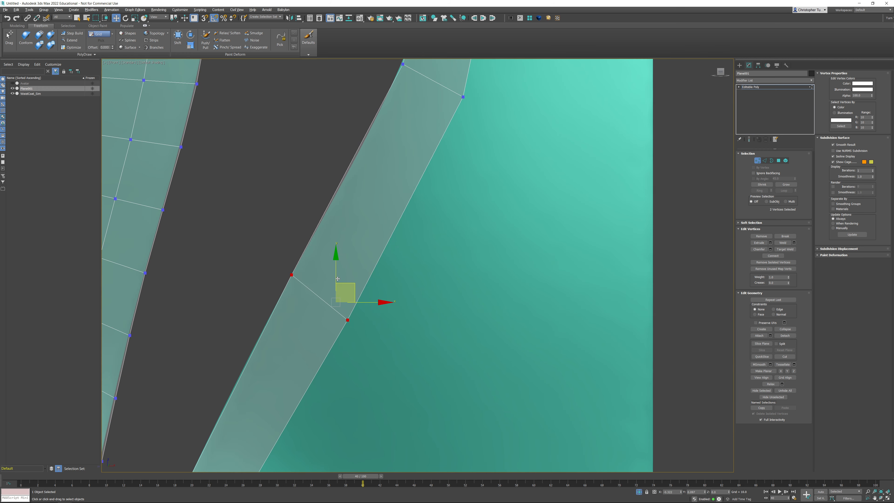
# - Insert three more edge loops through the lower, middle and curved segments of the strip
pyautogui.scroll(-3, 344, 279)
pyautogui.hotkey('alt', '1')
pyautogui.keyDown('shift'); pyautogui.click(302, 341); pyautogui.keyUp('shift')
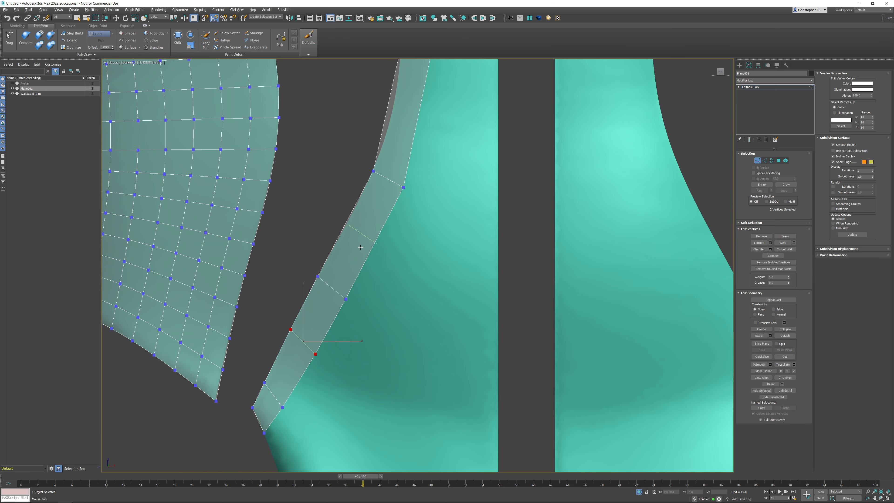
pyautogui.keyDown('shift'); pyautogui.click(364, 239); pyautogui.keyUp('shift')
pyautogui.moveTo(373, 205); pyautogui.dragTo(353, 328, button='middle')
pyautogui.keyDown('shift'); pyautogui.click(399, 244); pyautogui.keyUp('shift')
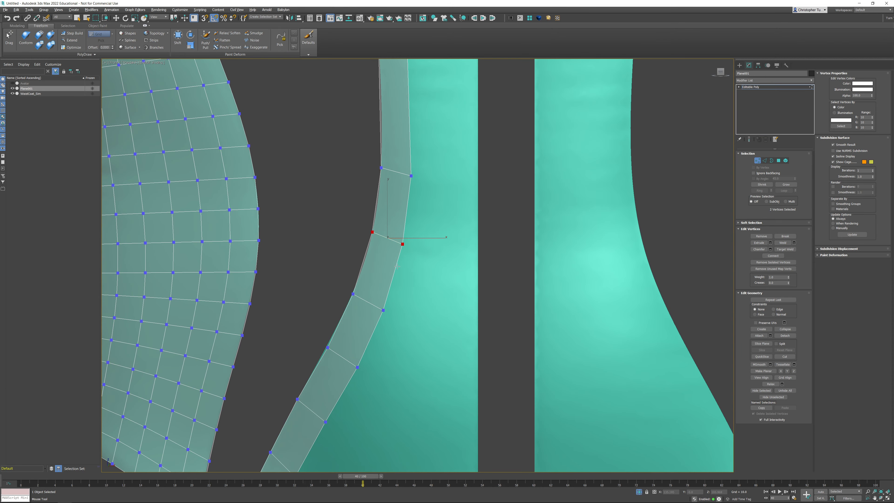
pyautogui.rightClick(401, 243)
# - Nudge the vertex pairs of the loops along the strip's bend so its outer side matches the piece's curve
pyautogui.moveTo(317, 302); pyautogui.dragTo(369, 370)
pyautogui.scroll(3, 369, 370)
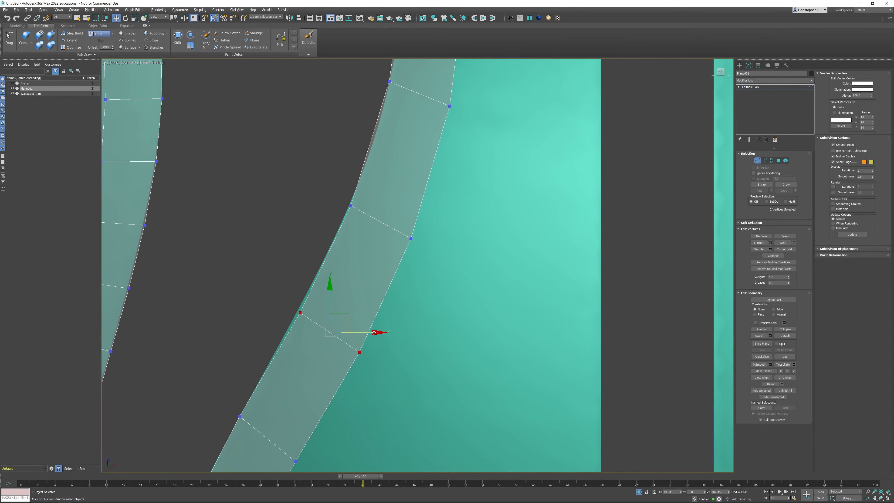
pyautogui.moveTo(370, 334); pyautogui.dragTo(370, 334)
pyautogui.moveTo(404, 178); pyautogui.dragTo(378, 314, button='middle')
pyautogui.moveTo(357, 211); pyautogui.dragTo(438, 231)
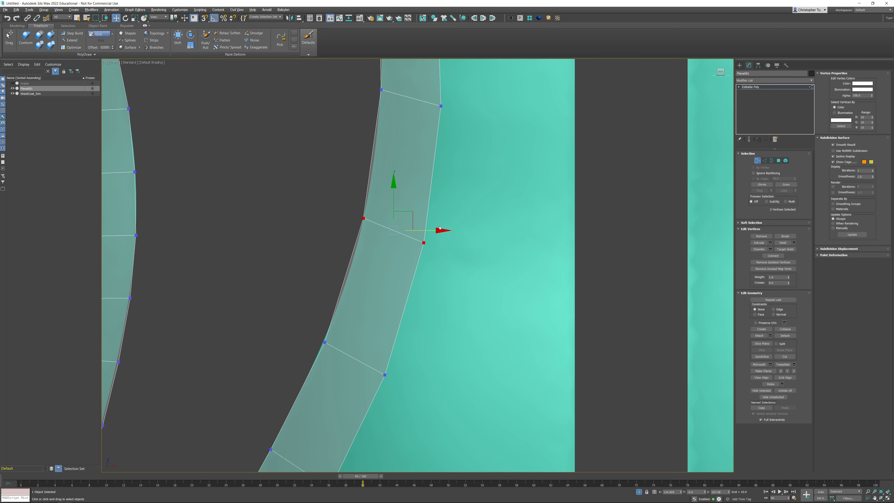
# - Subdivide the strip's upper section and bend with additional edge loops between the existing ones
pyautogui.scroll(-3, 413, 339)
pyautogui.moveTo(426, 176); pyautogui.dragTo(428, 205, button='middle')
pyautogui.scroll(-2, 413, 340)
pyautogui.hotkey('alt', '1')
pyautogui.click(404, 232)
pyautogui.click(429, 205)
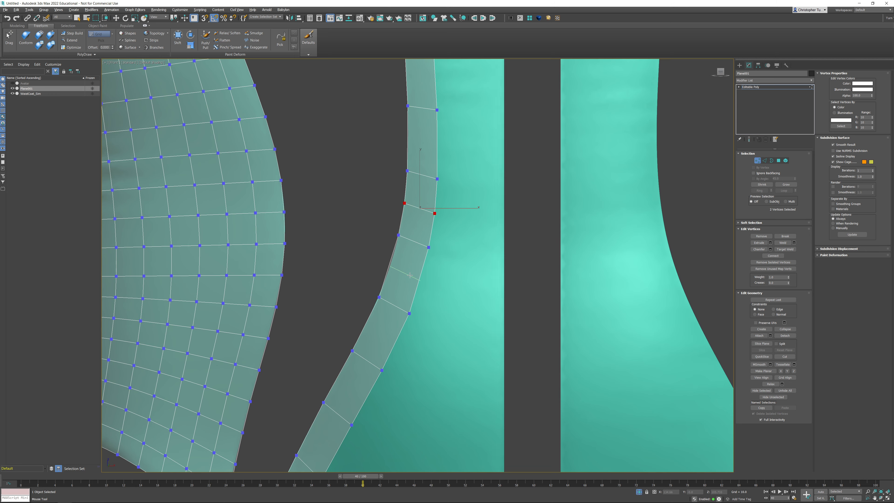
pyautogui.click(414, 272)
pyautogui.click(385, 329)
# - Insert further edge loops through the strip's lower slanted section and its topmost segment
pyautogui.moveTo(384, 329); pyautogui.dragTo(454, 167, button='middle')
pyautogui.click(430, 221)
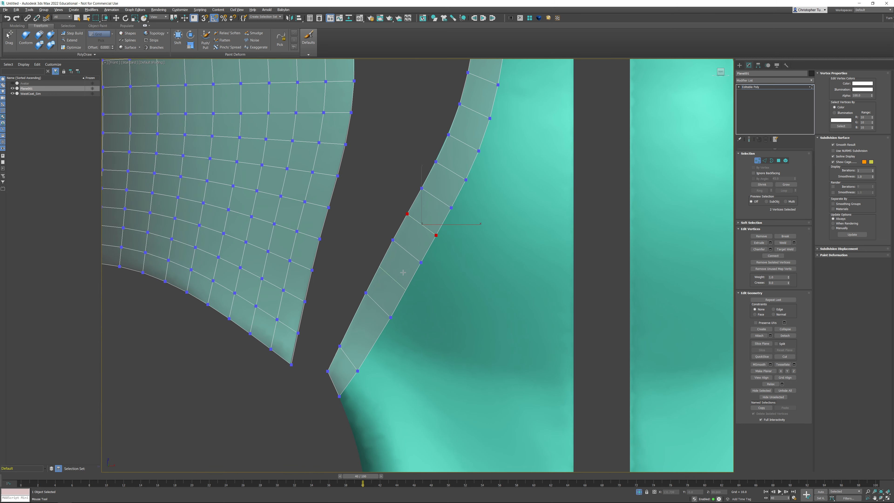
pyautogui.click(398, 276)
pyautogui.click(370, 332)
pyautogui.moveTo(500, 75); pyautogui.dragTo(444, 269, button='middle')
pyautogui.click(434, 106)
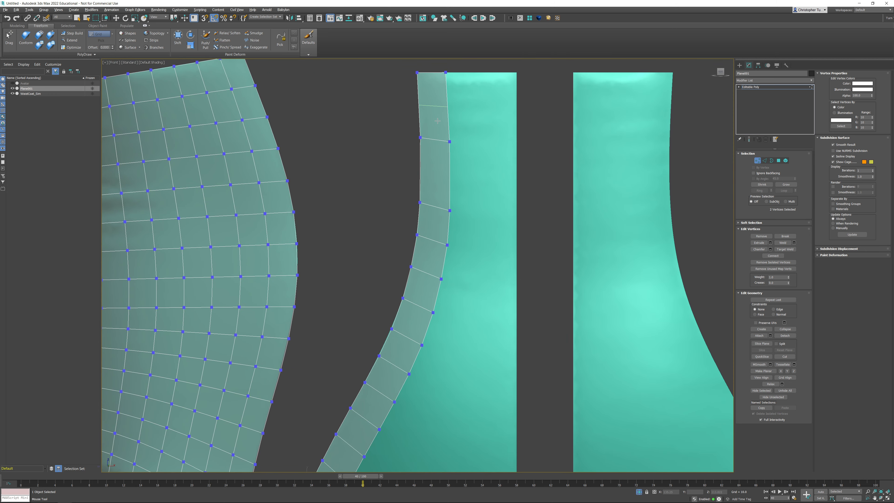
# - Select the whole strip of polygons along the outline to check its segment count, and clear the selection
pyautogui.press('w')
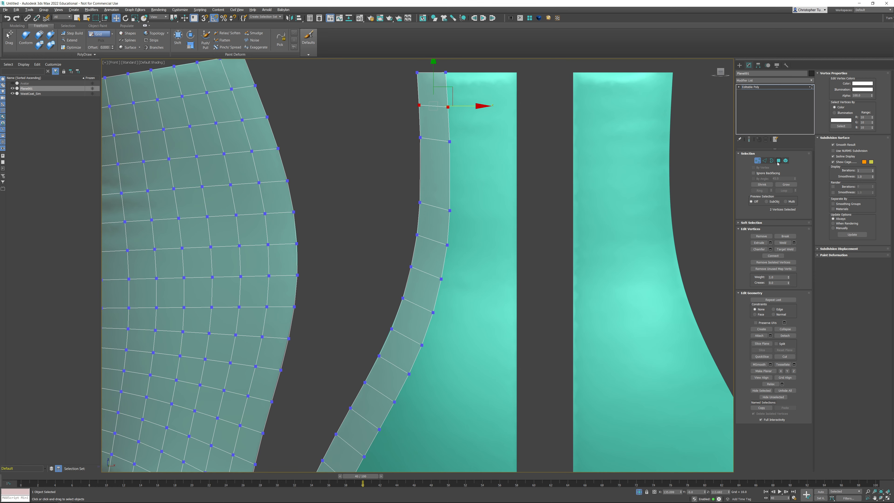
pyautogui.click(777, 161)
pyautogui.click(432, 89)
pyautogui.keyDown('shift'); pyautogui.click(434, 123); pyautogui.keyUp('shift')
pyautogui.moveTo(464, 216); pyautogui.dragTo(488, 131, button='middle')
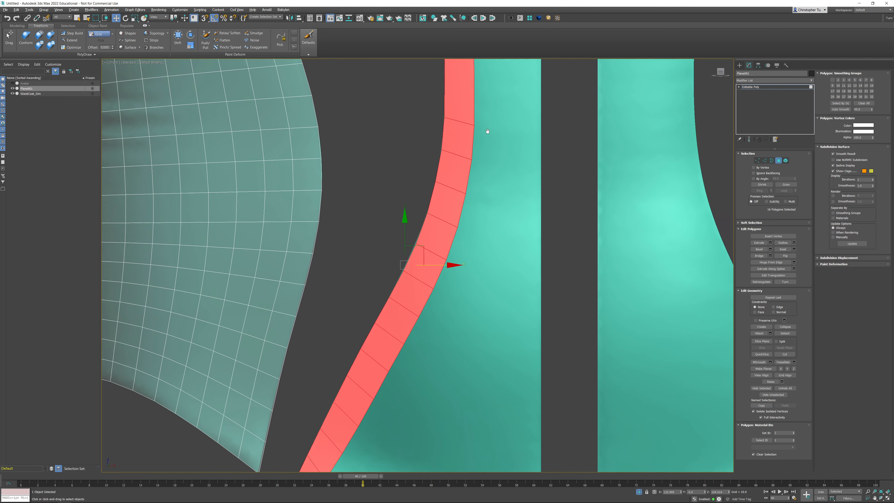
pyautogui.scroll(-3, 487, 131)
pyautogui.click(626, 164)
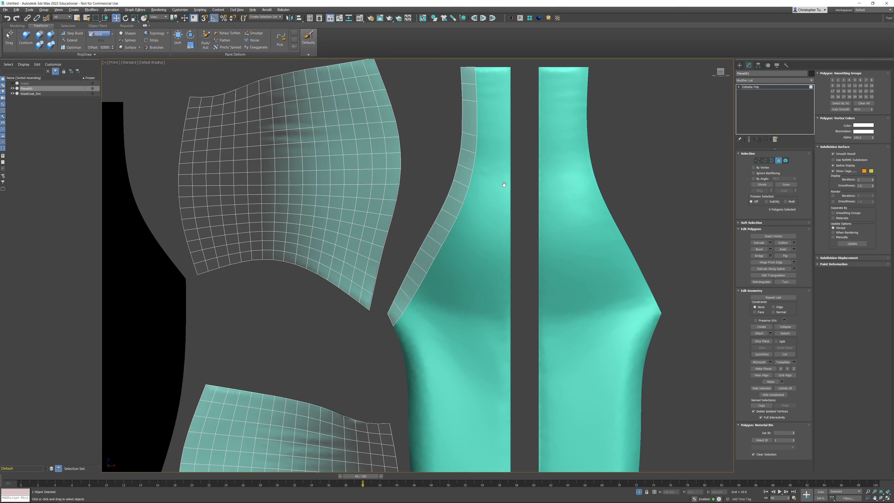
# - Select the upper side-piece grid's right border edge loop and space its edges evenly with Loop Tools
pyautogui.moveTo(485, 196); pyautogui.dragTo(458, 220, button='middle')
pyautogui.click(443, 136)
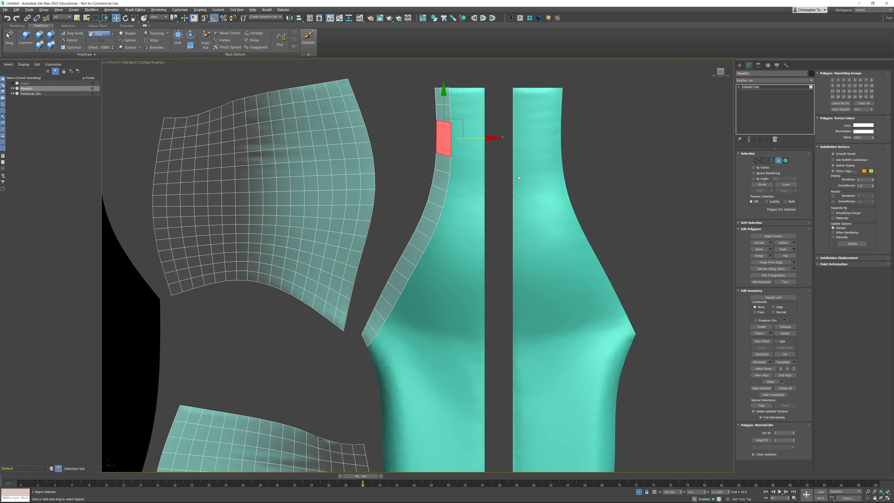
pyautogui.click(765, 161)
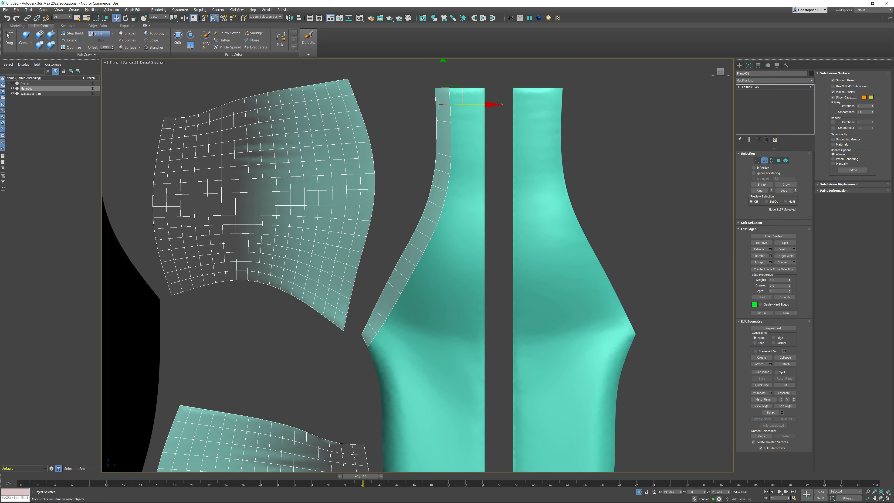
pyautogui.doubleClick(350, 87)
pyautogui.click(17, 26)
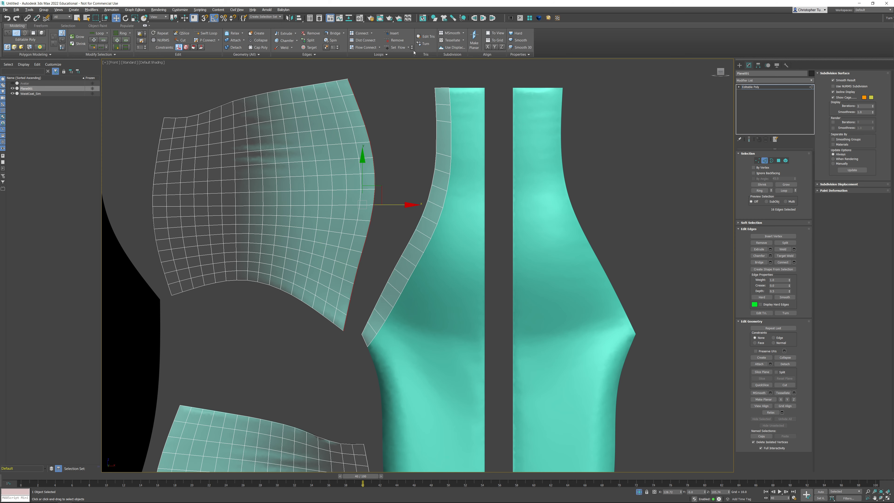
pyautogui.click(381, 54)
pyautogui.click(392, 65)
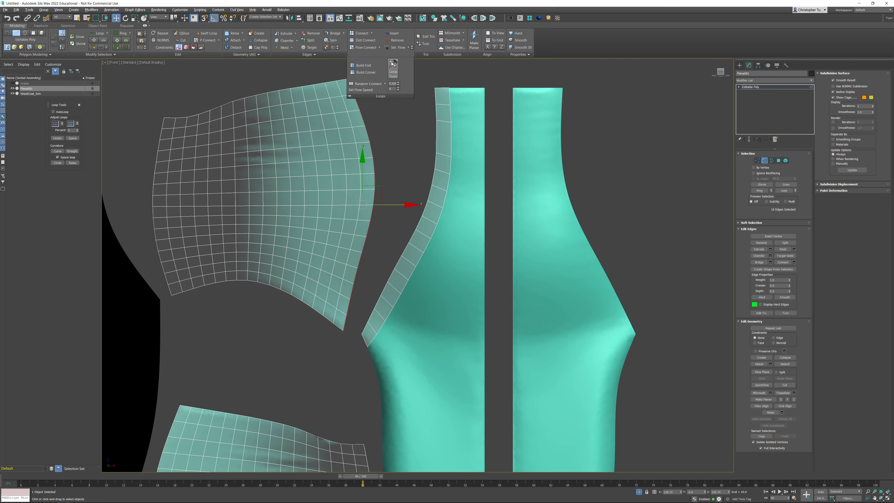
pyautogui.click(73, 138)
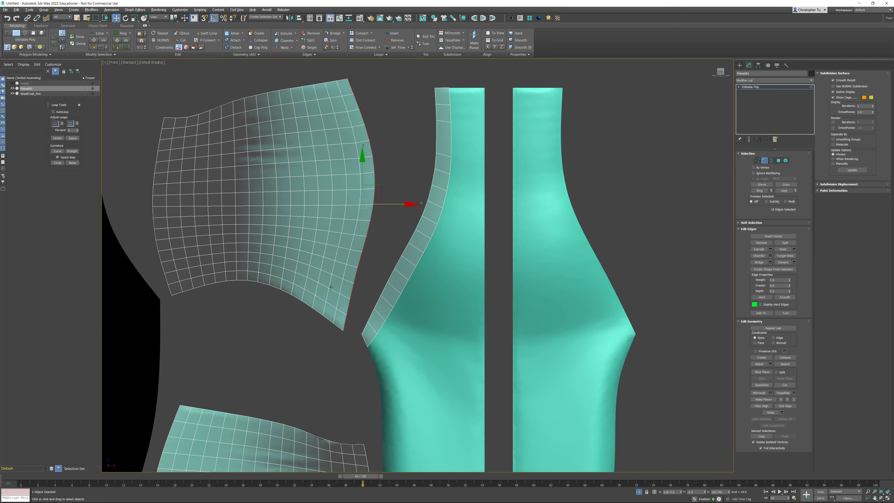
# - Select the upper side-piece grid's left, top and bottom border loops in turn to check their edge divisions
pyautogui.moveTo(331, 287); pyautogui.dragTo(367, 290, button='middle')
pyautogui.doubleClick(196, 148)
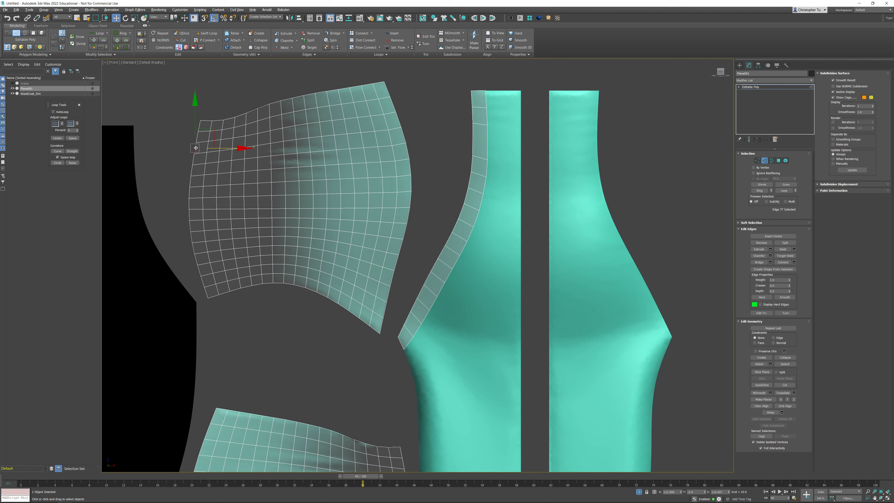
pyautogui.doubleClick(206, 120)
pyautogui.moveTo(288, 308); pyautogui.dragTo(299, 234, button='middle')
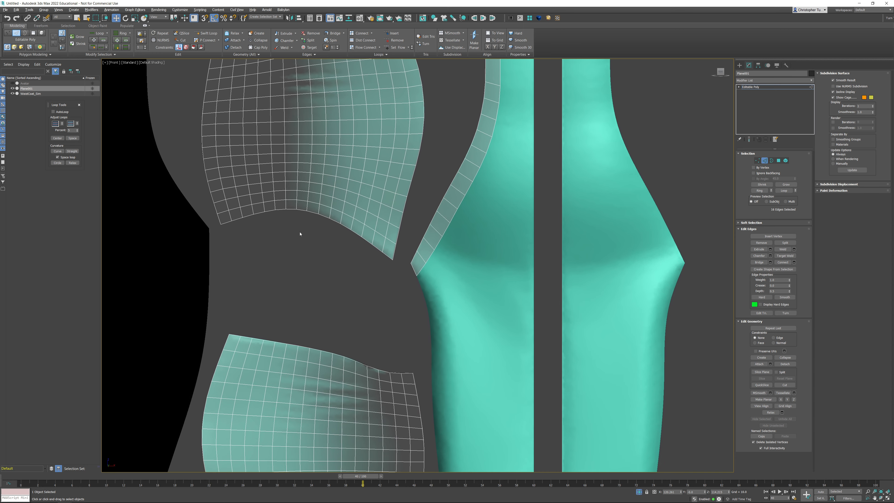
pyautogui.doubleClick(292, 210)
# - Select the lower side-piece grid's four border loops in turn to check their edge divisions, and close Loop Tools
pyautogui.moveTo(324, 357); pyautogui.dragTo(309, 223, button='middle')
pyautogui.doubleClick(304, 213)
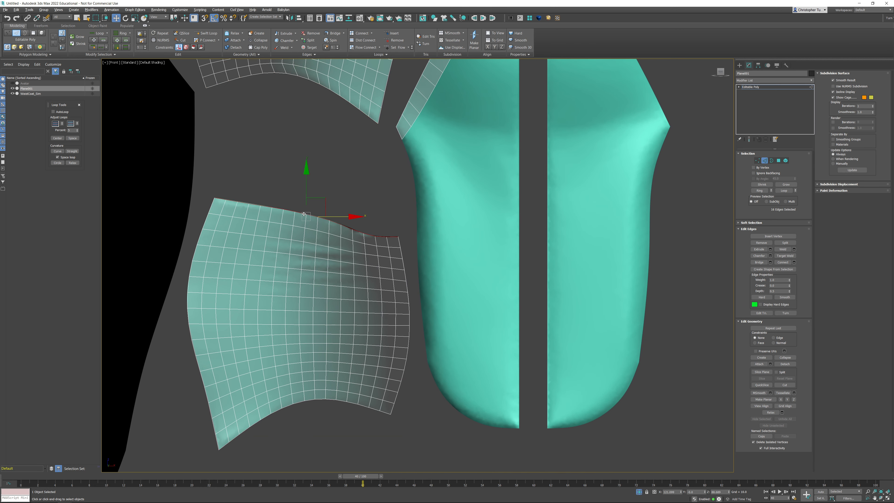
pyautogui.doubleClick(400, 242)
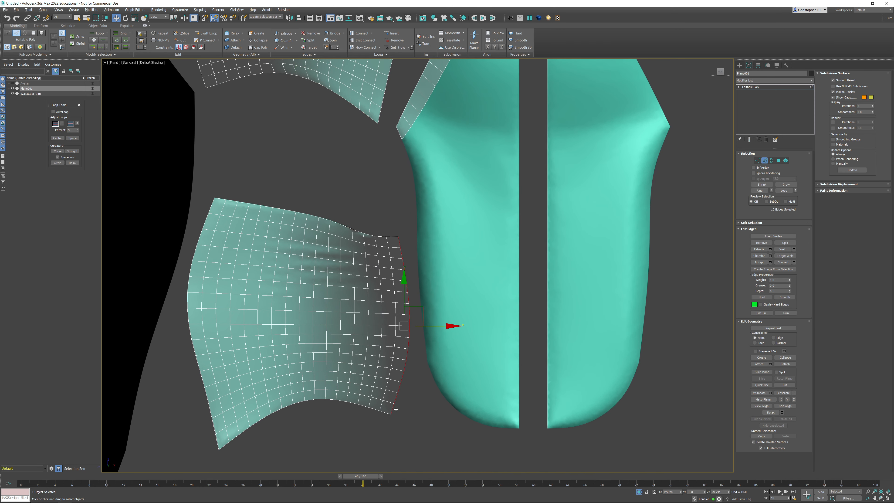
pyautogui.doubleClick(386, 413)
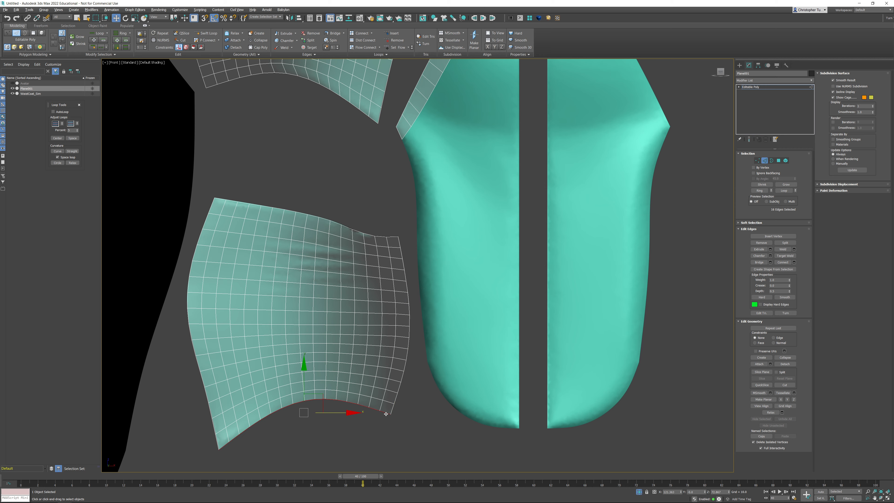
pyautogui.doubleClick(188, 318)
pyautogui.click(79, 105)
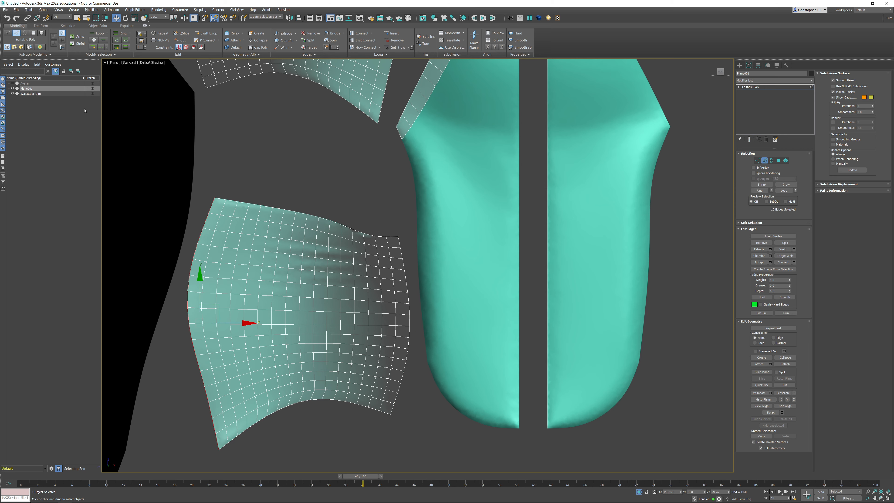
# - Select all vertices of both side-piece grids and relax them with boundary points held, raising the iterations
pyautogui.moveTo(248, 141); pyautogui.dragTo(301, 337, button='middle')
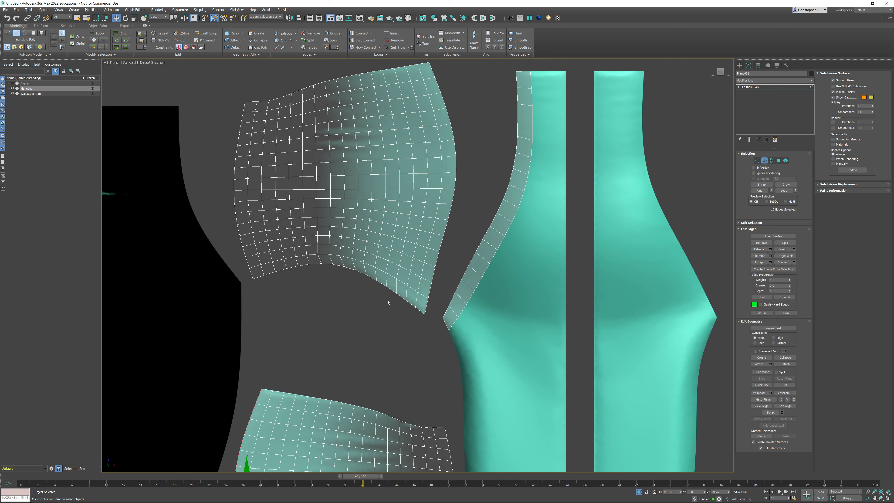
pyautogui.click(785, 161)
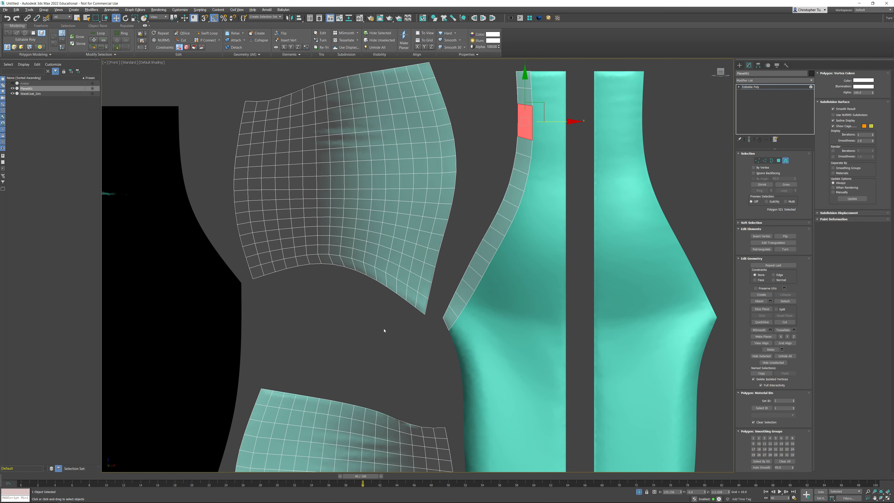
pyautogui.click(379, 268)
pyautogui.keyDown('ctrl'); pyautogui.click(403, 424); pyautogui.keyUp('ctrl')
pyautogui.keyDown('ctrl'); pyautogui.click(757, 160); pyautogui.keyUp('ctrl')
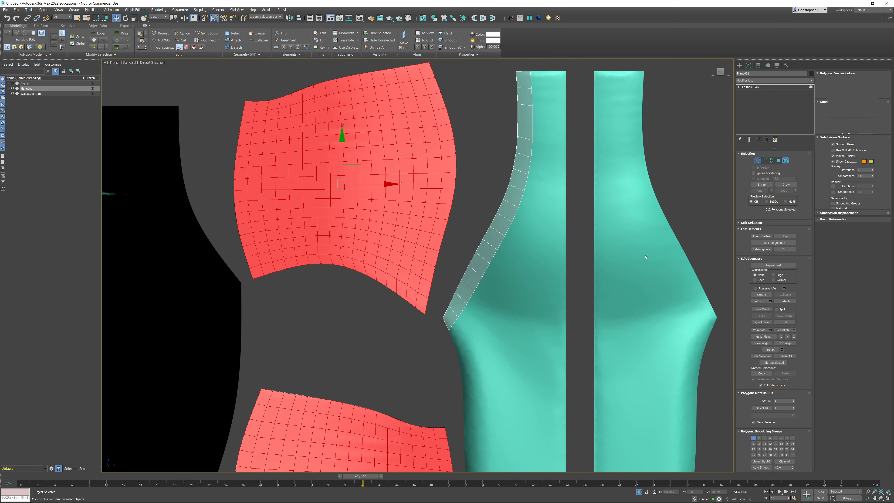
pyautogui.moveTo(550, 268); pyautogui.dragTo(539, 250, button='middle')
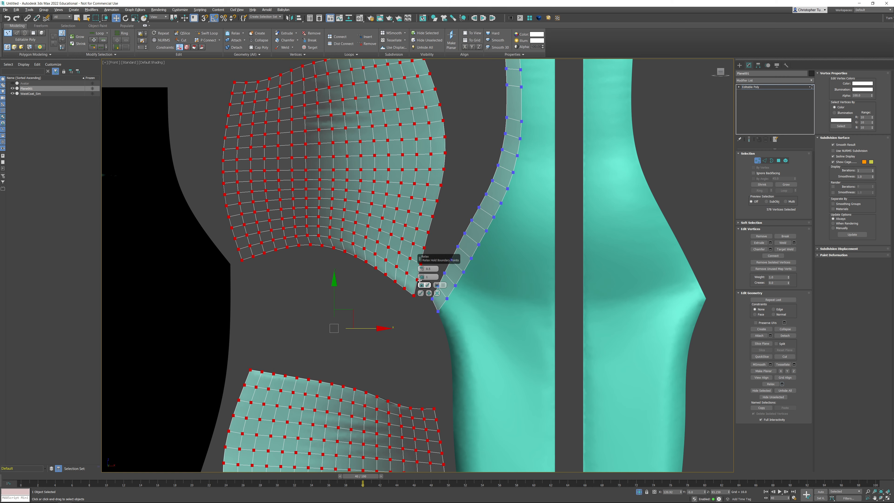
pyautogui.moveTo(421, 277); pyautogui.dragTo(422, 232)
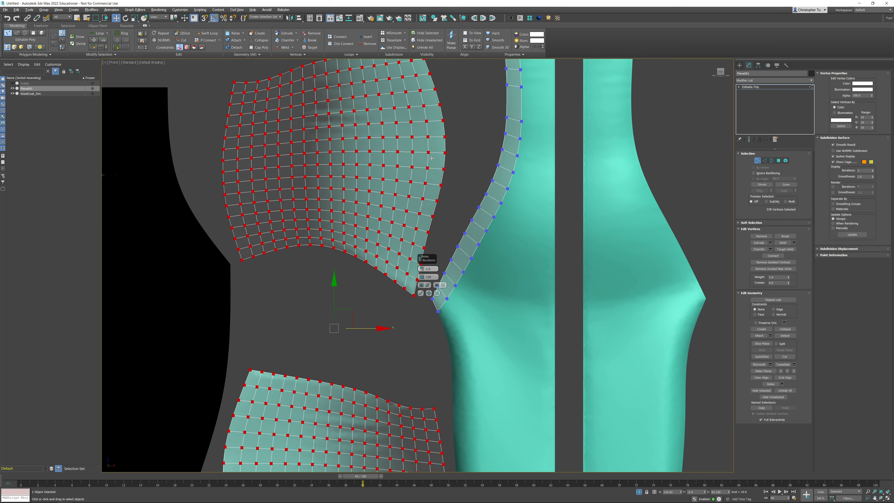
pyautogui.click(420, 293)
pyautogui.click(342, 339)
pyautogui.moveTo(314, 286); pyautogui.dragTo(278, 304, button='middle')
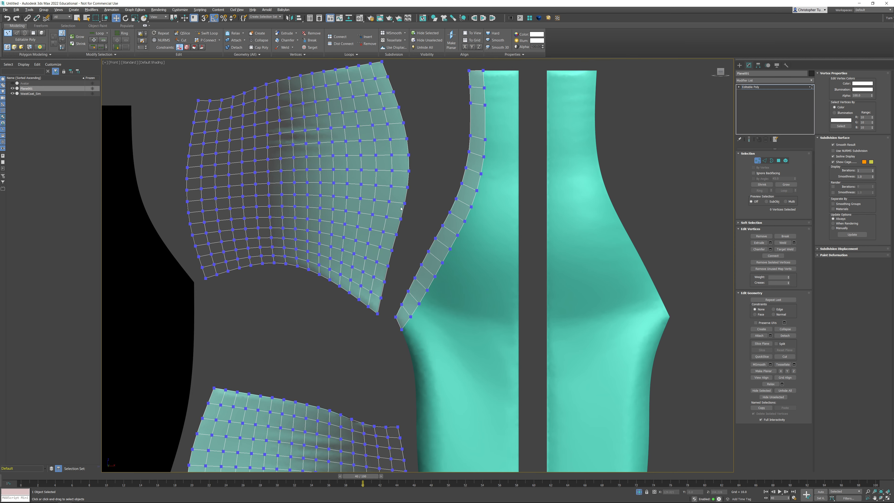
# - Select the strip's outer and inner border loops and the upper grid's right border to compare their edge counts
pyautogui.click(764, 160)
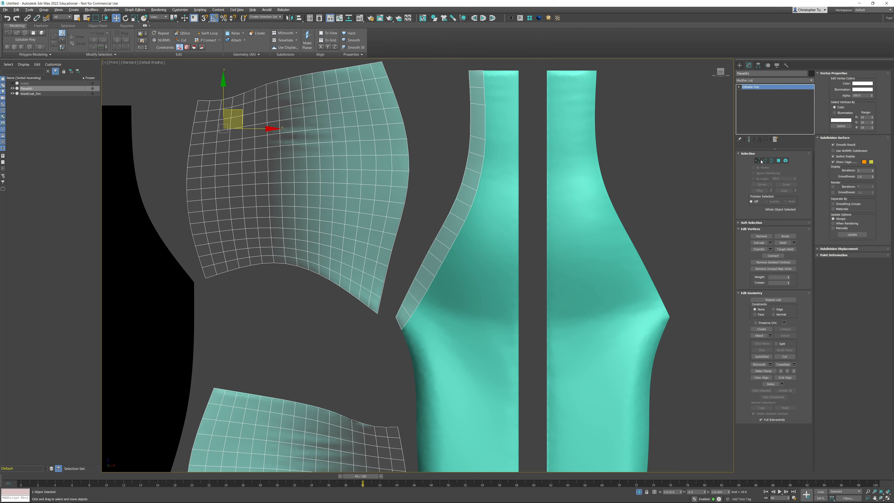
pyautogui.doubleClick(471, 122)
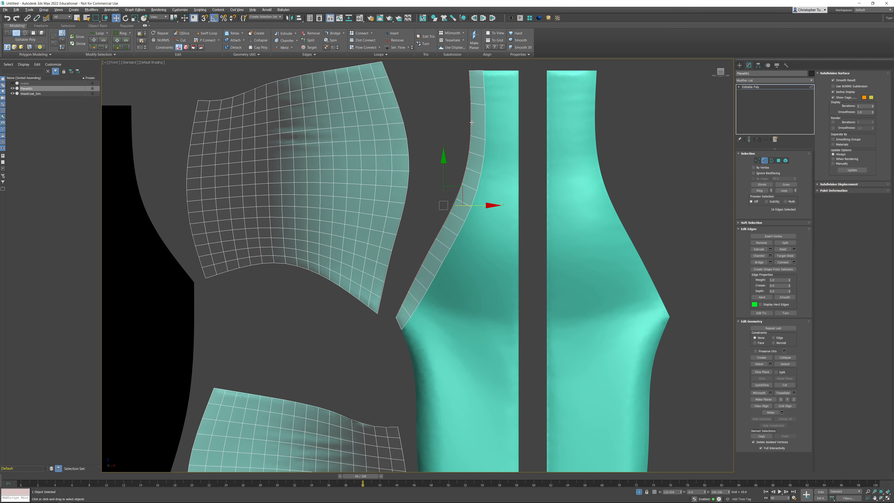
pyautogui.doubleClick(485, 123)
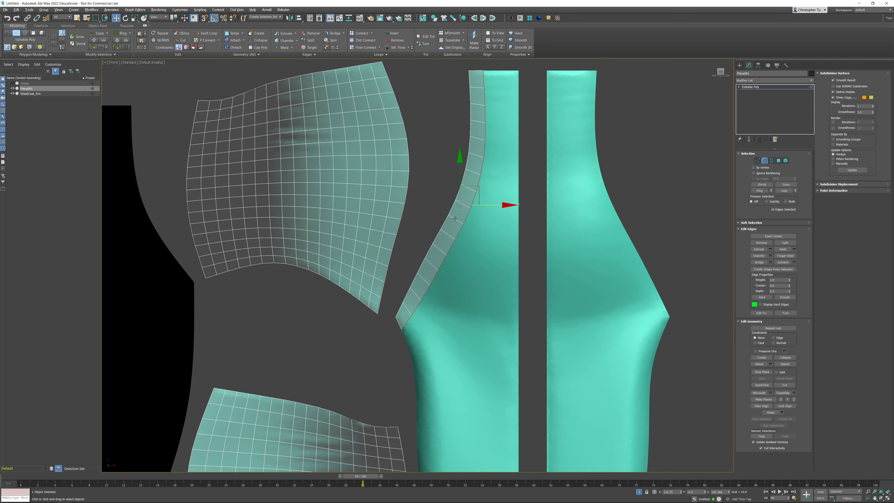
pyautogui.doubleClick(385, 69)
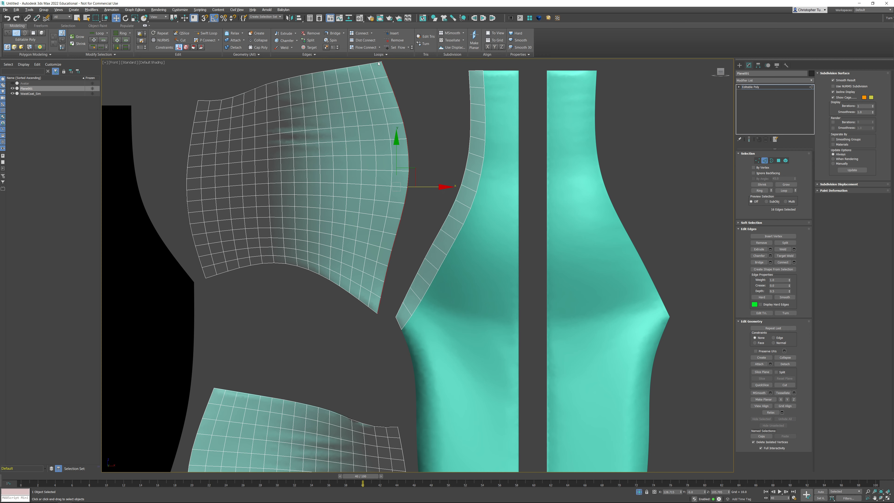
pyautogui.moveTo(397, 299); pyautogui.dragTo(346, 342, button='middle')
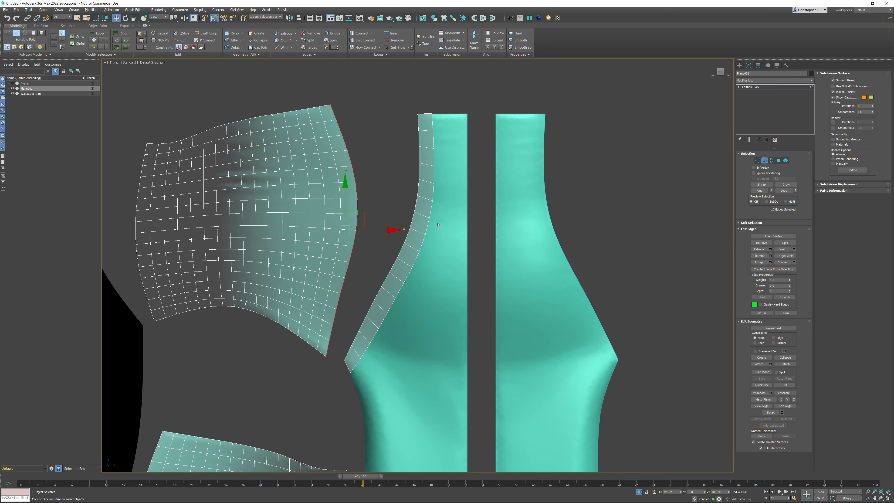
# - Extend the strip's topmost segment across to the panel's straight vertical edge and align the new polygon's corners to the outline
pyautogui.click(41, 26)
pyautogui.click(69, 40)
pyautogui.moveTo(377, 91); pyautogui.dragTo(347, 213, button='middle')
pyautogui.scroll(2, 460, 255)
pyautogui.moveTo(395, 242); pyautogui.dragTo(401, 189, button='middle')
pyautogui.keyDown('shift'); pyautogui.moveTo(380, 194); pyautogui.dragTo(434, 184); pyautogui.keyUp('shift')
pyautogui.scroll(4, 431, 190)
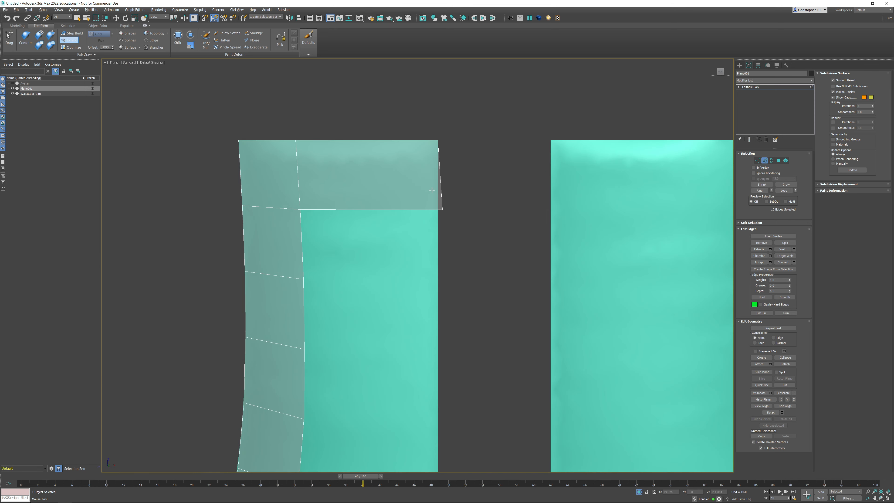
pyautogui.keyDown('ctrl'); pyautogui.keyDown('alt'); pyautogui.keyDown('shift'); pyautogui.moveTo(447, 217); pyautogui.dragTo(440, 215); pyautogui.keyUp('shift'); pyautogui.keyUp('alt'); pyautogui.keyUp('ctrl')
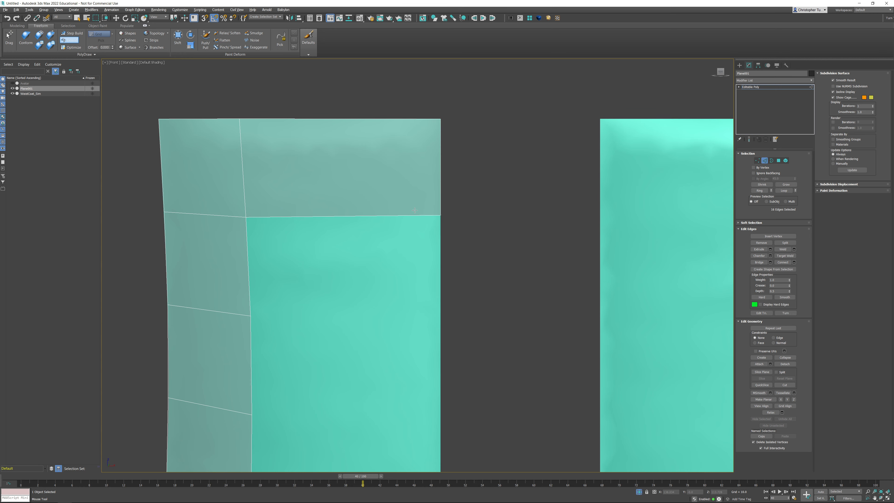
# - Insert a vertical edge loop through the middle of the new polygon at the panel's top
pyautogui.hotkey('alt', '1')
pyautogui.click(345, 169)
pyautogui.scroll(-2, 461, 269)
pyautogui.scroll(-2, 472, 282)
pyautogui.moveTo(473, 281); pyautogui.dragTo(456, 142, button='middle')
pyautogui.scroll(-2, 456, 164)
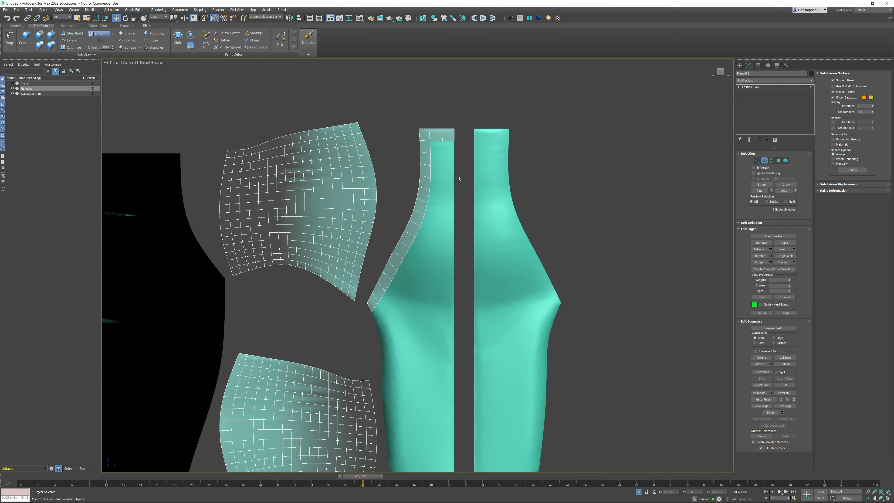
# - Extend a quad downward from the strip's bend and another across to the panel's straight edge, splitting the crosswise one vertically
pyautogui.moveTo(450, 237); pyautogui.dragTo(446, 147, button='middle')
pyautogui.scroll(1, 395, 214)
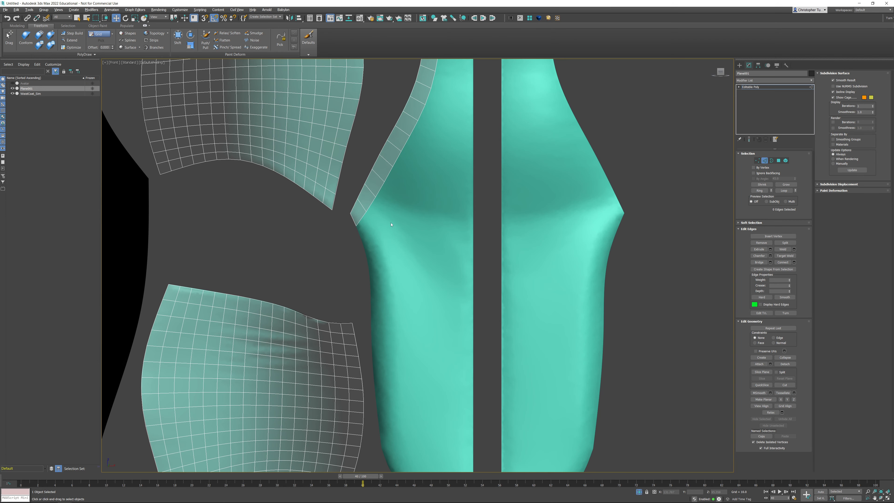
pyautogui.moveTo(405, 126); pyautogui.dragTo(421, 167, button='middle')
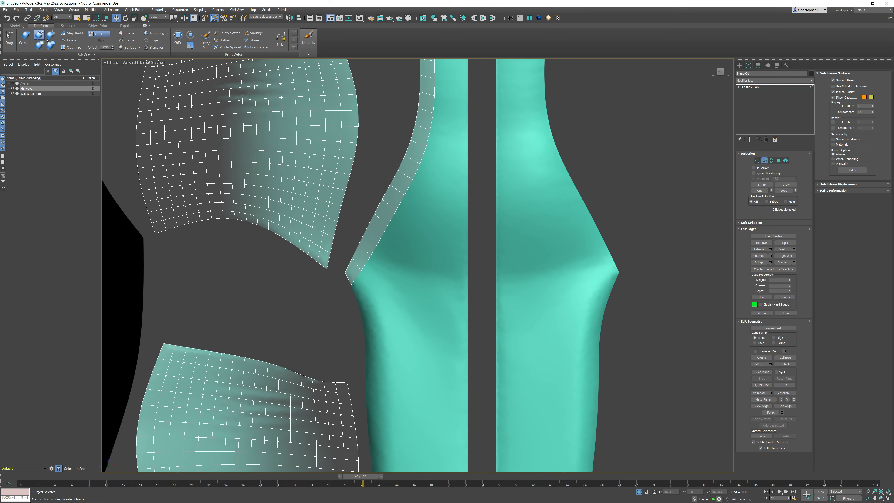
pyautogui.click(70, 40)
pyautogui.moveTo(394, 125); pyautogui.dragTo(396, 172, button='middle')
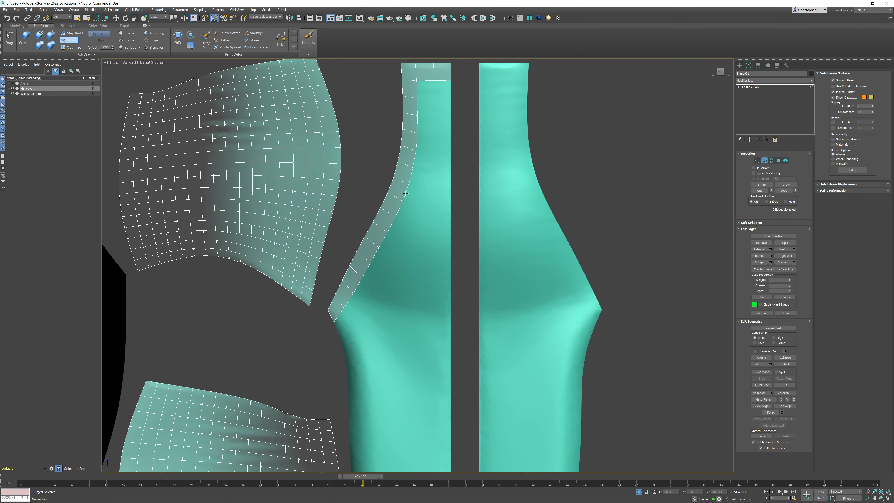
pyautogui.moveTo(406, 193); pyautogui.dragTo(414, 250)
pyautogui.moveTo(410, 176); pyautogui.dragTo(451, 183)
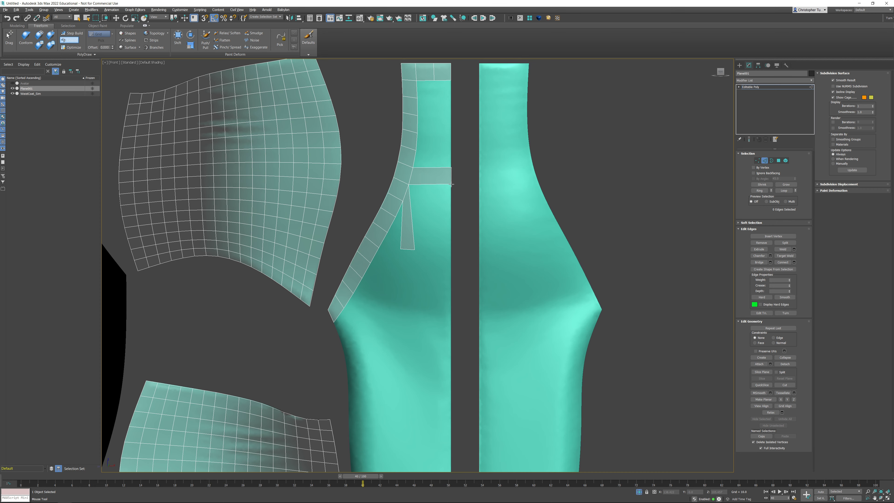
pyautogui.moveTo(436, 140); pyautogui.dragTo(429, 176, button='middle')
pyautogui.scroll(2, 429, 190)
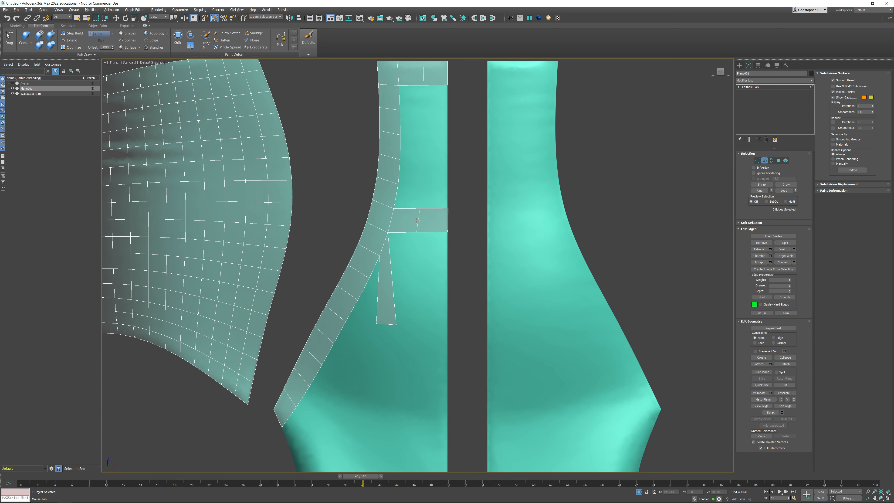
# - Bridge the top row to the crosswise row along the panel's straight edge and insert four edge loops in the new column
pyautogui.press('w')
pyautogui.keyDown('ctrl'); pyautogui.keyDown('alt'); pyautogui.moveTo(436, 85); pyautogui.dragTo(432, 207); pyautogui.keyUp('alt'); pyautogui.keyUp('ctrl')
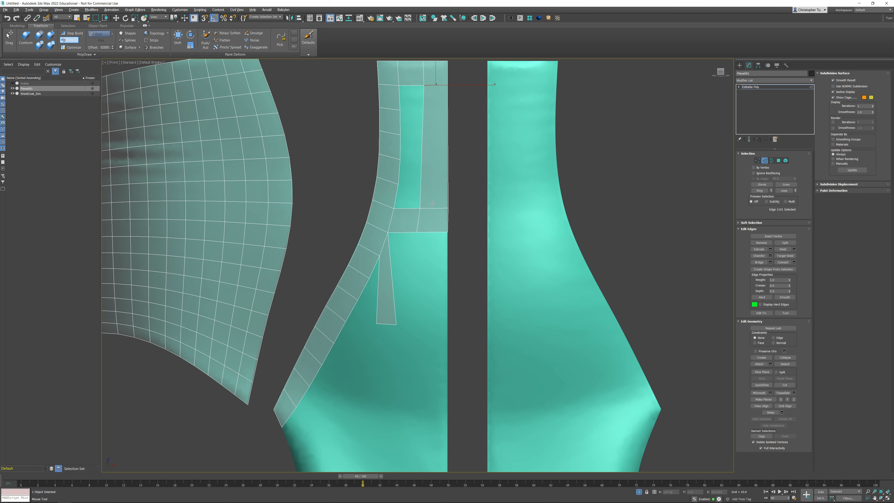
pyautogui.click(431, 186)
pyautogui.click(431, 162)
pyautogui.click(433, 138)
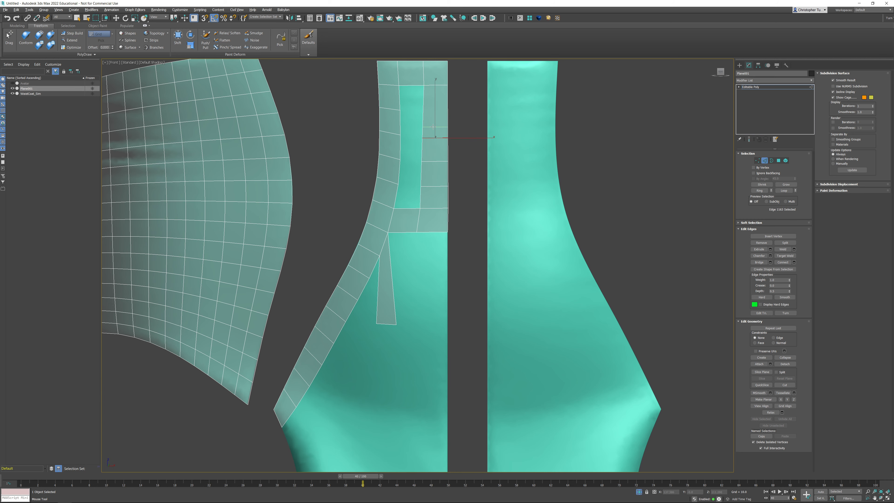
pyautogui.click(434, 115)
pyautogui.rightClick(506, 149)
pyautogui.click(506, 149)
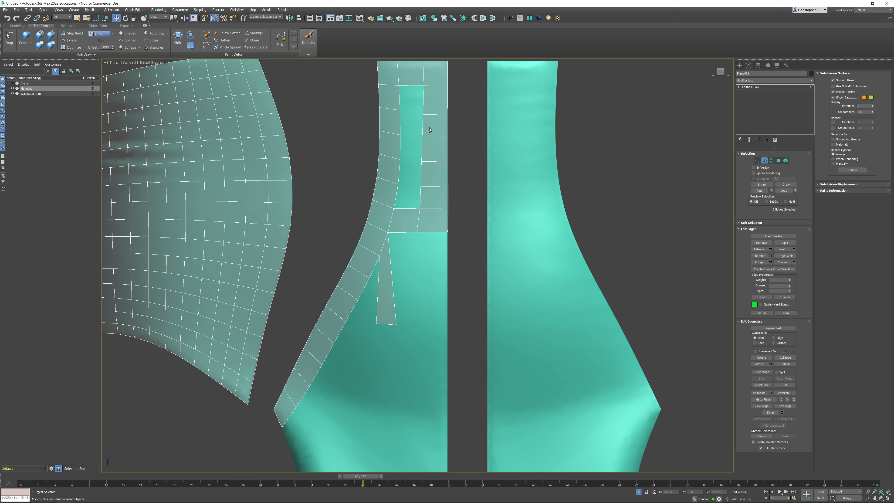
# - Fill the gap between the strip and the straight-edge column in the panel's narrow upper section with Extend quads
pyautogui.click(69, 40)
pyautogui.moveTo(399, 85); pyautogui.dragTo(398, 184)
pyautogui.moveTo(421, 186); pyautogui.dragTo(394, 208)
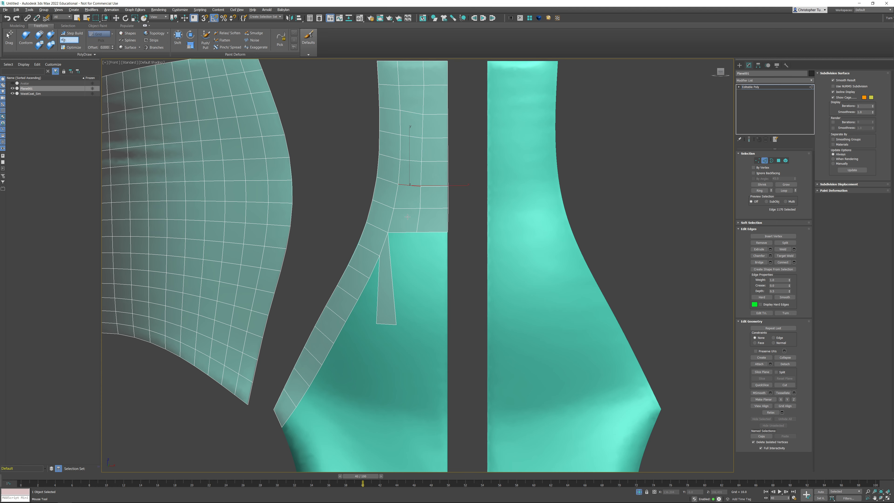
# - Reposition the lower end of the quad hanging from the bend and extend more quads down the strip's inner slanted edge
pyautogui.moveTo(407, 208); pyautogui.dragTo(442, 135, button='middle')
pyautogui.scroll(1, 428, 221)
pyautogui.scroll(-2, 427, 222)
pyautogui.moveTo(422, 213); pyautogui.dragTo(430, 155, button='middle')
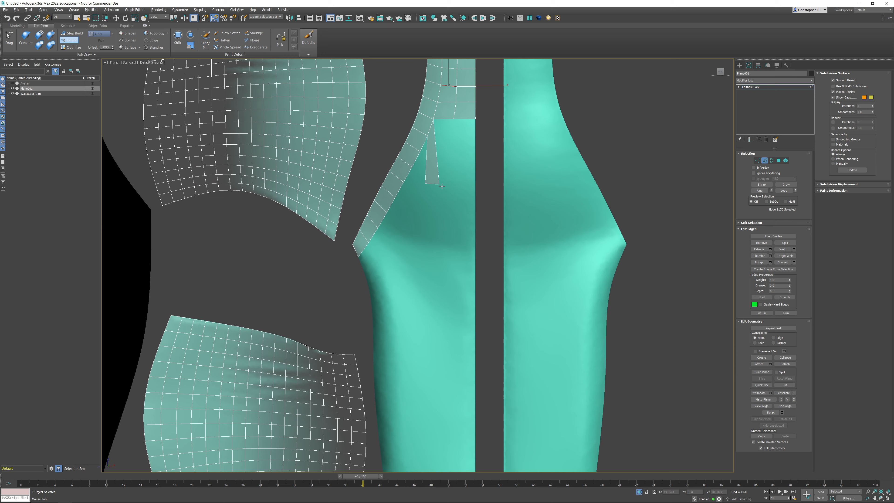
pyautogui.scroll(2, 431, 155)
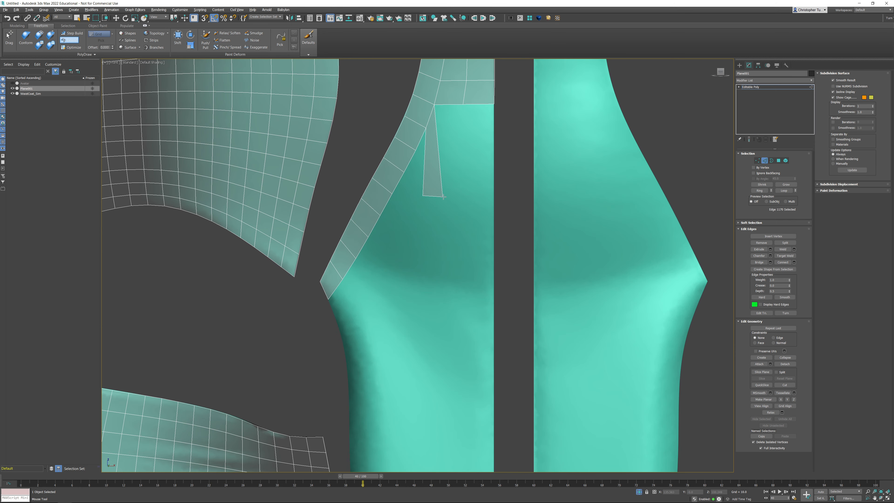
pyautogui.keyDown('ctrl'); pyautogui.keyDown('alt'); pyautogui.keyDown('shift'); pyautogui.moveTo(442, 196); pyautogui.dragTo(432, 175); pyautogui.keyUp('shift'); pyautogui.keyUp('alt'); pyautogui.keyUp('ctrl')
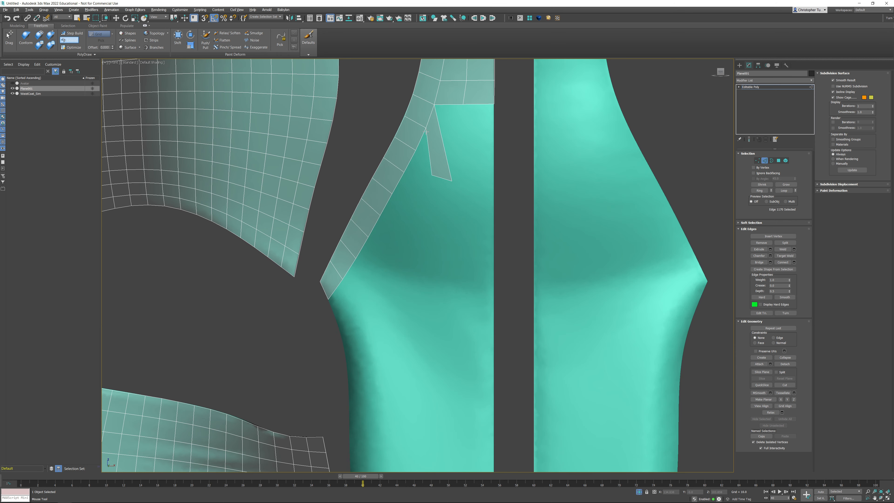
pyautogui.moveTo(425, 128); pyautogui.dragTo(404, 194)
pyautogui.moveTo(404, 172); pyautogui.dragTo(385, 225)
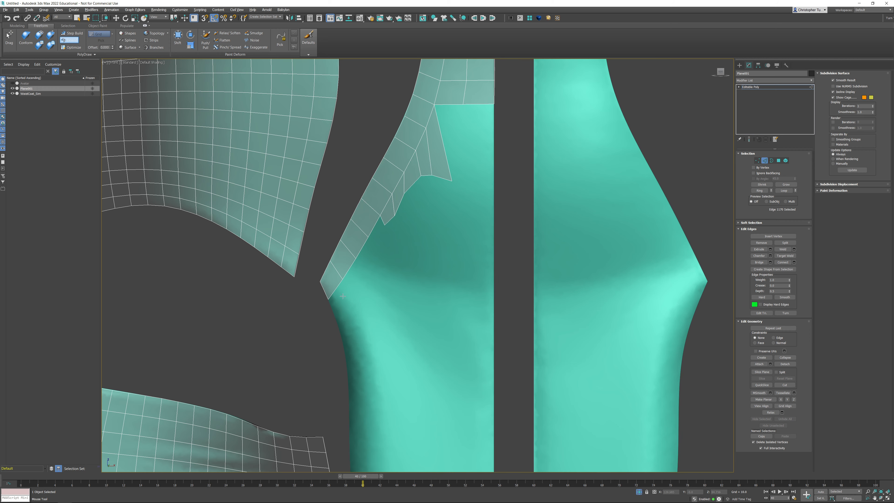
# - Extend quads below the panel's outer side corner and up along the strip's inner edge with the Extend tool
pyautogui.moveTo(343, 296); pyautogui.dragTo(350, 328)
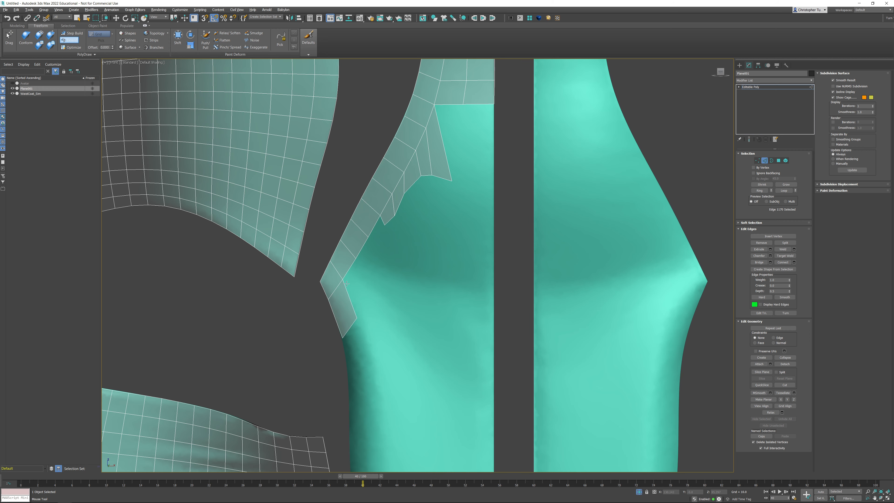
pyautogui.moveTo(343, 280); pyautogui.dragTo(363, 307)
pyautogui.moveTo(355, 258); pyautogui.dragTo(368, 291)
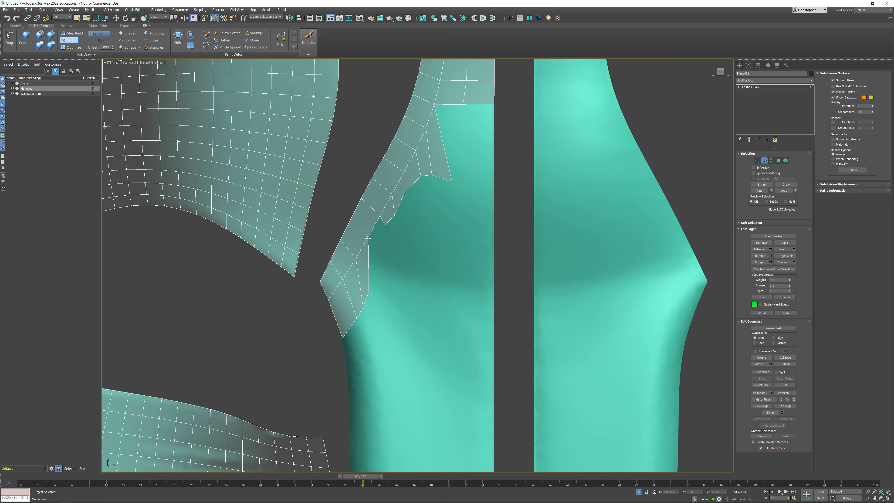
pyautogui.keyDown('ctrl'); pyautogui.keyDown('alt'); pyautogui.moveTo(368, 239); pyautogui.dragTo(384, 223); pyautogui.keyUp('alt'); pyautogui.keyUp('ctrl')
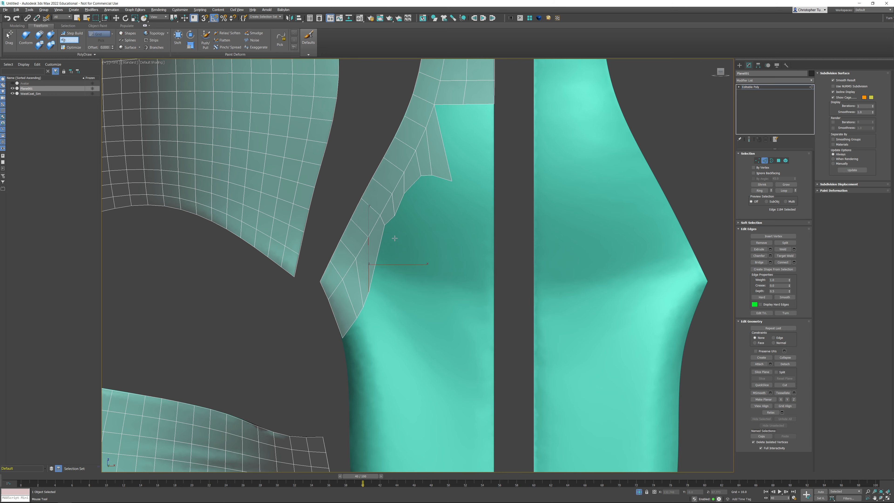
# - Extend two quads beneath the crosswise row to close the gap between the fan of quads and the panel's straight edge
pyautogui.moveTo(394, 238); pyautogui.dragTo(384, 270, button='middle')
pyautogui.scroll(-2, 425, 247)
pyautogui.moveTo(424, 169); pyautogui.dragTo(444, 226)
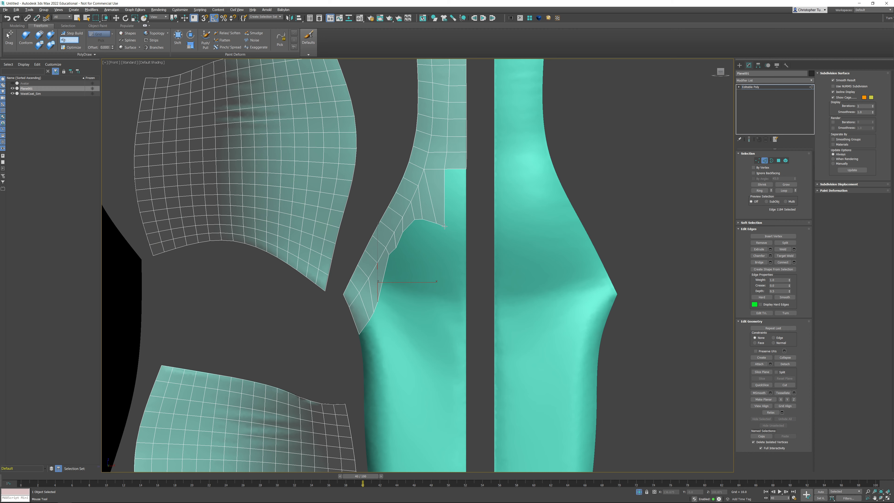
pyautogui.moveTo(444, 179); pyautogui.dragTo(465, 225)
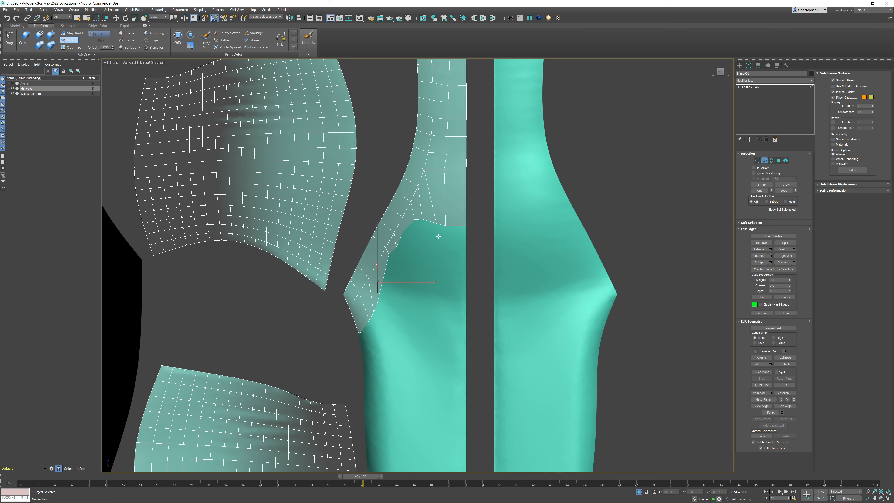
pyautogui.moveTo(438, 236); pyautogui.dragTo(419, 260, button='middle')
pyautogui.scroll(2, 409, 212)
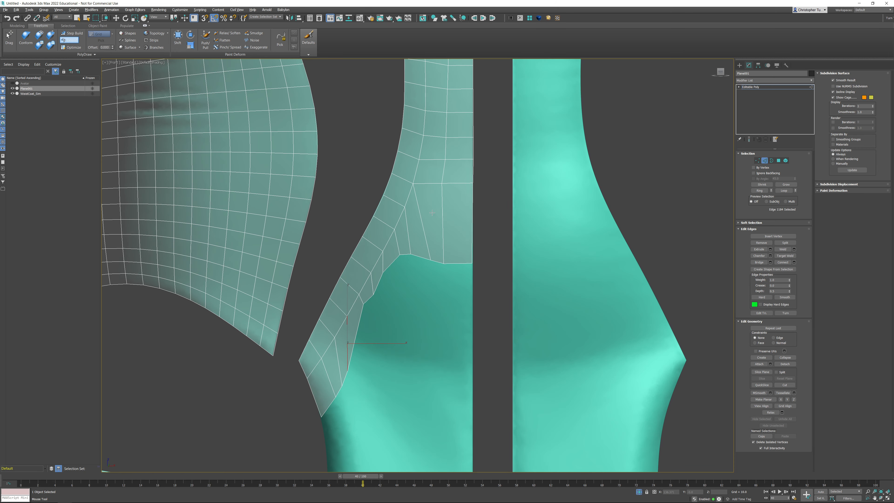
# - Extend the strip down the outer side and across to the panel's bottom straight-edge corner, aligning its end vertices with that edge
pyautogui.moveTo(432, 212); pyautogui.dragTo(398, 201, button='middle')
pyautogui.scroll(-3, 405, 277)
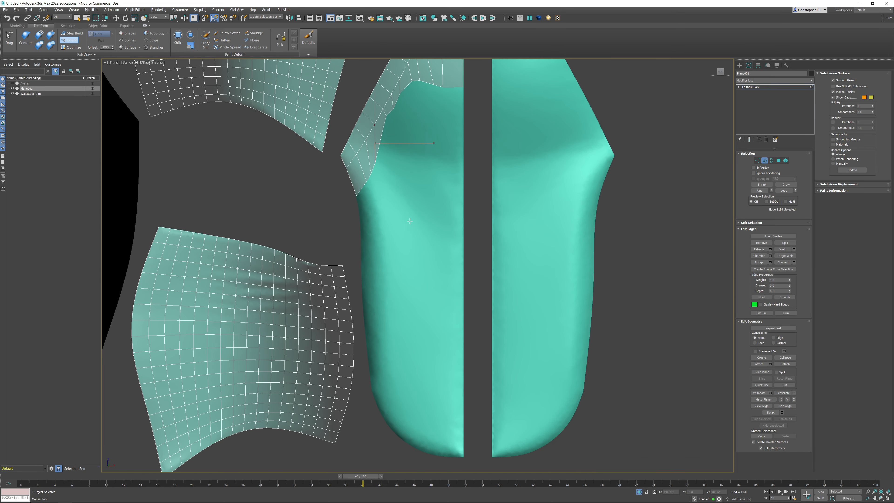
pyautogui.keyDown('shift'); pyautogui.moveTo(369, 185); pyautogui.dragTo(464, 449); pyautogui.keyUp('shift')
pyautogui.scroll(5, 462, 445)
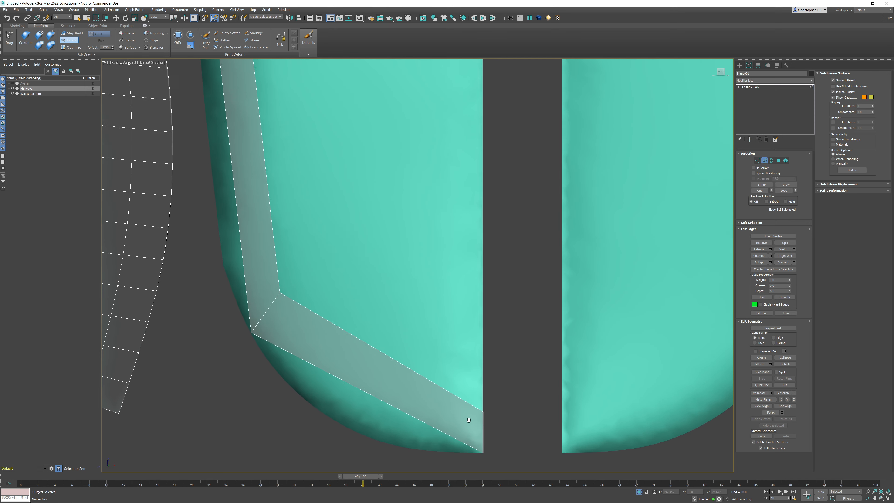
pyautogui.moveTo(472, 433); pyautogui.dragTo(501, 348, button='middle')
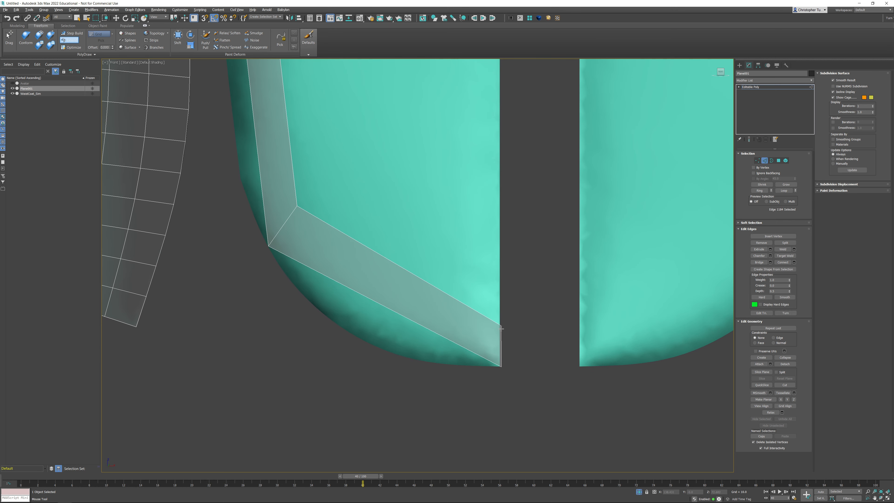
pyautogui.moveTo(501, 329); pyautogui.dragTo(499, 325)
pyautogui.moveTo(501, 366); pyautogui.dragTo(499, 366)
pyautogui.scroll(-6, 500, 367)
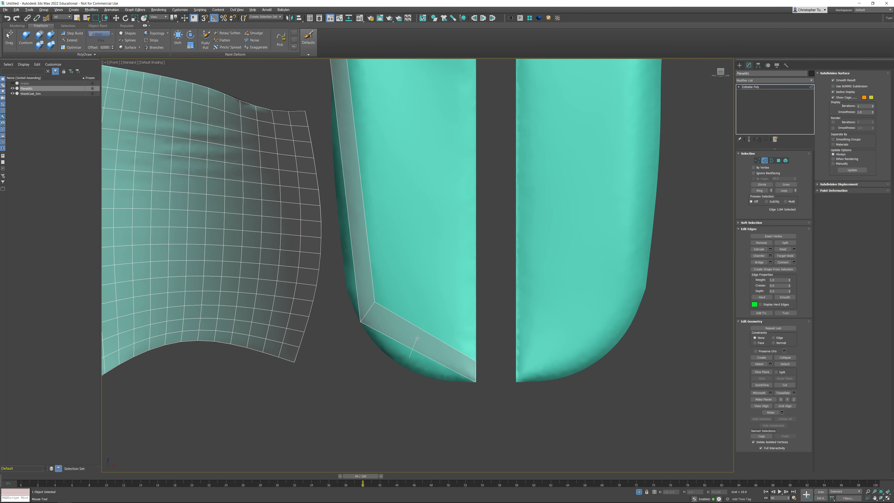
# - Insert edge loops in the diagonal bottom quad and shift them outward so the strip follows the panel's rounded bottom
pyautogui.keyDown('shift'); pyautogui.click(417, 338); pyautogui.keyUp('shift')
pyautogui.rightClick(417, 337)
pyautogui.moveTo(432, 330); pyautogui.dragTo(428, 339)
pyautogui.hotkey('alt', '1')
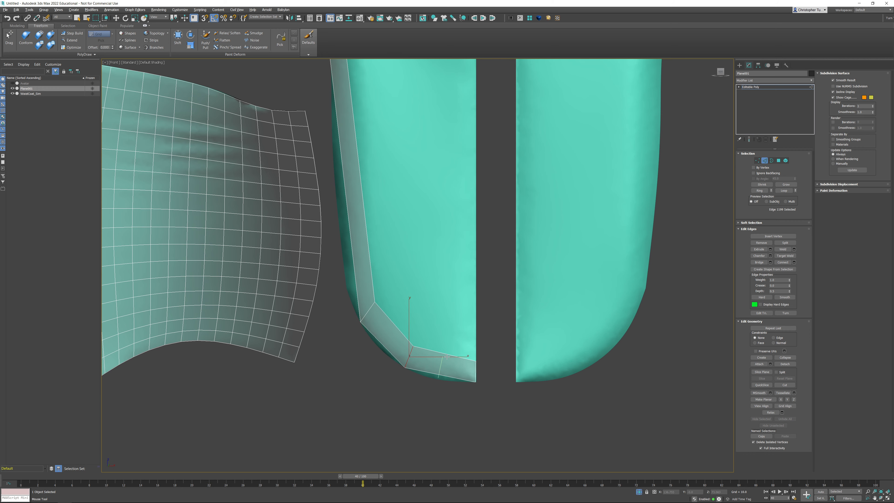
pyautogui.keyDown('shift'); pyautogui.click(399, 343); pyautogui.keyUp('shift')
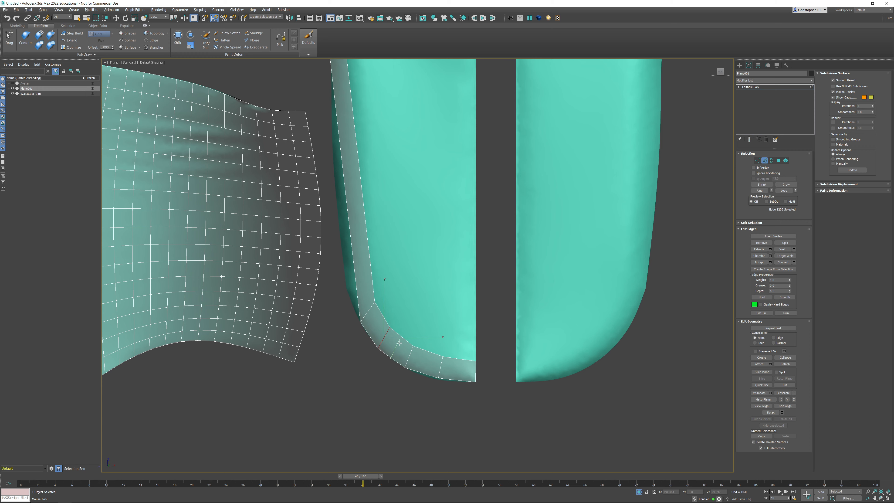
pyautogui.keyDown('shift'); pyautogui.click(393, 340); pyautogui.keyUp('shift')
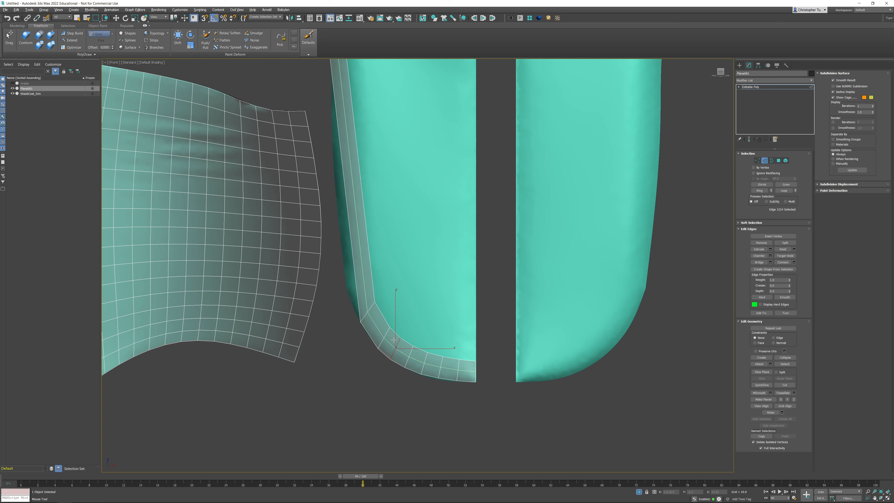
pyautogui.keyDown('shift'); pyautogui.click(374, 326); pyautogui.keyUp('shift')
# - Move the cross edges near the straight-edge end of the bottom strip to fit the panel's curved outline
pyautogui.scroll(3, 425, 381)
pyautogui.rightClick(487, 366)
pyautogui.scroll(2, 458, 340)
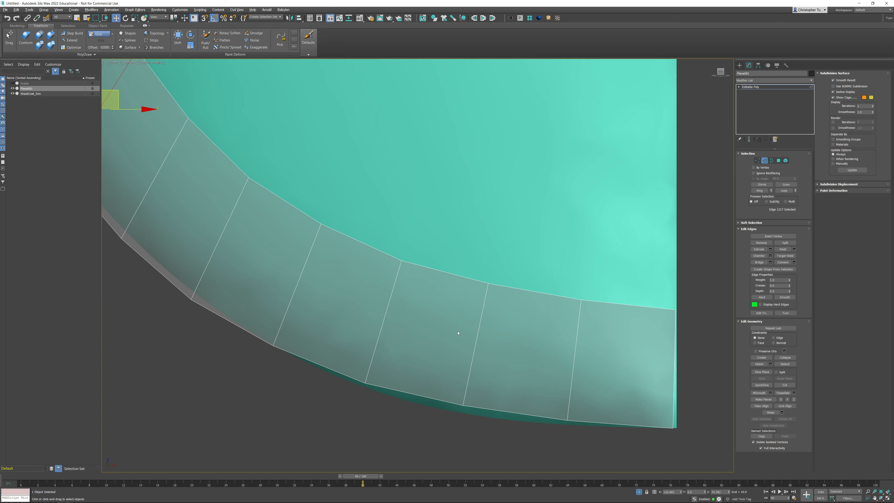
pyautogui.click(477, 334)
pyautogui.moveTo(491, 325); pyautogui.dragTo(487, 332)
pyautogui.click(526, 333)
pyautogui.click(574, 352)
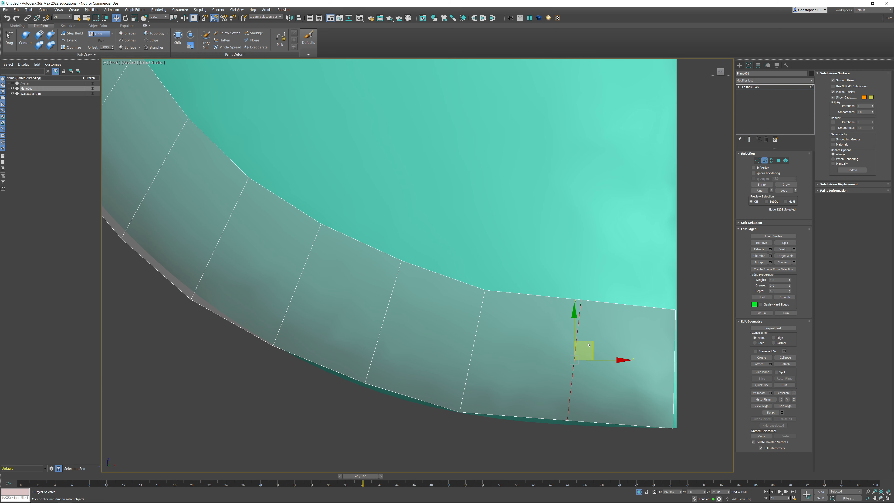
pyautogui.moveTo(588, 344); pyautogui.dragTo(572, 350)
pyautogui.moveTo(414, 351); pyautogui.dragTo(414, 352)
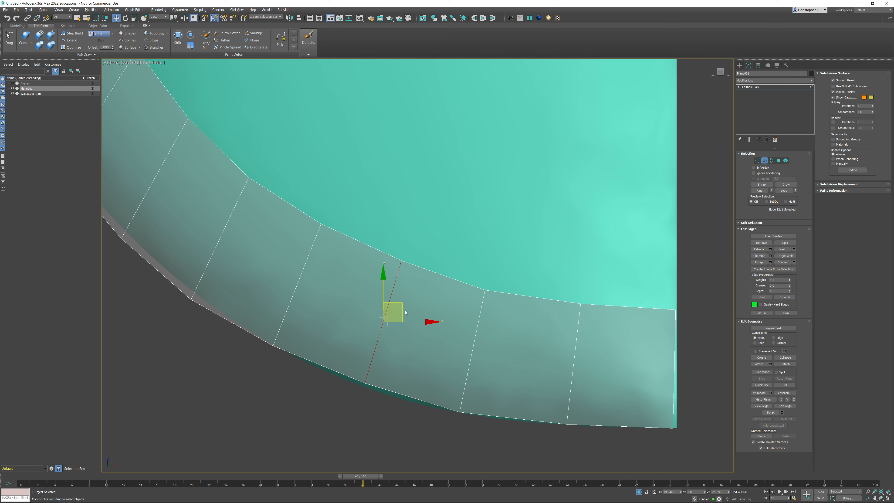
pyautogui.moveTo(402, 302); pyautogui.dragTo(401, 305)
# - Reposition the cross edges on the upper part of the rounded corner to match the outline and even their spacing
pyautogui.moveTo(245, 267); pyautogui.dragTo(462, 376, button='middle')
pyautogui.moveTo(418, 340); pyautogui.dragTo(459, 324)
pyautogui.moveTo(356, 272); pyautogui.dragTo(393, 304)
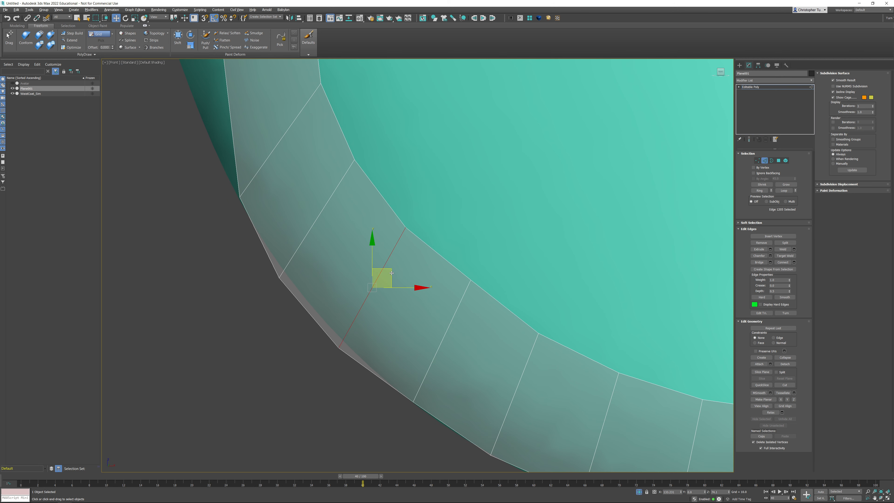
pyautogui.click(323, 211)
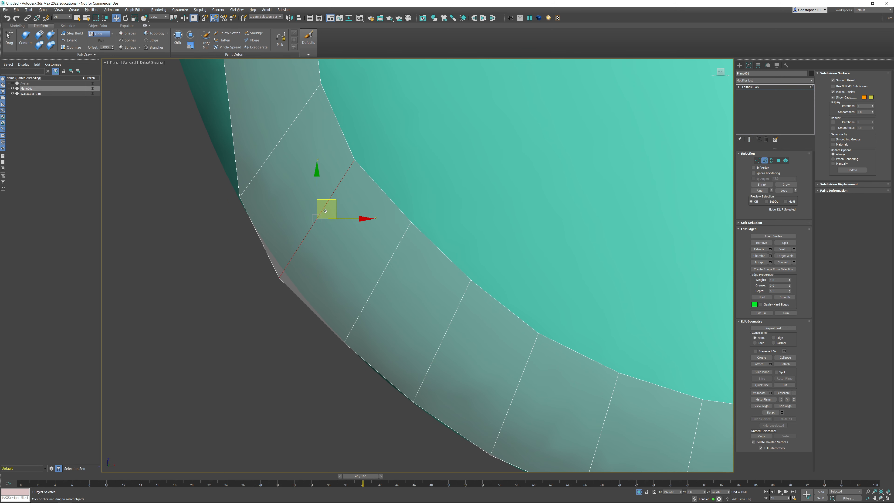
pyautogui.moveTo(334, 203); pyautogui.dragTo(339, 196)
# - Extend a long quad column down the panel's straight edge, joining the crosswise row to the bottom strip
pyautogui.moveTo(328, 195); pyautogui.dragTo(365, 339, button='middle')
pyautogui.scroll(-10, 366, 339)
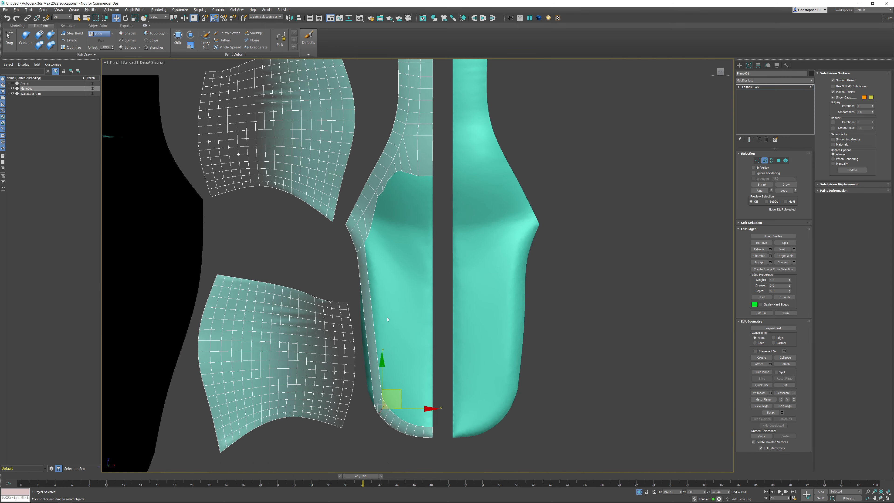
pyautogui.moveTo(375, 273); pyautogui.dragTo(355, 296, button='middle')
pyautogui.click(574, 233)
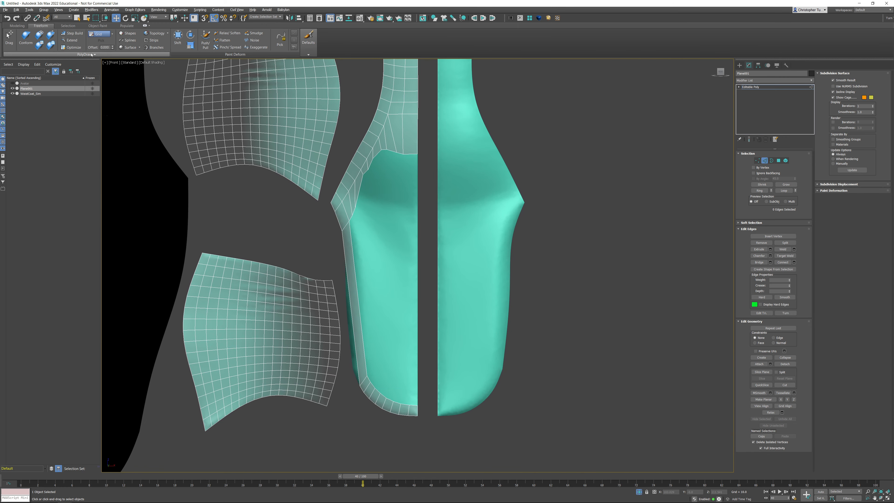
pyautogui.click(79, 41)
pyautogui.click(410, 195)
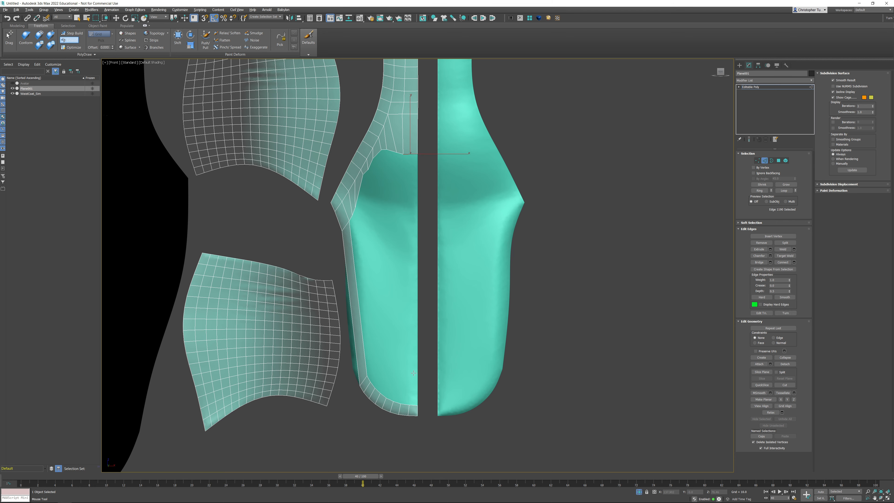
pyautogui.moveTo(414, 393); pyautogui.dragTo(415, 405)
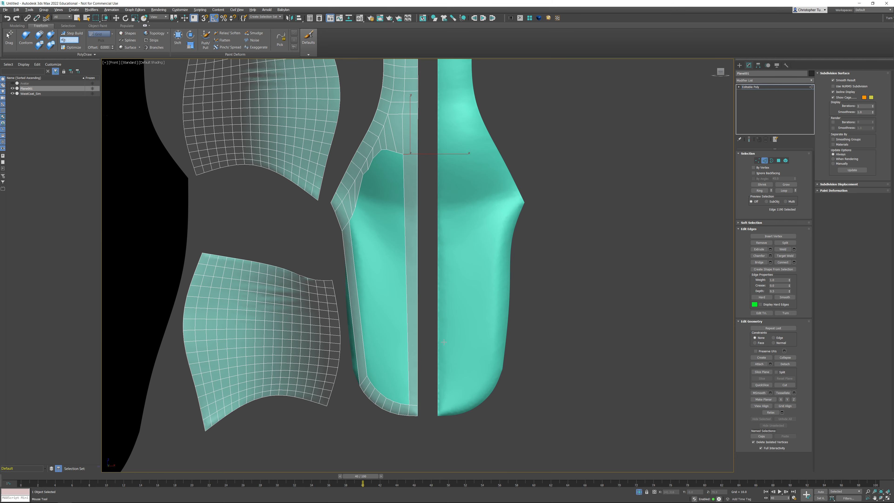
# - Insert a cross edge in the long side strip just above the rounded corner and move it out to the panel's outline
pyautogui.moveTo(443, 342); pyautogui.dragTo(427, 305, button='middle')
pyautogui.scroll(5, 426, 306)
pyautogui.press('w')
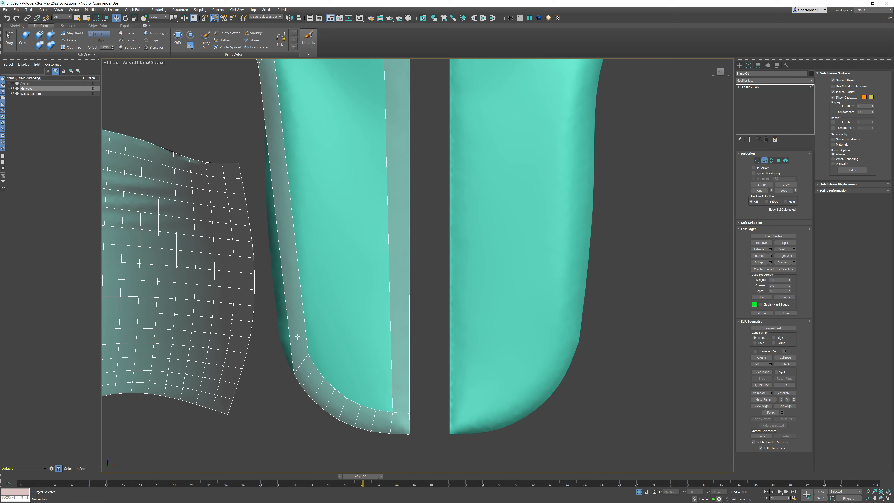
pyautogui.hotkey('alt', '1')
pyautogui.click(297, 332)
pyautogui.press('w')
pyautogui.scroll(5, 268, 322)
pyautogui.moveTo(268, 323); pyautogui.dragTo(302, 304, button='middle')
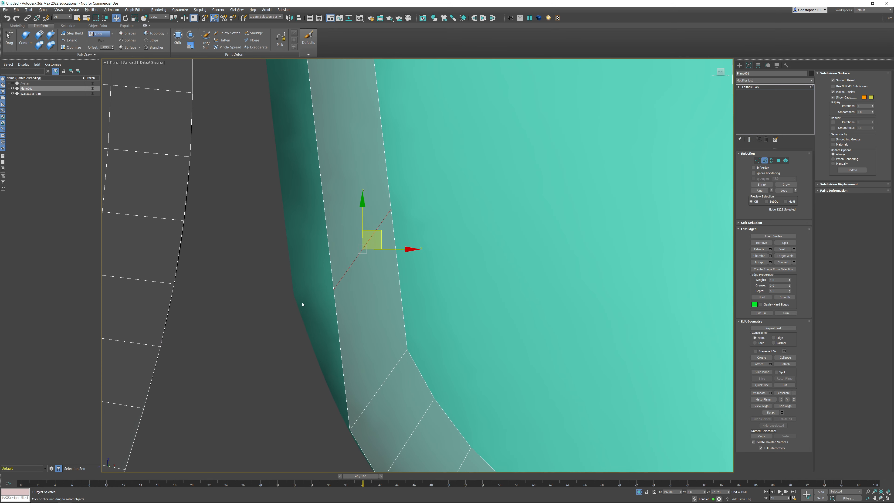
pyautogui.moveTo(381, 231); pyautogui.dragTo(341, 239)
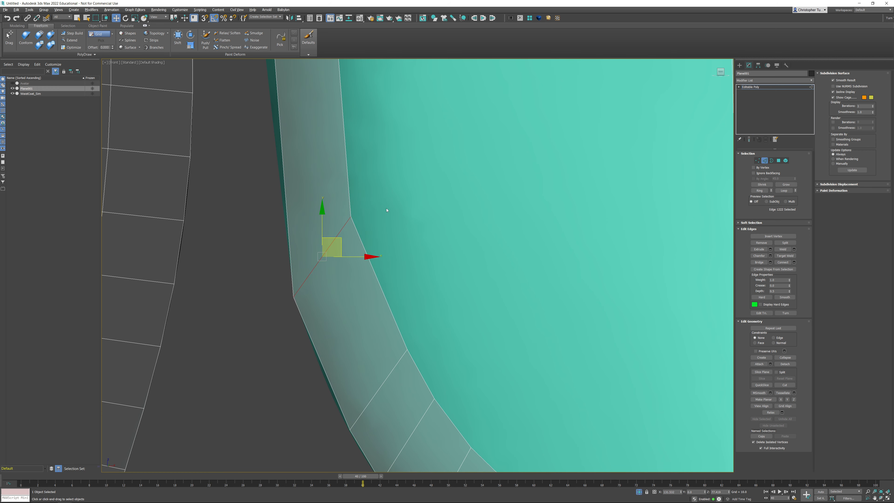
# - Lower the inner vertex of the new cross edge to reduce its slant, and insert another edge loop just above it
pyautogui.click(757, 160)
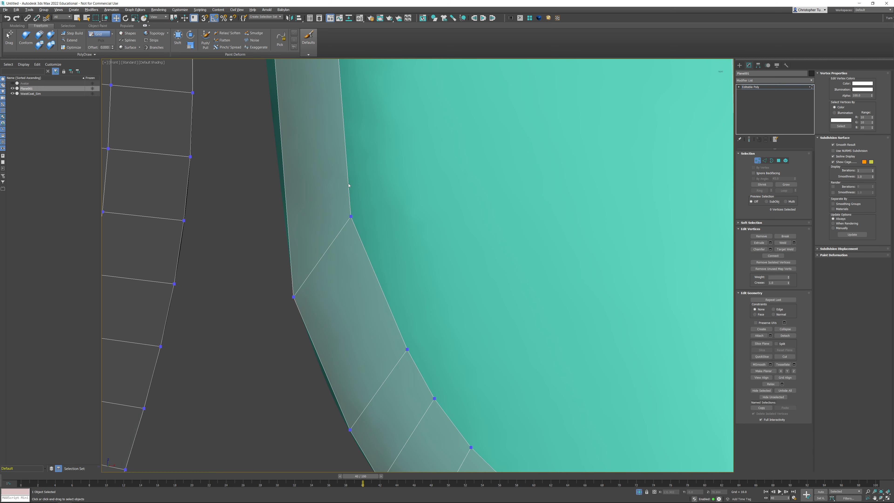
pyautogui.click(351, 216)
pyautogui.moveTo(368, 198); pyautogui.dragTo(376, 256)
pyautogui.moveTo(389, 263)
pyautogui.mouseDown(button='middle')
pyautogui.moveTo(391, 228)
pyautogui.moveTo(381, 259)
pyautogui.mouseUp(button='middle')
pyautogui.scroll(-2, 382, 228)
pyautogui.hotkey('alt', 's')
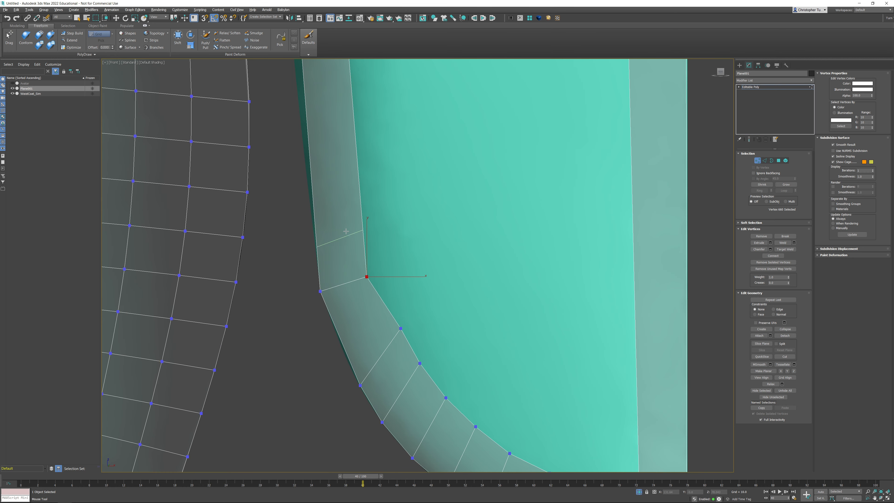
pyautogui.click(345, 233)
pyautogui.rightClick(349, 227)
# - Extend a quad into the inside of the rounded corner and level its upper vertices with the new cross edge
pyautogui.moveTo(354, 208); pyautogui.dragTo(329, 209, button='middle')
pyautogui.scroll(-2, 329, 209)
pyautogui.moveTo(329, 210); pyautogui.dragTo(348, 229, button='middle')
pyautogui.click(69, 40)
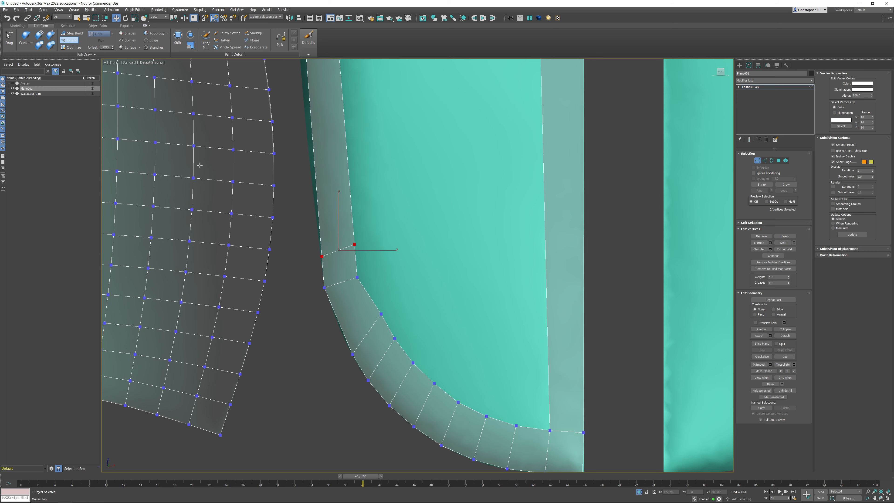
pyautogui.moveTo(357, 278); pyautogui.dragTo(385, 258)
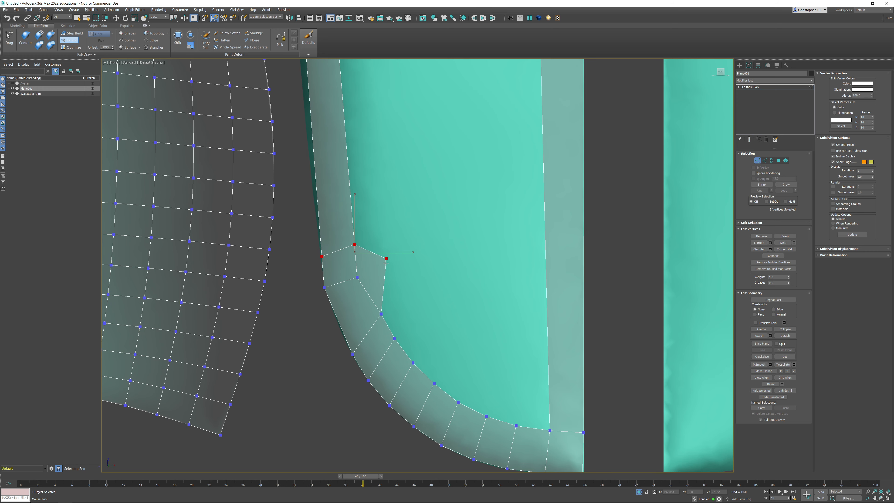
pyautogui.keyDown('ctrl'); pyautogui.keyDown('alt'); pyautogui.keyDown('shift'); pyautogui.moveTo(386, 259); pyautogui.dragTo(386, 250); pyautogui.keyUp('shift'); pyautogui.keyUp('alt'); pyautogui.keyUp('ctrl')
pyautogui.keyDown('ctrl'); pyautogui.keyDown('alt'); pyautogui.keyDown('shift'); pyautogui.moveTo(354, 244); pyautogui.dragTo(386, 254); pyautogui.keyUp('shift'); pyautogui.keyUp('alt'); pyautogui.keyUp('ctrl')
# - Delete the extra quads on the inner side of the strip around the panel's outer side corner
pyautogui.scroll(-2, 418, 197)
pyautogui.moveTo(418, 197); pyautogui.dragTo(390, 380, button='middle')
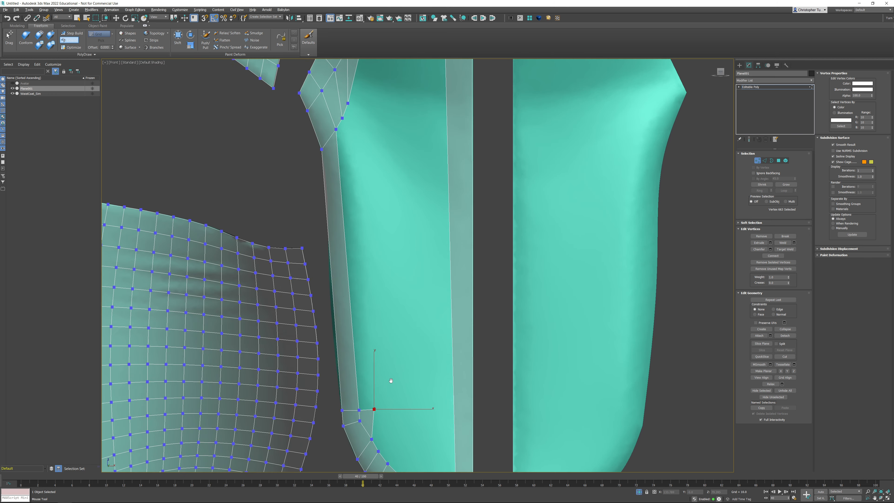
pyautogui.scroll(-2, 396, 361)
pyautogui.moveTo(385, 334); pyautogui.dragTo(375, 305, button='middle')
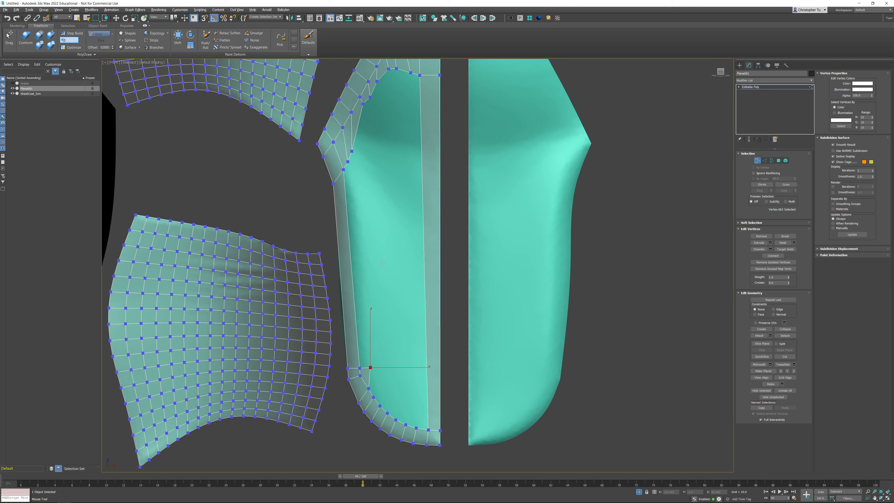
pyautogui.moveTo(383, 262); pyautogui.dragTo(381, 313, button='middle')
pyautogui.scroll(2, 355, 223)
pyautogui.moveTo(337, 200); pyautogui.dragTo(333, 246, button='middle')
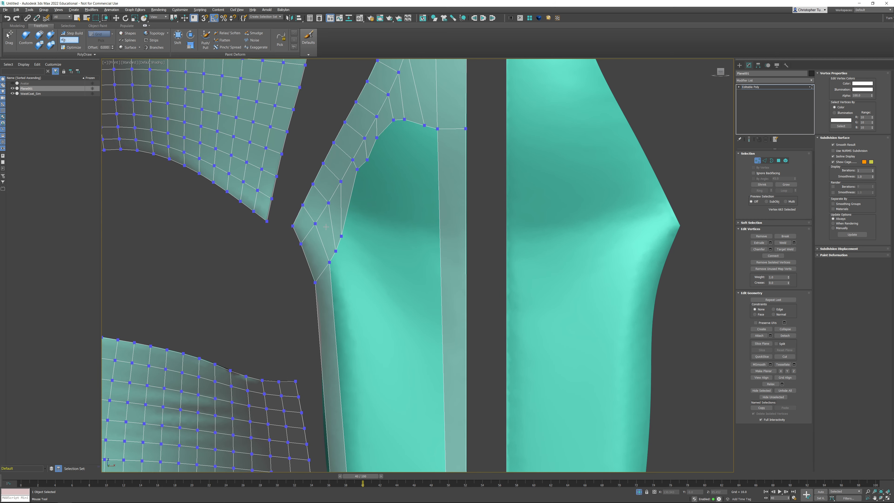
pyautogui.hotkey('ctrl', 'z')
pyautogui.scroll(2, 356, 212)
pyautogui.moveTo(356, 213); pyautogui.dragTo(356, 229, button='middle')
pyautogui.scroll(-3, 343, 259)
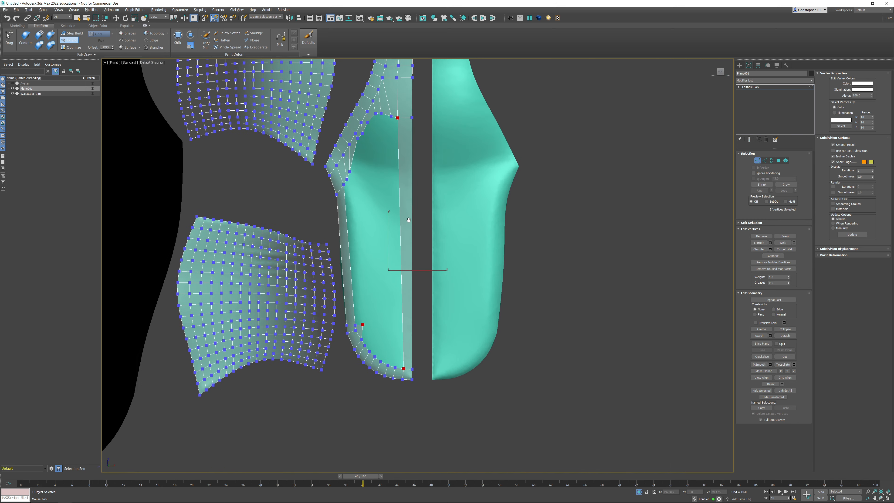
pyautogui.scroll(5, 369, 241)
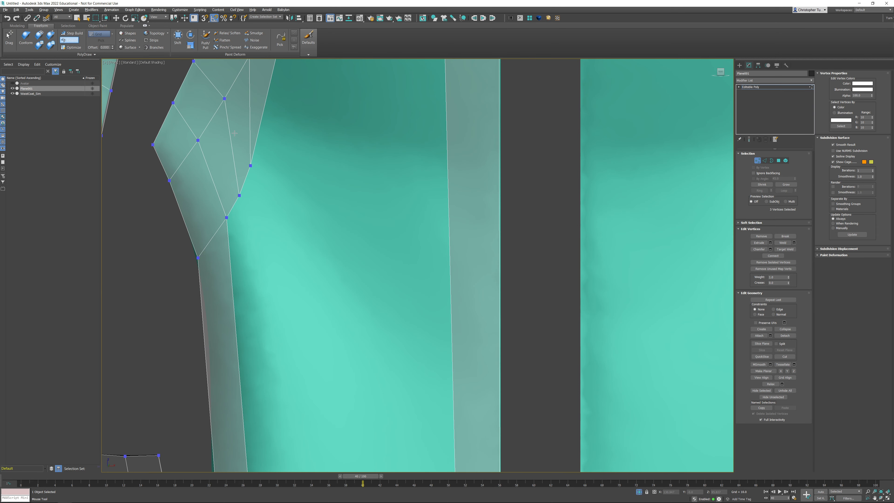
pyautogui.press('Delete')
pyautogui.scroll(-5, 281, 149)
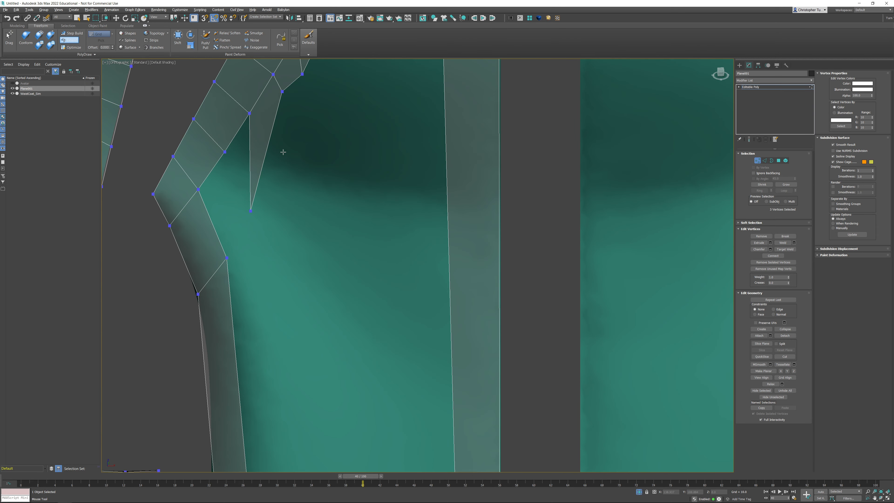
pyautogui.scroll(-8, 309, 229)
pyautogui.moveTo(615, 197); pyautogui.dragTo(519, 298, button='middle')
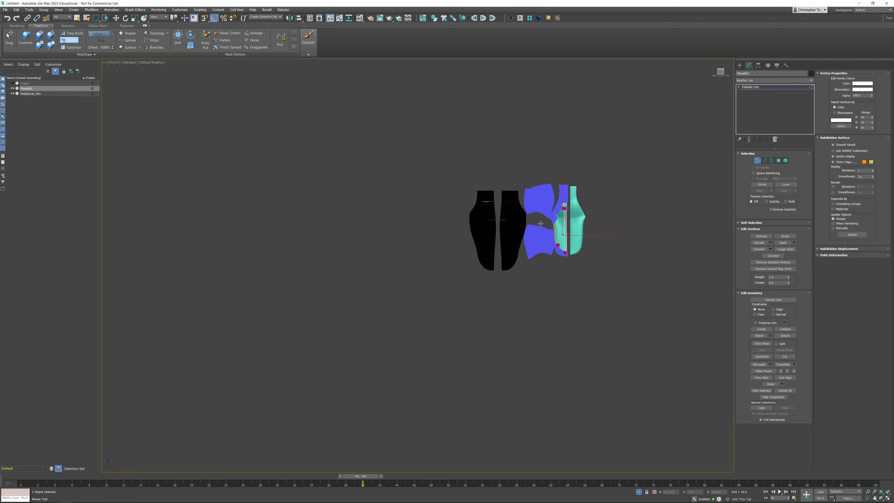
# - Insert SwiftLoop edge loops across the upper half of the long vertical strip and through the junction above it
pyautogui.scroll(10, 520, 298)
pyautogui.keyDown('ctrl'); pyautogui.click(500, 291); pyautogui.keyUp('ctrl')
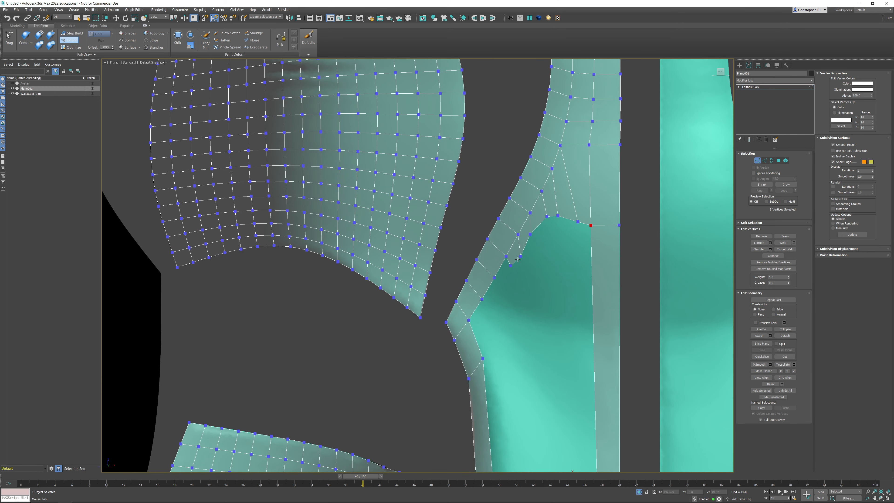
pyautogui.moveTo(562, 259); pyautogui.dragTo(457, 172, button='middle')
pyautogui.hotkey('alt', '1')
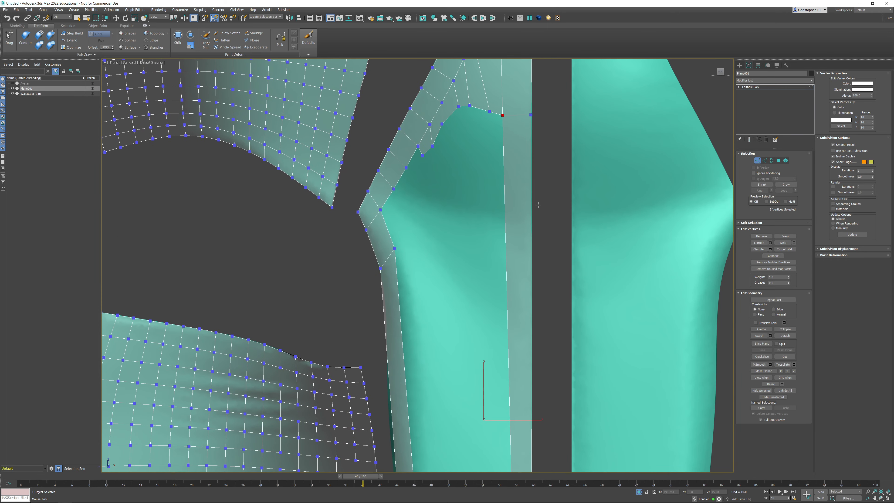
pyautogui.scroll(-5, 519, 204)
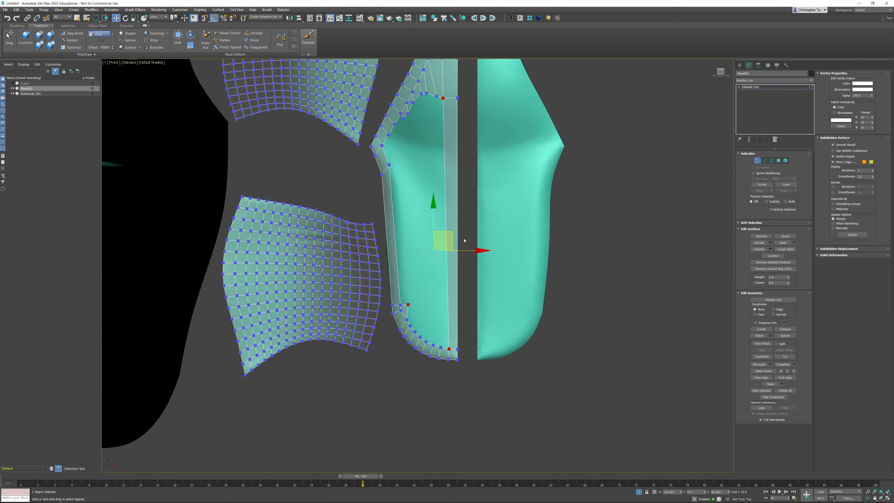
pyautogui.click(450, 224)
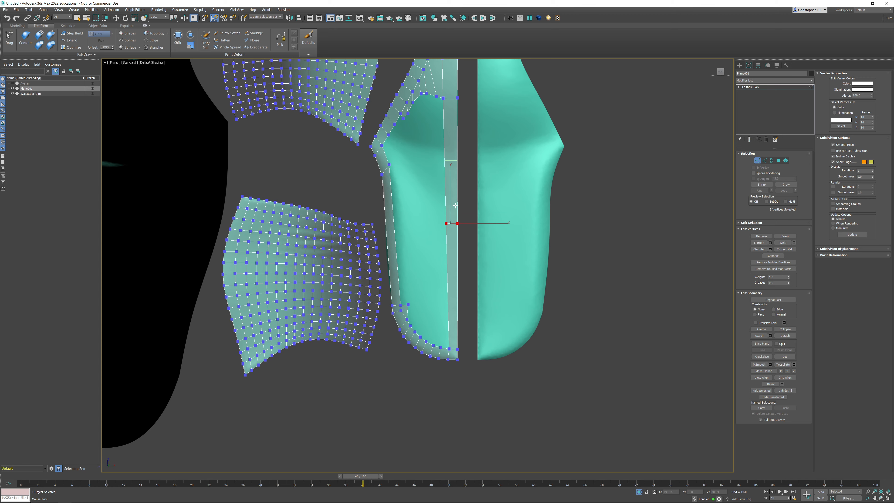
pyautogui.click(451, 161)
pyautogui.click(451, 129)
pyautogui.click(452, 114)
pyautogui.moveTo(454, 113); pyautogui.dragTo(453, 192, button='middle')
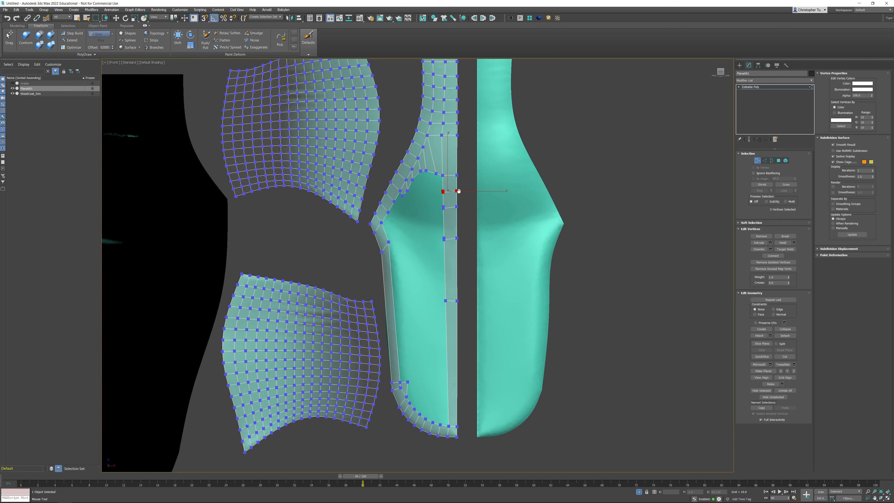
pyautogui.click(456, 156)
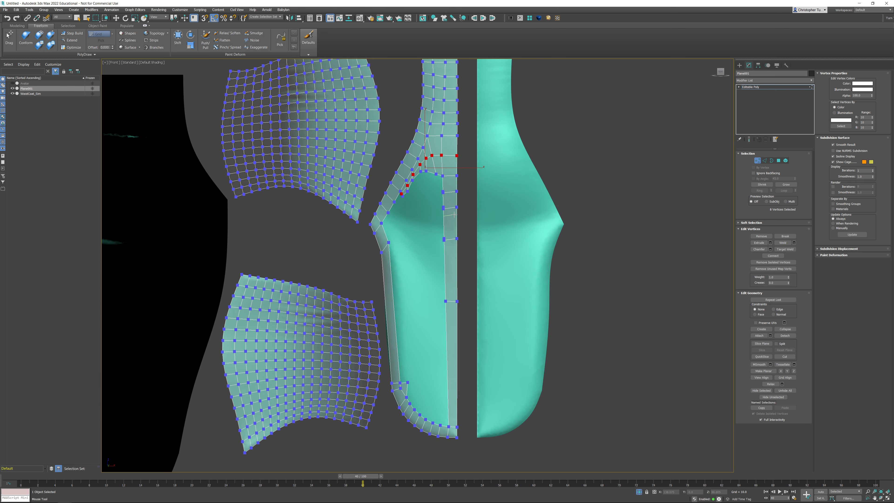
# - Insert further SwiftLoop edge loops down the rest of the vertical strip to divide its long faces evenly
pyautogui.click(451, 222)
pyautogui.click(452, 269)
pyautogui.click(452, 254)
pyautogui.click(456, 286)
pyautogui.click(452, 363)
pyautogui.click(452, 332)
pyautogui.click(451, 316)
pyautogui.click(451, 347)
pyautogui.click(452, 394)
pyautogui.click(451, 379)
pyautogui.press('w')
# - Select the edge loop along the panel's straight vertical side and examine it from the neck down to the rounded bottom
pyautogui.moveTo(506, 226); pyautogui.dragTo(510, 257, button='middle')
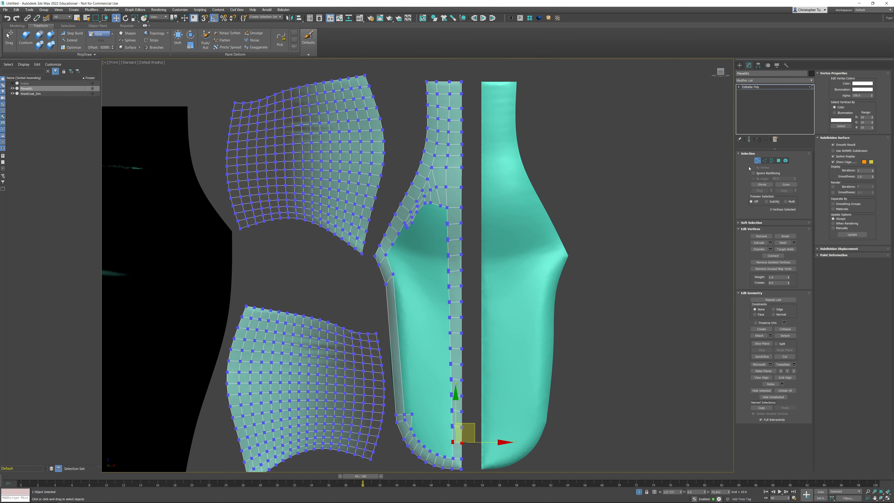
pyautogui.click(765, 160)
pyautogui.doubleClick(461, 196)
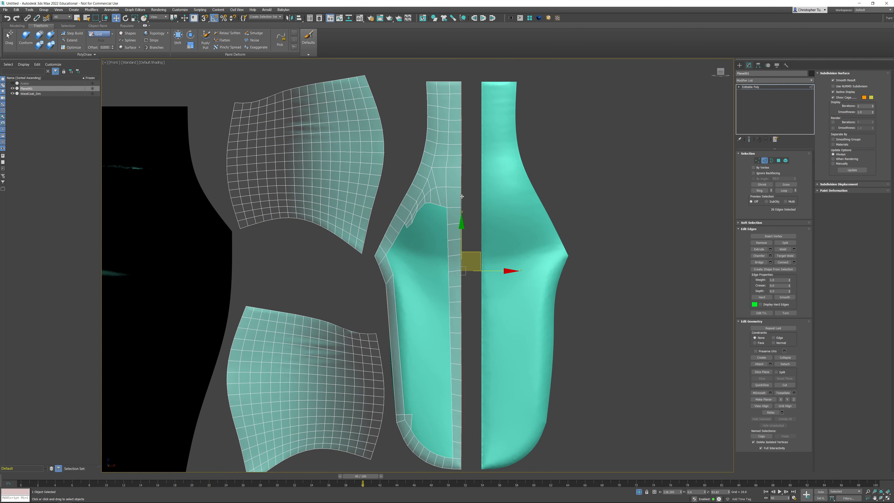
pyautogui.scroll(4, 463, 103)
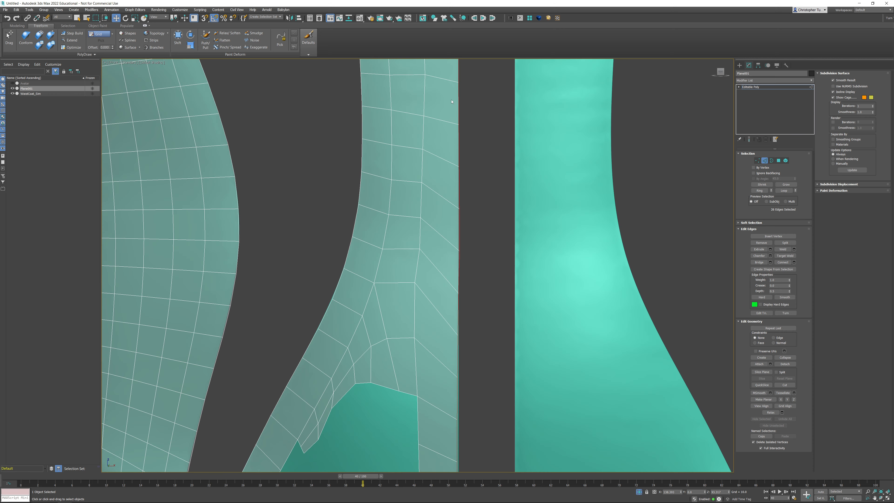
pyautogui.scroll(-5, 467, 198)
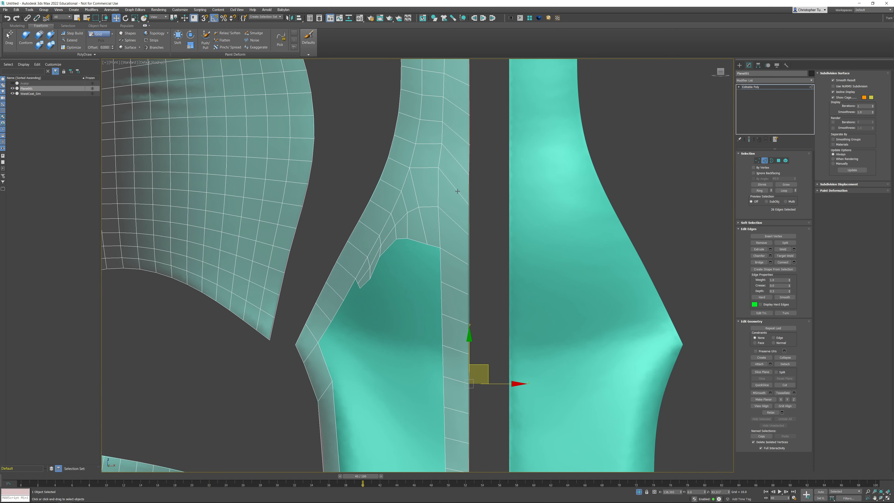
pyautogui.scroll(4, 466, 253)
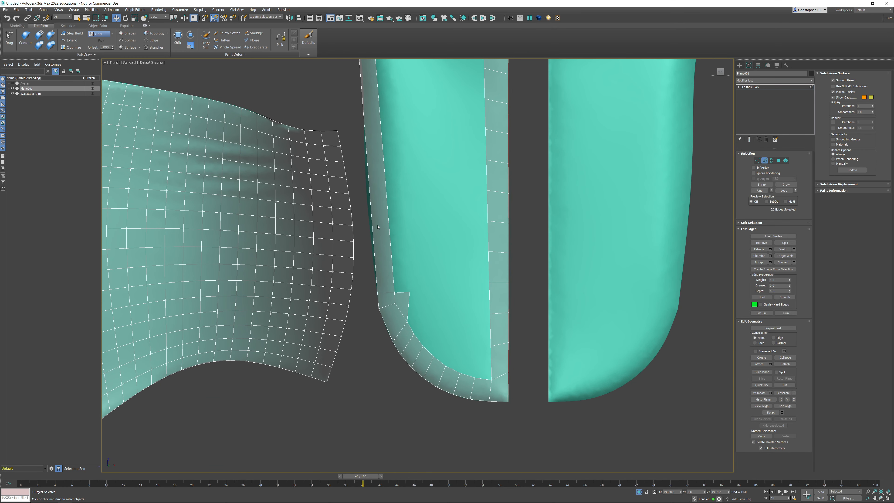
pyautogui.scroll(3, 481, 365)
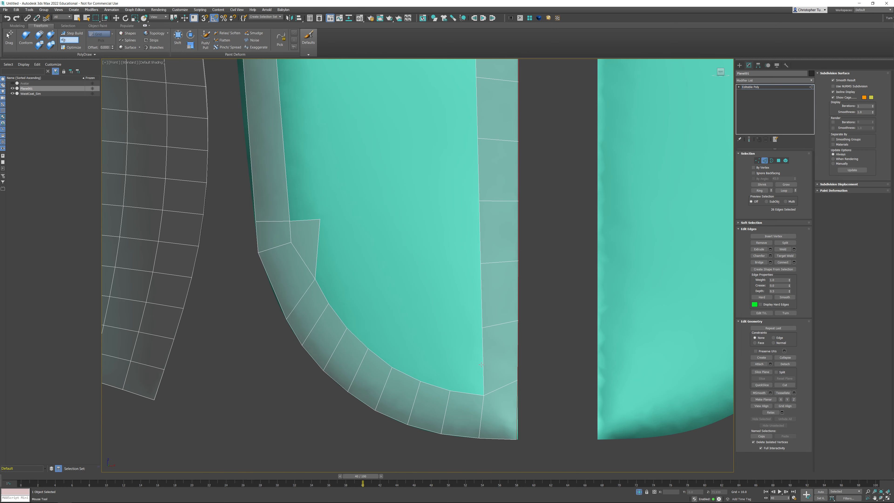
# - Try to extend a polygon inward from the inner corner vertex where the bottom curve meets the vertical strip
pyautogui.moveTo(484, 393); pyautogui.dragTo(456, 336)
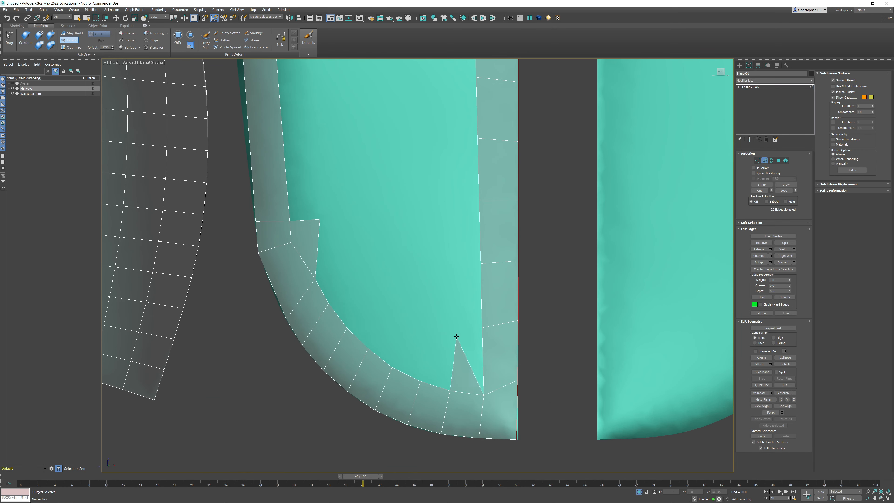
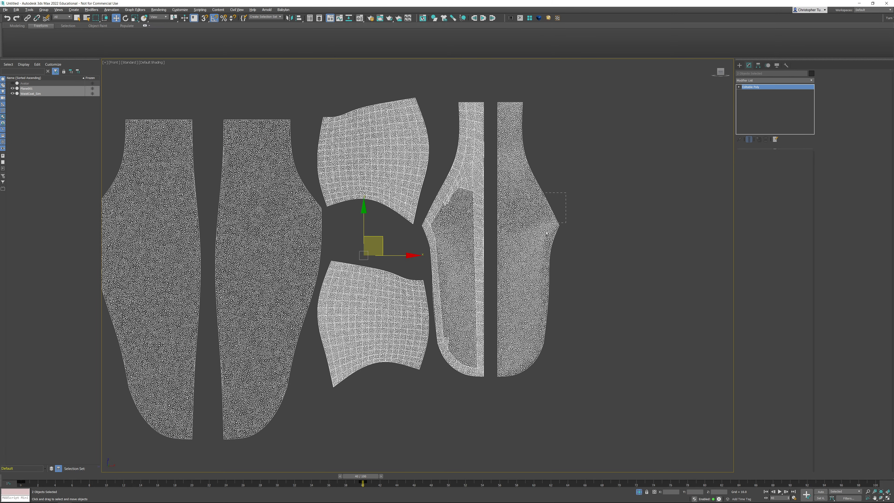
pyautogui.scroll(10, 479, 316)
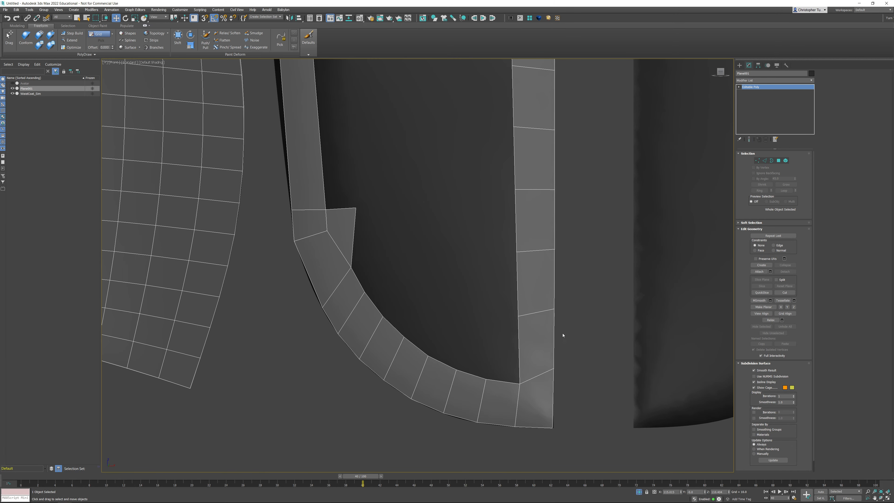
pyautogui.click(70, 40)
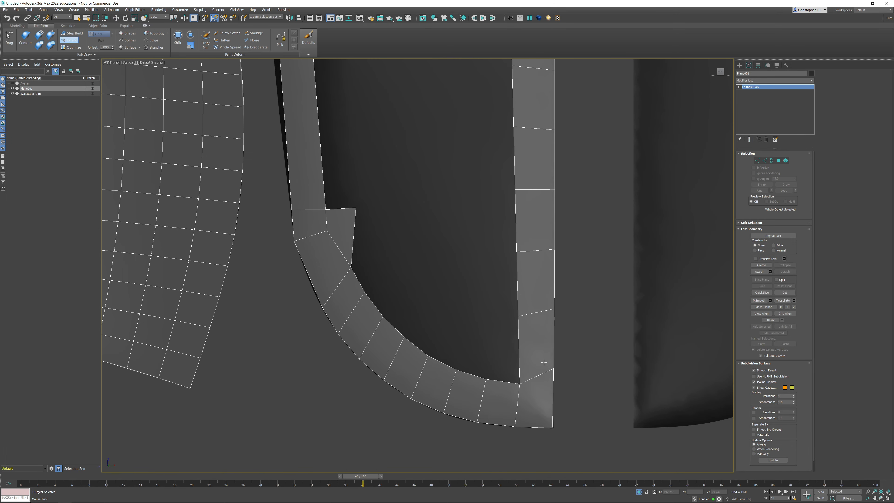
pyautogui.moveTo(520, 383); pyautogui.dragTo(491, 329)
pyautogui.hotkey('ctrl', 'z')
pyautogui.moveTo(519, 382); pyautogui.dragTo(485, 320)
pyautogui.hotkey('ctrl', 'z')
pyautogui.keyDown('shift'); pyautogui.moveTo(519, 382); pyautogui.dragTo(489, 339); pyautogui.keyUp('shift')
pyautogui.hotkey('ctrl', 'z')
# - Extend a second row of polygons inward along the rounded bottom border, stopping just short of the vertical strip
pyautogui.moveTo(352, 268); pyautogui.dragTo(392, 256)
pyautogui.moveTo(365, 292); pyautogui.dragTo(407, 284)
pyautogui.moveTo(385, 317); pyautogui.dragTo(418, 301)
pyautogui.moveTo(404, 337); pyautogui.dragTo(442, 324)
pyautogui.moveTo(428, 356); pyautogui.dragTo(464, 334)
pyautogui.moveTo(456, 369); pyautogui.dragTo(491, 326)
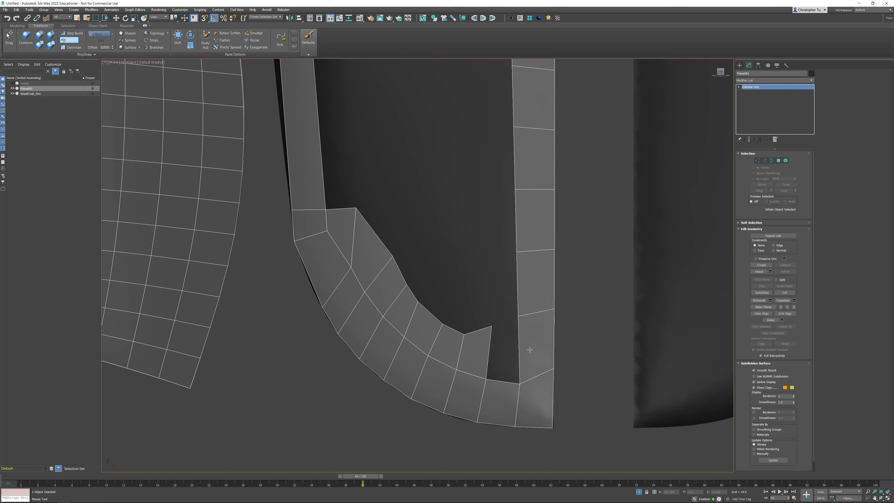
# - Select the open border around the remaining corner gap and examine the vertices there for a break in the mesh
pyautogui.moveTo(471, 313); pyautogui.dragTo(447, 327, button='middle')
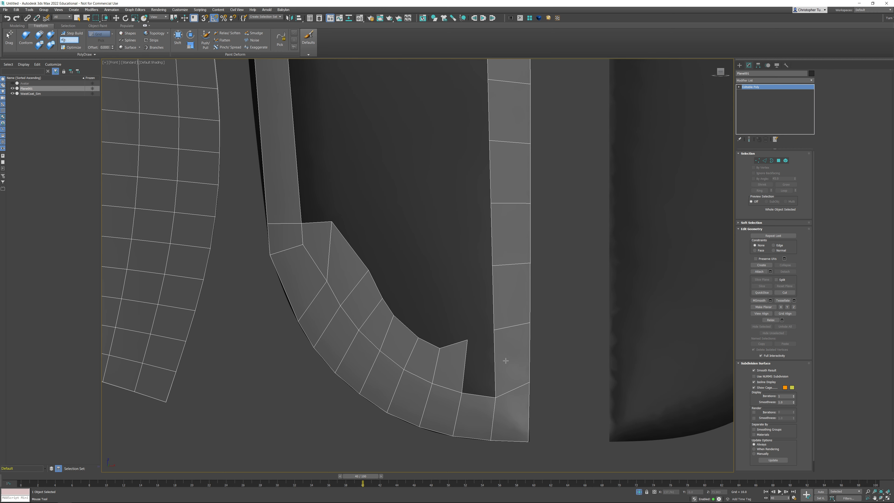
pyautogui.rightClick(512, 367)
pyautogui.click(771, 160)
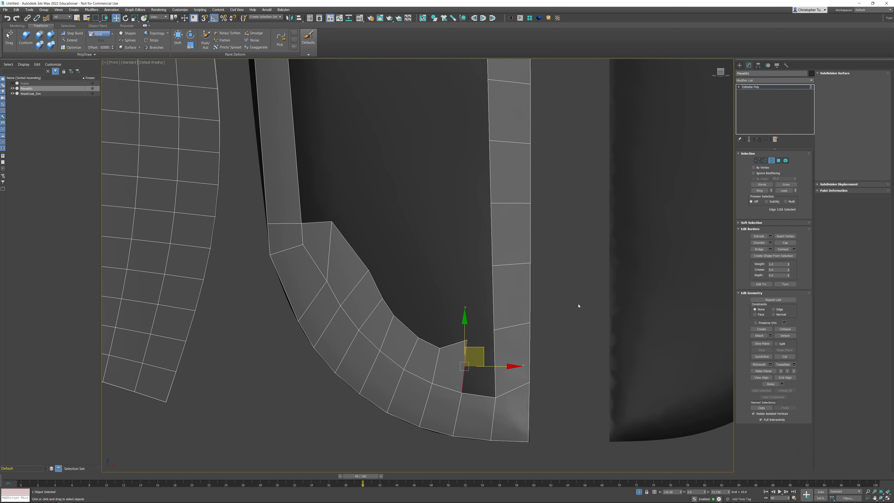
pyautogui.click(495, 385)
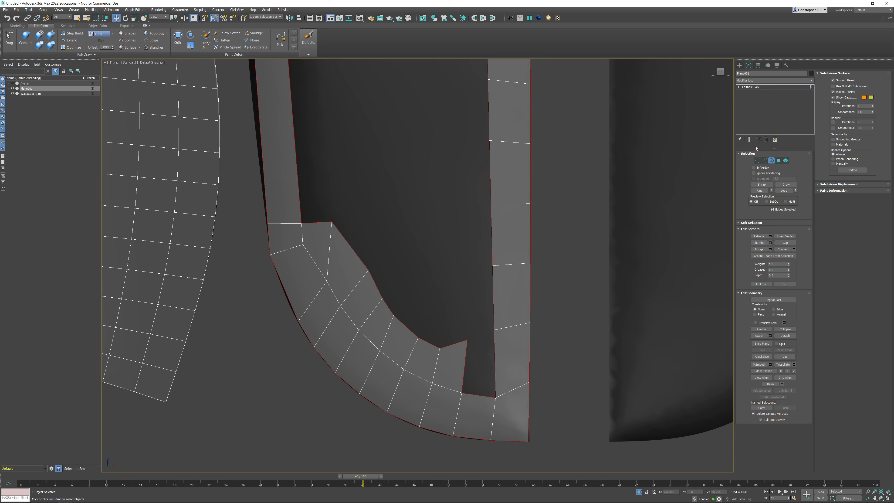
pyautogui.click(757, 160)
pyautogui.click(417, 187)
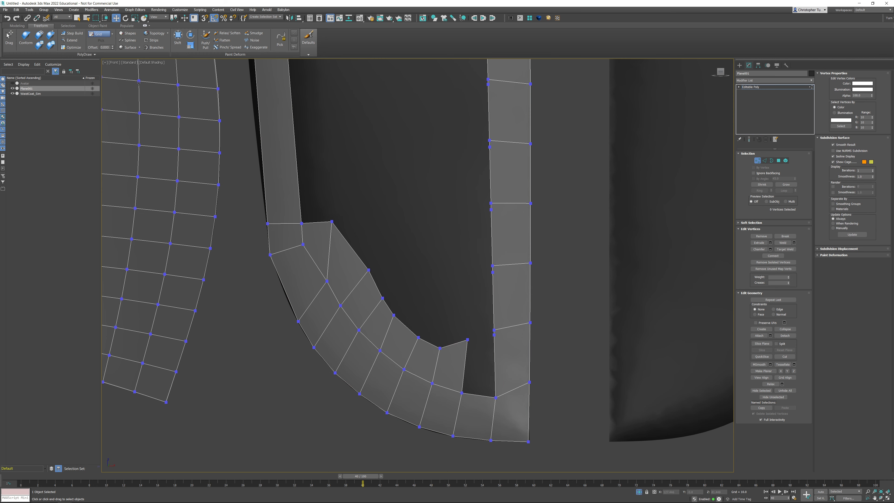
# - Check the faces beside the corner gap for a hidden polygon by selecting the one at the vertical strip's inner edge
pyautogui.click(68, 41)
pyautogui.moveTo(333, 207); pyautogui.dragTo(329, 223, button='middle')
pyautogui.scroll(-3, 443, 233)
pyautogui.rightClick(481, 300)
pyautogui.click(778, 161)
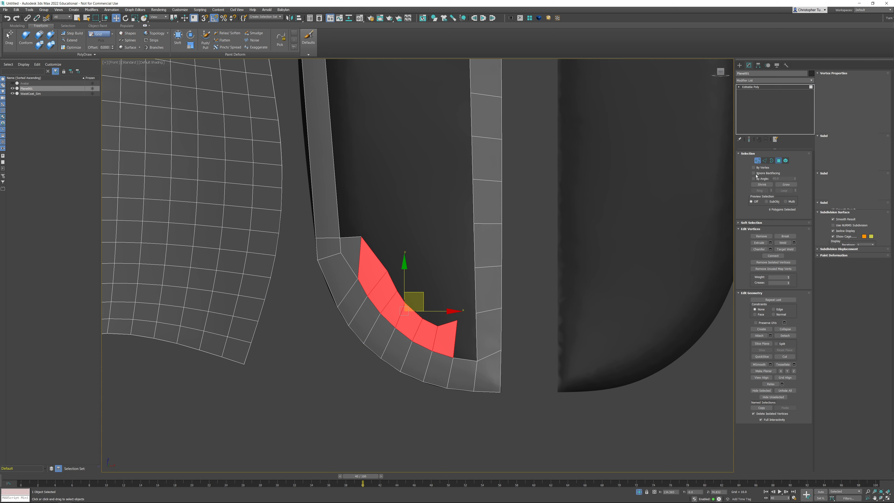
pyautogui.click(486, 331)
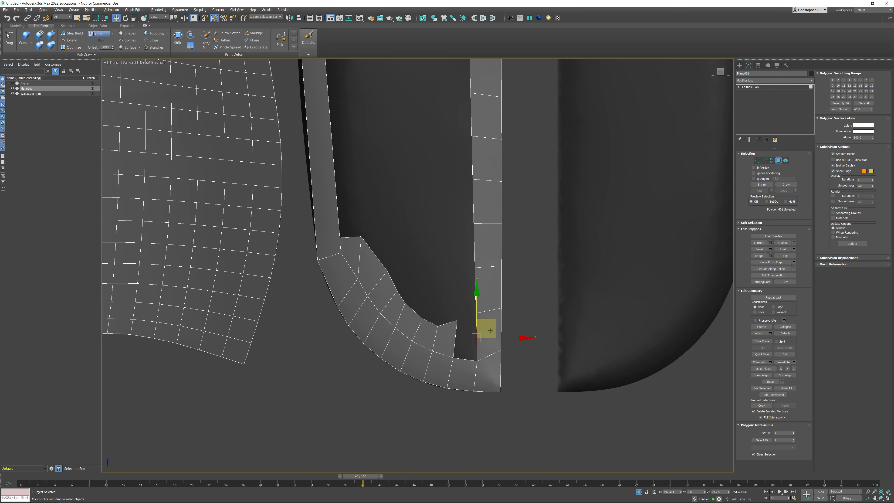
# - Examine the vertical strip along its whole length in shaded and wireframe display, ending at the lower corner
pyautogui.moveTo(453, 229); pyautogui.dragTo(469, 387, button='middle')
pyautogui.scroll(-4, 468, 388)
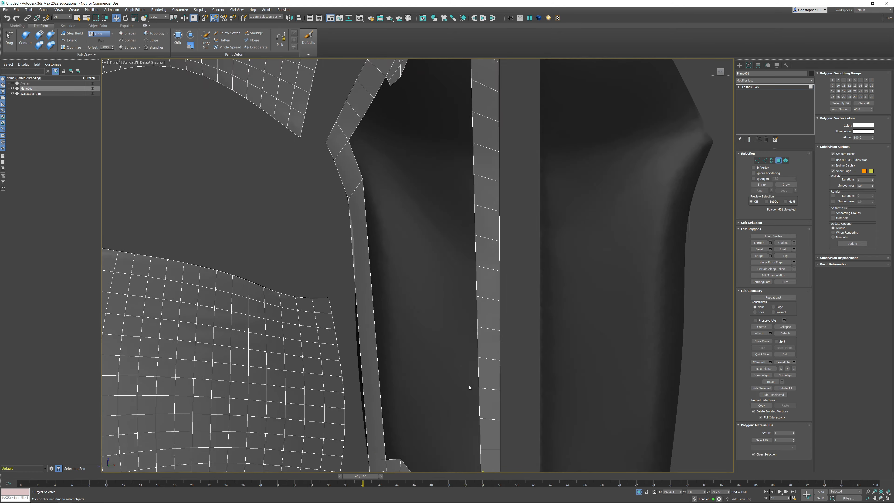
pyautogui.moveTo(459, 253); pyautogui.dragTo(458, 315, button='middle')
pyautogui.scroll(4, 460, 218)
pyautogui.press('F3')
pyautogui.press('F3')
pyautogui.scroll(-4, 457, 211)
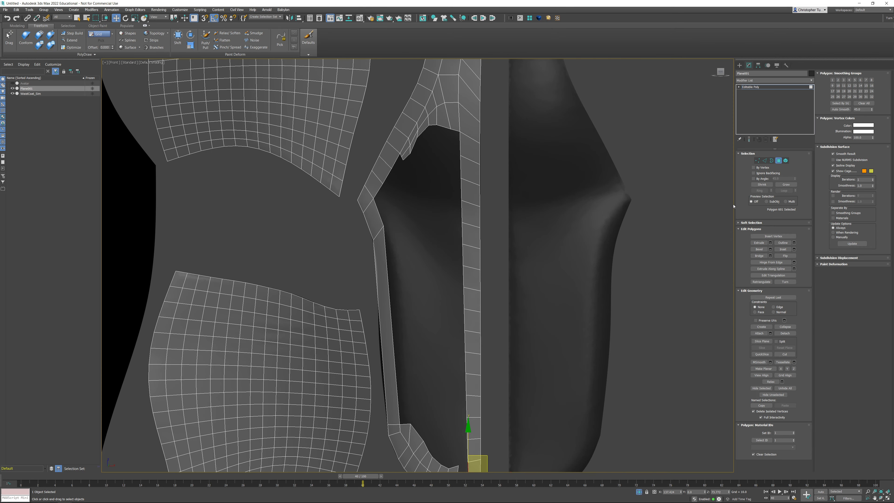
pyautogui.moveTo(548, 278); pyautogui.dragTo(585, 194, button='middle')
pyautogui.scroll(7, 503, 371)
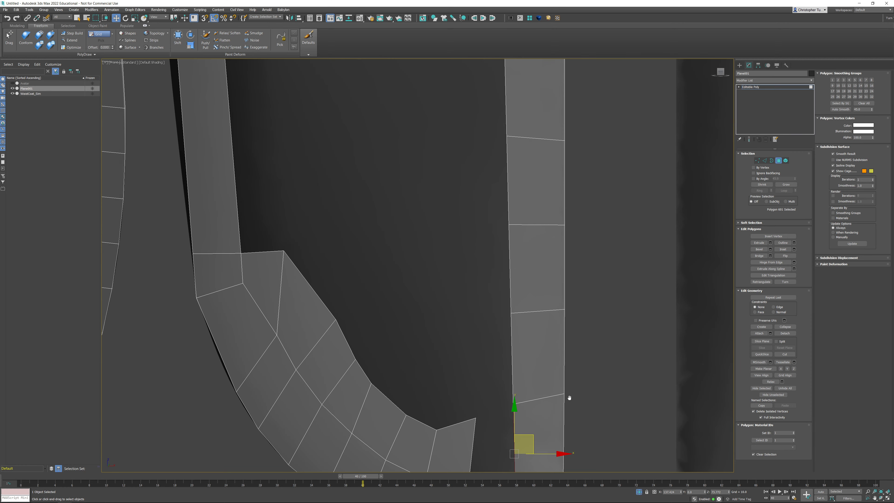
pyautogui.moveTo(569, 397); pyautogui.dragTo(601, 255, button='middle')
# - Move the inner corner vertex and the hidden face's stray vertex away from the vertical strip, toward the gap
pyautogui.press('1')
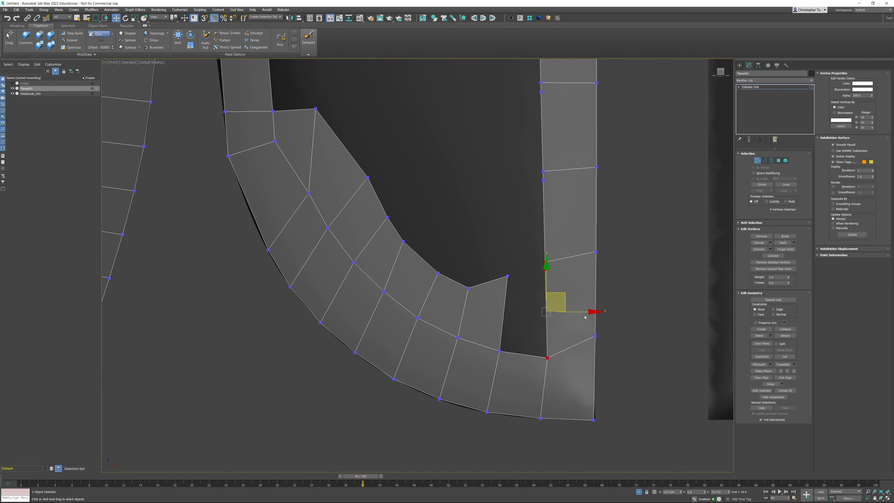
pyautogui.moveTo(587, 313); pyautogui.dragTo(577, 314)
pyautogui.rightClick(576, 314)
pyautogui.keyDown('alt'); pyautogui.moveTo(548, 264); pyautogui.dragTo(548, 266); pyautogui.keyUp('alt')
pyautogui.moveTo(595, 328); pyautogui.dragTo(579, 328)
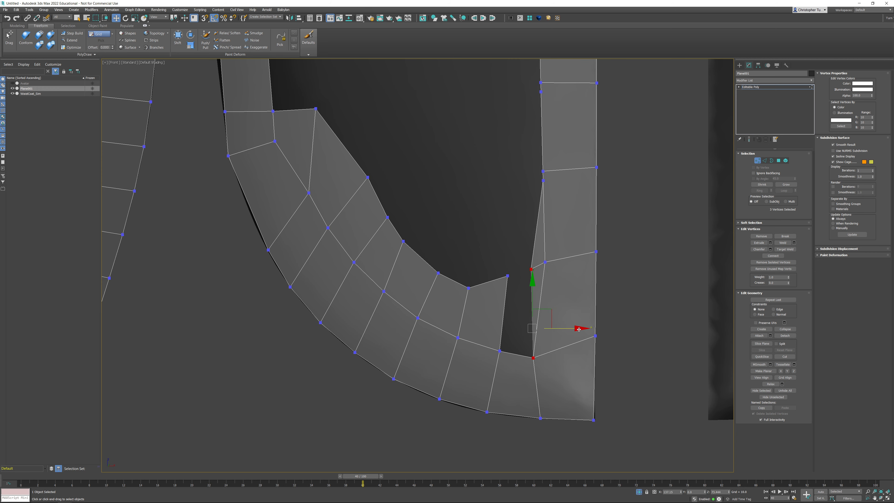
# - Delete the stray edge of the hidden sliver along the vertical strip's inner side
pyautogui.press('2')
pyautogui.doubleClick(534, 257)
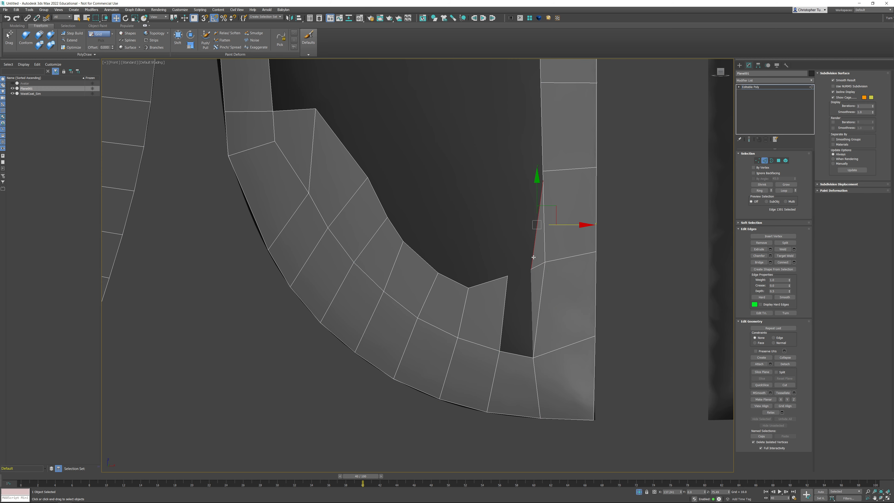
pyautogui.press('Delete')
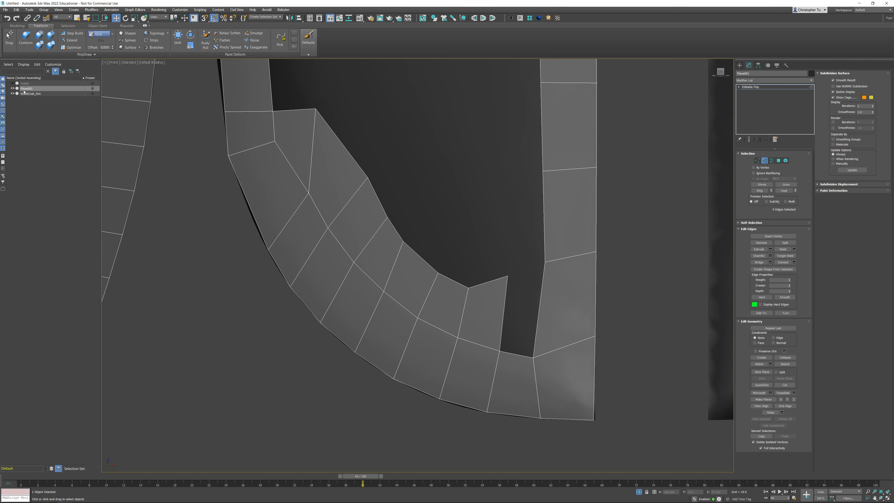
# - Extend a polygon from the inner corner vertex to close the gap between the bottom rows and the vertical strip
pyautogui.click(70, 40)
pyautogui.moveTo(533, 353); pyautogui.dragTo(536, 317)
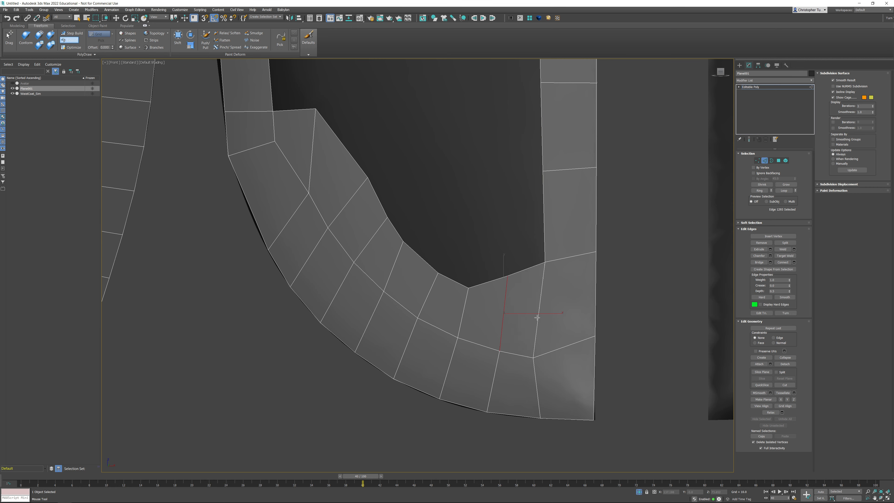
pyautogui.moveTo(481, 252); pyautogui.dragTo(474, 301, button='middle')
pyautogui.scroll(-2, 489, 310)
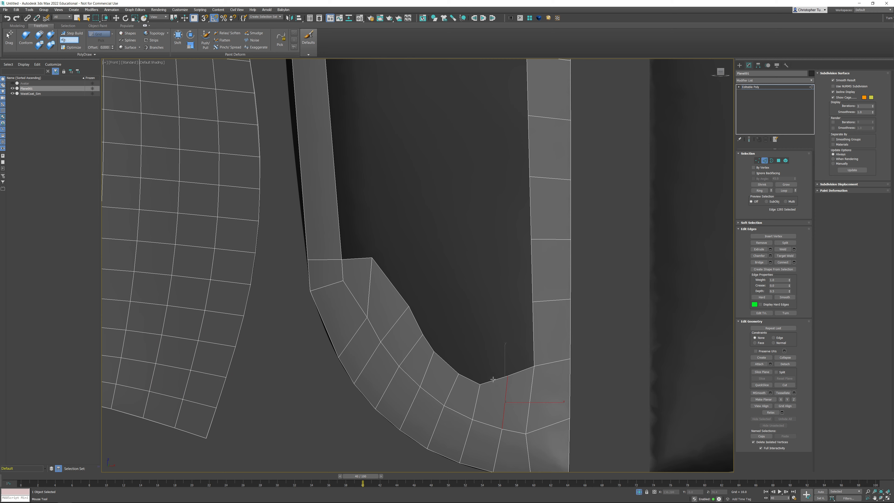
pyautogui.moveTo(429, 318); pyautogui.dragTo(431, 321, button='middle')
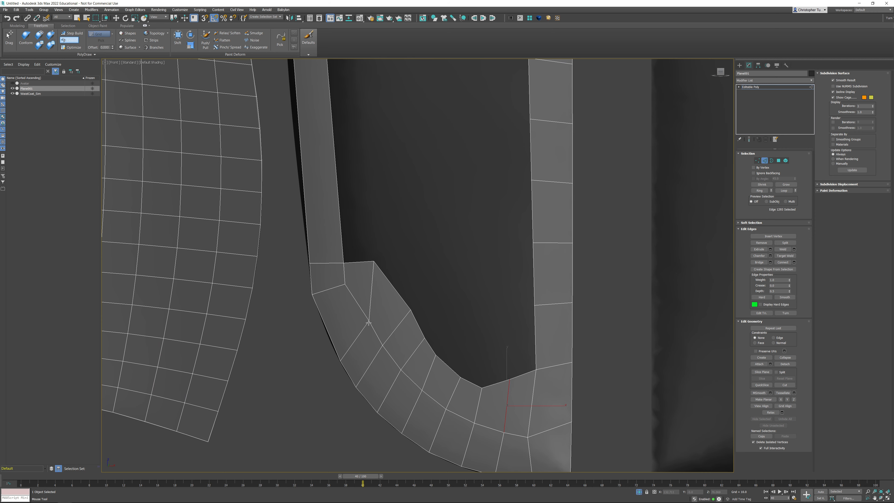
# - Select the border edges along the panel's curved bottom outline and check them together with the side strip
pyautogui.press('w')
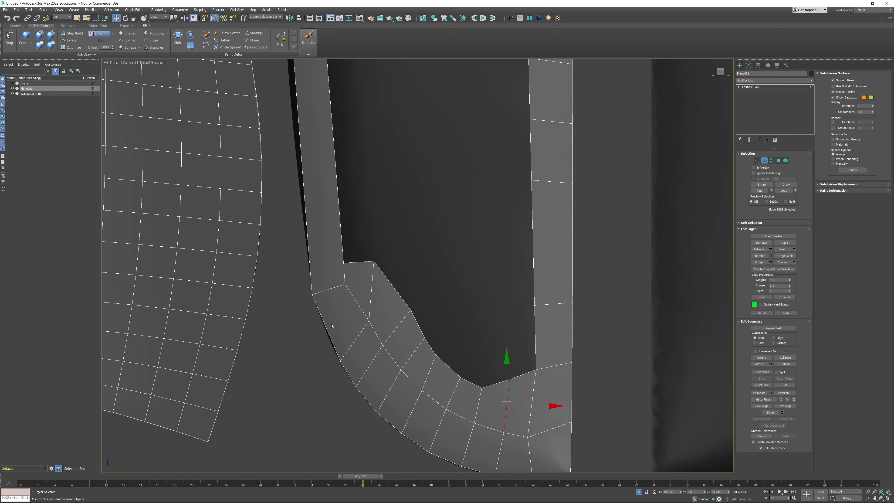
pyautogui.doubleClick(324, 326)
pyautogui.keyDown('alt'); pyautogui.moveTo(305, 272); pyautogui.dragTo(319, 252); pyautogui.keyUp('alt')
pyautogui.moveTo(333, 215); pyautogui.dragTo(323, 368, button='middle')
pyautogui.scroll(-5, 341, 316)
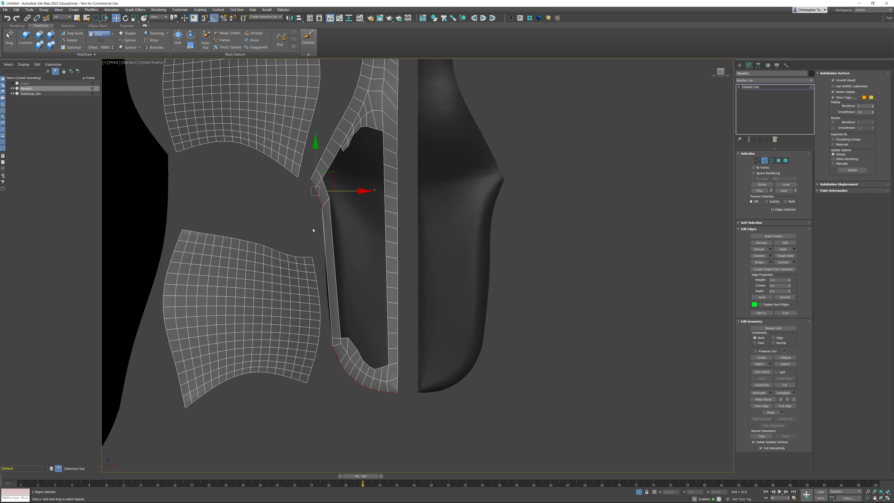
pyautogui.keyDown('alt'); pyautogui.moveTo(303, 211); pyautogui.dragTo(328, 180); pyautogui.keyUp('alt')
pyautogui.scroll(5, 398, 317)
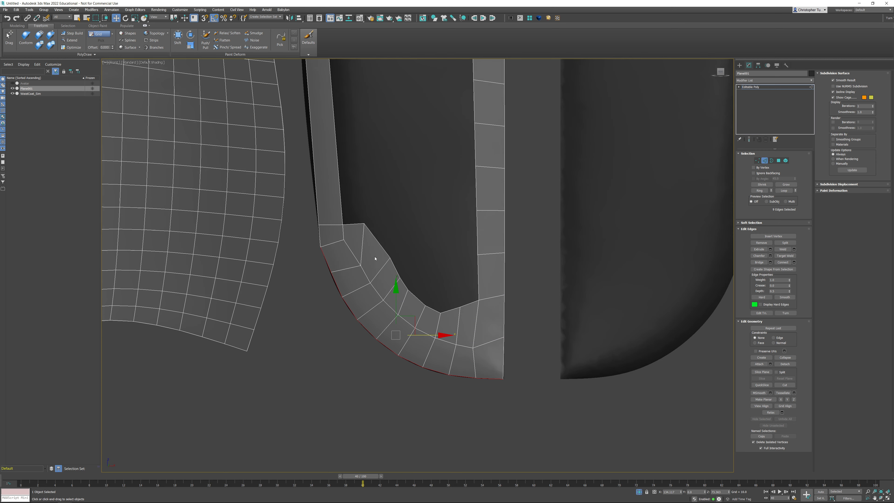
# - Delete the polygon at the side strip's inner corner and reposition the neighbouring inner-row vertices to even out the curved bottom rows
pyautogui.click(69, 40)
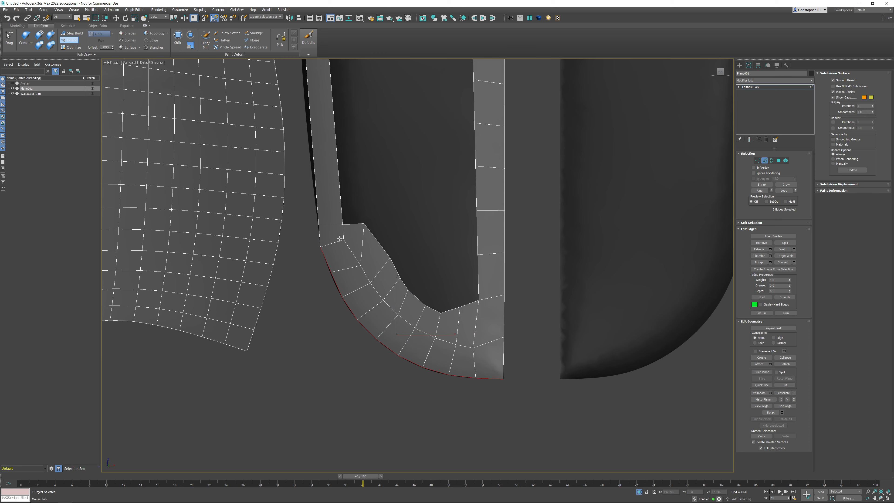
pyautogui.keyDown('ctrl'); pyautogui.keyDown('alt'); pyautogui.keyDown('shift'); pyautogui.moveTo(359, 265); pyautogui.dragTo(378, 266); pyautogui.keyUp('shift'); pyautogui.keyUp('alt'); pyautogui.keyUp('ctrl')
pyautogui.keyDown('ctrl'); pyautogui.click(357, 233); pyautogui.keyUp('ctrl')
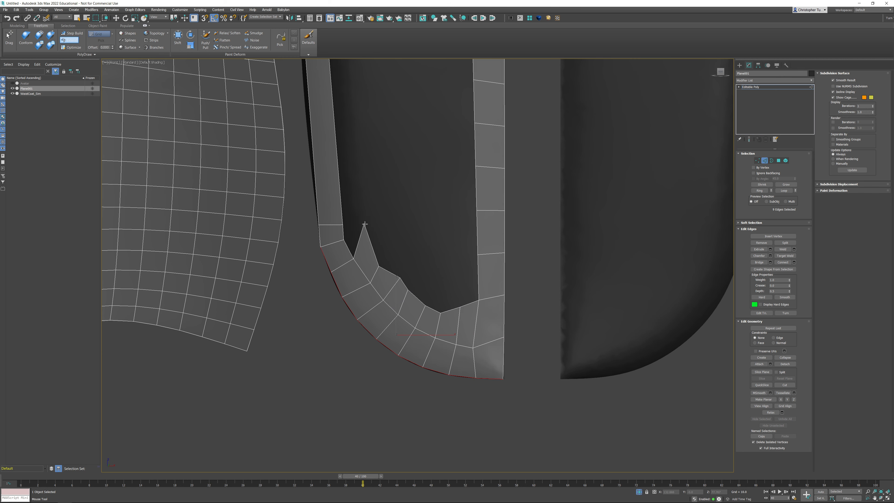
pyautogui.keyDown('ctrl'); pyautogui.keyDown('alt'); pyautogui.keyDown('shift'); pyautogui.moveTo(365, 224); pyautogui.dragTo(376, 253); pyautogui.keyUp('shift'); pyautogui.keyUp('alt'); pyautogui.keyUp('ctrl')
pyautogui.keyDown('ctrl'); pyautogui.keyDown('alt'); pyautogui.keyDown('shift'); pyautogui.moveTo(415, 299); pyautogui.dragTo(415, 304); pyautogui.keyUp('shift'); pyautogui.keyUp('alt'); pyautogui.keyUp('ctrl')
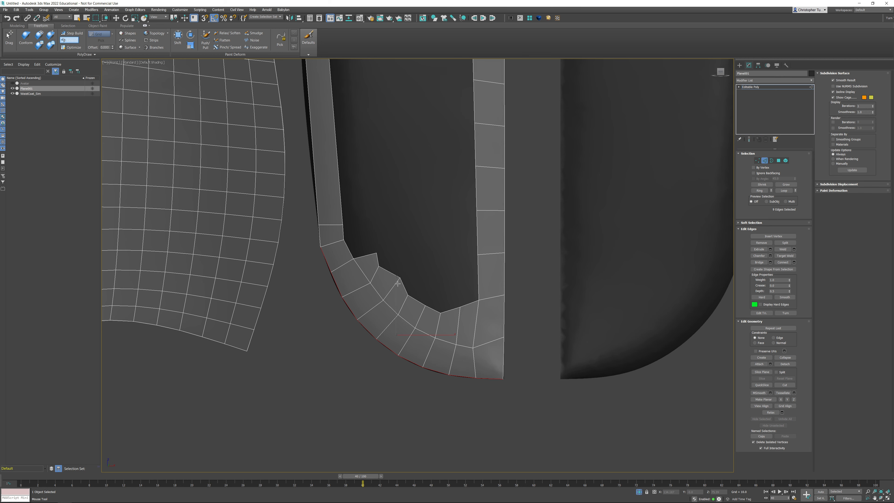
pyautogui.keyDown('ctrl'); pyautogui.keyDown('alt'); pyautogui.keyDown('shift'); pyautogui.moveTo(399, 278); pyautogui.dragTo(386, 292); pyautogui.keyUp('shift'); pyautogui.keyUp('alt'); pyautogui.keyUp('ctrl')
# - Extend two further rows of polygons above the curved bottom rows, connecting them to the straight vertical strip
pyautogui.moveTo(386, 292); pyautogui.dragTo(419, 273)
pyautogui.moveTo(425, 305); pyautogui.dragTo(475, 284)
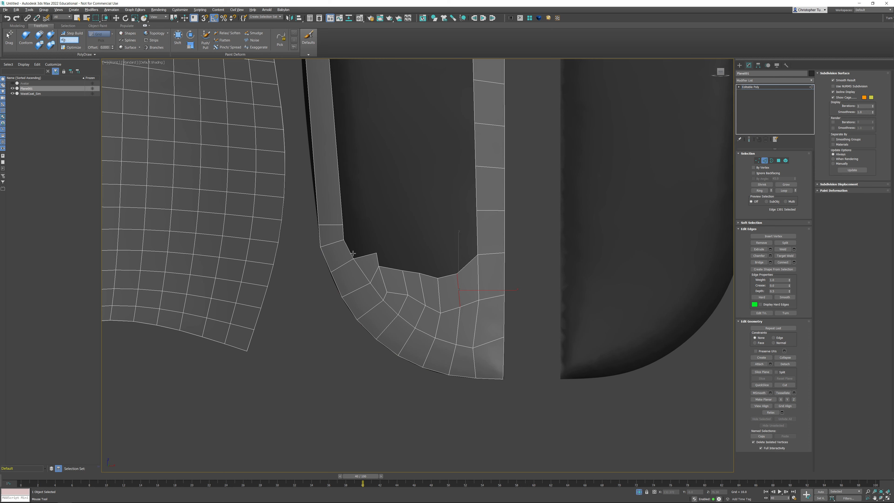
pyautogui.moveTo(353, 258); pyautogui.dragTo(357, 223)
pyautogui.moveTo(378, 267); pyautogui.dragTo(441, 241)
pyautogui.moveTo(437, 278); pyautogui.dragTo(480, 243)
pyautogui.moveTo(376, 253)
pyautogui.mouseDown()
pyautogui.moveTo(391, 222)
pyautogui.moveTo(428, 212)
pyautogui.mouseUp()
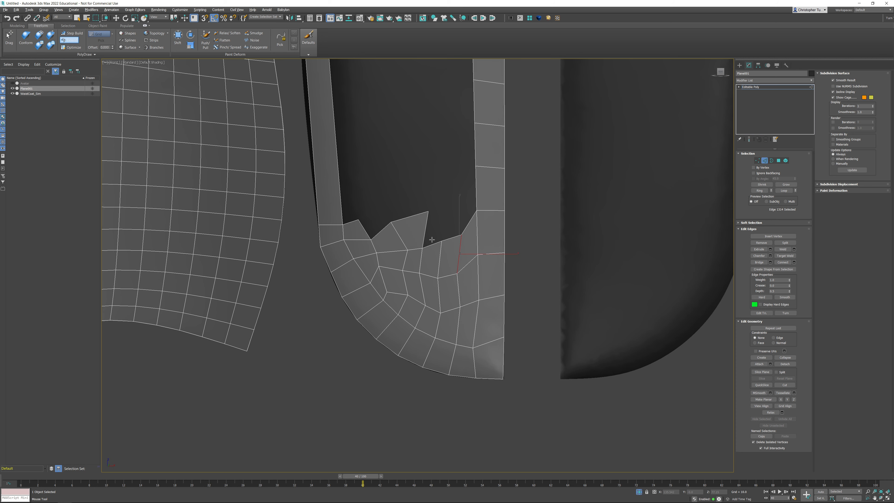
pyautogui.moveTo(441, 241); pyautogui.dragTo(449, 204)
pyautogui.hotkey('ctrl', 'z')
pyautogui.moveTo(422, 248); pyautogui.dragTo(475, 189)
# - Extend another row of polygons from the side strip's lower corner diagonally up to the straight vertical strip
pyautogui.moveTo(416, 213); pyautogui.dragTo(415, 267, button='middle')
pyautogui.scroll(2, 415, 266)
pyautogui.moveTo(354, 304); pyautogui.dragTo(380, 224)
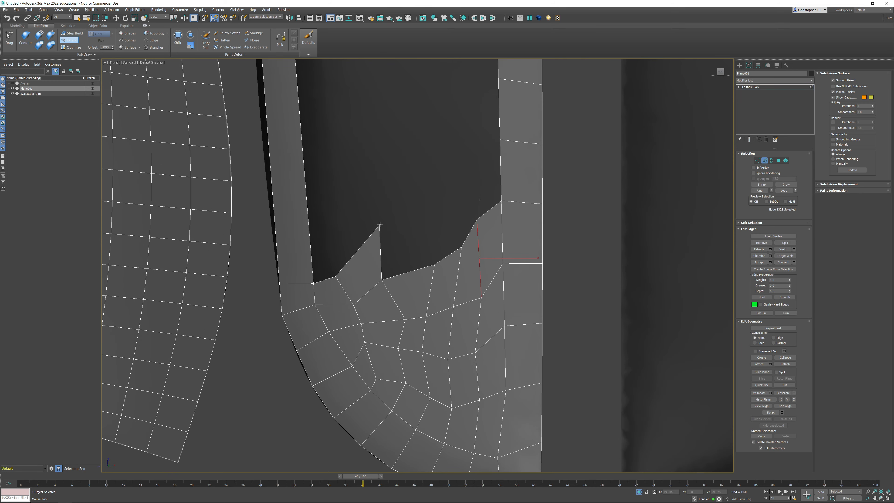
pyautogui.moveTo(381, 280); pyautogui.dragTo(422, 199)
pyautogui.moveTo(435, 264); pyautogui.dragTo(451, 180)
pyautogui.moveTo(461, 246); pyautogui.dragTo(473, 153)
pyautogui.keyDown('shift'); pyautogui.moveTo(474, 187); pyautogui.dragTo(500, 171); pyautogui.keyUp('shift')
# - Insert an edge across the long side strip below its bend and shift it sideways to follow the pattern outline
pyautogui.moveTo(489, 188); pyautogui.dragTo(473, 231, button='middle')
pyautogui.scroll(-5, 473, 231)
pyautogui.moveTo(429, 206); pyautogui.dragTo(435, 266, button='middle')
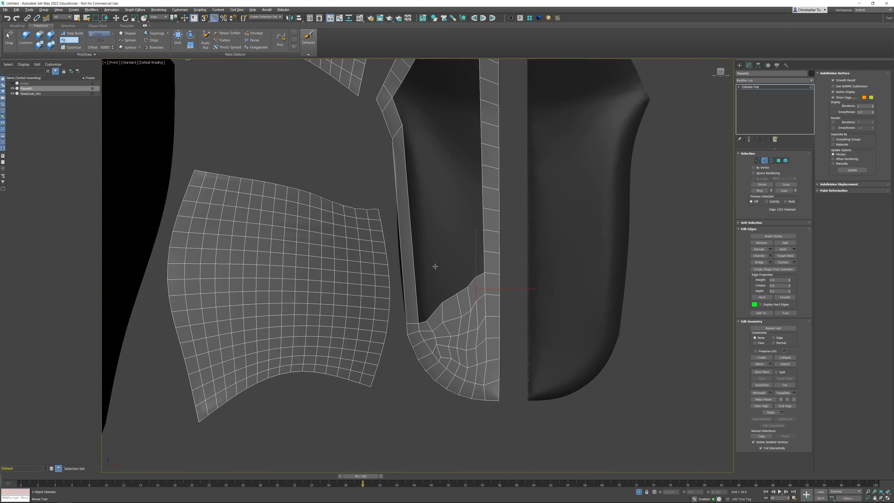
pyautogui.moveTo(431, 184); pyautogui.dragTo(422, 204, button='middle')
pyautogui.scroll(2, 416, 214)
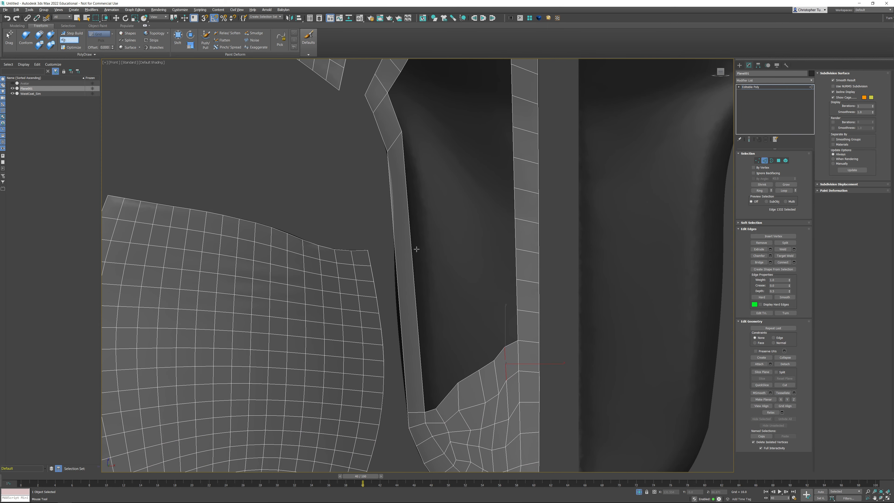
pyautogui.hotkey('alt', '1')
pyautogui.click(412, 269)
pyautogui.press('w')
pyautogui.scroll(3, 457, 274)
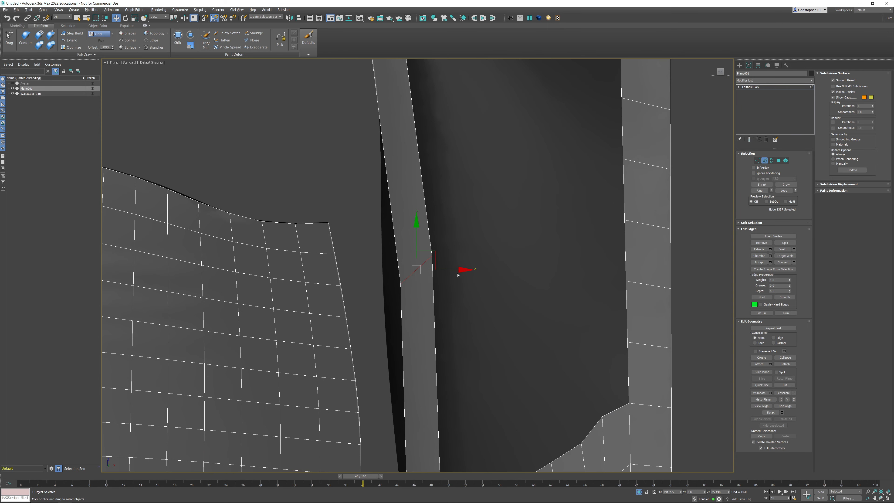
pyautogui.moveTo(461, 269); pyautogui.dragTo(442, 279)
pyautogui.moveTo(442, 279); pyautogui.dragTo(439, 331, button='middle')
# - Insert more cross edges down the lower part of the side strip and shift them onto the pattern outline
pyautogui.hotkey('alt', '1')
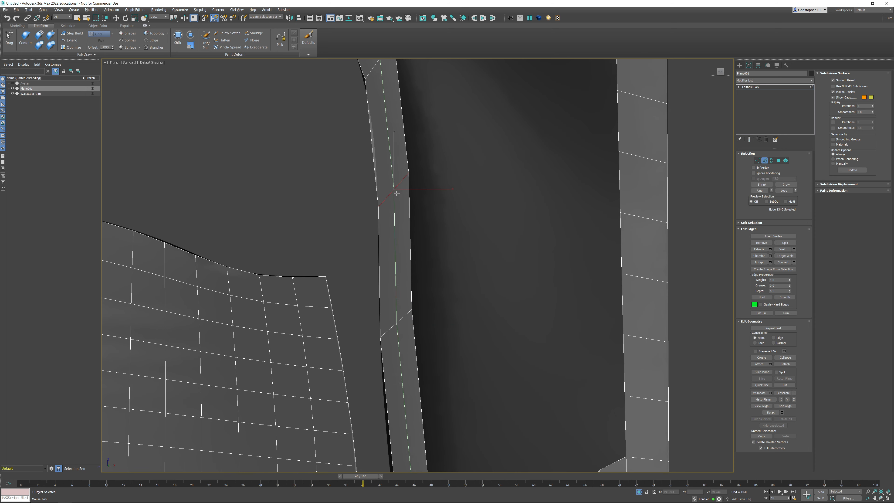
pyautogui.moveTo(424, 298); pyautogui.dragTo(413, 110, button='middle')
pyautogui.click(401, 267)
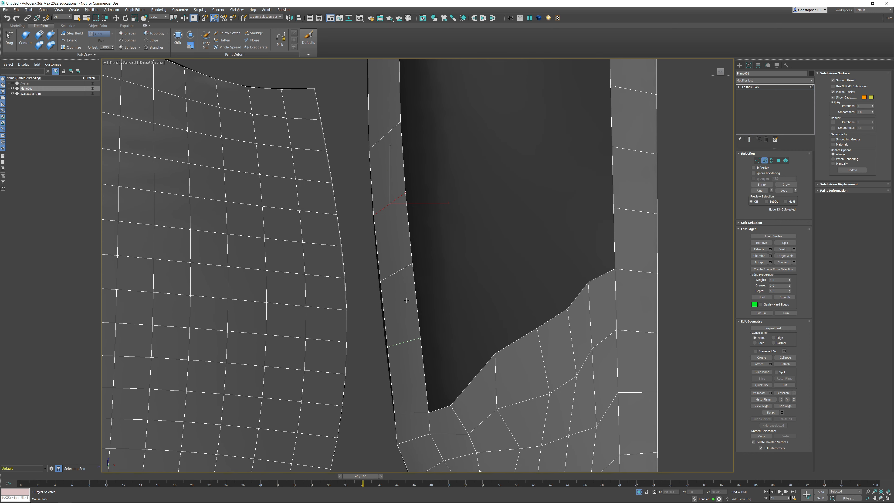
pyautogui.click(405, 341)
pyautogui.press('w')
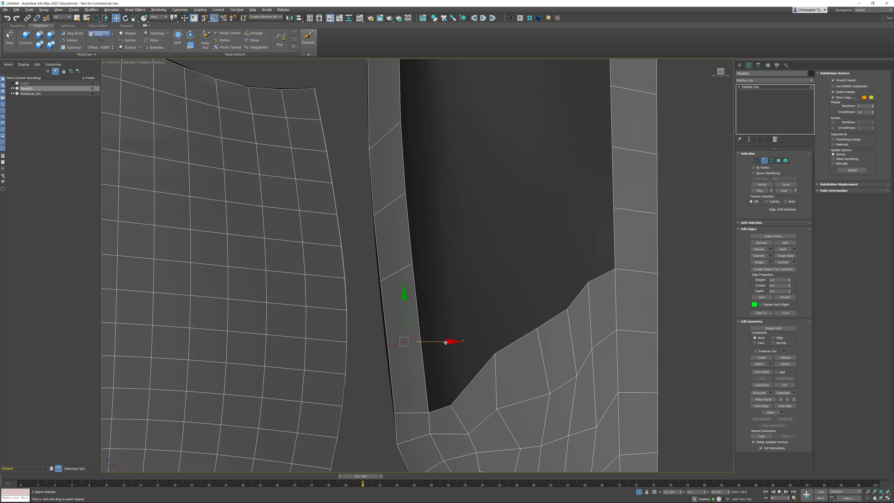
pyautogui.moveTo(444, 342); pyautogui.dragTo(445, 343)
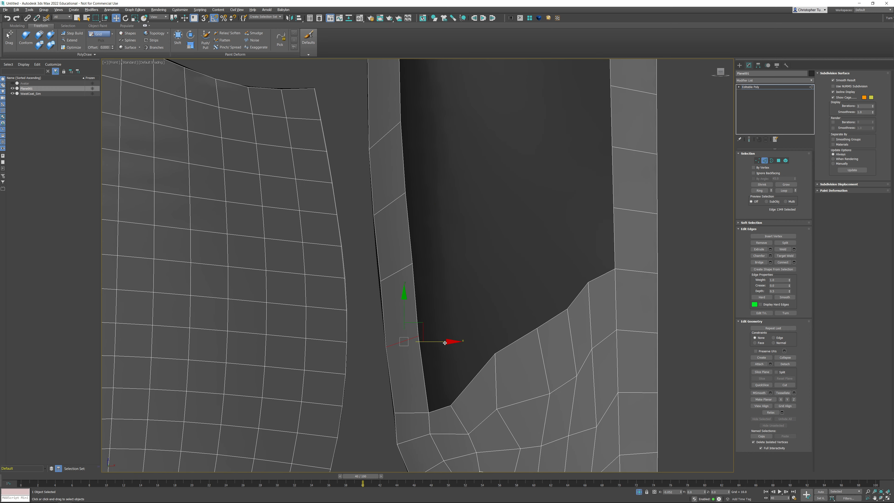
pyautogui.click(405, 266)
pyautogui.moveTo(446, 273); pyautogui.dragTo(443, 273)
# - Insert additional cross edges along the upper, curving part of the side strip at even intervals
pyautogui.moveTo(399, 136); pyautogui.dragTo(412, 283, button='middle')
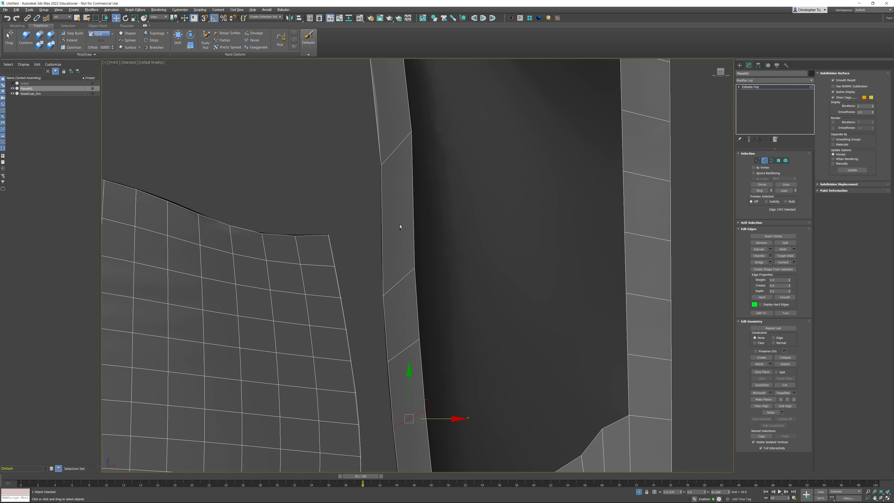
pyautogui.hotkey('alt', '1')
pyautogui.click(395, 205)
pyautogui.moveTo(388, 160); pyautogui.dragTo(397, 273, button='middle')
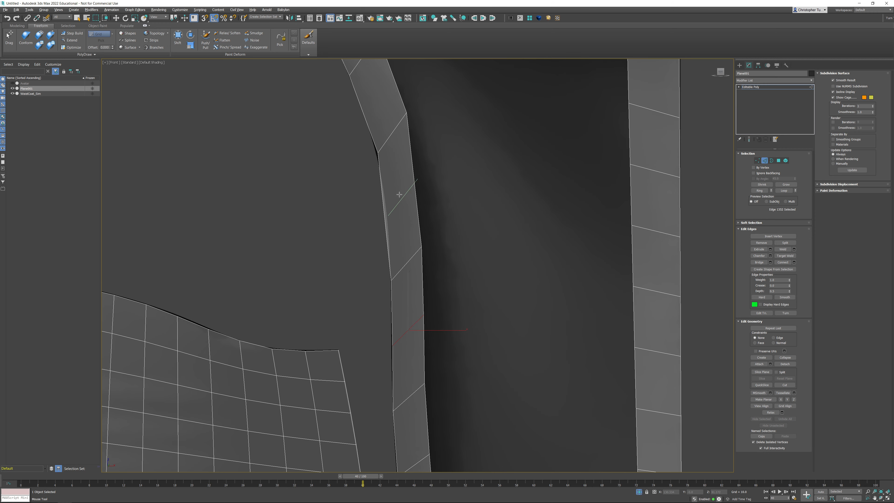
pyautogui.click(399, 196)
pyautogui.moveTo(404, 121); pyautogui.dragTo(413, 209, button='middle')
pyautogui.click(389, 180)
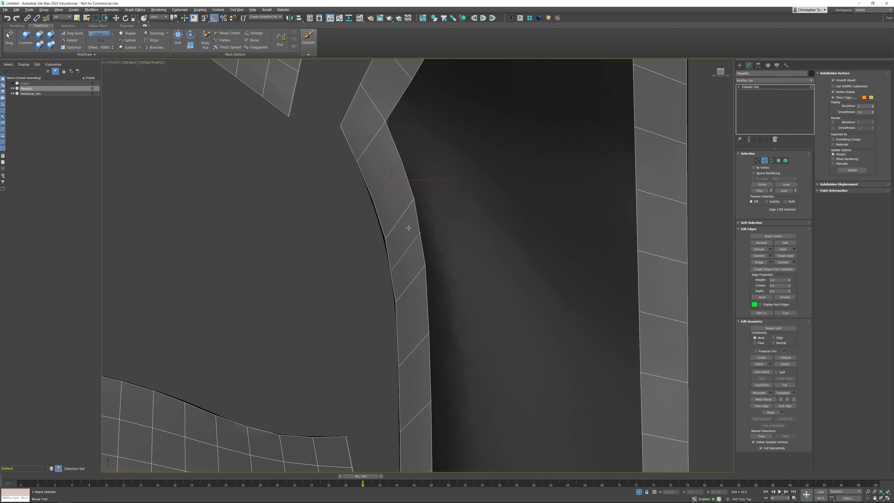
pyautogui.click(406, 251)
# - Move the cross edges nearest the side strip's bend outward so the border follows the pattern's curve
pyautogui.rightClick(430, 226)
pyautogui.scroll(6, 389, 222)
pyautogui.click(449, 248)
pyautogui.click(426, 222)
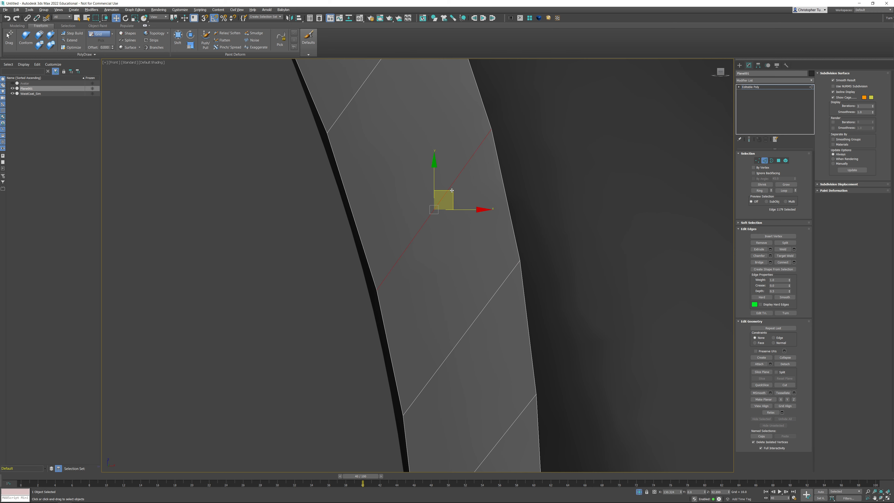
pyautogui.moveTo(450, 193); pyautogui.dragTo(444, 199)
pyautogui.moveTo(411, 191); pyautogui.dragTo(428, 281, button='middle')
pyautogui.click(384, 169)
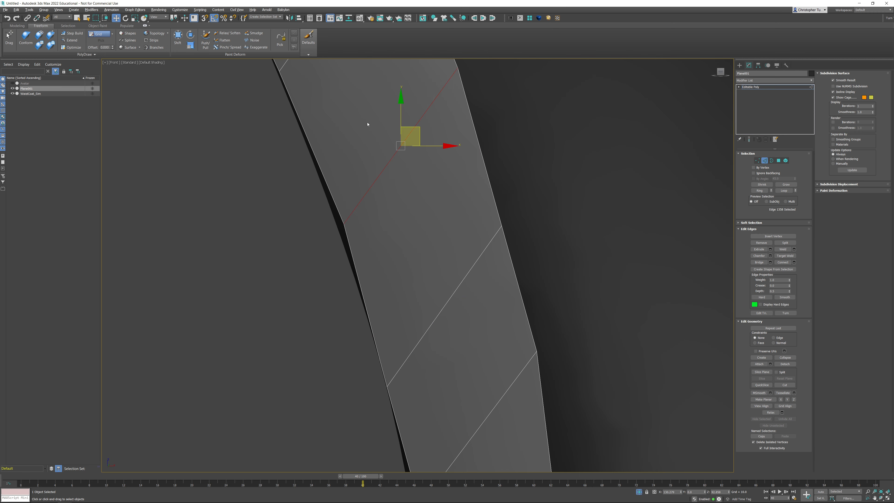
pyautogui.moveTo(420, 129); pyautogui.dragTo(414, 133)
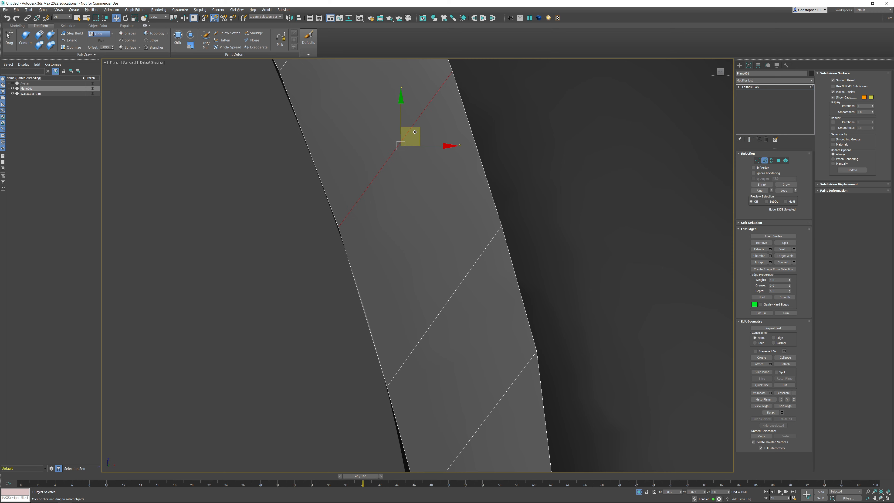
# - Adjust the next two cross edges below the bend outward to cover the exposed pattern border
pyautogui.moveTo(453, 368); pyautogui.dragTo(415, 160, button='middle')
pyautogui.click(446, 211)
pyautogui.moveTo(458, 202); pyautogui.dragTo(452, 211)
pyautogui.moveTo(456, 312); pyautogui.dragTo(442, 164, button='middle')
pyautogui.click(440, 204)
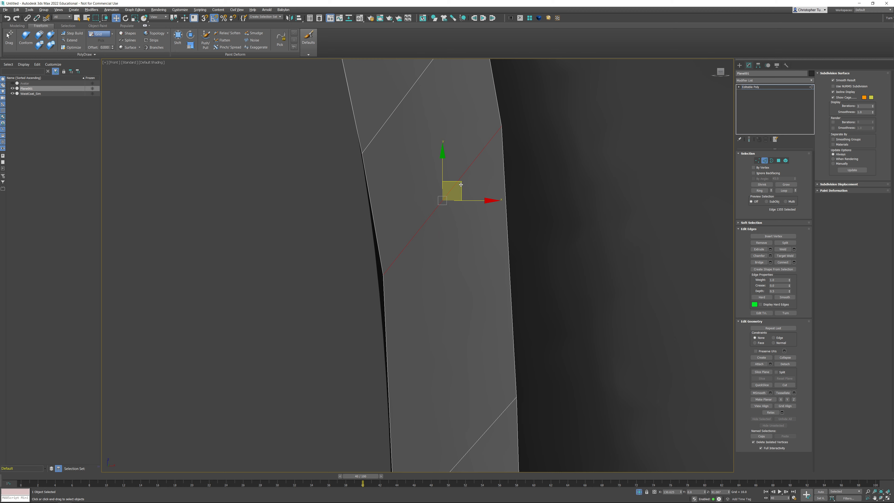
pyautogui.moveTo(460, 185); pyautogui.dragTo(457, 189)
# - Align the cross edges farther down the side strip's straighter stretch with the pattern outline
pyautogui.scroll(-4, 433, 246)
pyautogui.moveTo(432, 282); pyautogui.dragTo(442, 155, button='middle')
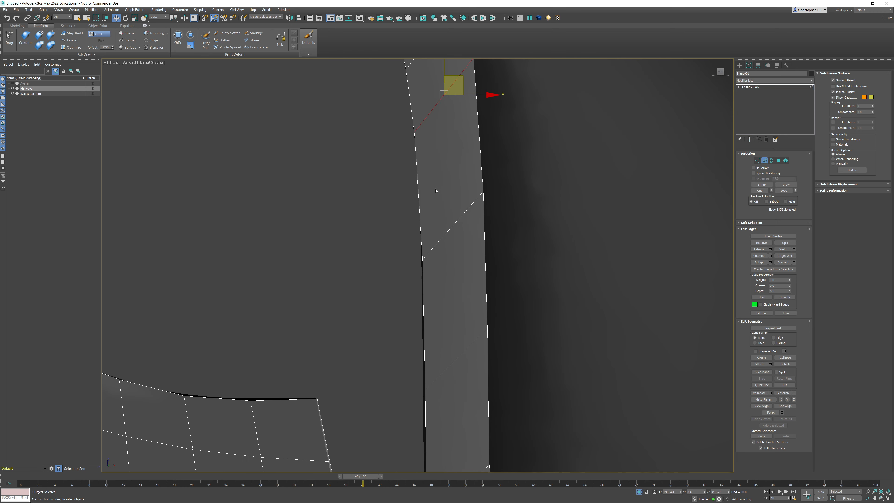
pyautogui.moveTo(446, 322); pyautogui.dragTo(462, 196, button='middle')
pyautogui.click(461, 213)
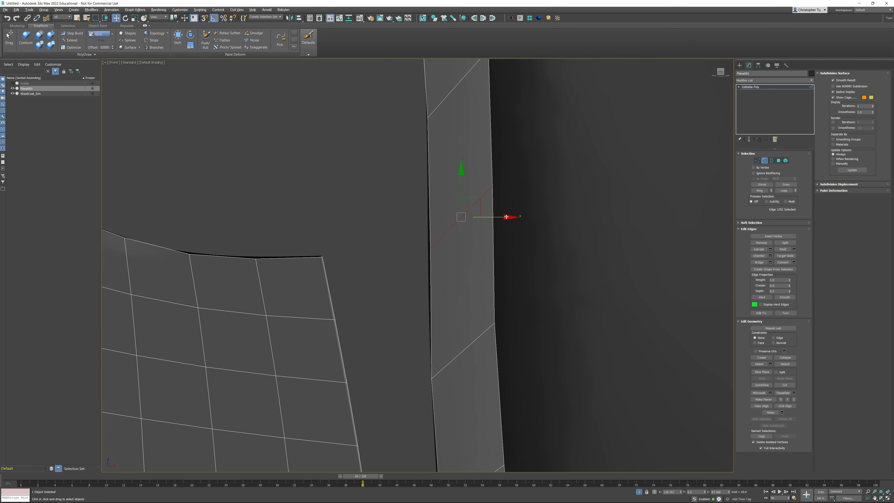
pyautogui.moveTo(473, 348); pyautogui.dragTo(449, 183, button='middle')
pyautogui.click(461, 309)
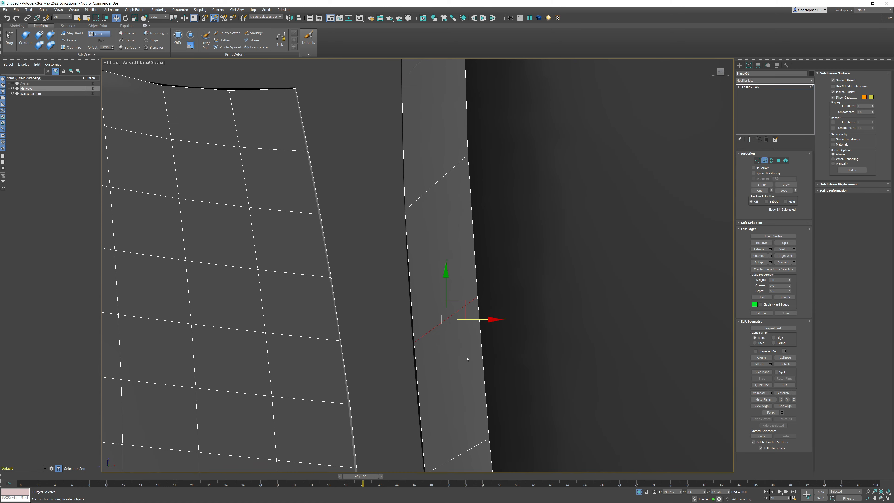
pyautogui.scroll(-3, 492, 318)
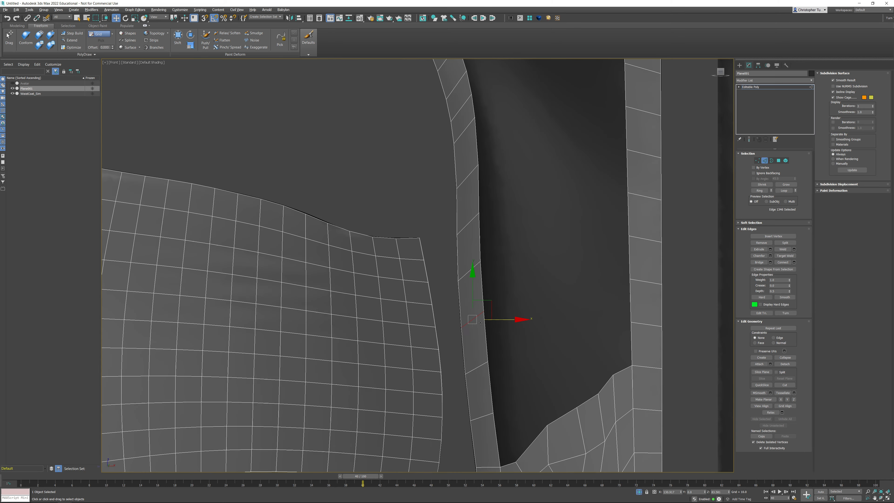
# - Bridge the side strip to the straight vertical strip with successive polygons from the bend down toward the lower rows
pyautogui.moveTo(482, 290); pyautogui.dragTo(387, 359, button='middle')
pyautogui.scroll(-2, 387, 359)
pyautogui.moveTo(425, 232); pyautogui.dragTo(412, 282, button='middle')
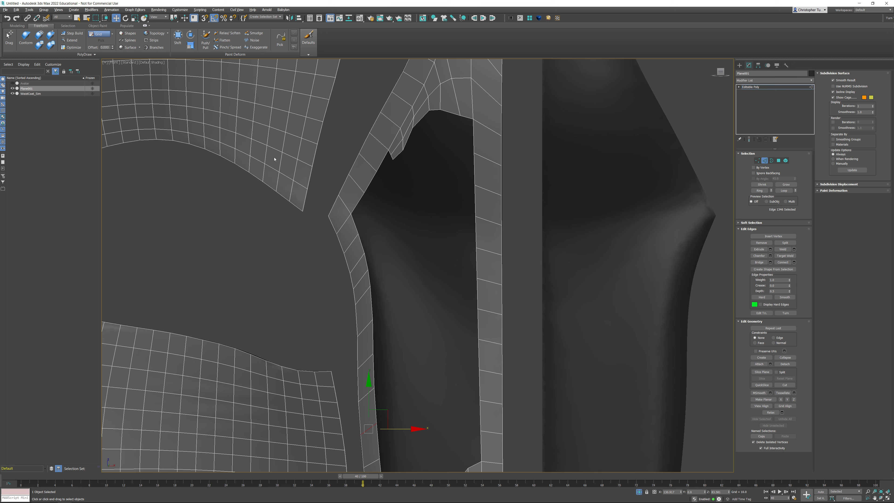
pyautogui.click(71, 40)
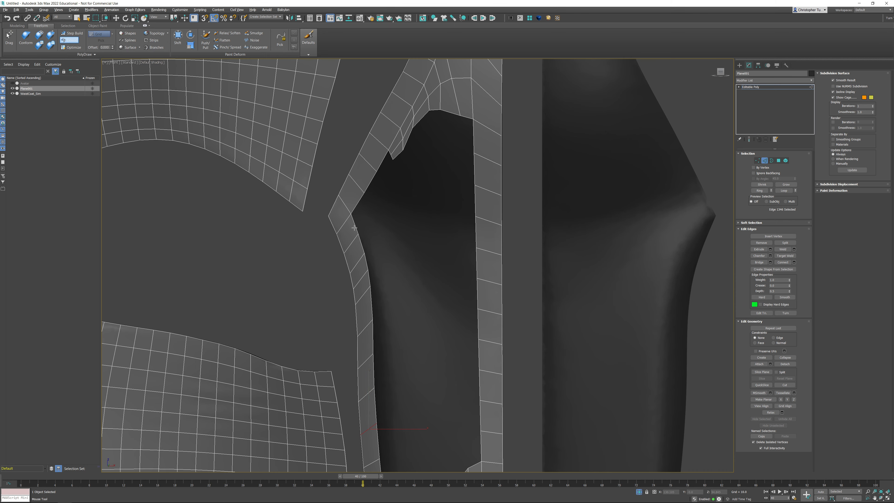
pyautogui.keyDown('ctrl'); pyautogui.keyDown('alt'); pyautogui.moveTo(354, 228); pyautogui.dragTo(476, 228); pyautogui.keyUp('alt'); pyautogui.keyUp('ctrl')
pyautogui.moveTo(427, 287); pyautogui.dragTo(426, 208, button='middle')
pyautogui.keyDown('ctrl'); pyautogui.keyDown('alt'); pyautogui.moveTo(360, 164); pyautogui.dragTo(476, 187); pyautogui.keyUp('alt'); pyautogui.keyUp('ctrl')
pyautogui.keyDown('ctrl'); pyautogui.keyDown('alt'); pyautogui.moveTo(364, 185); pyautogui.dragTo(487, 216); pyautogui.keyUp('alt'); pyautogui.keyUp('ctrl')
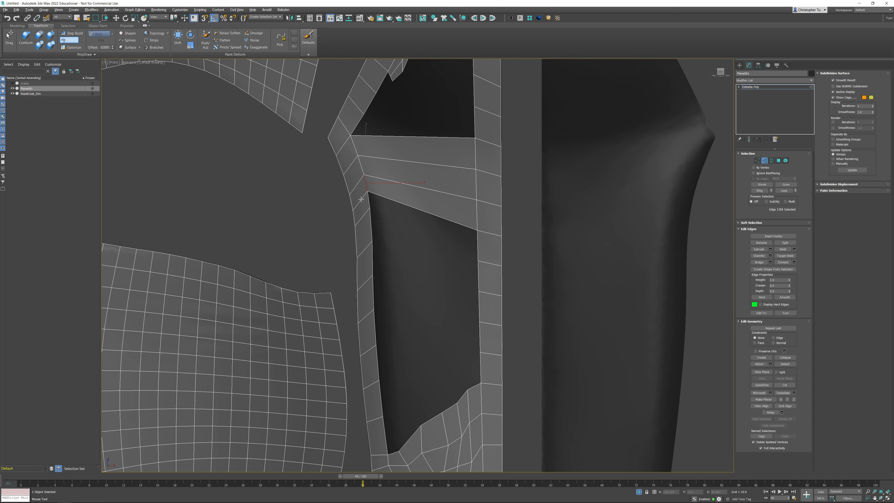
pyautogui.keyDown('ctrl'); pyautogui.keyDown('alt'); pyautogui.moveTo(368, 201); pyautogui.dragTo(478, 245); pyautogui.keyUp('alt'); pyautogui.keyUp('ctrl')
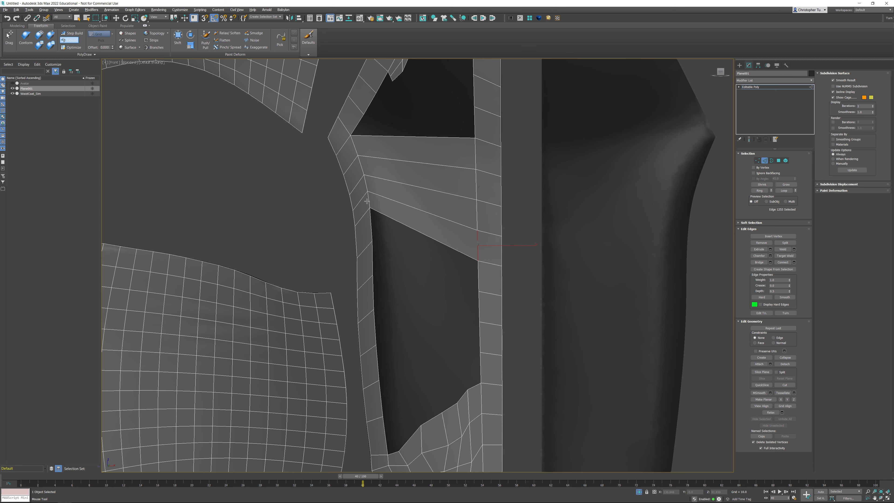
pyautogui.keyDown('ctrl'); pyautogui.keyDown('alt'); pyautogui.moveTo(365, 227); pyautogui.dragTo(477, 247); pyautogui.keyUp('alt'); pyautogui.keyUp('ctrl')
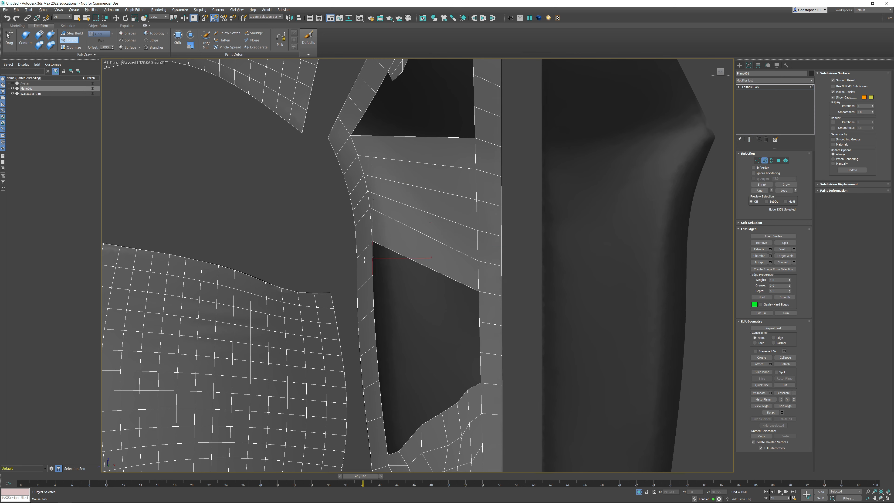
pyautogui.keyDown('ctrl'); pyautogui.keyDown('alt'); pyautogui.moveTo(370, 259); pyautogui.dragTo(489, 305); pyautogui.keyUp('alt'); pyautogui.keyUp('ctrl')
# - Insert extra cross edges in the straight vertical strip beside the remaining hole and clear the edge selection
pyautogui.moveTo(464, 310); pyautogui.dragTo(456, 211, button='middle')
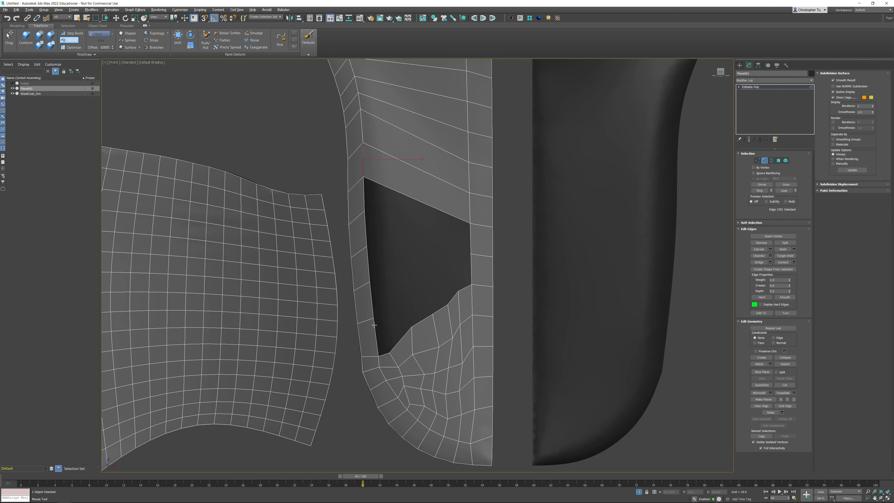
pyautogui.rightClick(471, 257)
pyautogui.click(473, 246)
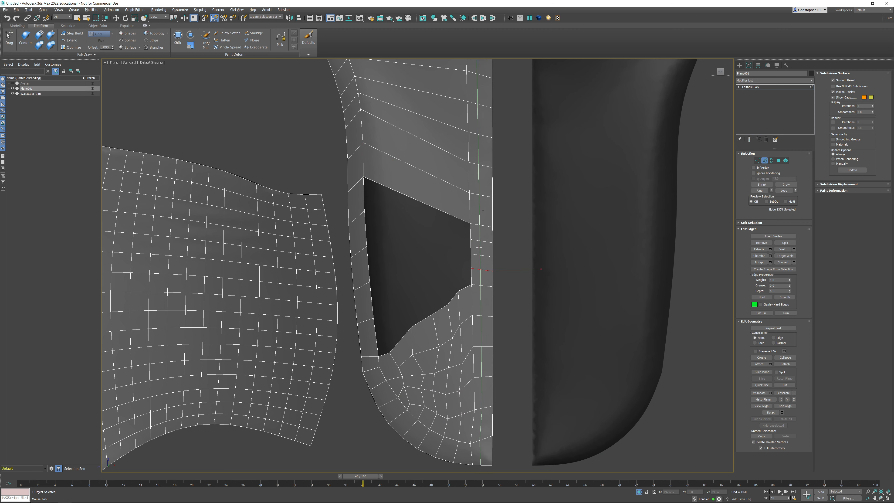
pyautogui.press('w')
pyautogui.click(557, 286)
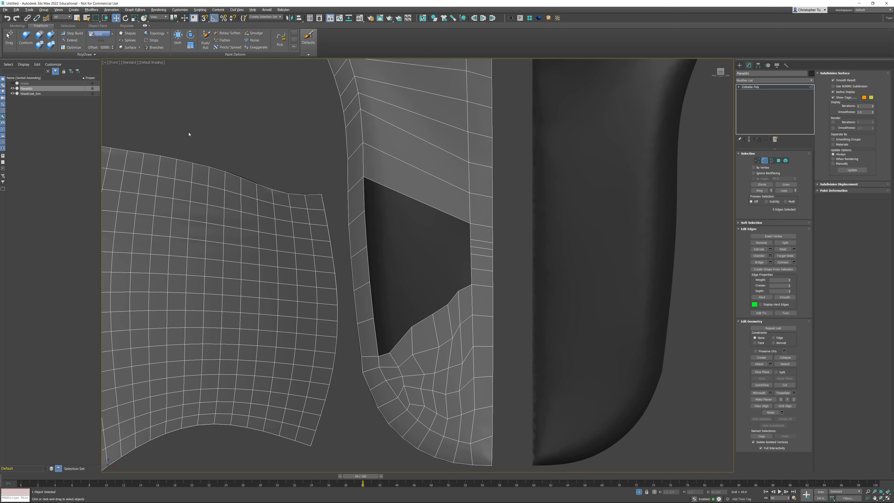
# - Continue bridging the side strip to the added cross edges of the straight vertical strip, stopping just above the lower curved rows
pyautogui.click(70, 40)
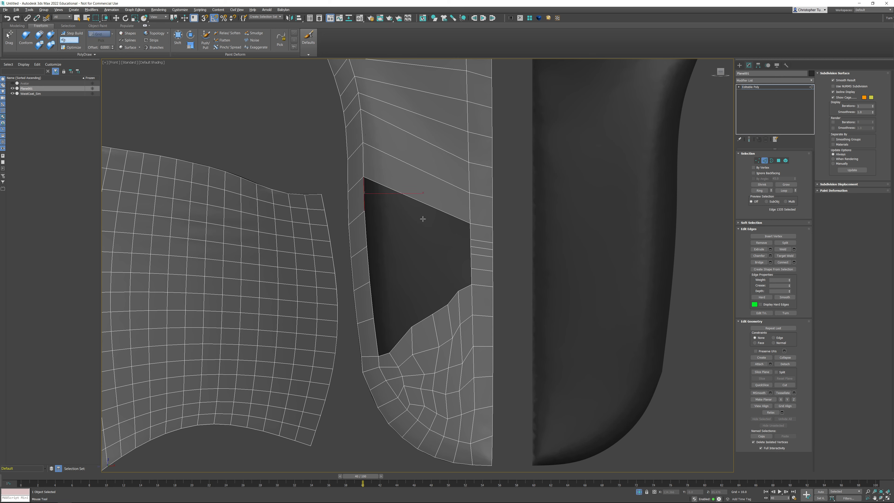
pyautogui.moveTo(422, 218); pyautogui.dragTo(473, 233)
pyautogui.click(471, 242)
pyautogui.hotkey('ctrl', 'z')
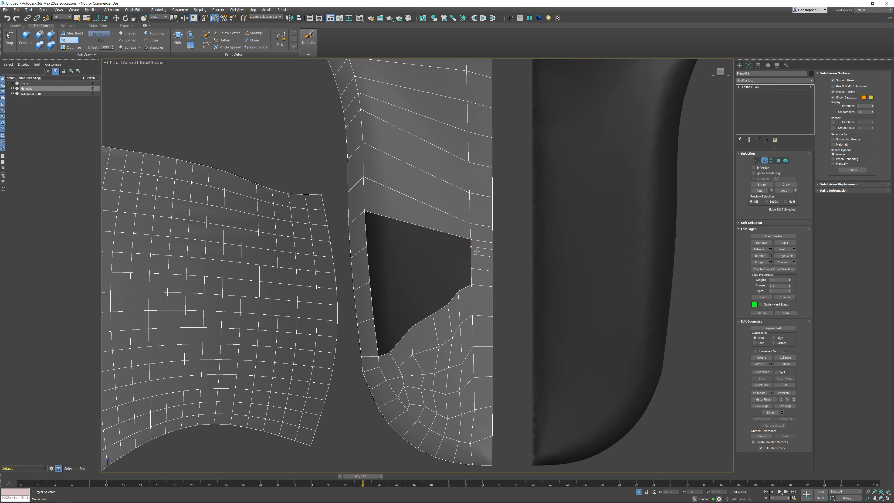
pyautogui.click(367, 232)
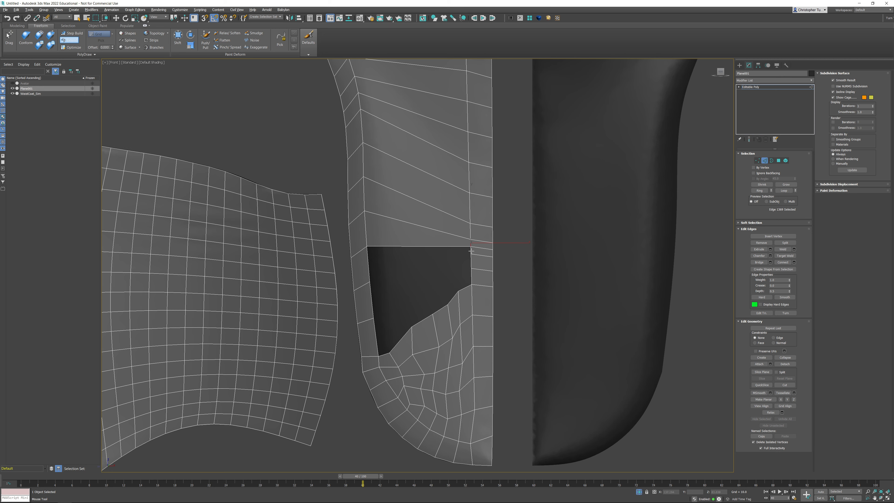
pyautogui.moveTo(468, 249); pyautogui.dragTo(416, 254)
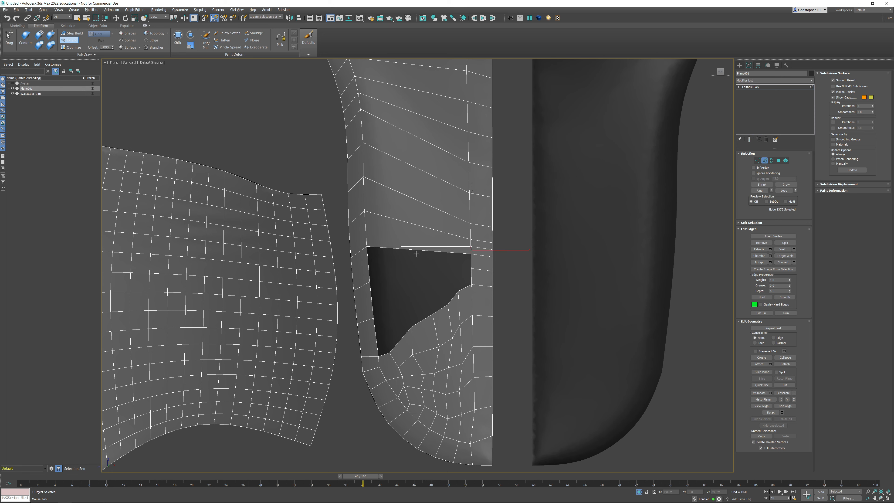
pyautogui.hotkey('ctrl', 'z')
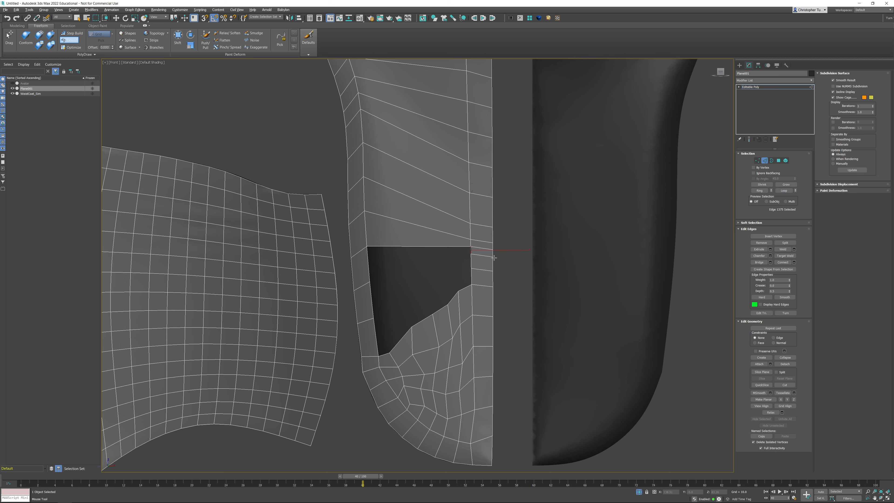
pyautogui.click(370, 267)
pyautogui.keyDown('ctrl'); pyautogui.keyDown('alt'); pyautogui.moveTo(420, 284); pyautogui.dragTo(370, 305); pyautogui.keyUp('alt'); pyautogui.keyUp('ctrl')
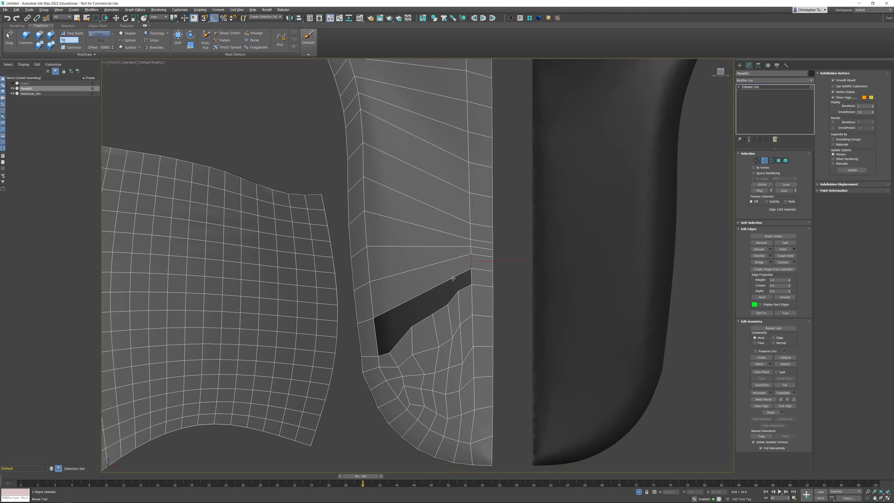
# - Insert five roughly evenly spaced vertical edge loops through the newly bridged rows and clear the edge selection
pyautogui.hotkey('alt', '1')
pyautogui.click(455, 258)
pyautogui.scroll(-3, 454, 258)
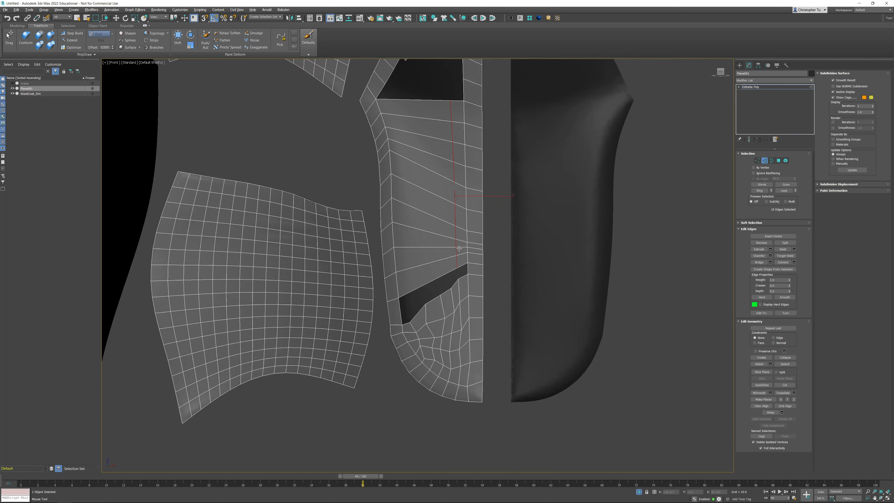
pyautogui.scroll(4, 516, 242)
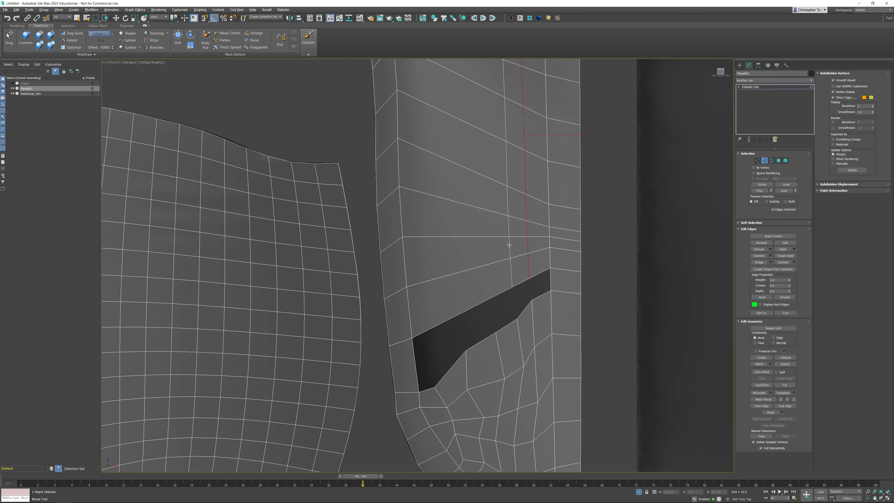
pyautogui.click(514, 243)
pyautogui.click(485, 268)
pyautogui.click(460, 284)
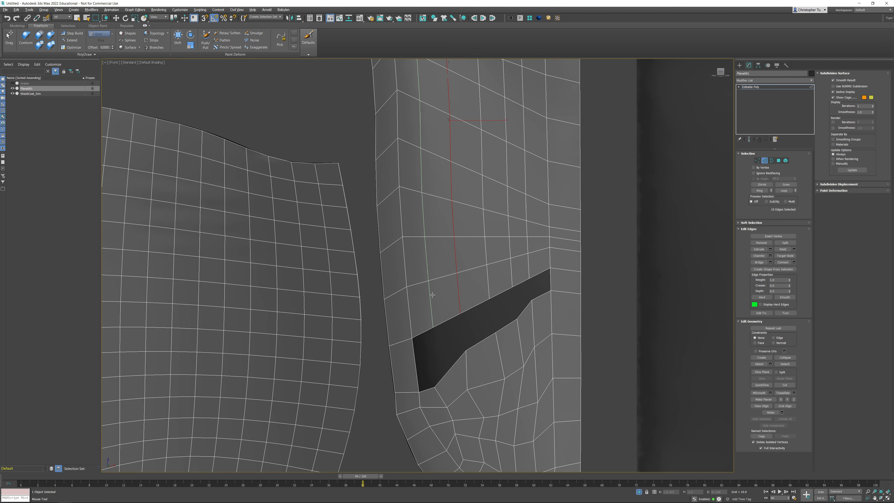
pyautogui.click(430, 295)
pyautogui.rightClick(431, 295)
pyautogui.click(182, 92)
# - Bridge the remaining gap between the new vertical loops and the lower curved rows with polygons
pyautogui.click(66, 41)
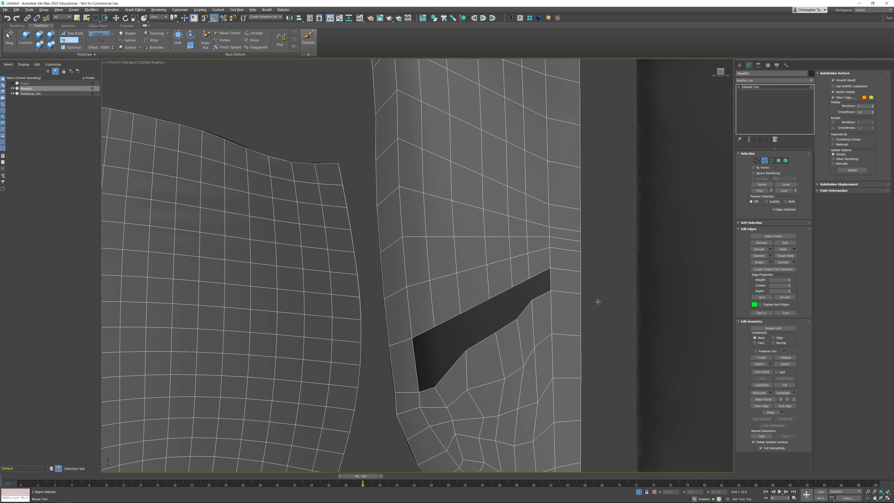
pyautogui.keyDown('ctrl'); pyautogui.keyDown('alt'); pyautogui.moveTo(540, 274); pyautogui.dragTo(506, 325); pyautogui.keyUp('alt'); pyautogui.keyUp('ctrl')
pyautogui.keyDown('ctrl'); pyautogui.keyDown('alt'); pyautogui.moveTo(475, 305); pyautogui.dragTo(456, 387); pyautogui.keyUp('alt'); pyautogui.keyUp('ctrl')
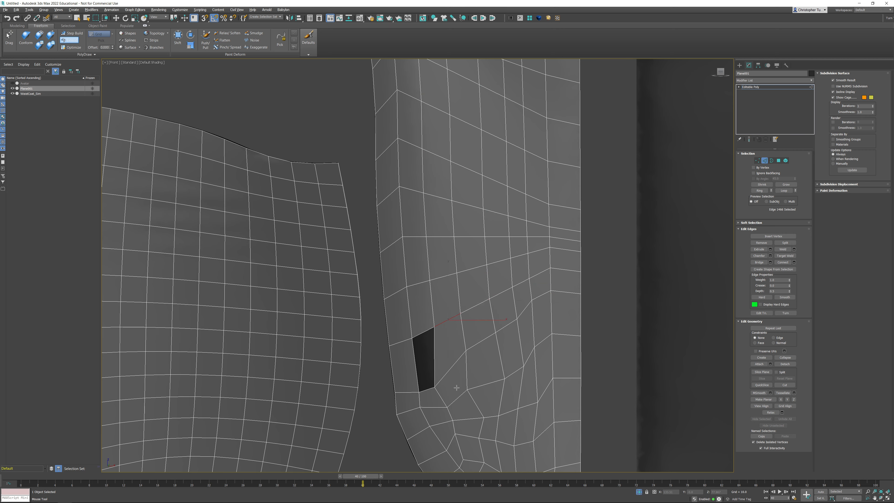
pyautogui.keyDown('ctrl'); pyautogui.keyDown('alt'); pyautogui.moveTo(426, 331); pyautogui.dragTo(433, 409); pyautogui.keyUp('alt'); pyautogui.keyUp('ctrl')
# - Extend a row of quads upward from the lower border of the upper hole, joining both side strips
pyautogui.moveTo(468, 326); pyautogui.dragTo(445, 413, button='middle')
pyautogui.scroll(-3, 460, 378)
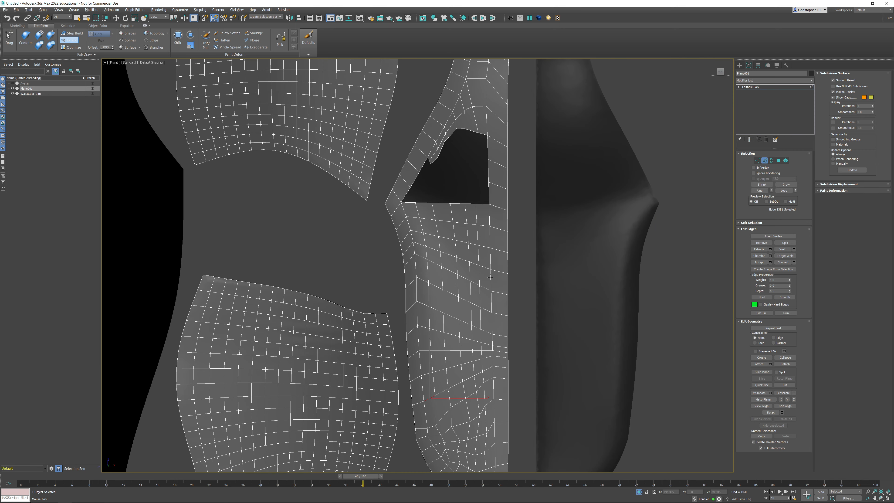
pyautogui.moveTo(474, 225); pyautogui.dragTo(449, 301, button='middle')
pyautogui.scroll(5, 442, 265)
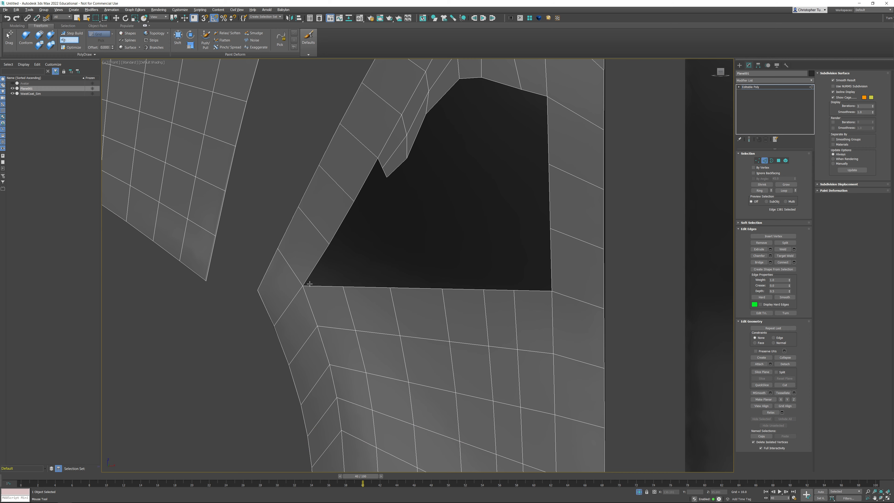
pyautogui.moveTo(305, 285); pyautogui.dragTo(356, 243)
pyautogui.moveTo(346, 282); pyautogui.dragTo(390, 247)
pyautogui.moveTo(393, 284); pyautogui.dragTo(434, 247)
pyautogui.moveTo(444, 285); pyautogui.dragTo(476, 246)
pyautogui.moveTo(482, 287); pyautogui.dragTo(511, 246)
pyautogui.moveTo(513, 288); pyautogui.dragTo(550, 229)
# - Extend a second row of quads above the first one, joining its ends to the next side strip vertices
pyautogui.moveTo(350, 228); pyautogui.dragTo(374, 196)
pyautogui.moveTo(356, 243); pyautogui.dragTo(401, 207)
pyautogui.moveTo(389, 247); pyautogui.dragTo(435, 207)
pyautogui.moveTo(475, 245); pyautogui.dragTo(479, 204)
pyautogui.moveTo(511, 247); pyautogui.dragTo(499, 210)
pyautogui.moveTo(550, 229); pyautogui.dragTo(548, 164)
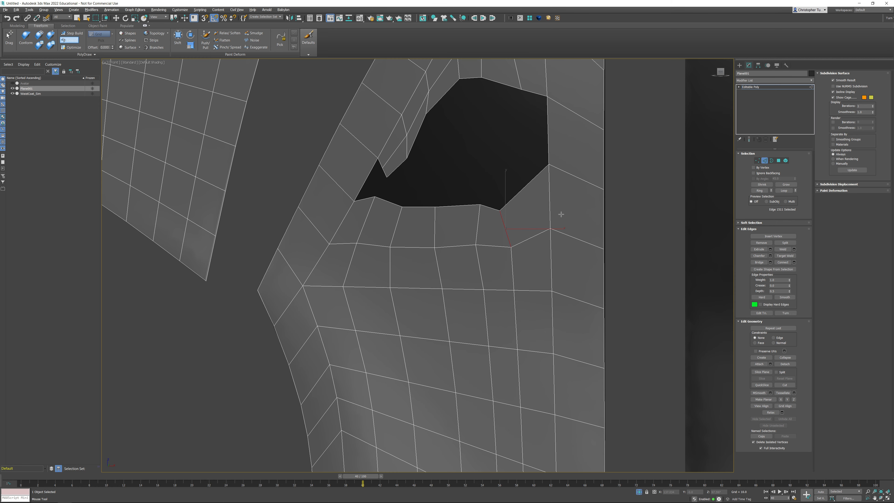
# - Bridge the upper hole's top border edges down to the second quad row with three tall polygons
pyautogui.moveTo(561, 214); pyautogui.dragTo(562, 259, button='middle')
pyautogui.moveTo(542, 149); pyautogui.dragTo(534, 261)
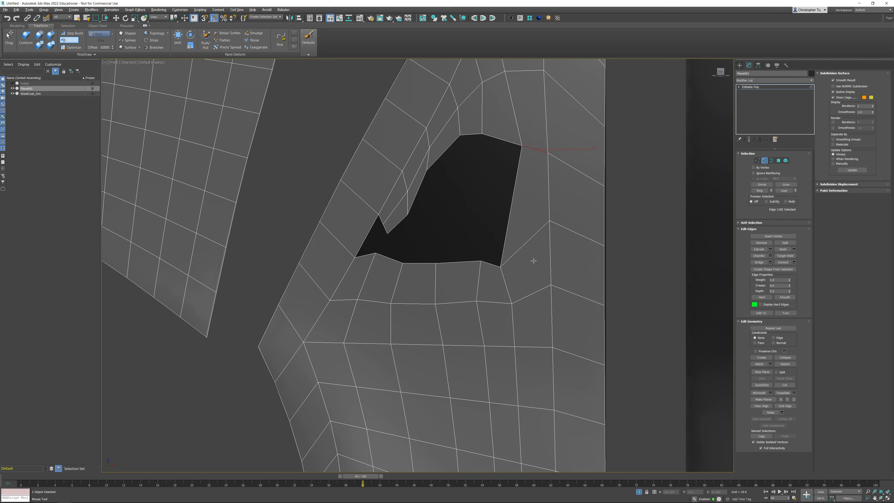
pyautogui.moveTo(505, 130); pyautogui.dragTo(494, 259)
pyautogui.moveTo(469, 121); pyautogui.dragTo(462, 270)
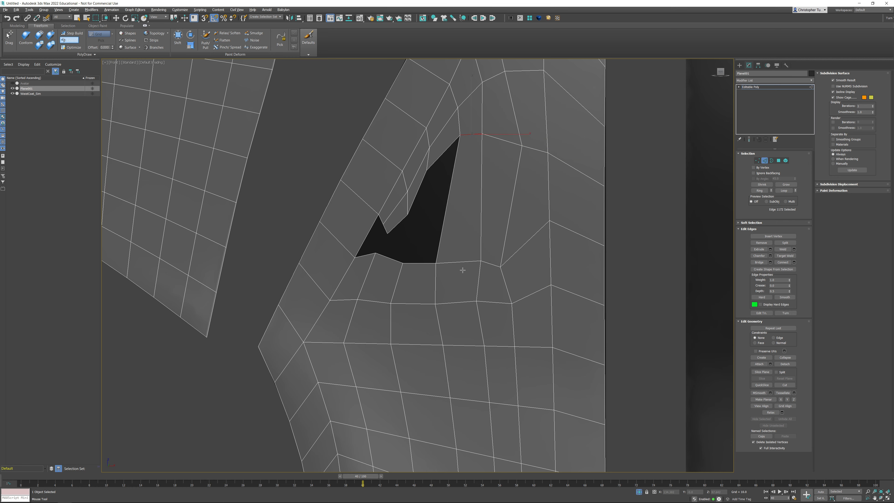
pyautogui.press('w')
# - Close the notch between the side strip and the second quad row, and shift the nearby strip vertices into the hole
pyautogui.scroll(-4, 488, 247)
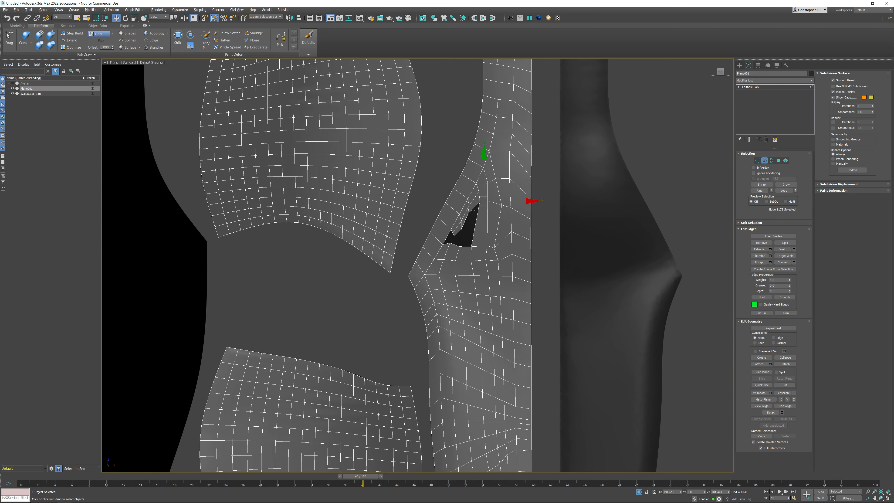
pyautogui.scroll(5, 464, 235)
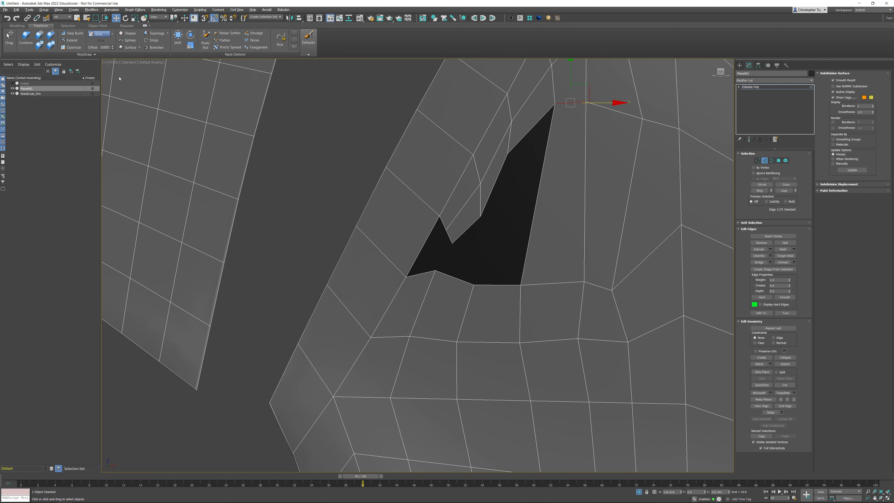
pyautogui.click(69, 40)
pyautogui.moveTo(429, 235); pyautogui.dragTo(445, 237)
pyautogui.hotkey('ctrl', 'z')
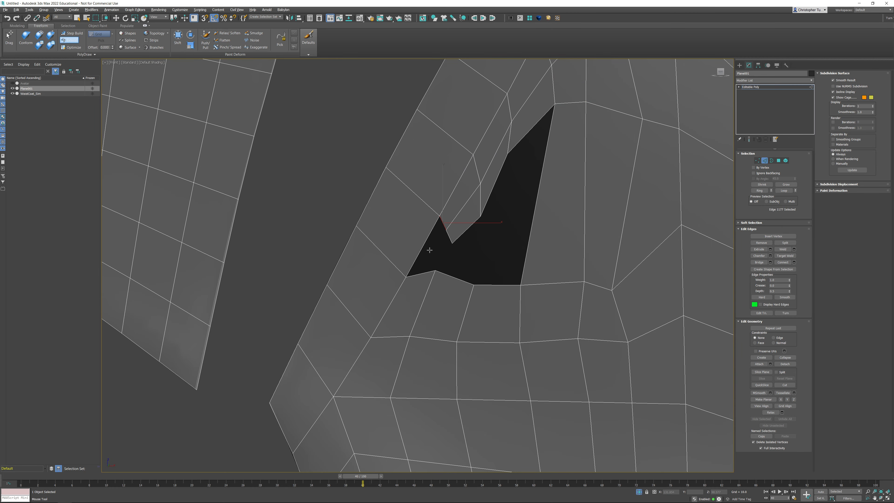
pyautogui.moveTo(420, 275); pyautogui.dragTo(492, 248)
pyautogui.hotkey('ctrl', 'z')
pyautogui.keyDown('ctrl'); pyautogui.keyDown('alt'); pyautogui.keyDown('shift'); pyautogui.moveTo(481, 216); pyautogui.dragTo(501, 198); pyautogui.keyUp('shift'); pyautogui.keyUp('alt'); pyautogui.keyUp('ctrl')
pyautogui.keyDown('ctrl'); pyautogui.keyDown('alt'); pyautogui.keyDown('shift'); pyautogui.moveTo(512, 153); pyautogui.dragTo(527, 142); pyautogui.keyUp('shift'); pyautogui.keyUp('alt'); pyautogui.keyUp('ctrl')
# - Insert two cross edge loops through the tall polygons beside the remaining narrow hole and clear the edge selection
pyautogui.moveTo(546, 168); pyautogui.dragTo(492, 217, button='middle')
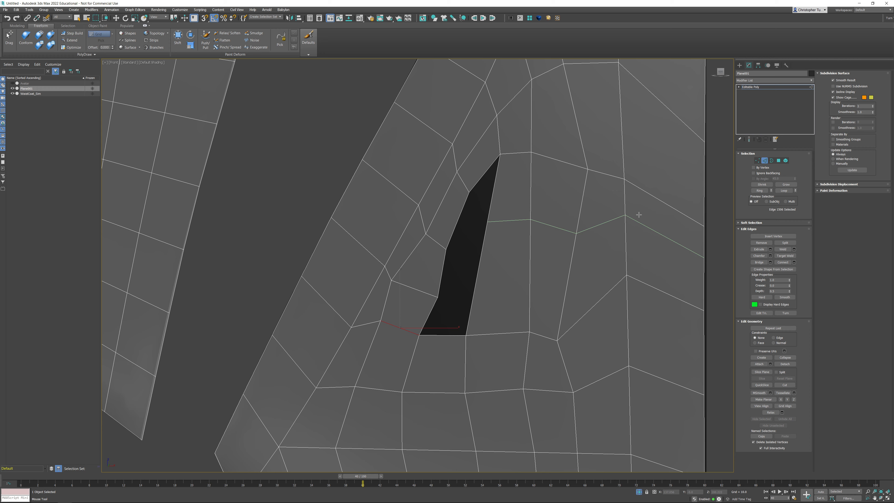
pyautogui.click(630, 231)
pyautogui.click(626, 254)
pyautogui.rightClick(583, 259)
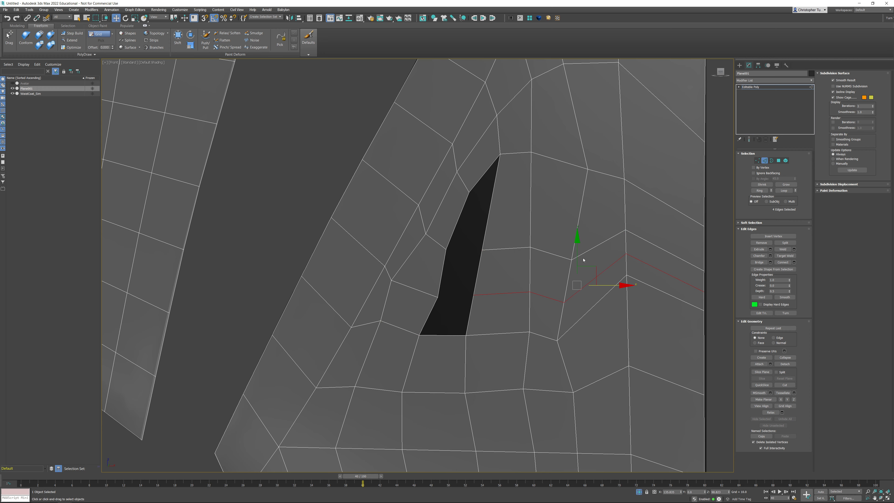
pyautogui.click(305, 169)
# - Bridge the three opposing edge pairs across the narrow hole to close it completely
pyautogui.click(70, 40)
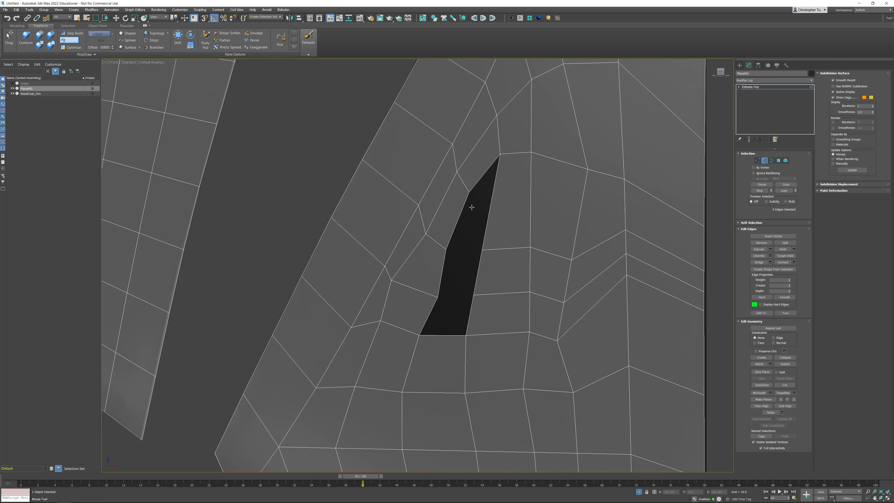
pyautogui.keyDown('ctrl'); pyautogui.keyDown('alt'); pyautogui.moveTo(463, 209); pyautogui.dragTo(510, 215); pyautogui.keyUp('alt'); pyautogui.keyUp('ctrl')
pyautogui.keyDown('ctrl'); pyautogui.keyDown('alt'); pyautogui.moveTo(440, 271); pyautogui.dragTo(477, 272); pyautogui.keyUp('alt'); pyautogui.keyUp('ctrl')
pyautogui.keyDown('ctrl'); pyautogui.keyDown('alt'); pyautogui.moveTo(428, 313); pyautogui.dragTo(470, 313); pyautogui.keyUp('alt'); pyautogui.keyUp('ctrl')
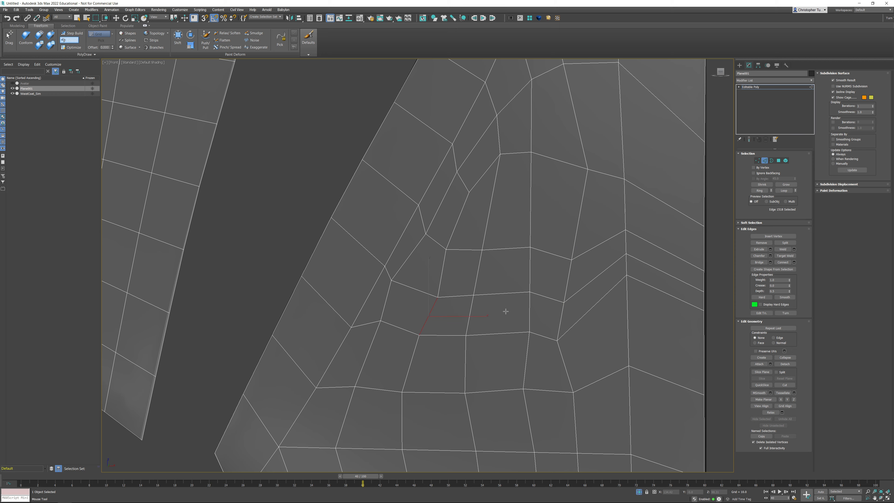
# - Evenly space the vertices along the finished panel's straight vertical border, upper side border and short top edge
pyautogui.scroll(-6, 507, 311)
pyautogui.moveTo(571, 324); pyautogui.dragTo(474, 240, button='middle')
pyautogui.scroll(-2, 452, 240)
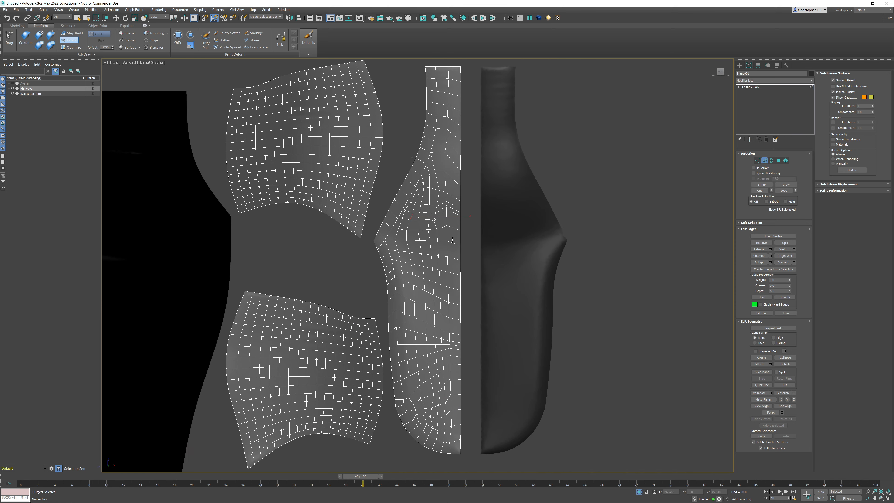
pyautogui.moveTo(497, 269); pyautogui.dragTo(499, 287, button='middle')
pyautogui.press('w')
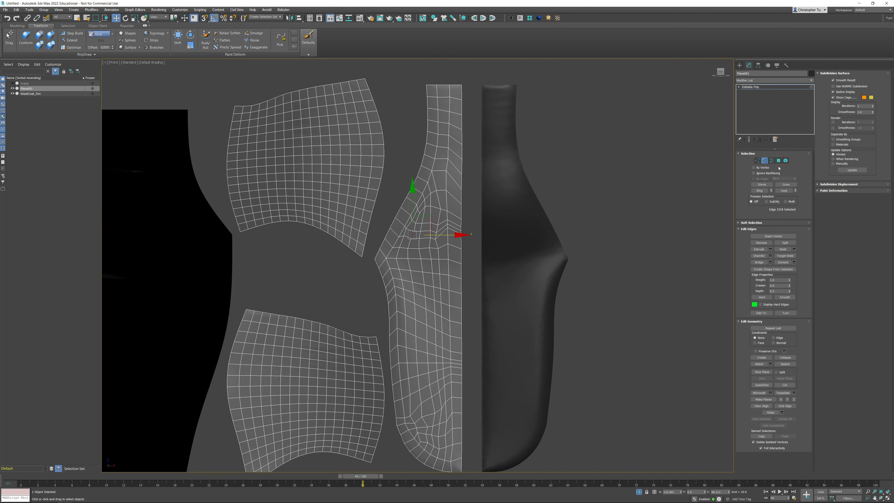
pyautogui.doubleClick(462, 154)
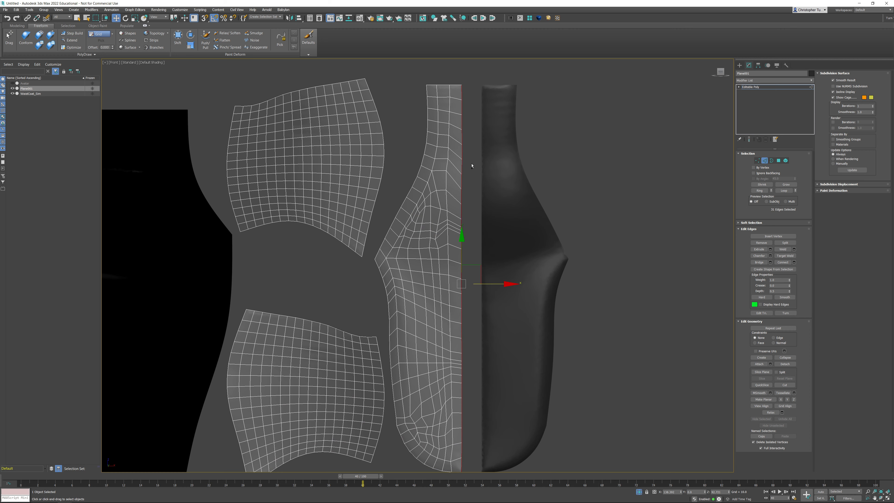
pyautogui.press(';')
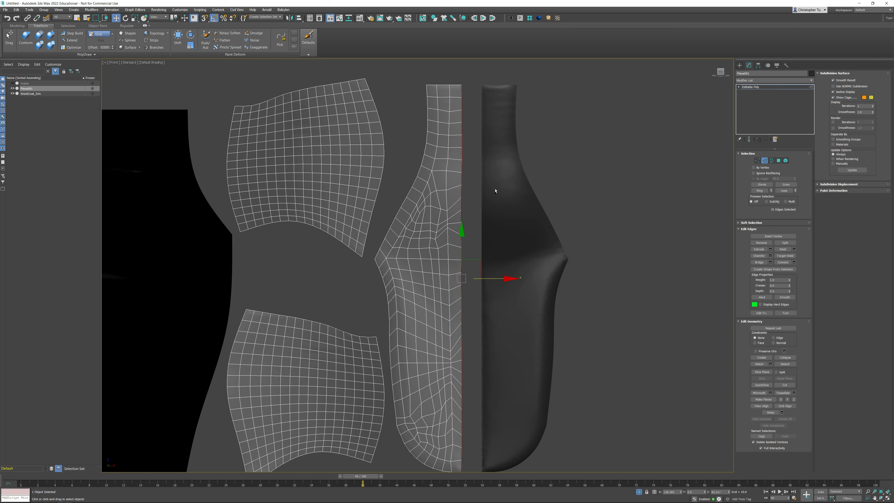
pyautogui.doubleClick(426, 150)
pyautogui.doubleClick(430, 85)
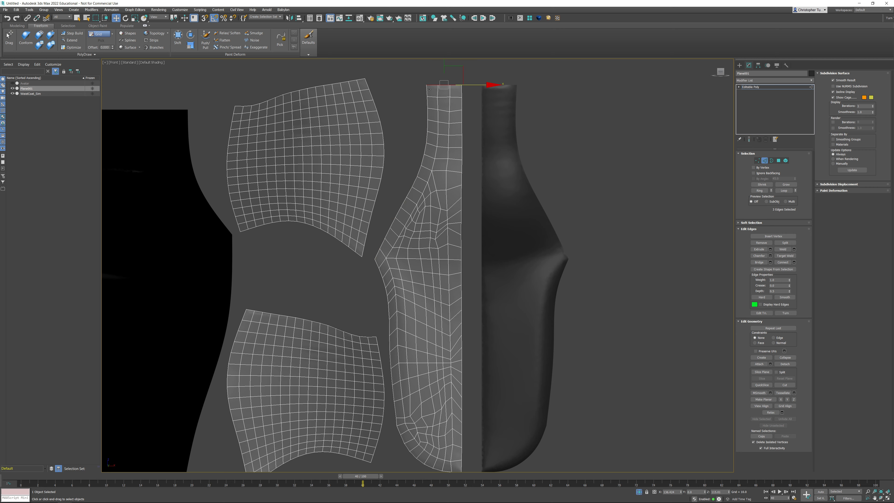
# - Evenly space the vertices along the panel's lower side border, leaving the rounded bottom edges out of the selection
pyautogui.moveTo(456, 322); pyautogui.dragTo(457, 202, button='middle')
pyautogui.click(382, 155)
pyautogui.doubleClick(434, 352)
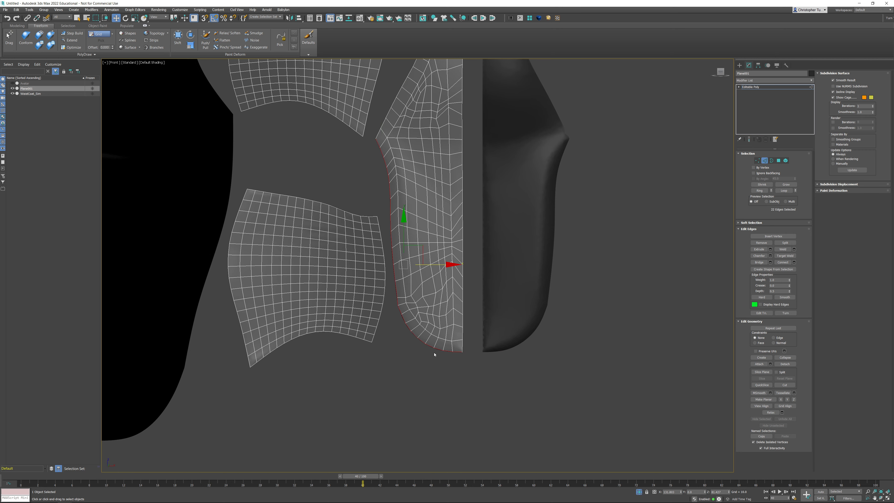
pyautogui.keyDown('alt'); pyautogui.moveTo(414, 332); pyautogui.dragTo(521, 396); pyautogui.keyUp('alt')
pyautogui.press(';')
# - Select only the border edges around the panel's rounded bottom corner
pyautogui.doubleClick(398, 309)
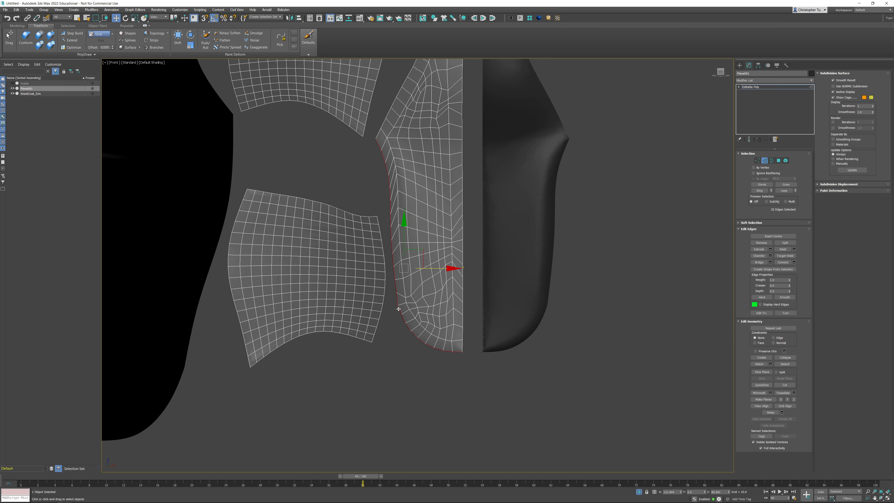
pyautogui.keyDown('alt'); pyautogui.moveTo(402, 277); pyautogui.dragTo(405, 259); pyautogui.keyUp('alt')
pyautogui.keyDown('alt'); pyautogui.moveTo(369, 136); pyautogui.dragTo(434, 262); pyautogui.keyUp('alt')
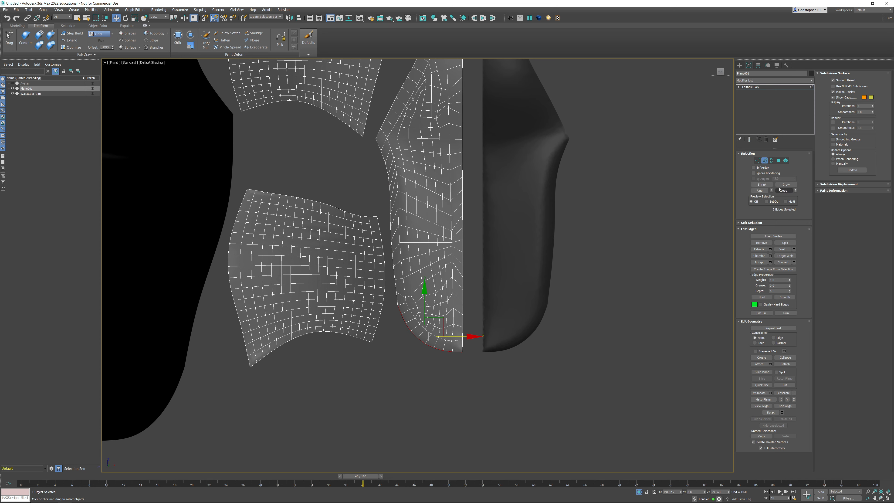
# - Select all vertices of the finished panel, relax them to even out the quads, and clear the selection
pyautogui.keyDown('ctrl'); pyautogui.click(785, 160); pyautogui.keyUp('ctrl')
pyautogui.keyDown('ctrl'); pyautogui.click(758, 161); pyautogui.keyUp('ctrl')
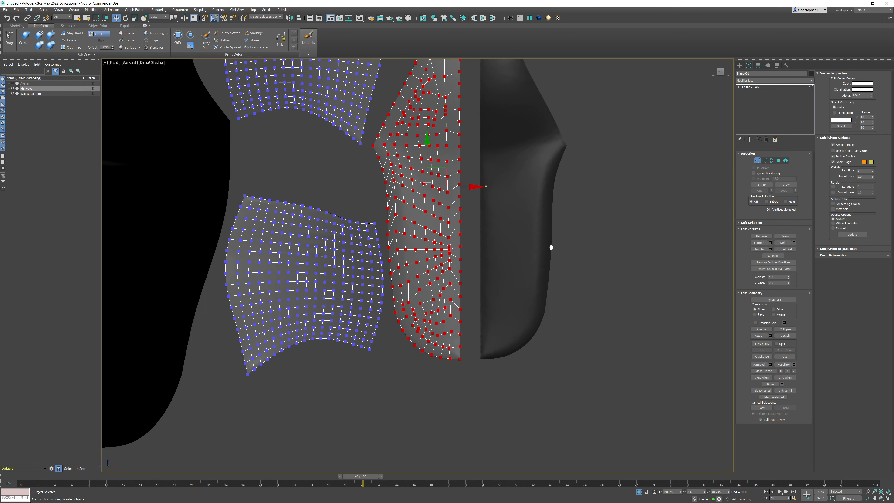
pyautogui.moveTo(551, 247); pyautogui.dragTo(517, 314, button='middle')
pyautogui.click(781, 384)
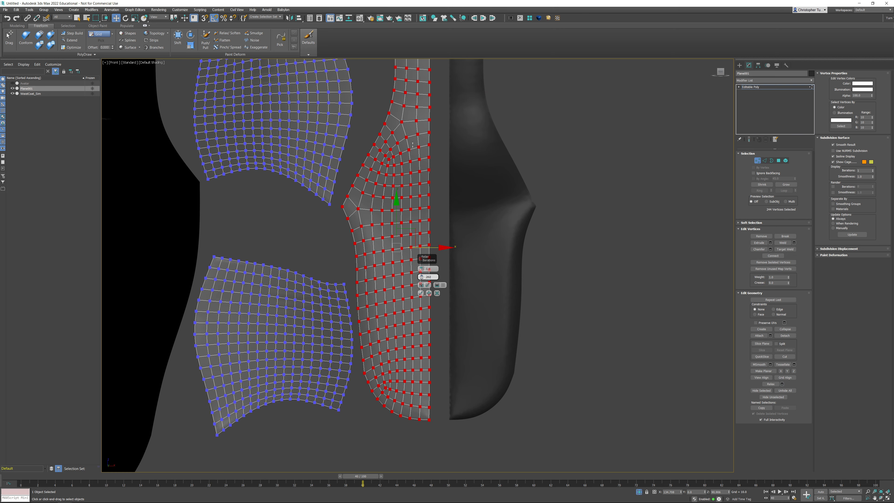
pyautogui.click(421, 293)
pyautogui.click(568, 248)
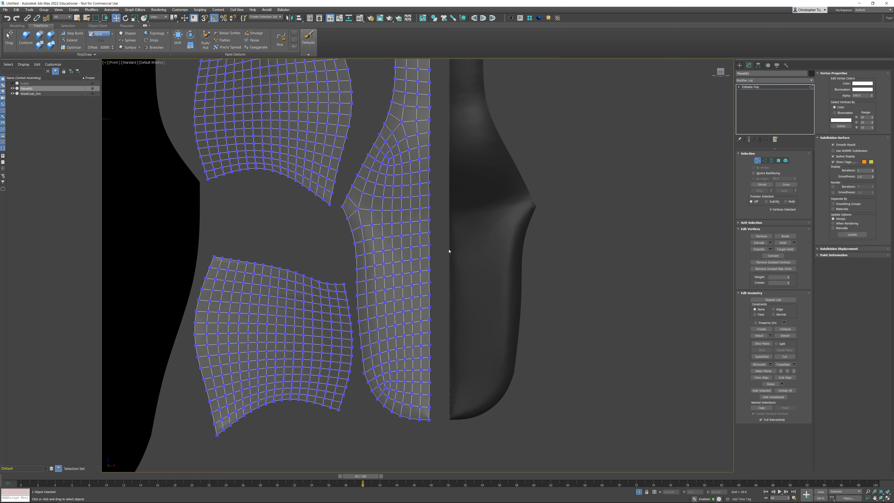
pyautogui.moveTo(361, 179)
pyautogui.mouseDown(button='middle')
pyautogui.moveTo(350, 244)
pyautogui.moveTo(374, 187)
pyautogui.mouseUp(button='middle')
pyautogui.moveTo(340, 260); pyautogui.dragTo(344, 323, button='middle')
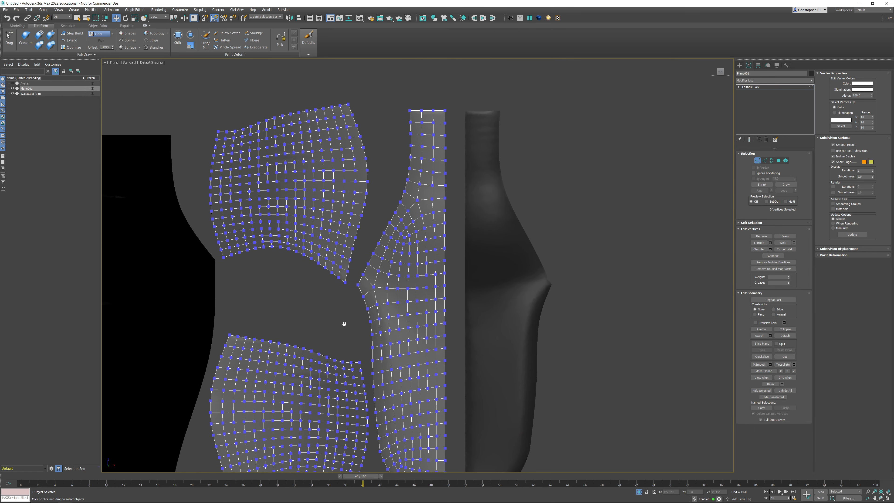
# - Duplicate the finished panel as an element onto the matching pattern piece across the centre opening
pyautogui.moveTo(383, 248); pyautogui.dragTo(422, 197, button='middle')
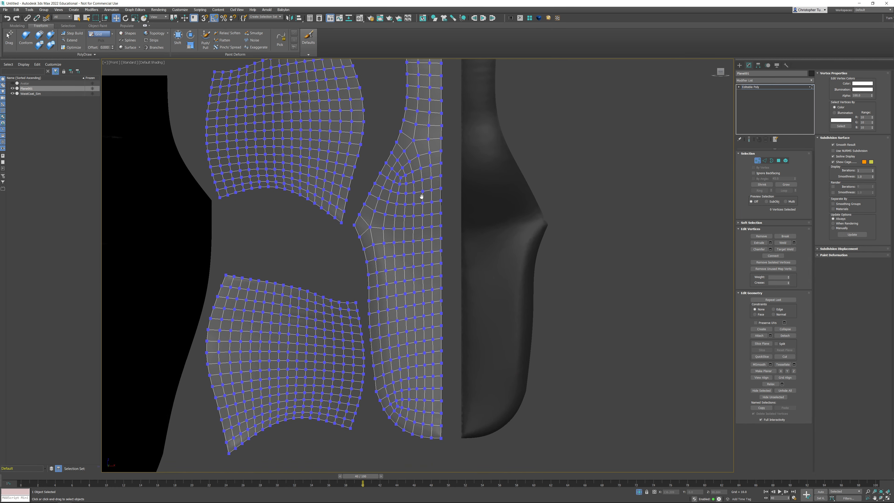
pyautogui.click(785, 161)
pyautogui.click(427, 259)
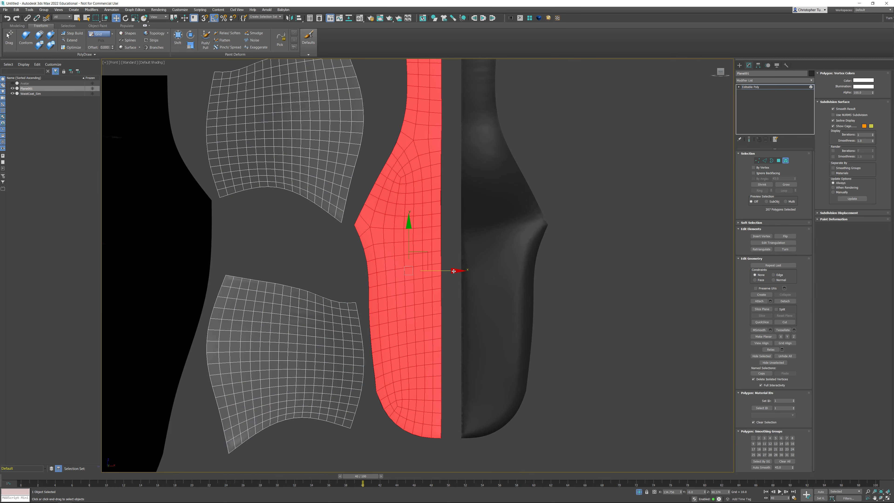
pyautogui.keyDown('shift'); pyautogui.moveTo(454, 271); pyautogui.dragTo(538, 271); pyautogui.keyUp('shift')
pyautogui.click(472, 259)
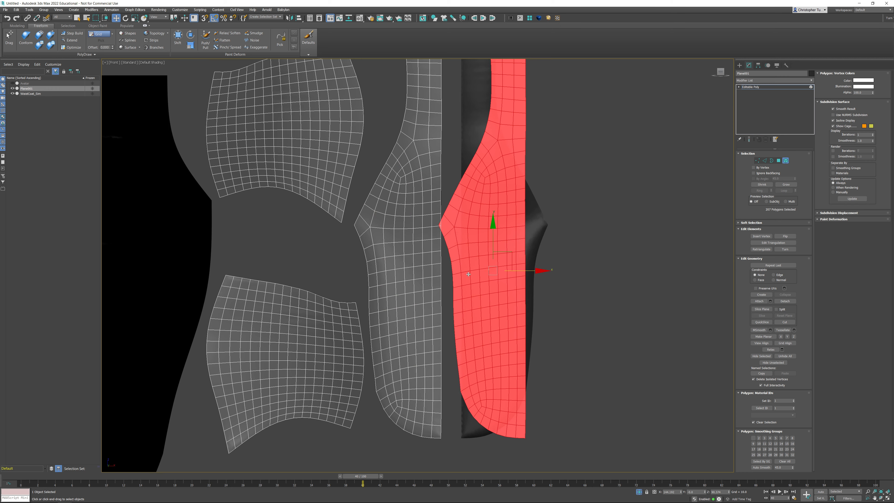
# - Turn the copied panel half around its vertical axis into a mirror image, straighten it in the top view, and flip its normals
pyautogui.press('e')
pyautogui.moveTo(468, 274); pyautogui.dragTo(512, 277)
pyautogui.moveTo(481, 189); pyautogui.dragTo(508, 245, button='middle')
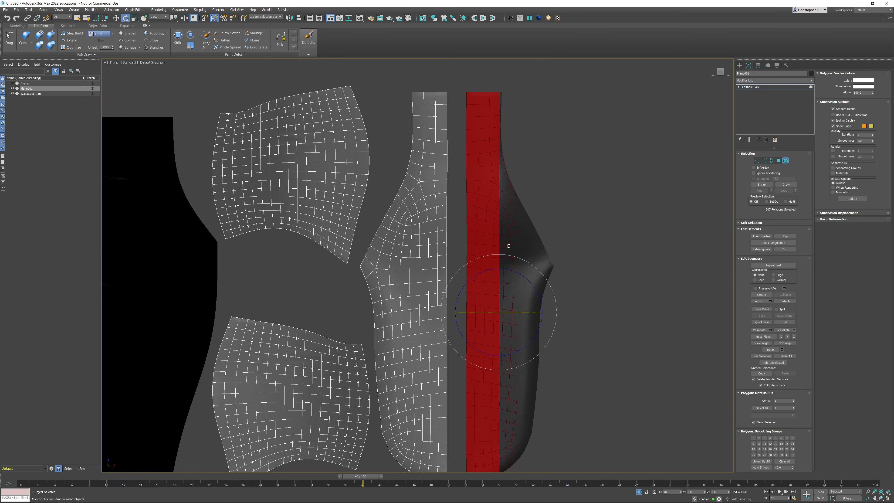
pyautogui.press('t')
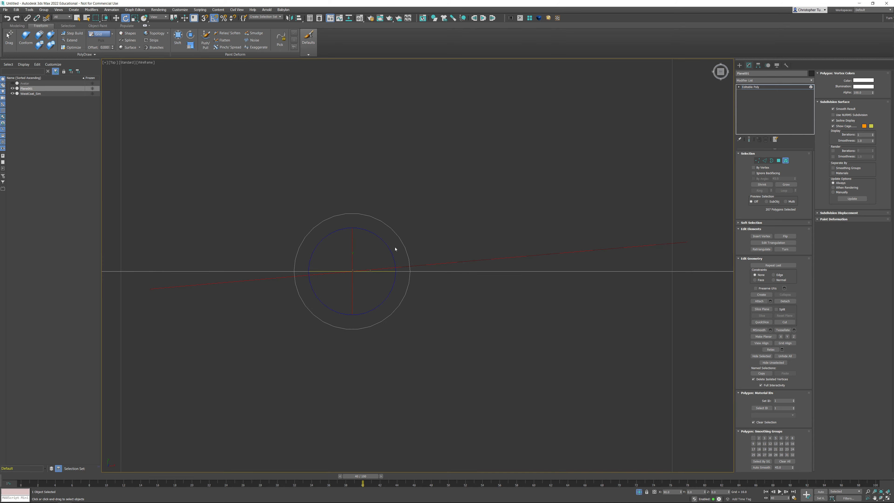
pyautogui.moveTo(395, 249); pyautogui.dragTo(391, 243)
pyautogui.press('f')
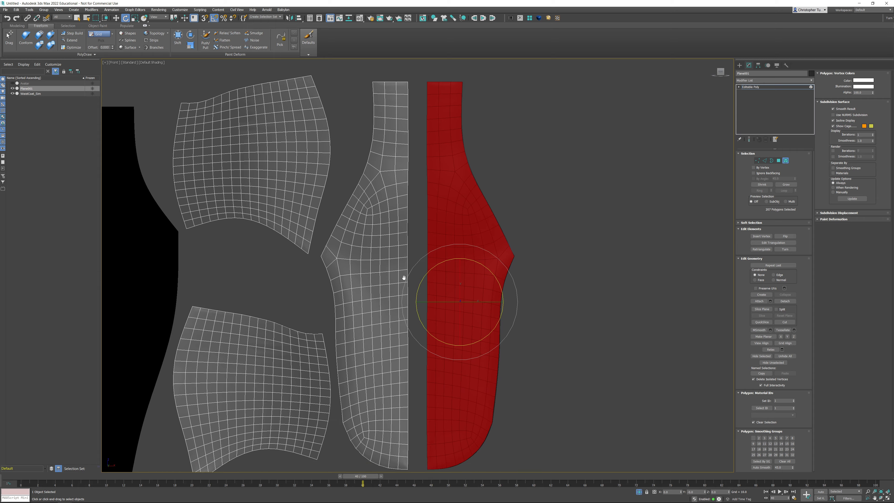
pyautogui.press('w')
pyautogui.click(785, 236)
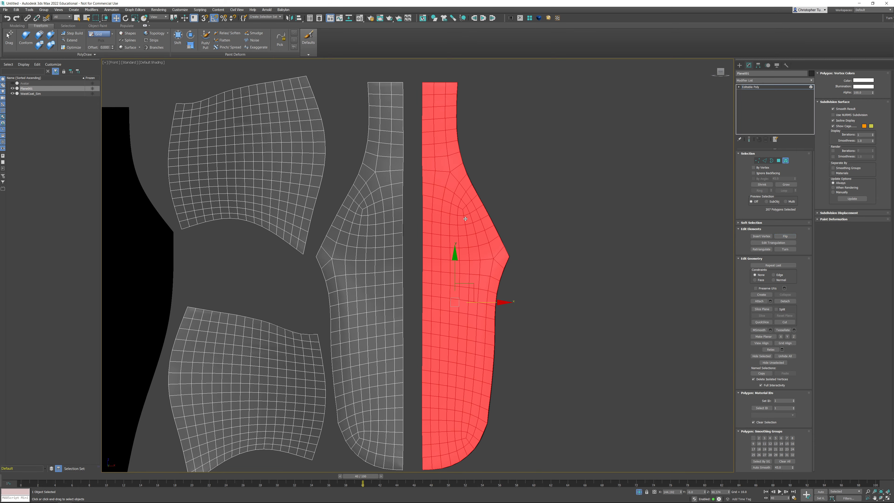
# - Nudge the mirrored panel into alignment with the pattern outline at its pointed side corner and clear the selection
pyautogui.scroll(8, 531, 296)
pyautogui.moveTo(531, 297); pyautogui.dragTo(445, 63, button='middle')
pyautogui.moveTo(554, 287); pyautogui.dragTo(553, 287)
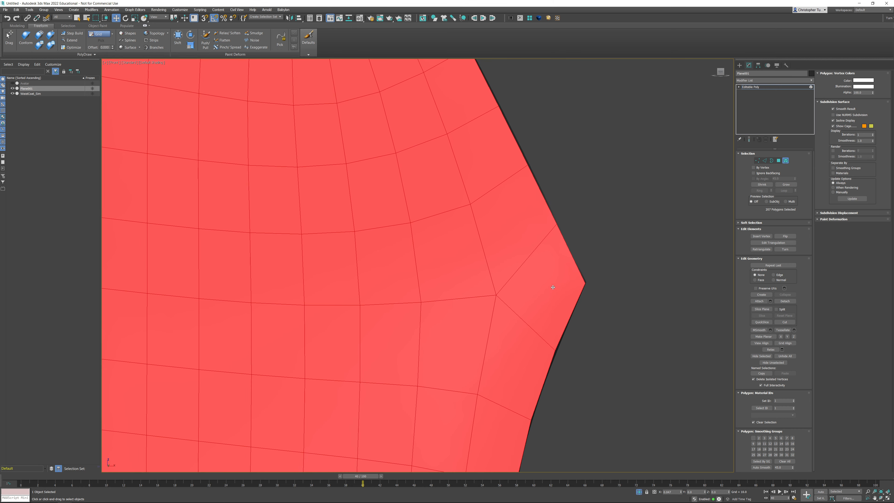
pyautogui.scroll(-8, 554, 286)
pyautogui.click(584, 283)
# - Select the column of polygons along the upper sleeve panel's curved side and copy it beside the neighbouring black panel's armhole curve
pyautogui.moveTo(363, 313); pyautogui.dragTo(470, 265, button='middle')
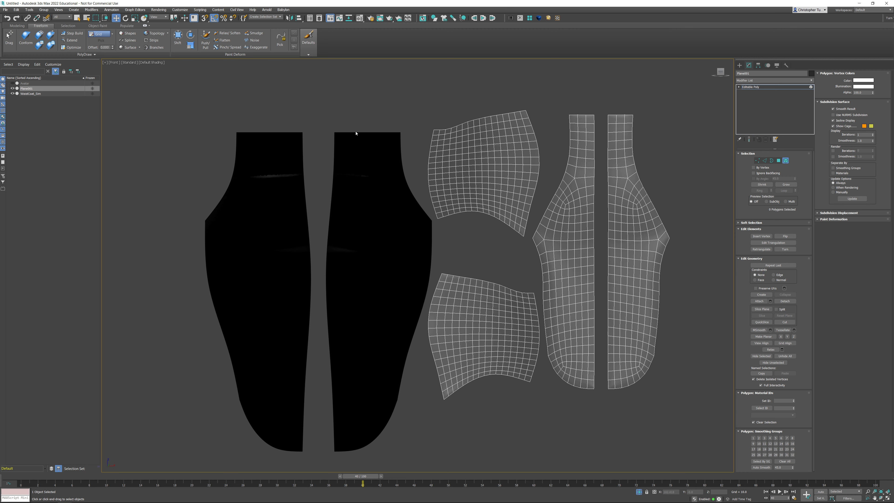
pyautogui.click(779, 160)
pyautogui.click(451, 114)
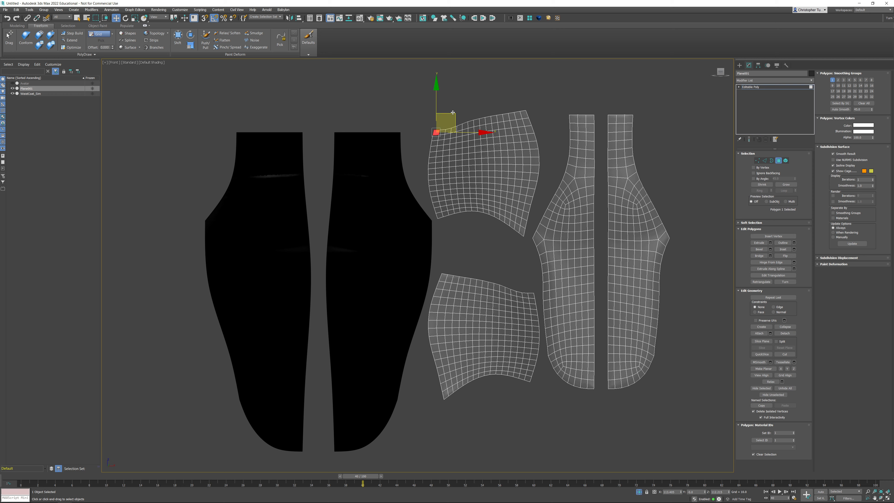
pyautogui.scroll(4, 441, 114)
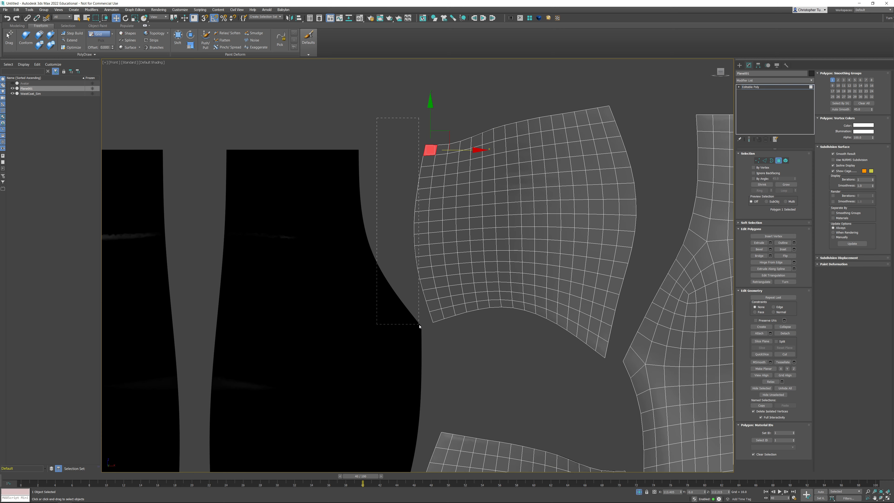
pyautogui.moveTo(420, 326); pyautogui.dragTo(418, 325)
pyautogui.keyDown('ctrl'); pyautogui.moveTo(424, 155); pyautogui.dragTo(426, 159); pyautogui.keyUp('ctrl')
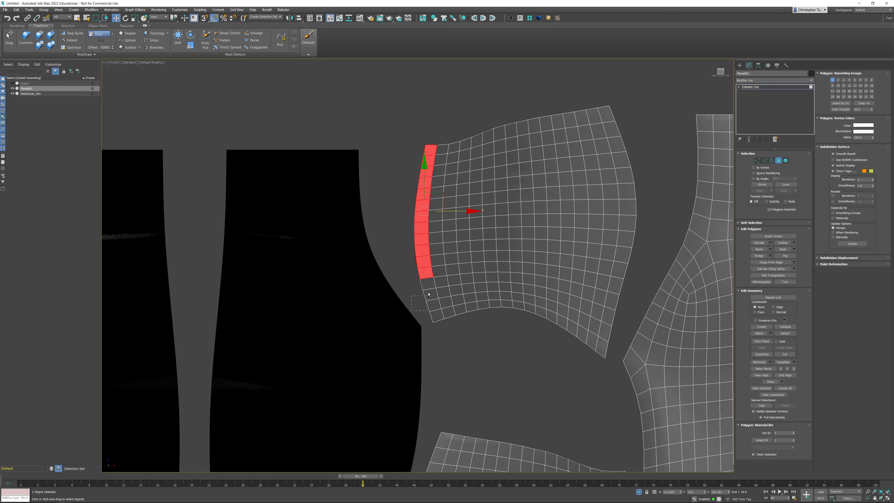
pyautogui.keyDown('ctrl'); pyautogui.moveTo(428, 293); pyautogui.dragTo(429, 293); pyautogui.keyUp('ctrl')
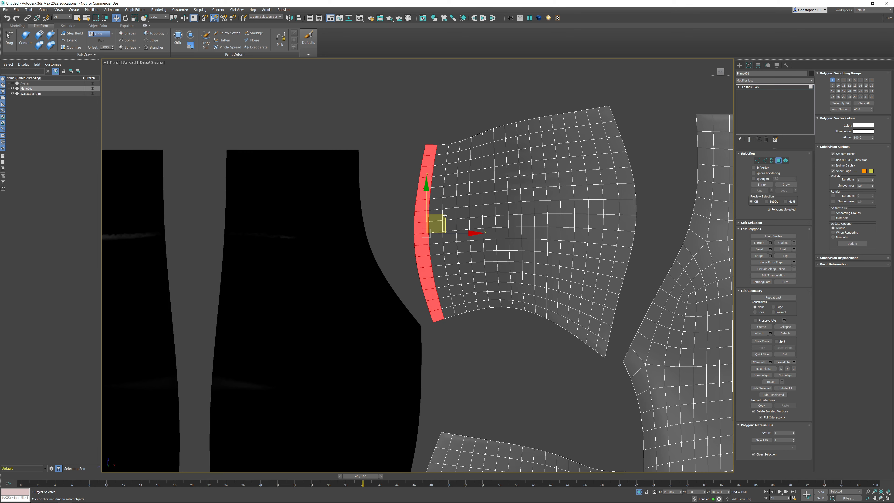
pyautogui.moveTo(431, 220)
pyautogui.keyDown('shift'); pyautogui.mouseDown()
pyautogui.moveTo(396, 208)
pyautogui.moveTo(387, 224)
pyautogui.mouseUp(); pyautogui.keyUp('shift')
pyautogui.click(472, 259)
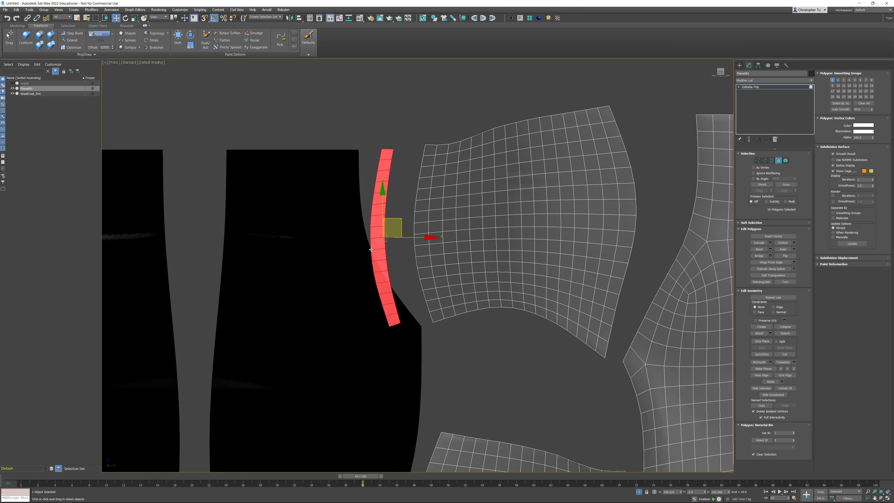
# - Rotate and move the copied polygon strip so it follows the black panel's armhole curve from the top corner downwards
pyautogui.scroll(3, 397, 225)
pyautogui.press('e')
pyautogui.moveTo(424, 200); pyautogui.dragTo(416, 198)
pyautogui.moveTo(407, 199); pyautogui.dragTo(410, 247, button='middle')
pyautogui.press('w')
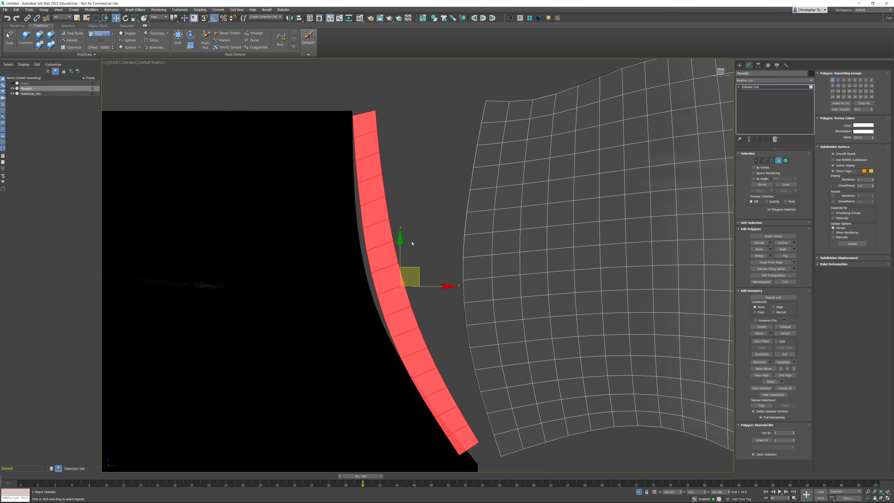
pyautogui.moveTo(420, 267); pyautogui.dragTo(419, 263)
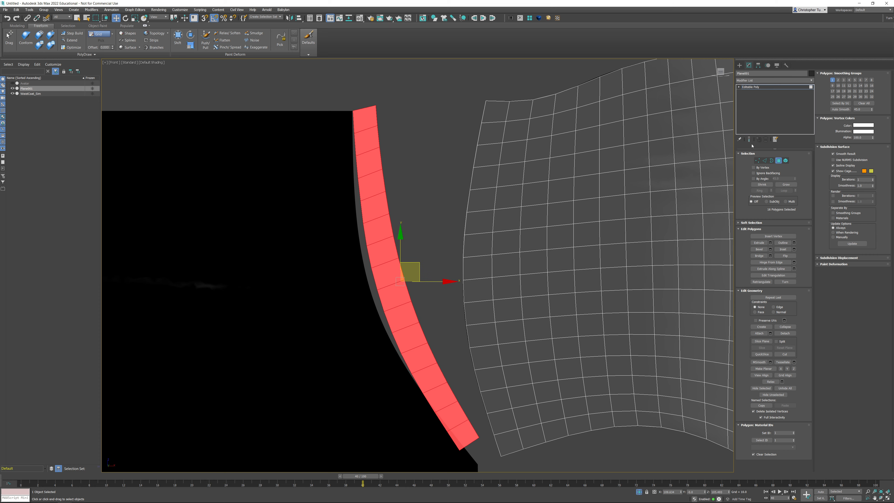
# - Move the strip's bottom vertex pair to the armhole's lower corner and the next pair onto the curve
pyautogui.click(757, 160)
pyautogui.scroll(10, 443, 205)
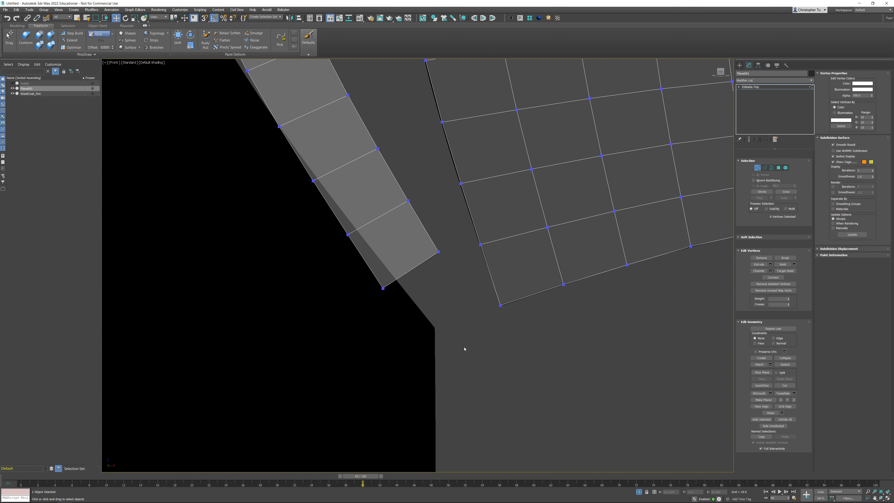
pyautogui.moveTo(464, 348); pyautogui.dragTo(372, 245)
pyautogui.moveTo(427, 252); pyautogui.dragTo(480, 291)
pyautogui.moveTo(417, 257); pyautogui.dragTo(417, 257)
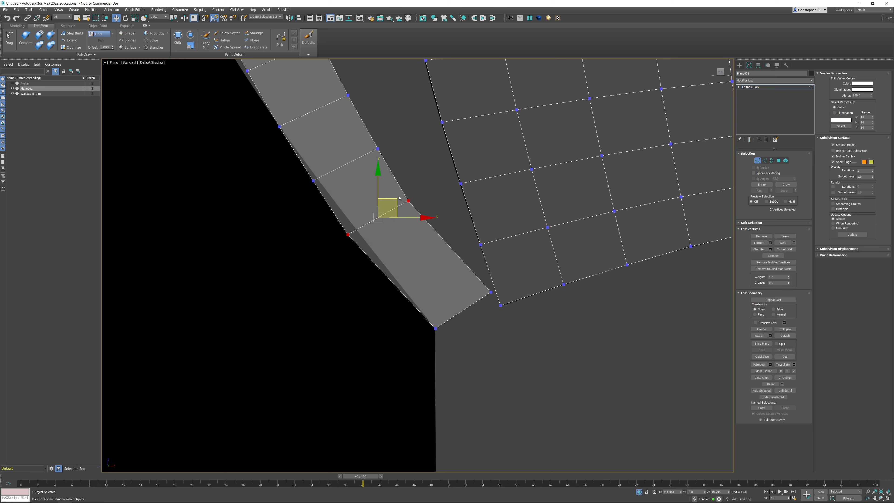
pyautogui.moveTo(396, 198); pyautogui.dragTo(406, 194)
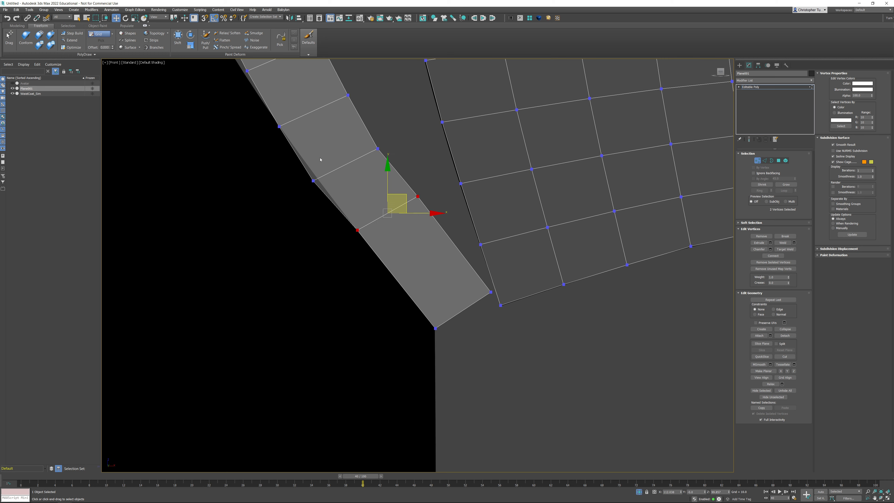
# - Fit the vertices along the lower part of the strip's inner edge to the armhole curve
pyautogui.click(313, 181)
pyautogui.moveTo(329, 188); pyautogui.dragTo(395, 316, button='middle')
pyautogui.moveTo(400, 289); pyautogui.dragTo(404, 288)
pyautogui.moveTo(292, 190); pyautogui.dragTo(308, 268, button='middle')
pyautogui.moveTo(309, 269); pyautogui.dragTo(363, 277)
pyautogui.moveTo(279, 201); pyautogui.dragTo(337, 222)
# - Move the vertices in the middle of the strip's inner edge onto the armhole curve
pyautogui.moveTo(259, 138); pyautogui.dragTo(331, 262, button='middle')
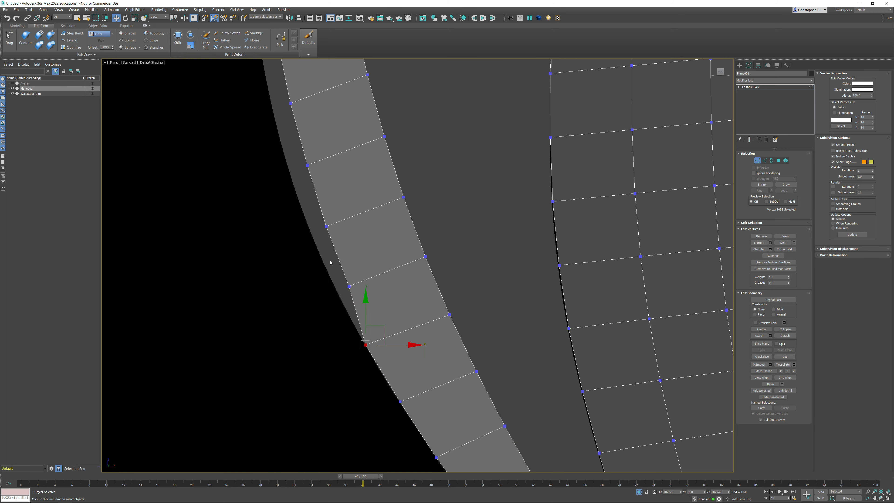
pyautogui.moveTo(331, 262); pyautogui.dragTo(365, 257)
pyautogui.moveTo(371, 238); pyautogui.dragTo(437, 303, button='middle')
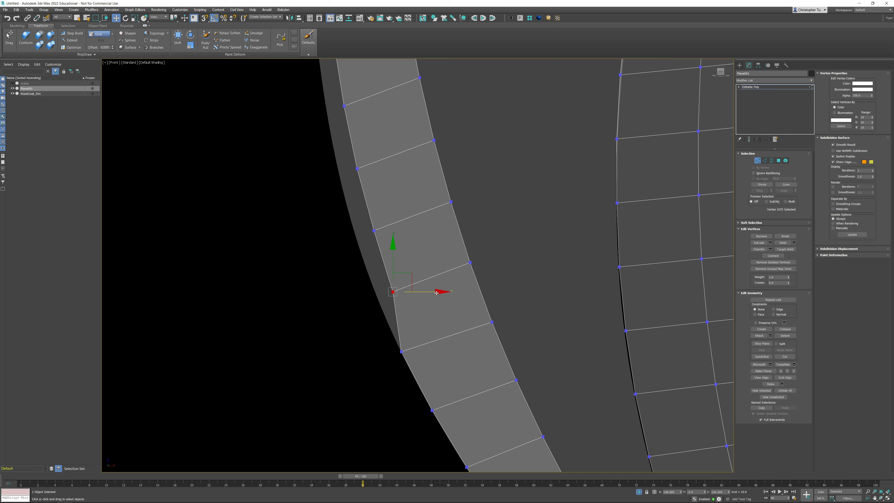
pyautogui.moveTo(436, 293); pyautogui.dragTo(419, 293)
pyautogui.click(374, 231)
pyautogui.moveTo(423, 243); pyautogui.dragTo(490, 330, button='middle')
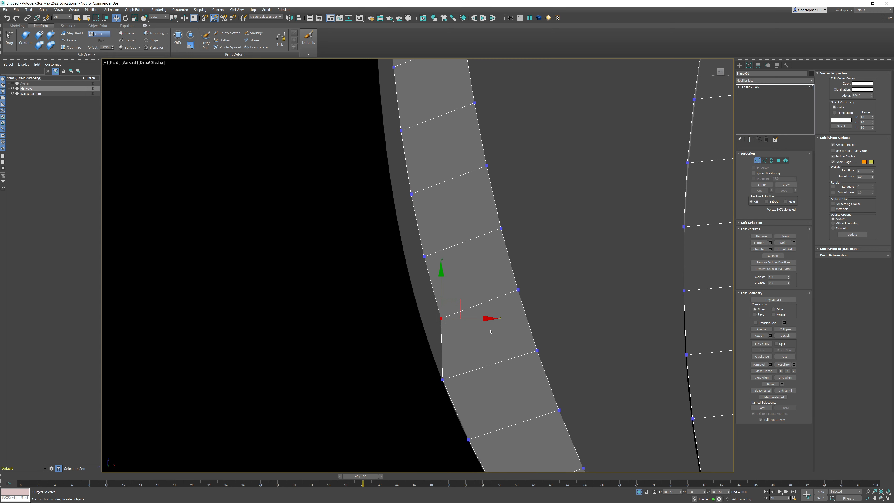
pyautogui.moveTo(484, 319); pyautogui.dragTo(464, 320)
pyautogui.moveTo(424, 257); pyautogui.dragTo(446, 258)
pyautogui.rightClick(431, 270)
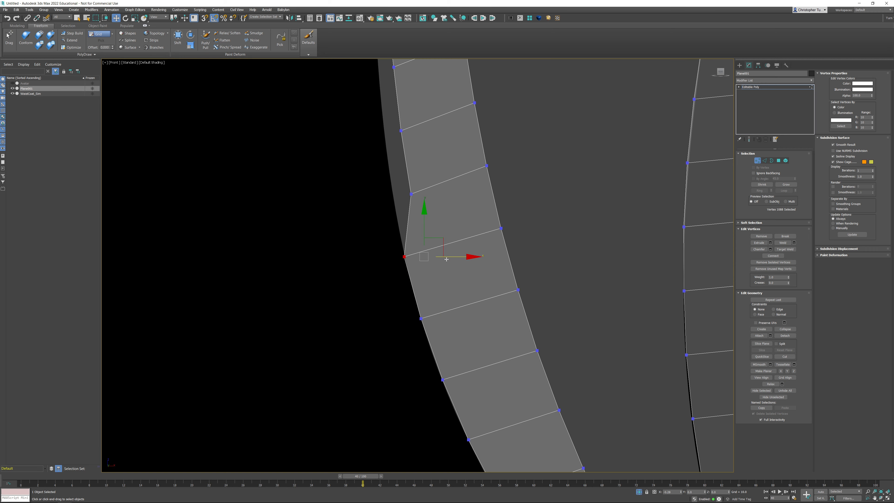
# - Move the remaining upper vertices of the strip's inner edge onto the armhole outline, up to the panel's top corner
pyautogui.moveTo(446, 259); pyautogui.dragTo(510, 429, button='middle')
pyautogui.click(474, 364)
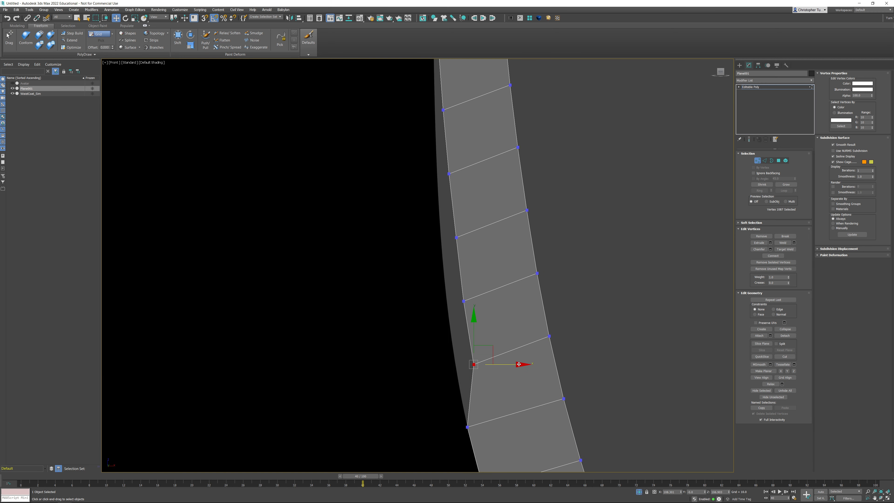
pyautogui.moveTo(518, 364); pyautogui.dragTo(500, 365)
pyautogui.click(464, 301)
pyautogui.moveTo(510, 301); pyautogui.dragTo(494, 300)
pyautogui.click(456, 237)
pyautogui.moveTo(504, 238); pyautogui.dragTo(488, 243)
pyautogui.moveTo(458, 212); pyautogui.dragTo(464, 334, button='middle')
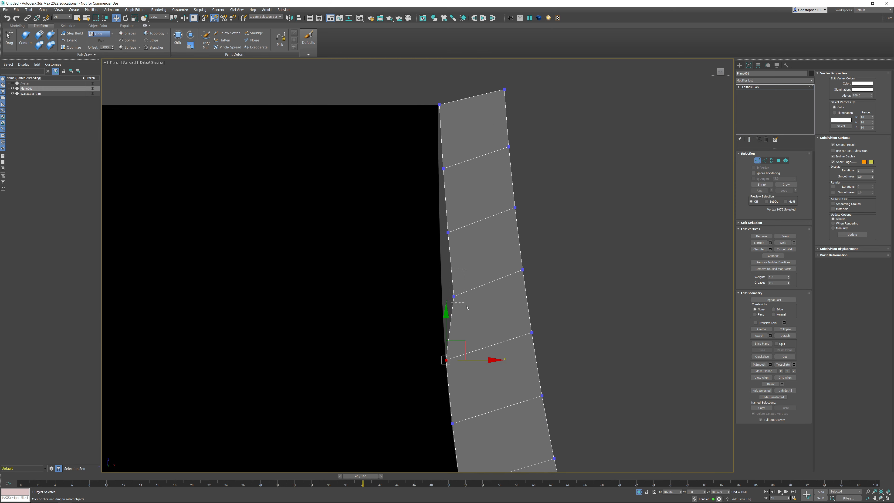
pyautogui.moveTo(466, 307); pyautogui.dragTo(481, 297)
pyautogui.moveTo(433, 203)
pyautogui.mouseDown()
pyautogui.moveTo(452, 248)
pyautogui.moveTo(478, 232)
pyautogui.mouseUp()
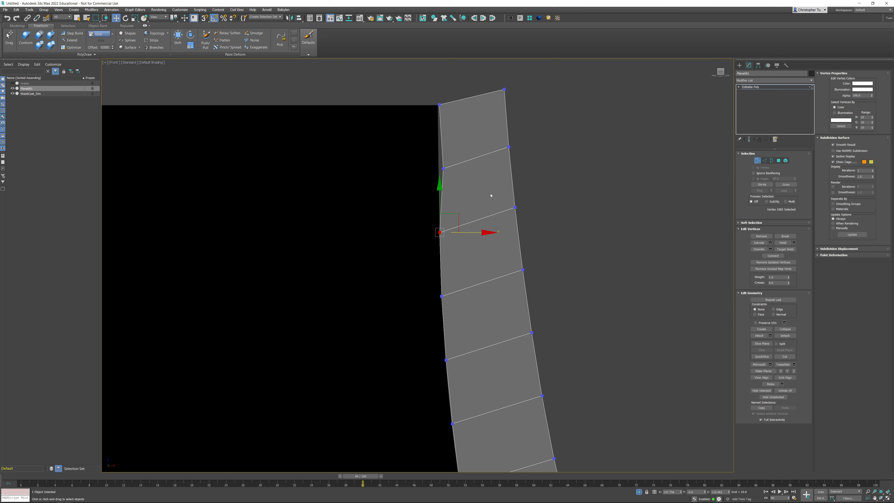
pyautogui.click(443, 168)
pyautogui.moveTo(488, 168); pyautogui.dragTo(482, 169)
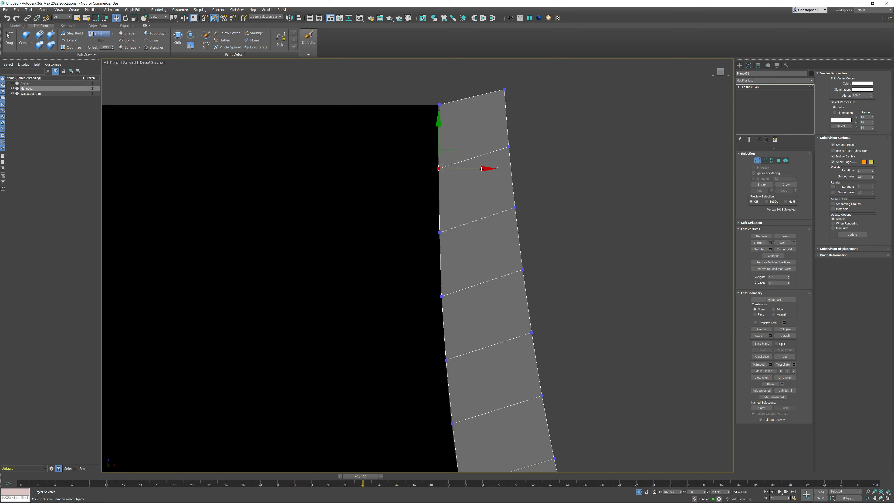
# - Extrude the strip's fitted edge loop inward over the black panel as a new quad row, and delete the original outer strip
pyautogui.click(764, 160)
pyautogui.doubleClick(441, 150)
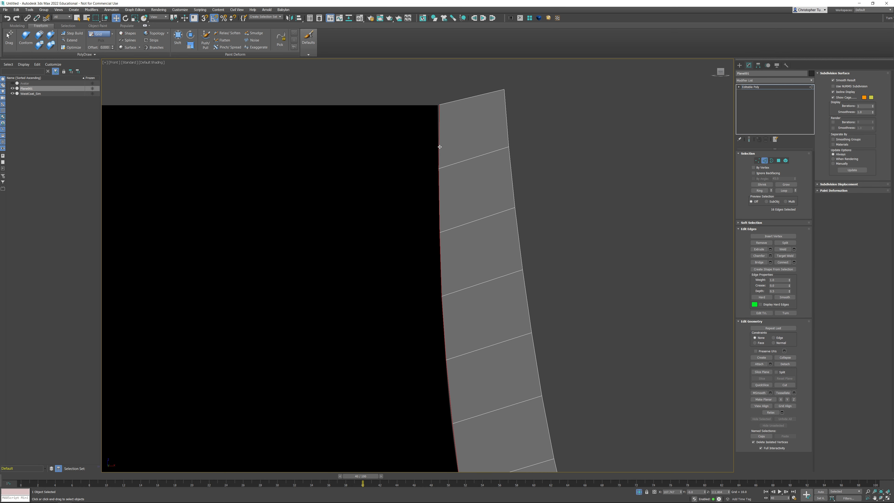
pyautogui.scroll(-3, 501, 194)
pyautogui.keyDown('shift'); pyautogui.moveTo(470, 208); pyautogui.dragTo(439, 218); pyautogui.keyUp('shift')
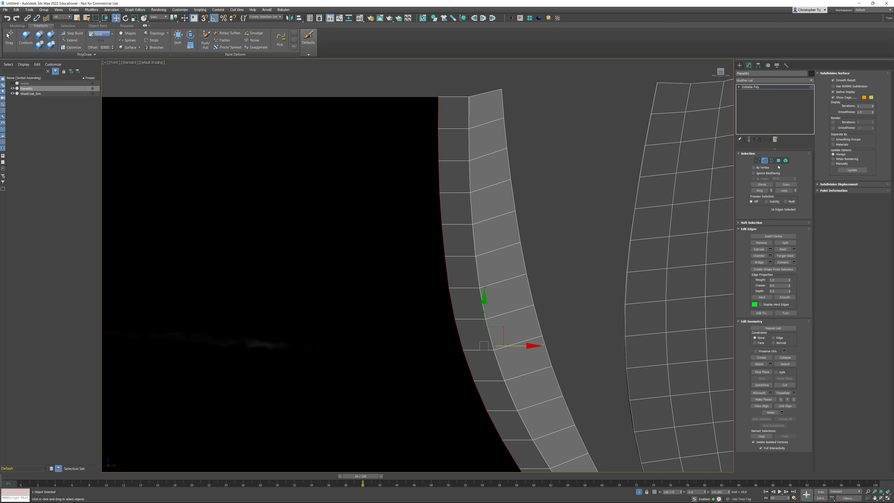
pyautogui.rightClick(500, 108)
pyautogui.doubleClick(503, 111)
pyautogui.press('Delete')
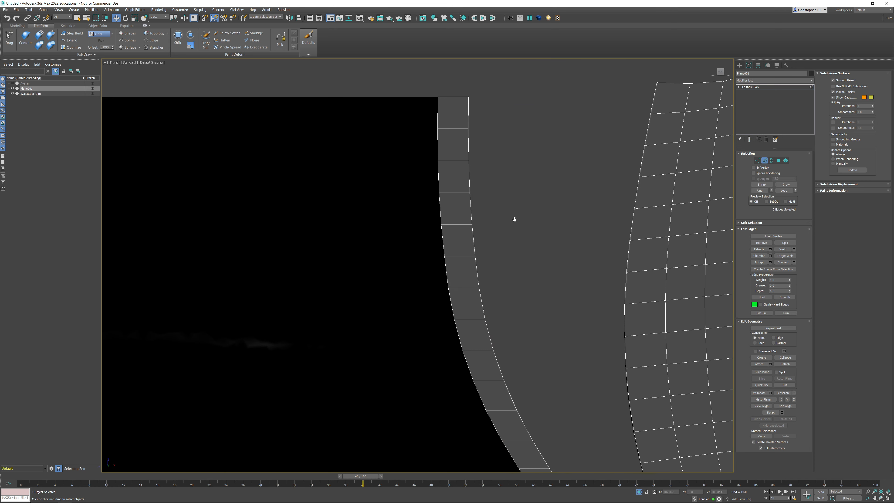
# - Evenly space the vertices along the outer and inner edge loops of the new armhole strip
pyautogui.moveTo(543, 348); pyautogui.dragTo(513, 200, button='middle')
pyautogui.scroll(-2, 513, 200)
pyautogui.scroll(2, 573, 385)
pyautogui.moveTo(572, 385); pyautogui.dragTo(557, 289, button='middle')
pyautogui.doubleClick(560, 256)
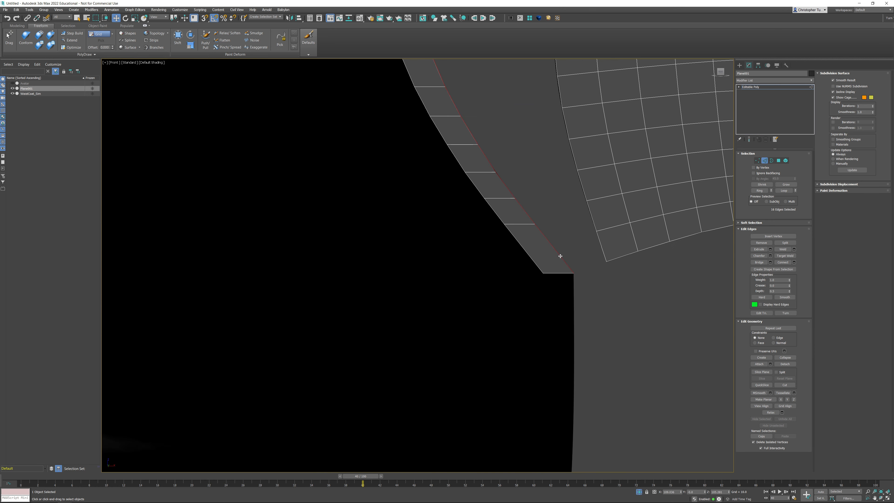
pyautogui.doubleClick(533, 263)
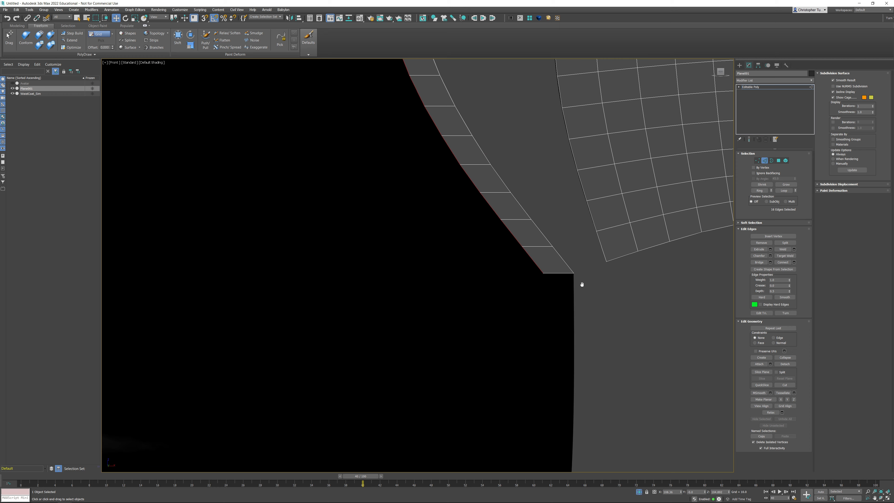
# - Move the inner-edge vertex at the armhole strip's lower end onto the panel's side outline, just below the armhole corner
pyautogui.moveTo(582, 285); pyautogui.dragTo(316, 245, button='middle')
pyautogui.click(757, 161)
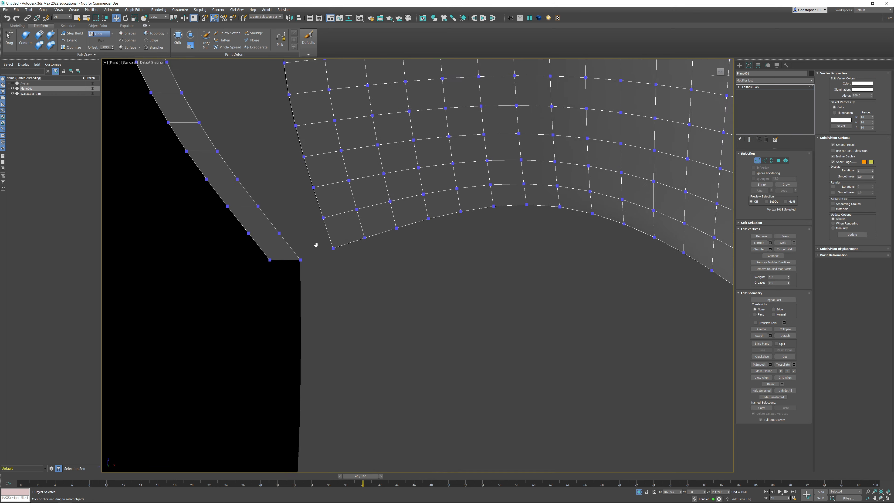
pyautogui.scroll(-5, 446, 272)
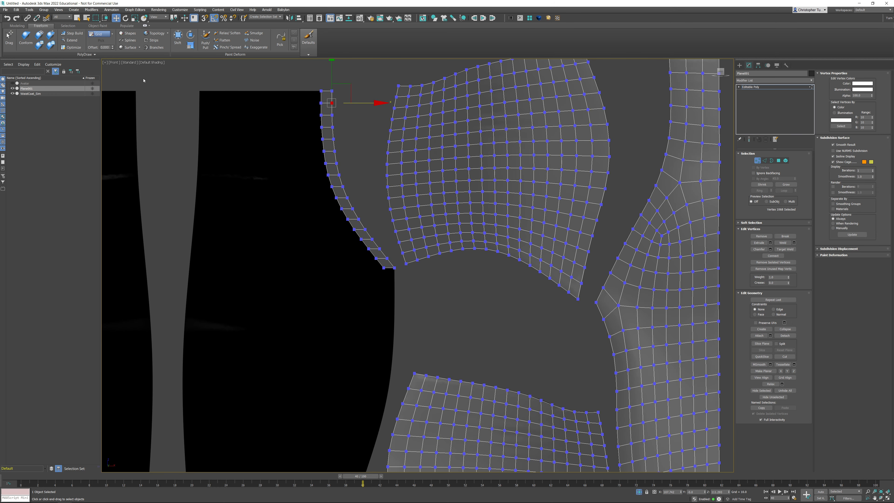
pyautogui.click(69, 40)
pyautogui.scroll(5, 390, 285)
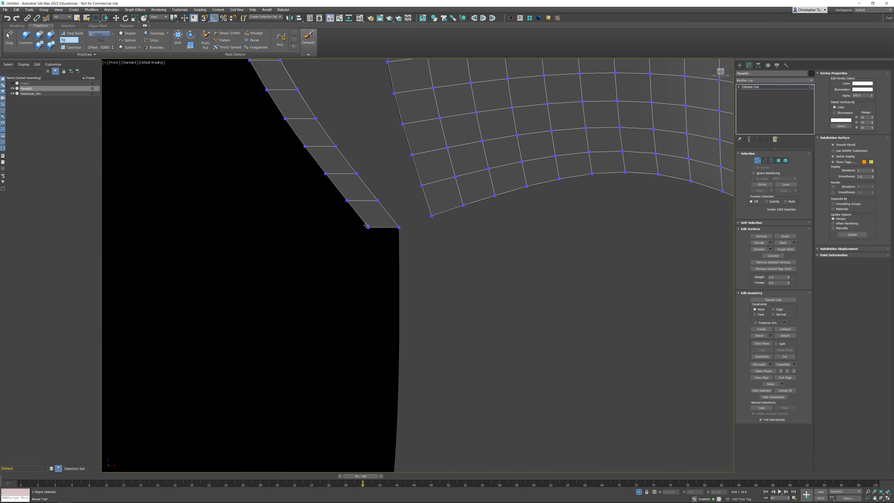
pyautogui.moveTo(366, 225); pyautogui.dragTo(398, 253)
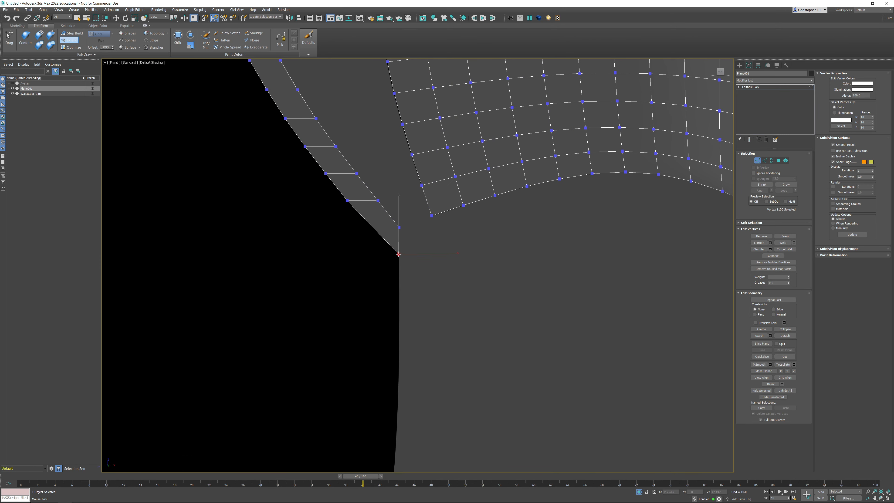
pyautogui.press('w')
# - Evenly respace the vertices along the armhole strip's selected inner edge loop
pyautogui.click(764, 160)
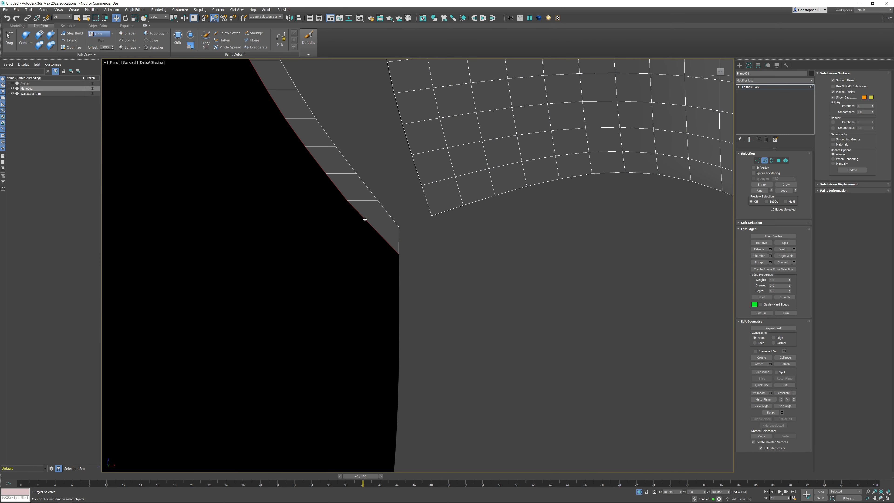
pyautogui.moveTo(432, 277); pyautogui.dragTo(464, 331, button='middle')
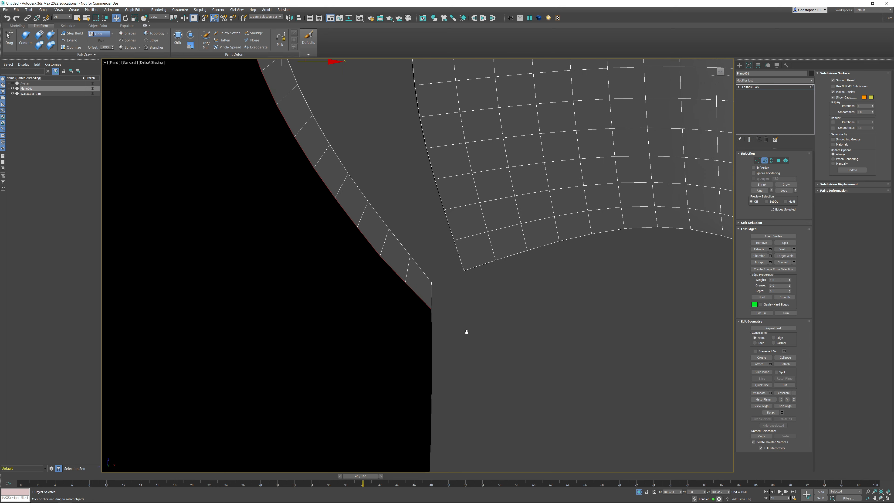
pyautogui.scroll(-3, 465, 332)
pyautogui.moveTo(391, 244); pyautogui.dragTo(458, 245, button='middle')
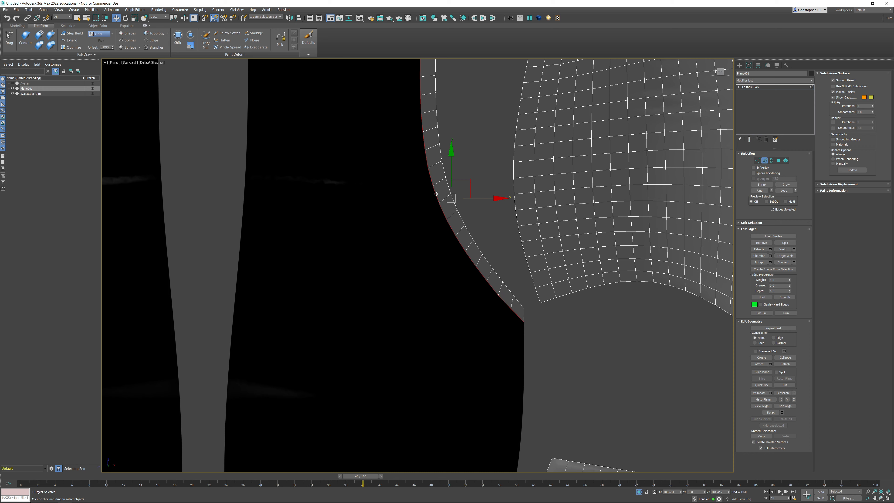
# - Extend edges of the armhole strip's inner loop across the black panel to its far side, forming three top rows and one lower row
pyautogui.click(70, 40)
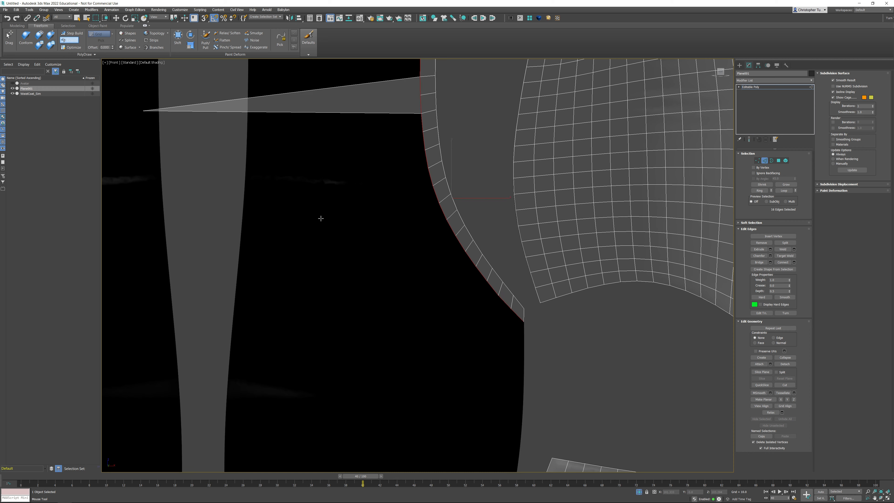
pyautogui.keyDown('shift'); pyautogui.moveTo(433, 199); pyautogui.dragTo(426, 286); pyautogui.keyUp('shift')
pyautogui.keyDown('shift'); pyautogui.moveTo(430, 177); pyautogui.dragTo(248, 178); pyautogui.keyUp('shift')
pyautogui.moveTo(257, 182); pyautogui.dragTo(285, 306, button='middle')
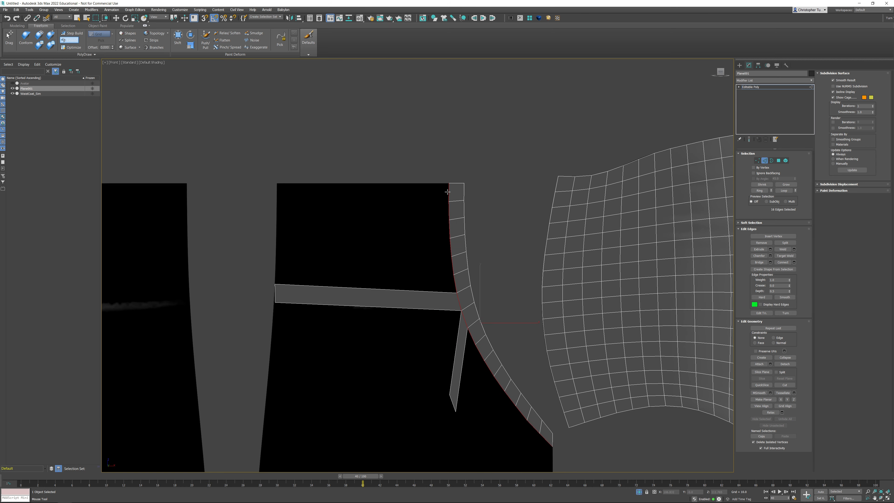
pyautogui.keyDown('shift'); pyautogui.moveTo(447, 192); pyautogui.dragTo(277, 193); pyautogui.keyUp('shift')
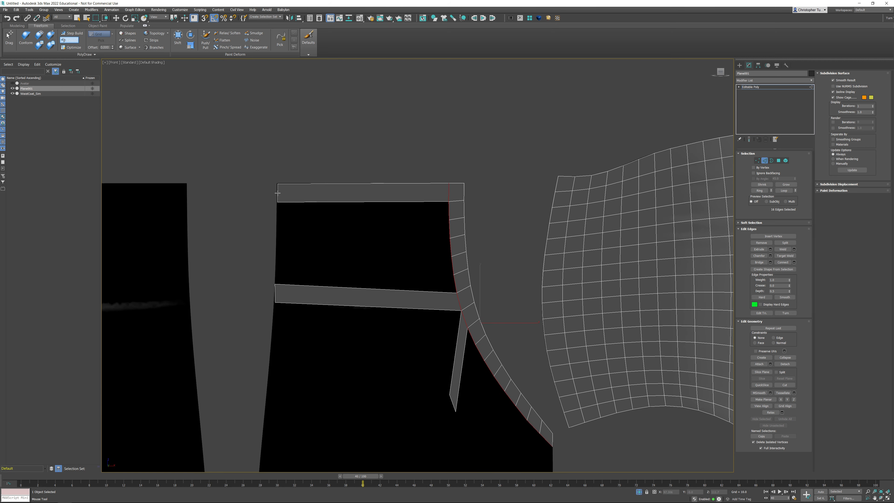
pyautogui.keyDown('shift'); pyautogui.moveTo(453, 202); pyautogui.dragTo(277, 224); pyautogui.keyUp('shift')
pyautogui.keyDown('shift'); pyautogui.moveTo(450, 221); pyautogui.dragTo(277, 243); pyautogui.keyUp('shift')
# - Snap the far-end vertices of the new rows onto the panel's upper corner and straight side outline
pyautogui.scroll(8, 276, 243)
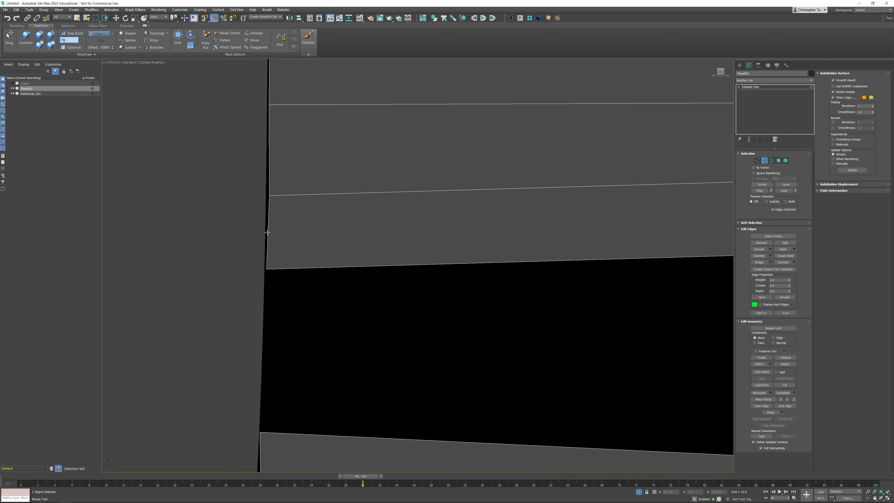
pyautogui.moveTo(328, 172); pyautogui.dragTo(339, 293, button='middle')
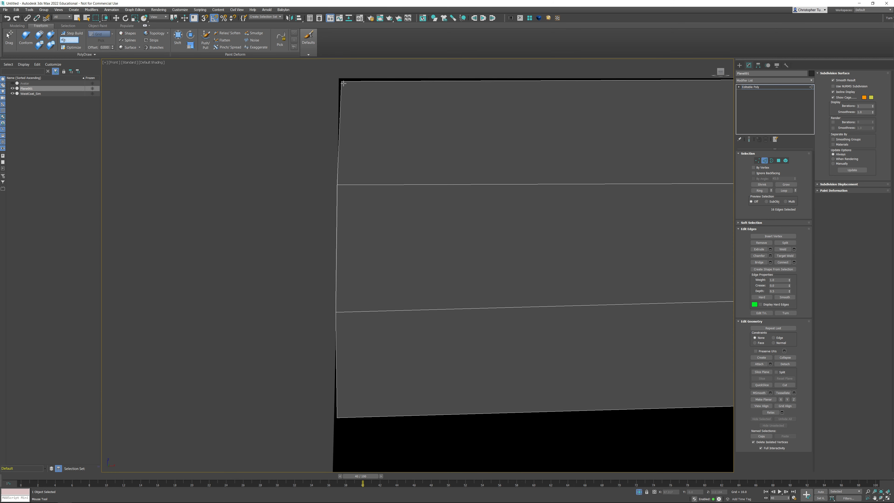
pyautogui.keyDown('ctrl'); pyautogui.keyDown('alt'); pyautogui.keyDown('shift'); pyautogui.moveTo(342, 82); pyautogui.dragTo(339, 79); pyautogui.keyUp('shift'); pyautogui.keyUp('alt'); pyautogui.keyUp('ctrl')
pyautogui.moveTo(311, 295); pyautogui.dragTo(335, 156, button='middle')
pyautogui.keyDown('ctrl'); pyautogui.keyDown('alt'); pyautogui.keyDown('shift'); pyautogui.moveTo(361, 277); pyautogui.dragTo(358, 279); pyautogui.keyUp('shift'); pyautogui.keyUp('alt'); pyautogui.keyUp('ctrl')
pyautogui.moveTo(395, 301); pyautogui.dragTo(276, 193, button='middle')
pyautogui.scroll(-3, 275, 191)
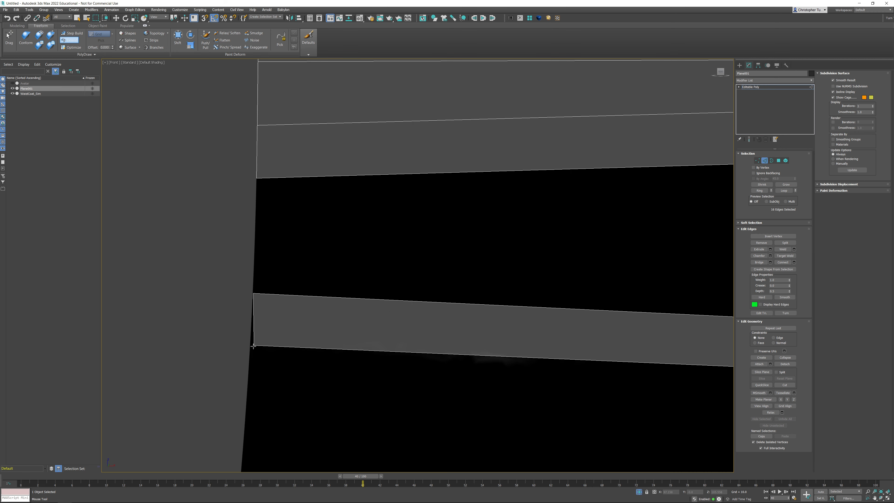
pyautogui.keyDown('ctrl'); pyautogui.keyDown('alt'); pyautogui.keyDown('shift'); pyautogui.moveTo(253, 346); pyautogui.dragTo(249, 348); pyautogui.keyUp('shift'); pyautogui.keyUp('alt'); pyautogui.keyUp('ctrl')
# - Fill the gap between the top rows and the lower row with further quad rows from the armhole to the straight side
pyautogui.moveTo(350, 315); pyautogui.dragTo(213, 349, button='middle')
pyautogui.scroll(-2, 214, 349)
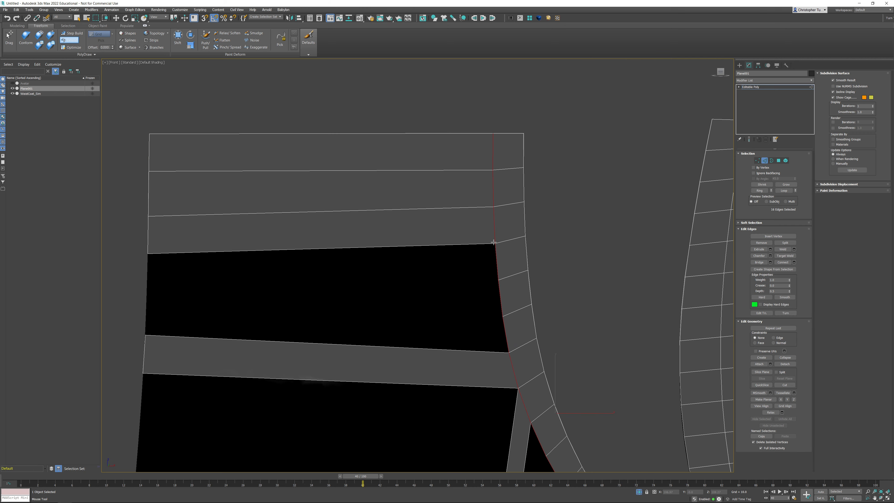
pyautogui.moveTo(493, 243); pyautogui.dragTo(148, 278)
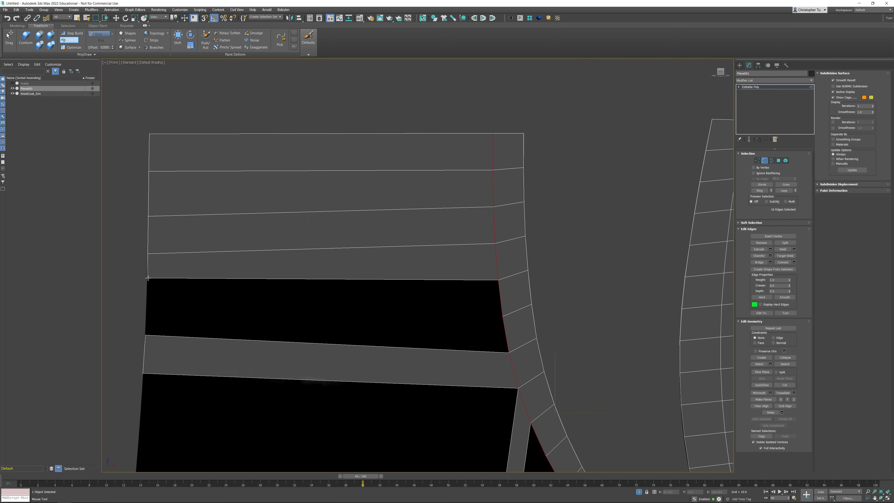
pyautogui.moveTo(498, 280); pyautogui.dragTo(146, 305)
pyautogui.moveTo(484, 315); pyautogui.dragTo(147, 329)
pyautogui.hotkey('ctrl', 'z')
pyautogui.keyDown('ctrl'); pyautogui.keyDown('alt'); pyautogui.moveTo(196, 305); pyautogui.dragTo(205, 355); pyautogui.keyUp('alt'); pyautogui.keyUp('ctrl')
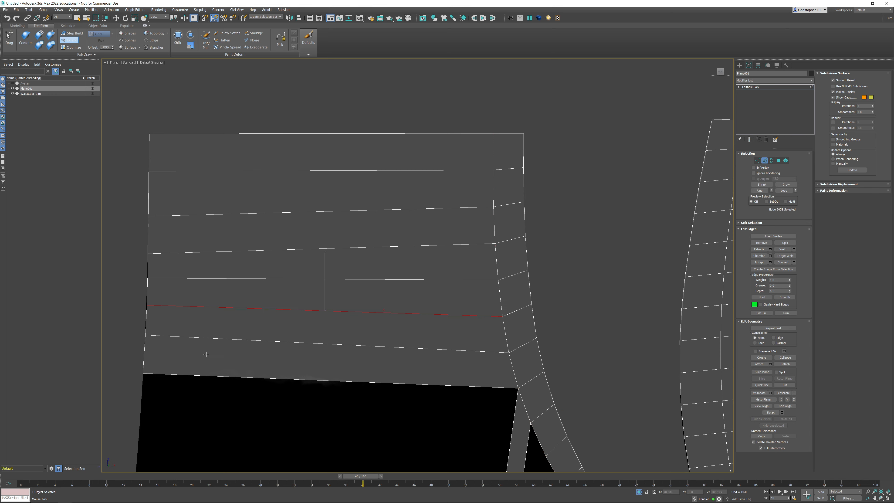
# - Extend the next armhole edge inward below the rows and shorten the downward flap beside it to a matching depth
pyautogui.scroll(-6, 321, 391)
pyautogui.moveTo(321, 391); pyautogui.dragTo(359, 189, button='middle')
pyautogui.scroll(3, 419, 248)
pyautogui.moveTo(403, 235); pyautogui.dragTo(445, 259, button='middle')
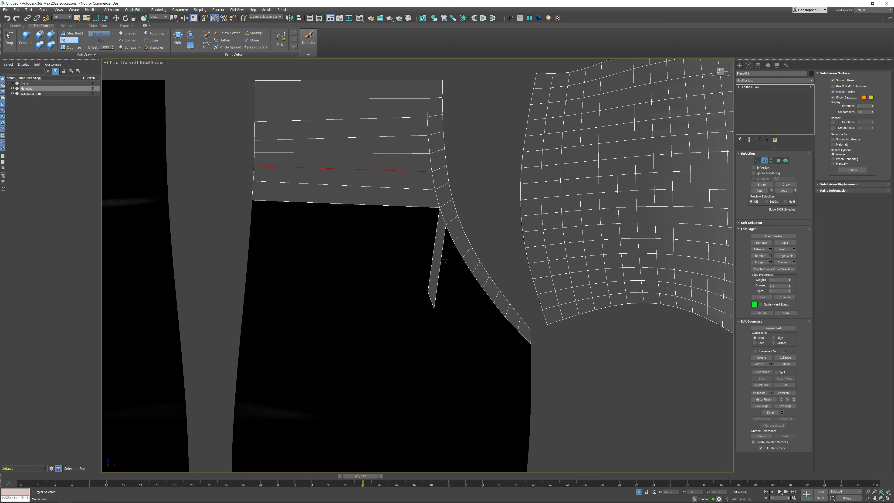
pyautogui.moveTo(447, 227); pyautogui.dragTo(442, 247)
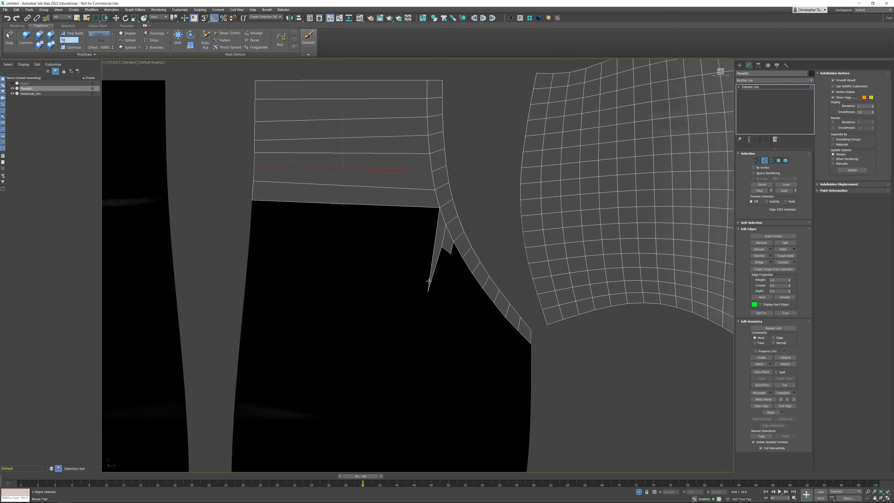
pyautogui.keyDown('ctrl'); pyautogui.keyDown('alt'); pyautogui.keyDown('shift'); pyautogui.moveTo(428, 291); pyautogui.dragTo(427, 247); pyautogui.keyUp('shift'); pyautogui.keyUp('alt'); pyautogui.keyUp('ctrl')
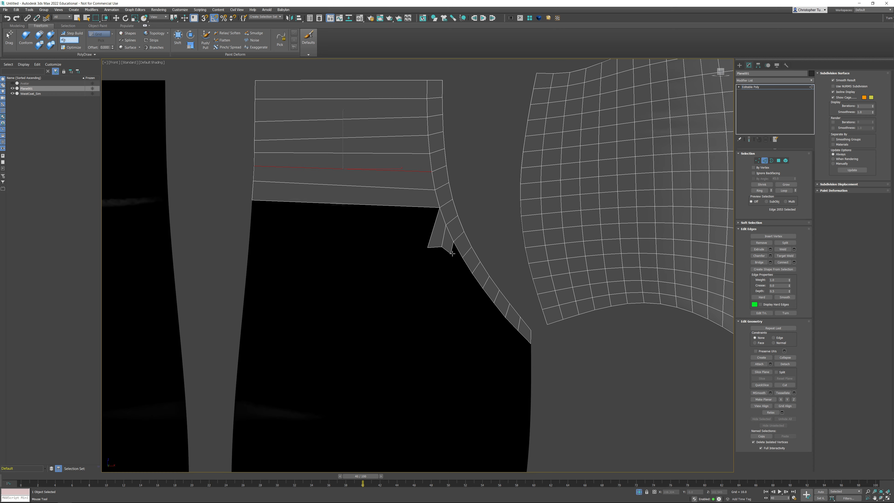
# - Insert a vertical edge loop through the upper quad rows close to the panel's straight side
pyautogui.keyDown('alt'); pyautogui.moveTo(393, 251); pyautogui.dragTo(399, 250, button='middle'); pyautogui.keyUp('alt')
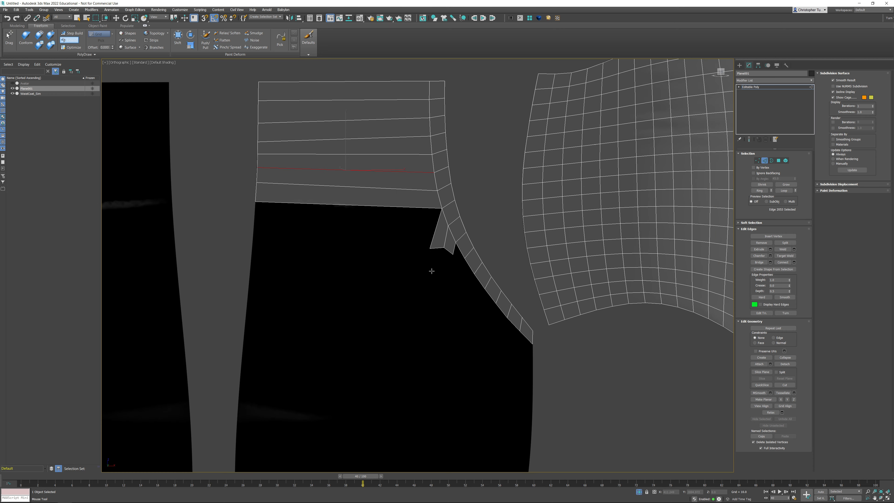
pyautogui.moveTo(431, 294); pyautogui.dragTo(313, 307, button='middle')
pyautogui.scroll(-3, 313, 307)
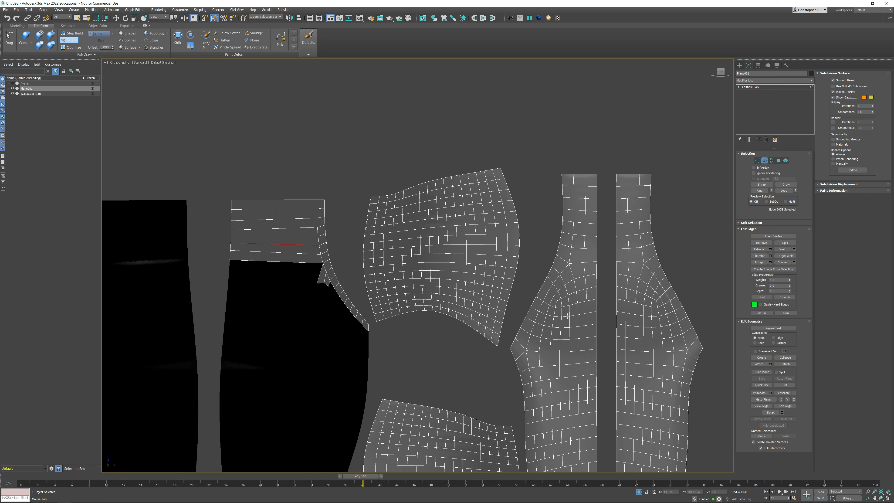
pyautogui.scroll(2, 323, 271)
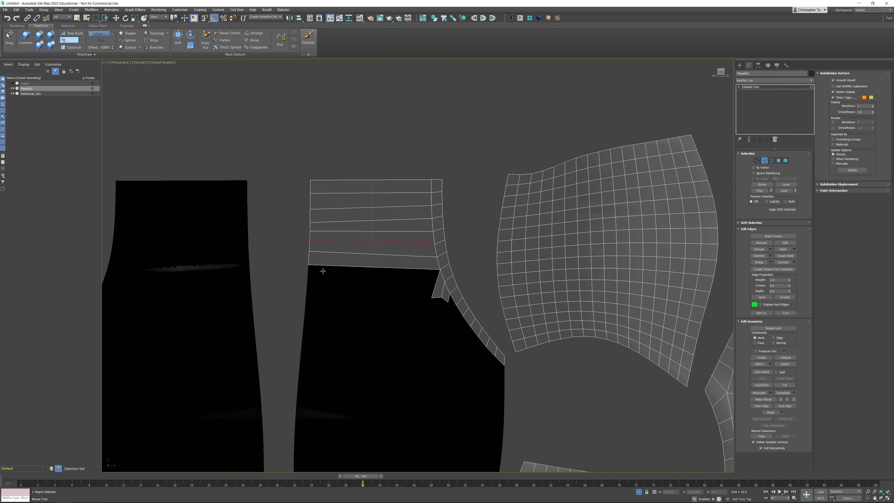
pyautogui.rightClick(337, 264)
pyautogui.hotkey('alt', '1')
pyautogui.click(319, 264)
pyautogui.rightClick(373, 158)
pyautogui.click(367, 140)
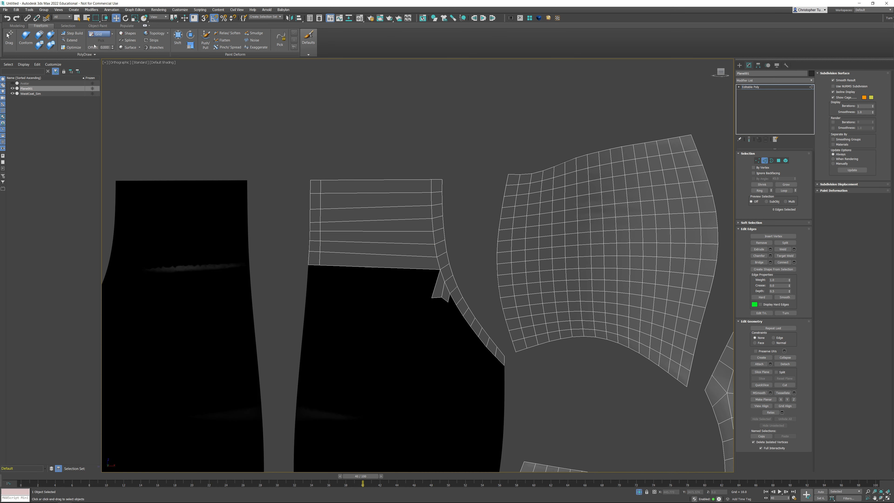
# - Extend the narrow side column down the panel's straight side and fit its end quads to the bottom corner
pyautogui.click(70, 40)
pyautogui.moveTo(354, 293); pyautogui.dragTo(375, 160, button='middle')
pyautogui.scroll(-1, 361, 152)
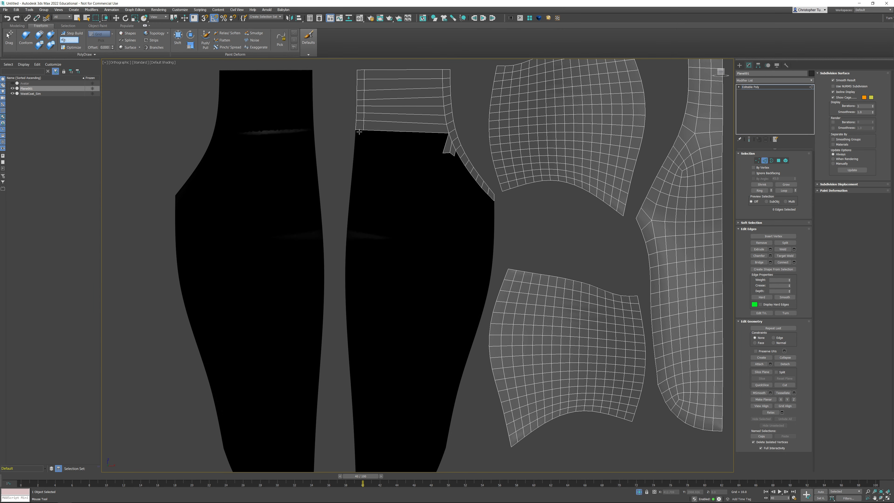
pyautogui.press('f')
pyautogui.scroll(8, 408, 275)
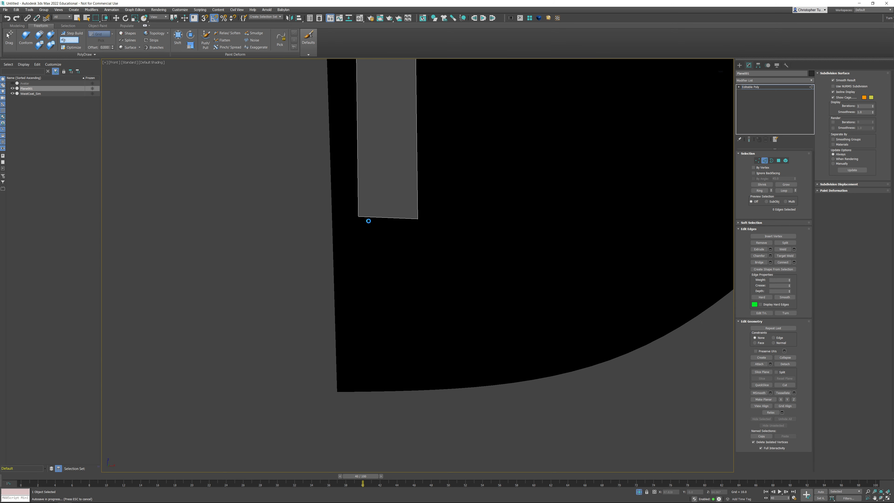
pyautogui.moveTo(360, 216); pyautogui.dragTo(336, 352)
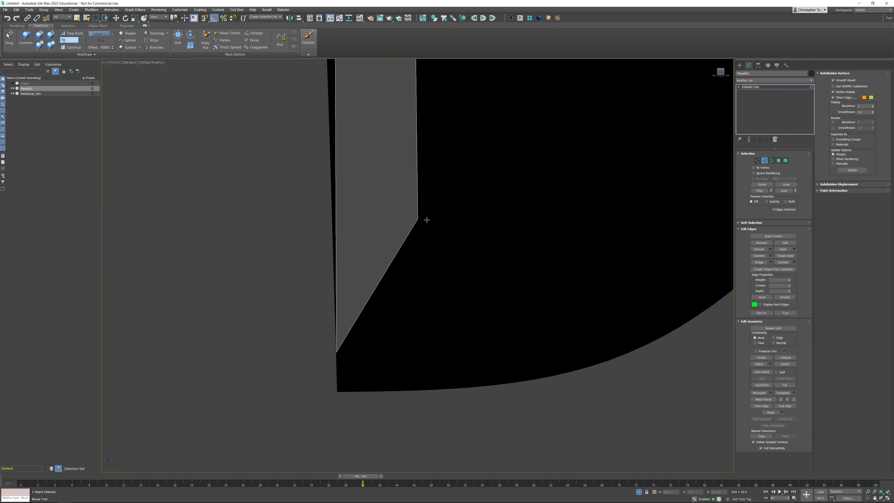
pyautogui.moveTo(426, 220); pyautogui.dragTo(396, 391)
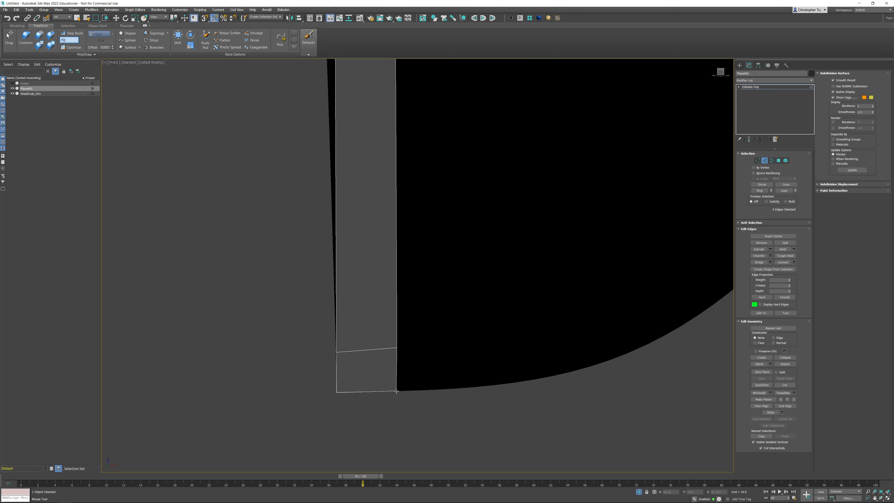
# - Extend the bottom corner quad as one long diagonal strip to the panel's opposite curved outline
pyautogui.moveTo(418, 371); pyautogui.dragTo(232, 395, button='middle')
pyautogui.scroll(-3, 264, 384)
pyautogui.moveTo(469, 187); pyautogui.dragTo(466, 235, button='middle')
pyautogui.keyDown('shift'); pyautogui.moveTo(248, 402); pyautogui.dragTo(521, 144); pyautogui.keyUp('shift')
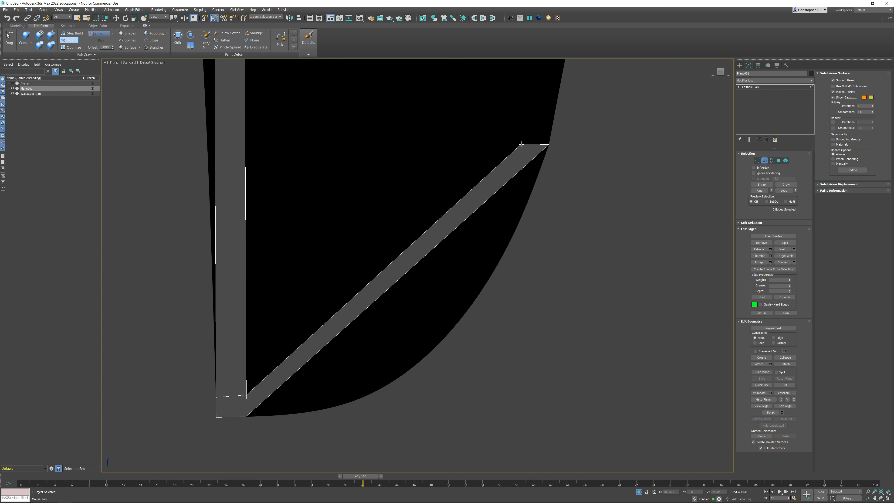
# - Insert an edge loop across the middle of the diagonal strip and move it out to the panel's bottom curve
pyautogui.rightClick(373, 318)
pyautogui.hotkey('alt', '1')
pyautogui.keyDown('shift'); pyautogui.click(401, 271); pyautogui.keyUp('shift')
pyautogui.rightClick(405, 275)
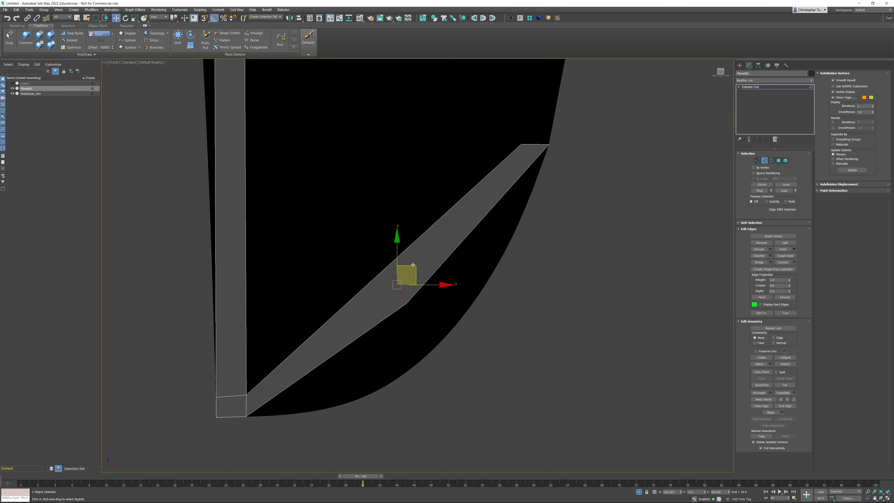
pyautogui.moveTo(413, 264); pyautogui.dragTo(437, 312)
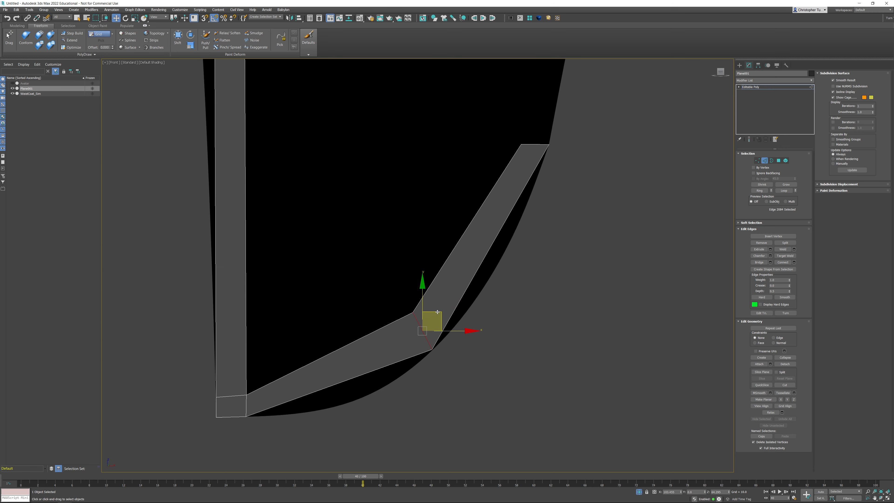
# - Insert one more edge across each half of the bottom strip and move both onto the curved outline
pyautogui.hotkey('alt', '1')
pyautogui.keyDown('shift'); pyautogui.click(359, 351); pyautogui.keyUp('shift')
pyautogui.keyDown('shift'); pyautogui.click(463, 249); pyautogui.keyUp('shift')
pyautogui.rightClick(469, 246)
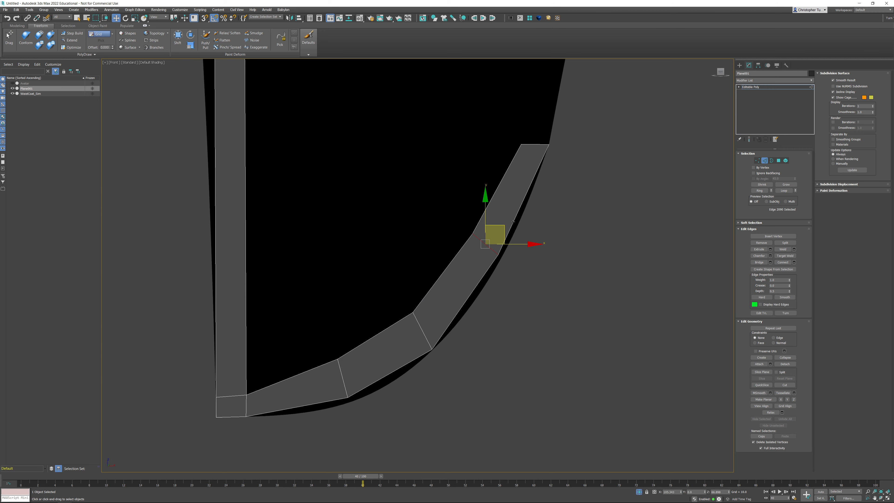
pyautogui.moveTo(501, 225); pyautogui.dragTo(505, 226)
pyautogui.click(351, 368)
pyautogui.moveTo(359, 359); pyautogui.dragTo(361, 364)
# - Insert an additional cross edge in each of the bottom strip's four segments
pyautogui.hotkey('alt', 'c')
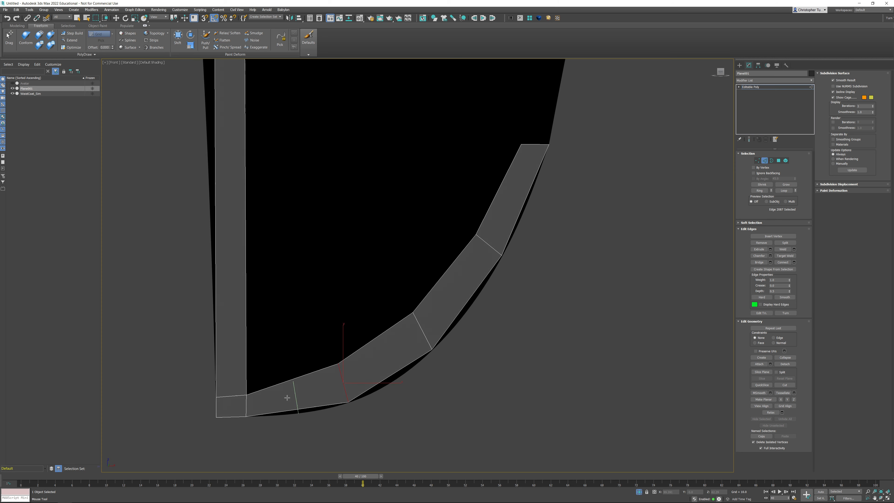
pyautogui.click(296, 397)
pyautogui.click(385, 360)
pyautogui.click(453, 281)
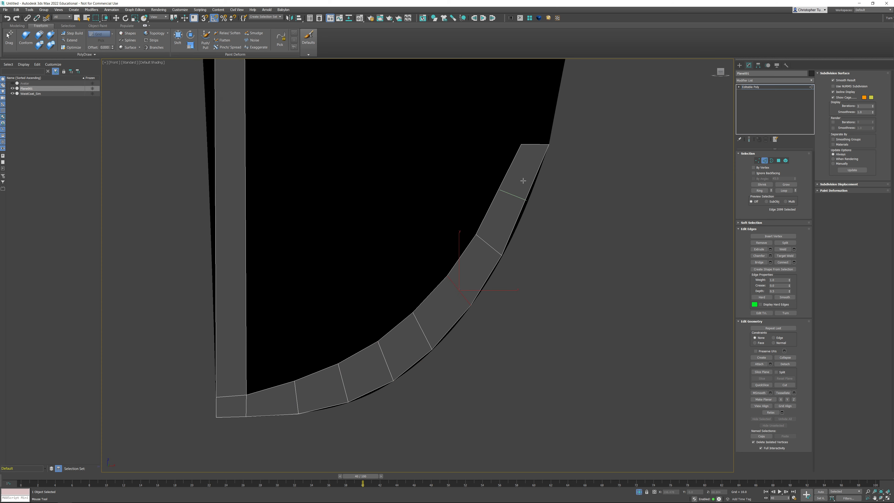
pyautogui.click(520, 184)
# - Move the newly inserted cross edges of the bottom strip out onto the panel's curved outline
pyautogui.rightClick(518, 255)
pyautogui.scroll(4, 354, 383)
pyautogui.click(326, 383)
pyautogui.moveTo(362, 385); pyautogui.dragTo(425, 318, button='middle')
pyautogui.moveTo(390, 271); pyautogui.dragTo(390, 265)
pyautogui.moveTo(517, 225); pyautogui.dragTo(351, 391, button='middle')
pyautogui.moveTo(528, 247); pyautogui.dragTo(431, 333, button='middle')
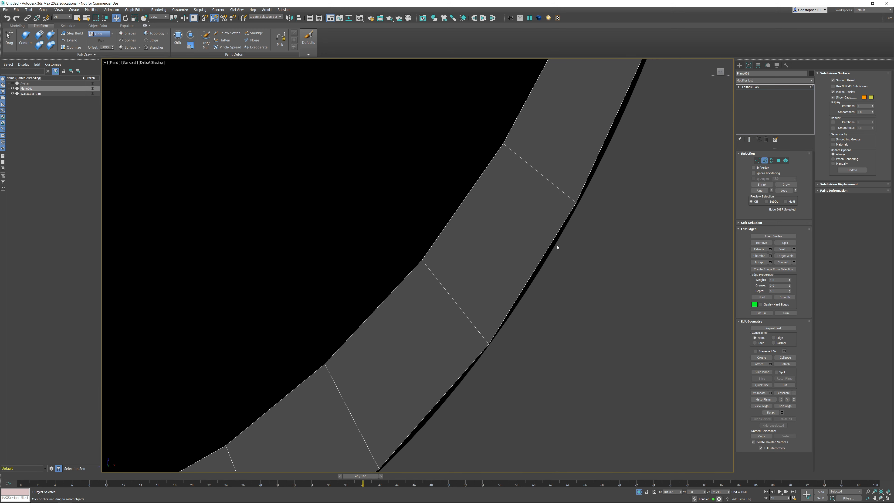
pyautogui.moveTo(585, 139); pyautogui.dragTo(526, 232, button='middle')
pyautogui.click(500, 281)
pyautogui.moveTo(529, 267); pyautogui.dragTo(531, 267)
pyautogui.click(553, 127)
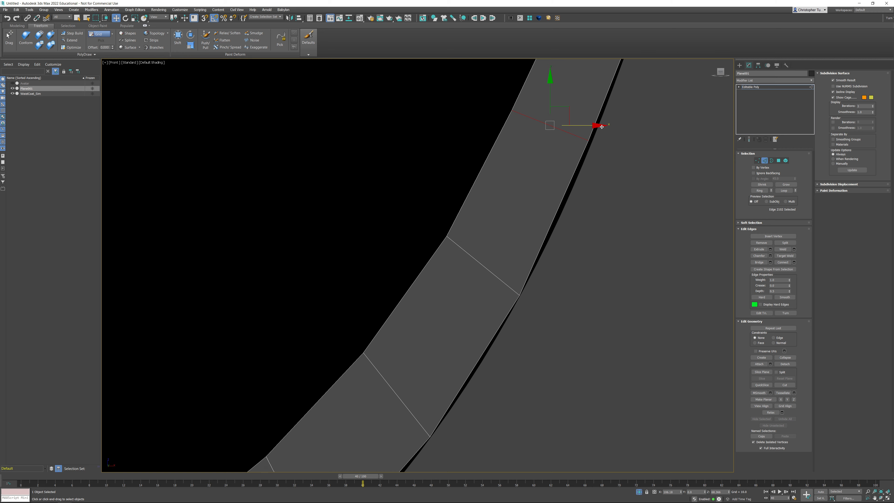
pyautogui.moveTo(601, 126); pyautogui.dragTo(605, 127)
pyautogui.moveTo(605, 128); pyautogui.dragTo(587, 135, button='middle')
# - Insert another cross edge in each segment of the curved bottom strip, from the corner to its upper end
pyautogui.scroll(-3, 554, 245)
pyautogui.hotkey('alt', '1')
pyautogui.click(346, 361)
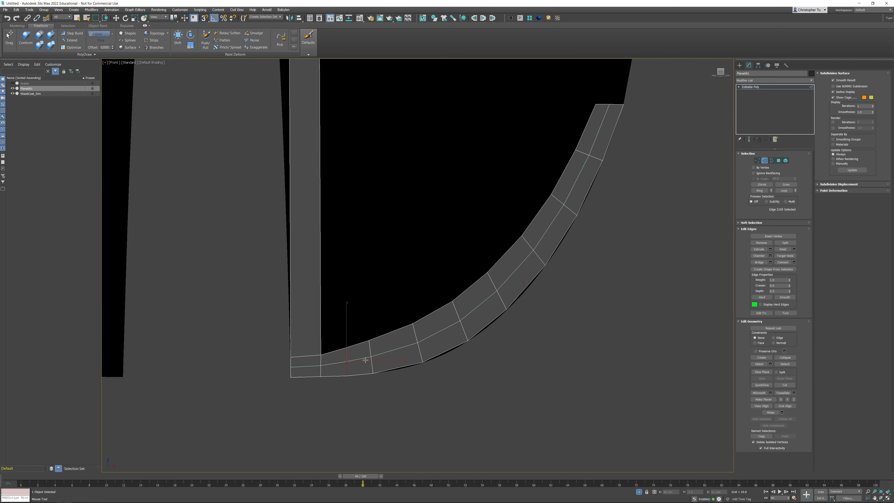
pyautogui.click(394, 350)
pyautogui.click(439, 332)
pyautogui.click(480, 307)
pyautogui.click(516, 272)
pyautogui.click(550, 228)
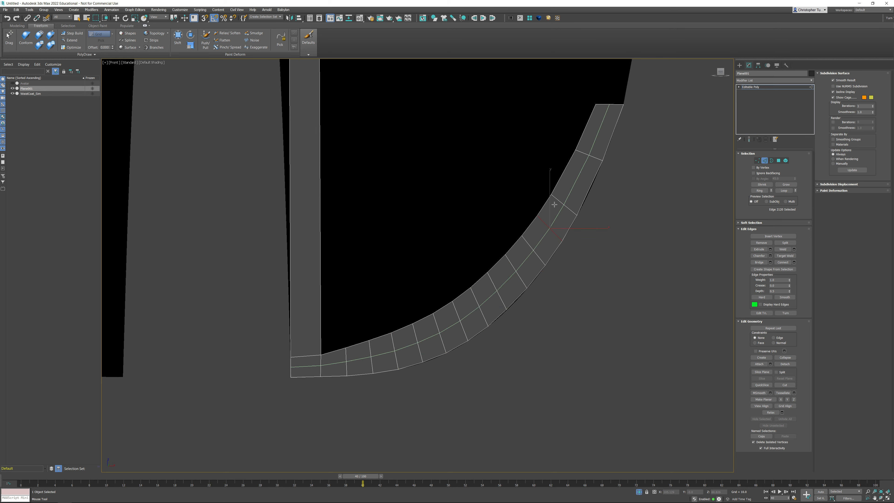
pyautogui.click(576, 180)
pyautogui.click(599, 131)
pyautogui.moveTo(578, 186); pyautogui.dragTo(458, 337, button='middle')
pyautogui.scroll(-3, 459, 337)
pyautogui.rightClick(535, 278)
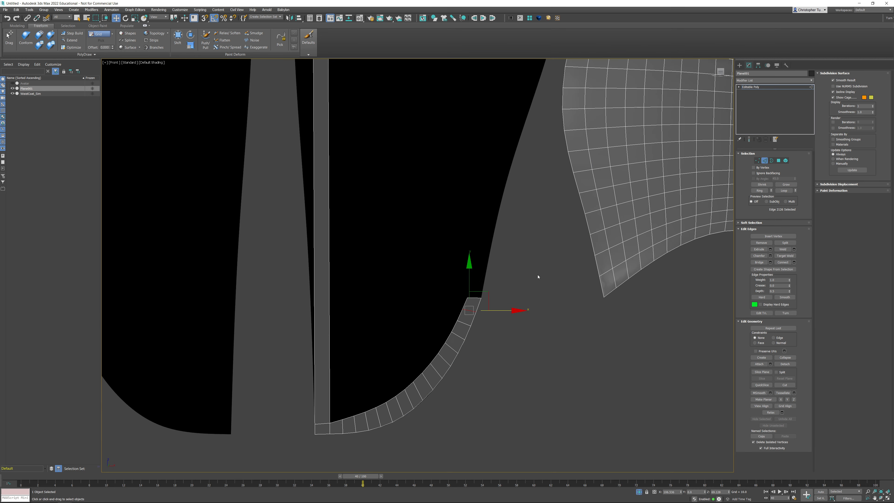
# - Extend the curved strip's open end as one long side strip up to the panel's armhole corner
pyautogui.scroll(-3, 516, 325)
pyautogui.click(530, 409)
pyautogui.scroll(5, 473, 355)
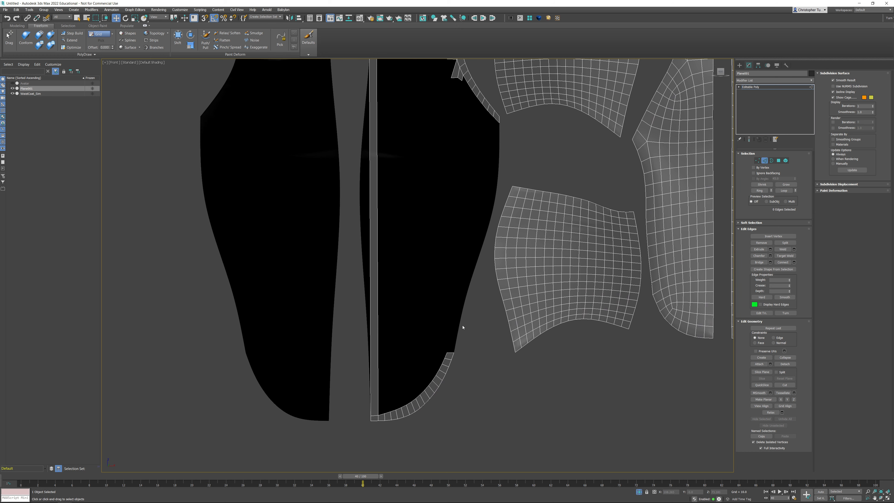
pyautogui.click(72, 40)
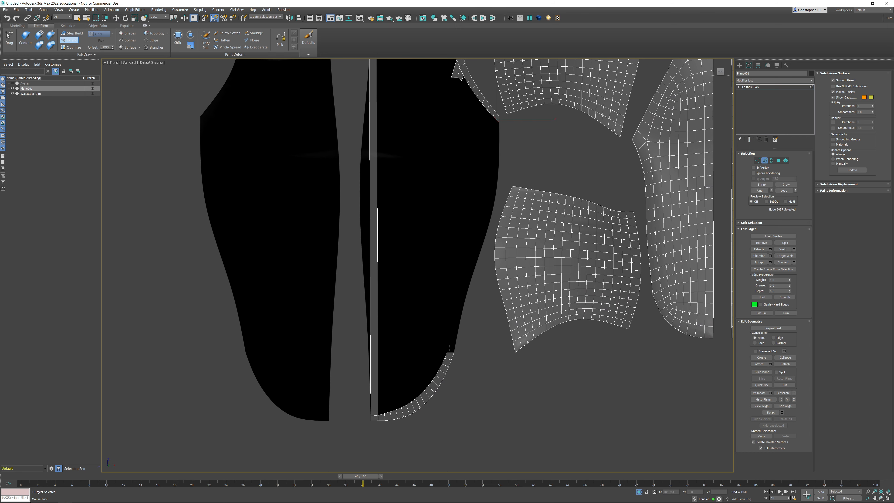
pyautogui.keyDown('ctrl'); pyautogui.keyDown('alt'); pyautogui.moveTo(449, 348); pyautogui.dragTo(450, 353); pyautogui.keyUp('alt'); pyautogui.keyUp('ctrl')
pyautogui.moveTo(453, 305); pyautogui.dragTo(439, 322, button='middle')
# - Insert a cross edge around the middle of the long side strip and move it onto the panel outline
pyautogui.hotkey('alt', 'c')
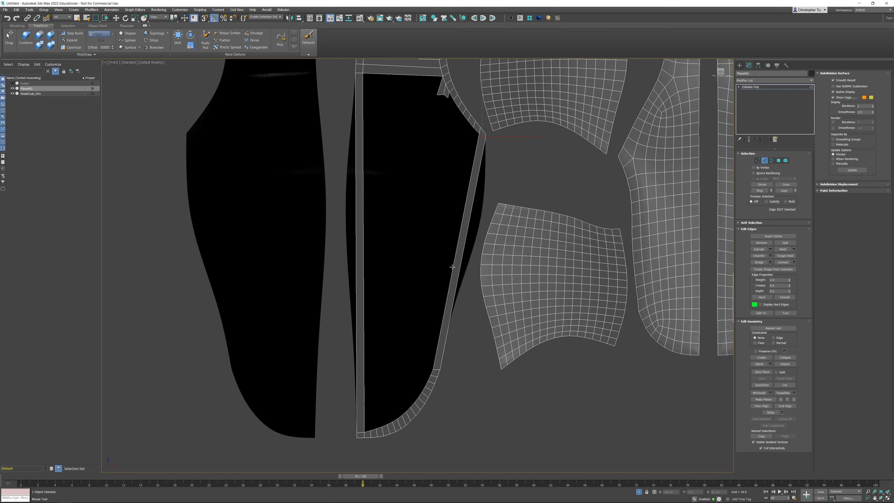
pyautogui.press('w')
pyautogui.click(459, 266)
pyautogui.scroll(10, 485, 260)
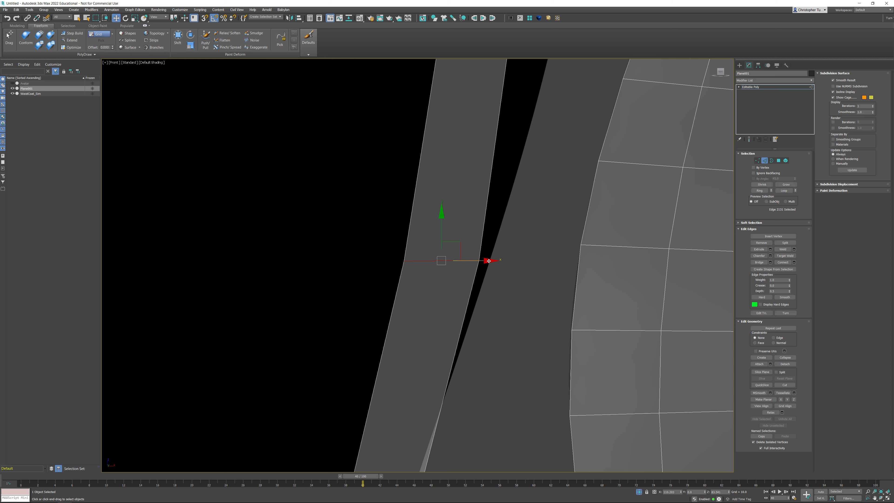
pyautogui.moveTo(486, 260)
pyautogui.mouseDown()
pyautogui.moveTo(498, 262)
pyautogui.moveTo(478, 261)
pyautogui.mouseUp()
pyautogui.scroll(-5, 478, 260)
# - Connect the two long edges of the side strip's lower half and shift the new cross edge onto the outline
pyautogui.moveTo(478, 260); pyautogui.dragTo(487, 51, button='middle')
pyautogui.click(446, 219)
pyautogui.keyDown('ctrl'); pyautogui.click(426, 218); pyautogui.keyUp('ctrl')
pyautogui.hotkey('ctrl', 'shift', 'e')
pyautogui.moveTo(436, 215)
pyautogui.mouseDown()
pyautogui.moveTo(443, 220)
pyautogui.moveTo(430, 226)
pyautogui.mouseUp()
# - Insert further cross edges in the side strip's lower half and align them with the panel outline
pyautogui.hotkey('alt', '1')
pyautogui.click(415, 275)
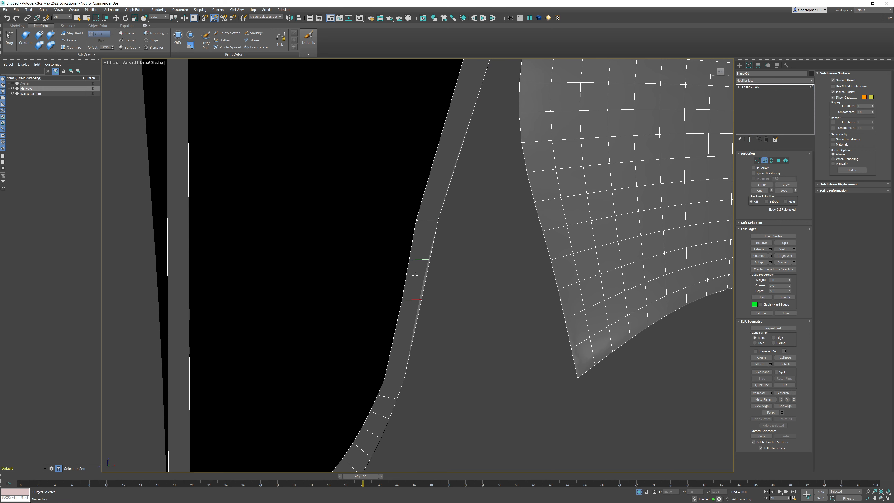
pyautogui.click(414, 267)
pyautogui.click(428, 200)
pyautogui.rightClick(454, 284)
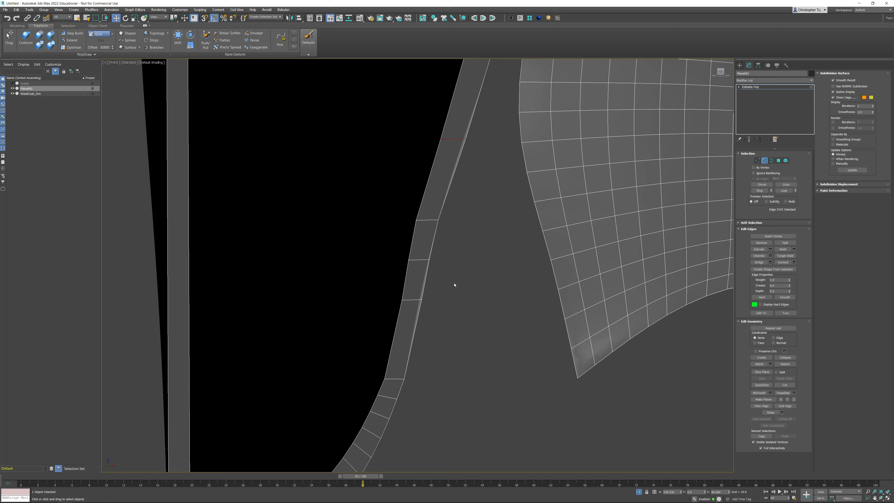
pyautogui.click(420, 260)
pyautogui.moveTo(413, 300); pyautogui.dragTo(420, 300)
pyautogui.scroll(3, 438, 189)
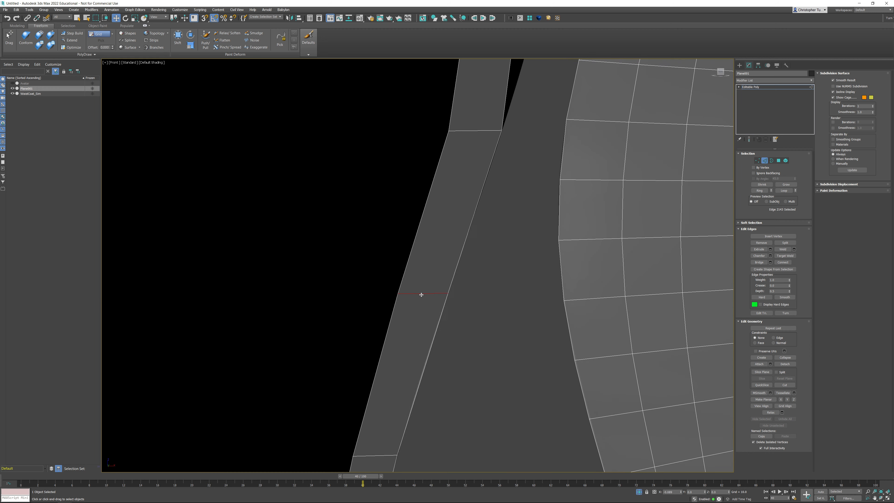
pyautogui.moveTo(420, 293); pyautogui.dragTo(437, 358, button='middle')
pyautogui.scroll(-3, 437, 290)
# - Insert a cross edge in the side strip's upper half and move it out to the panel's curve
pyautogui.hotkey('alt', '1')
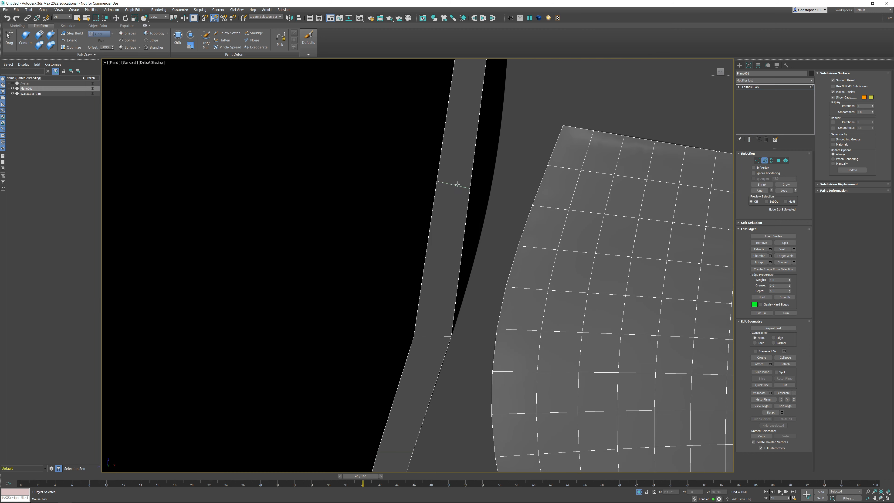
pyautogui.click(472, 99)
pyautogui.moveTo(472, 156); pyautogui.dragTo(453, 322, button='middle')
pyautogui.scroll(-2, 453, 321)
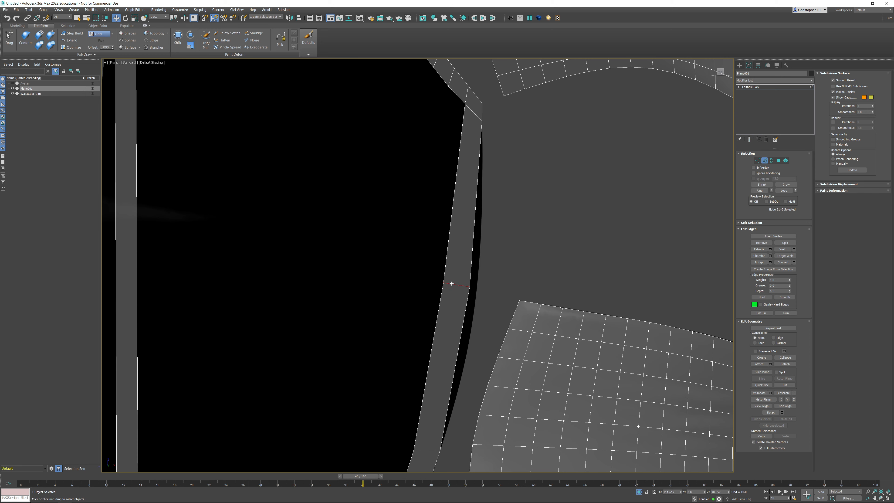
pyautogui.moveTo(451, 283); pyautogui.dragTo(457, 286)
# - Insert cross edges down the side strip from the armhole corner, splitting each long segment and following the curve
pyautogui.hotkey('alt', '1')
pyautogui.keyDown('shift'); pyautogui.click(463, 206); pyautogui.keyUp('shift')
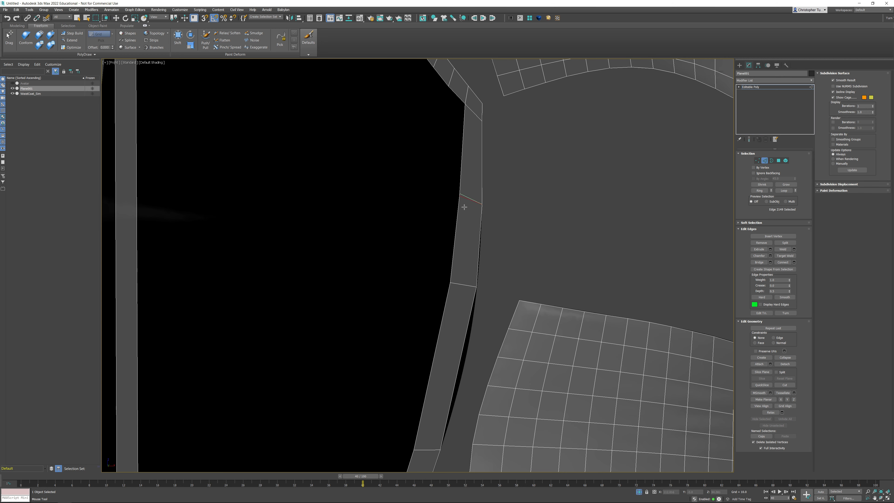
pyautogui.keyDown('shift'); pyautogui.click(451, 343); pyautogui.keyUp('shift')
pyautogui.moveTo(454, 344); pyautogui.dragTo(437, 199, button='middle')
pyautogui.keyDown('shift'); pyautogui.click(442, 235); pyautogui.keyUp('shift')
pyautogui.keyDown('shift'); pyautogui.click(429, 312); pyautogui.keyUp('shift')
pyautogui.keyDown('shift'); pyautogui.click(423, 249); pyautogui.keyUp('shift')
pyautogui.moveTo(418, 298); pyautogui.dragTo(447, 166, button='middle')
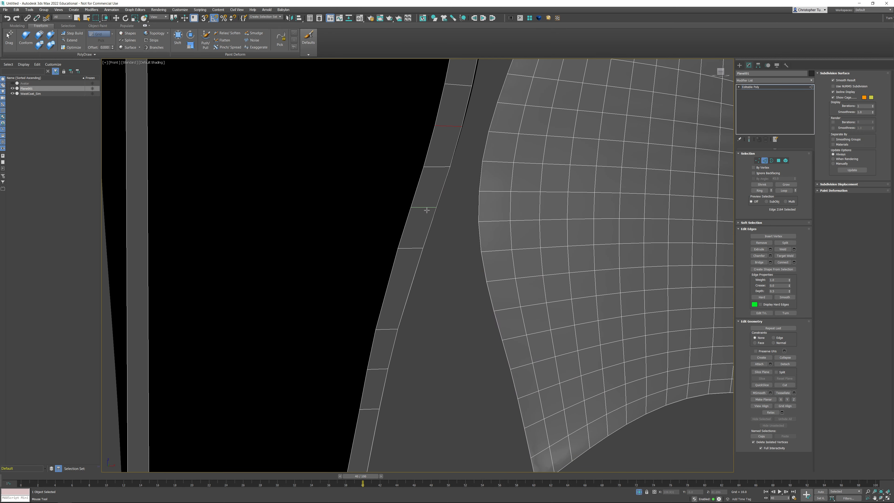
pyautogui.keyDown('shift'); pyautogui.click(427, 210); pyautogui.keyUp('shift')
pyautogui.keyDown('shift'); pyautogui.click(413, 275); pyautogui.keyUp('shift')
# - Insert a cross edge just above the curved bottom section and move it onto the panel outline
pyautogui.moveTo(378, 419); pyautogui.dragTo(401, 242, button='middle')
pyautogui.keyDown('shift'); pyautogui.click(385, 290); pyautogui.keyUp('shift')
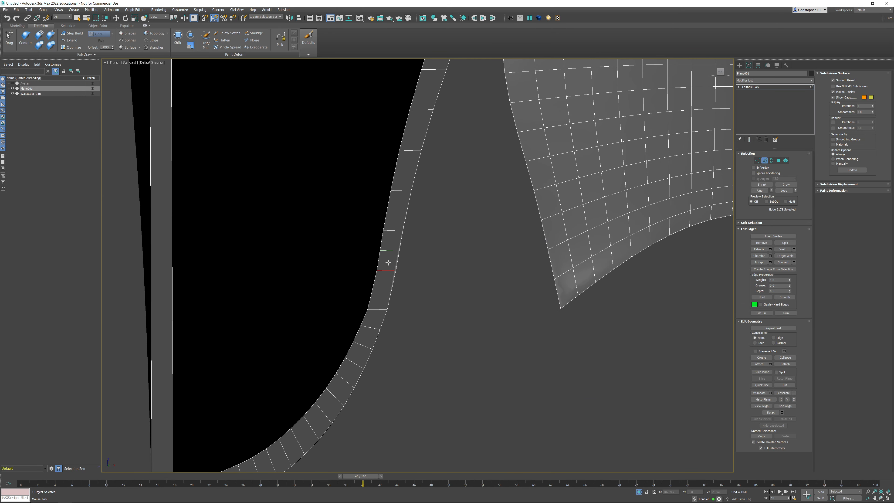
pyautogui.scroll(8, 385, 259)
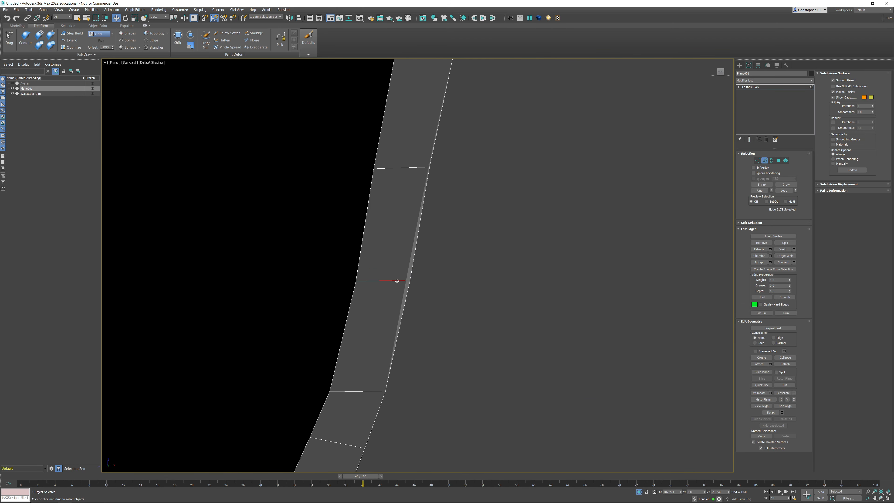
pyautogui.moveTo(397, 281); pyautogui.dragTo(394, 281)
# - Split each segment in the lower part of the side strip with an additional cross edge
pyautogui.hotkey('alt', '1')
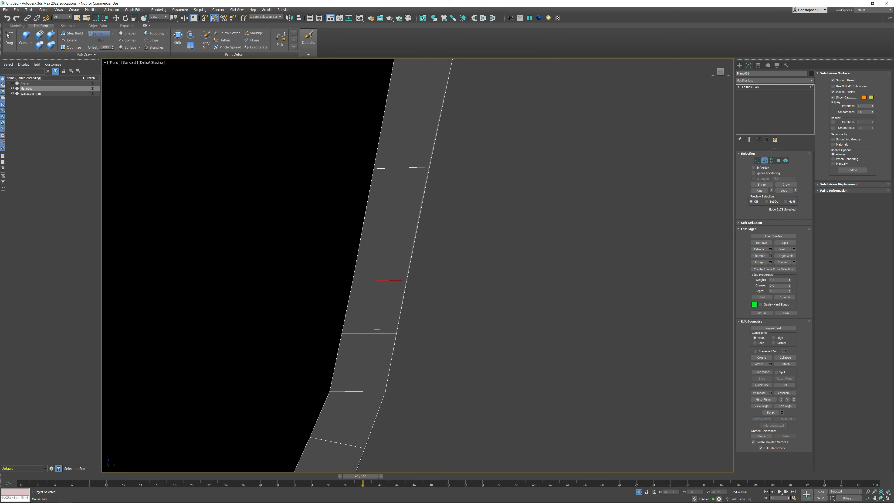
pyautogui.click(376, 338)
pyautogui.click(391, 225)
pyautogui.moveTo(421, 170); pyautogui.dragTo(399, 354, button='middle')
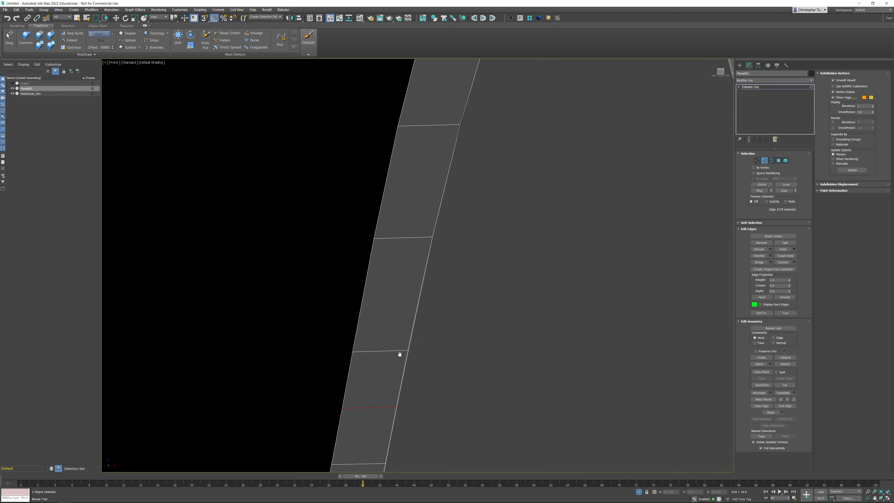
pyautogui.scroll(-1, 390, 328)
pyautogui.click(398, 306)
pyautogui.click(421, 224)
pyautogui.click(433, 143)
pyautogui.scroll(-2, 376, 294)
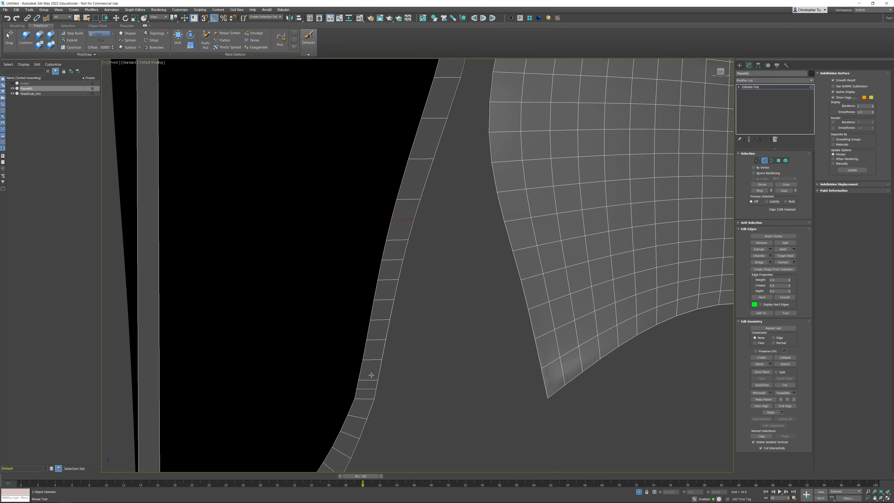
# - Continue splitting the side strip's remaining segments with cross edges up to the armhole corner
pyautogui.moveTo(402, 220); pyautogui.dragTo(357, 334, button='middle')
pyautogui.click(371, 287)
pyautogui.click(380, 253)
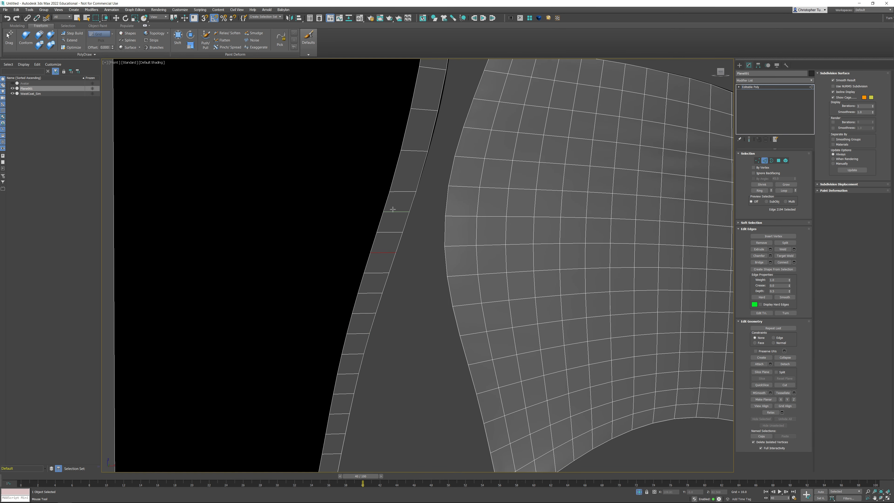
pyautogui.click(392, 210)
pyautogui.click(408, 171)
pyautogui.moveTo(422, 155); pyautogui.dragTo(382, 367, button='middle')
pyautogui.click(399, 219)
pyautogui.click(397, 259)
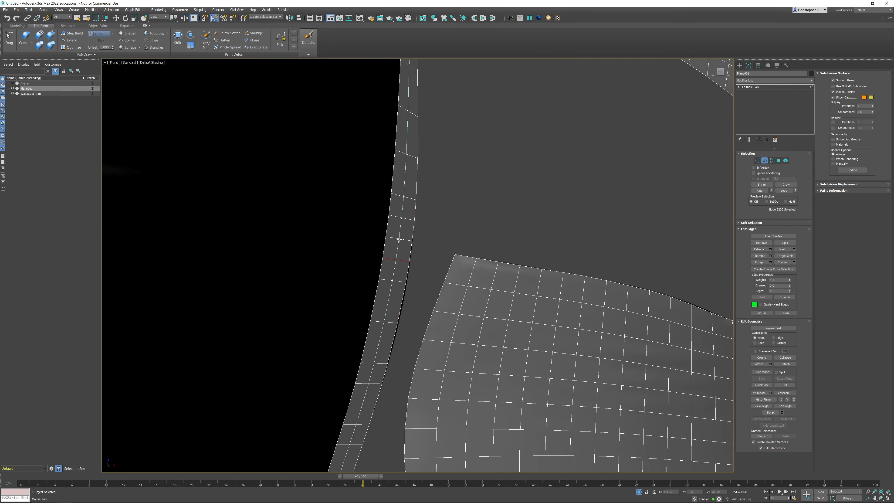
pyautogui.click(404, 176)
pyautogui.moveTo(405, 176); pyautogui.dragTo(402, 271, button='middle')
pyautogui.scroll(-2, 402, 269)
pyautogui.rightClick(404, 257)
# - Evenly space the vertices along the side strip's outer and inner edge loops, then clear the edge selection
pyautogui.doubleClick(413, 211)
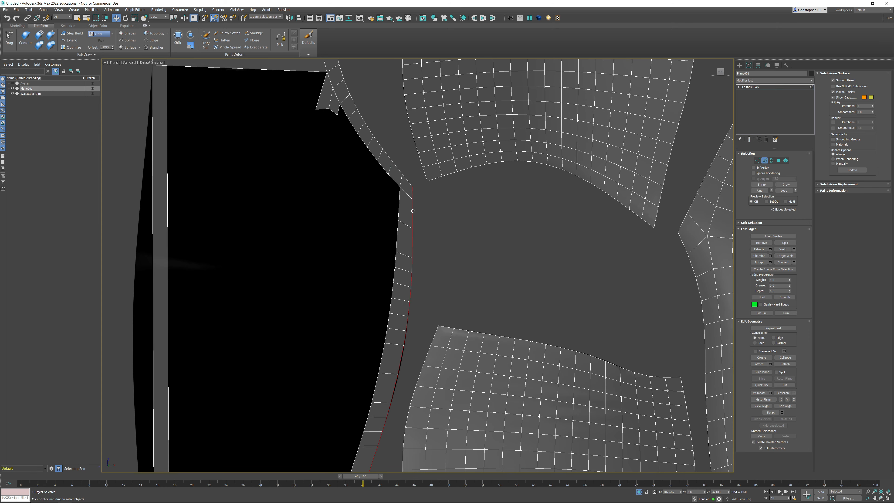
pyautogui.hotkey('alt', 's')
pyautogui.moveTo(406, 231); pyautogui.dragTo(414, 195, button='middle')
pyautogui.doubleClick(407, 167)
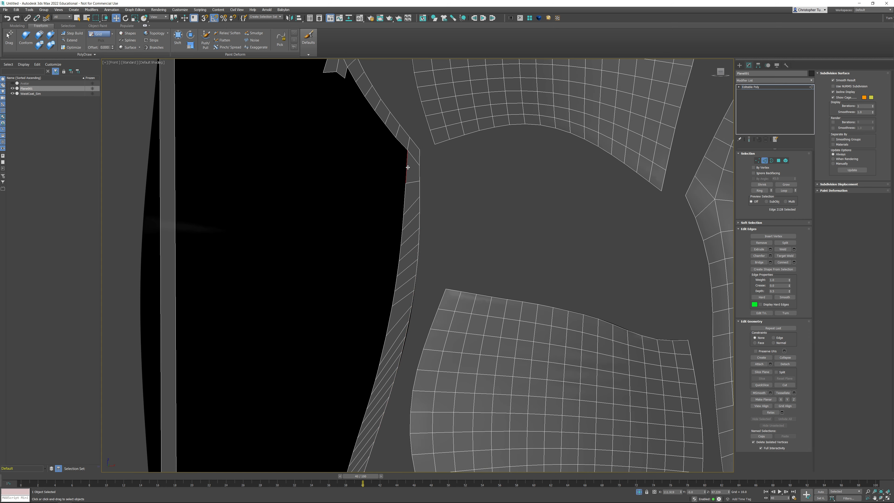
pyautogui.hotkey('alt', 's')
pyautogui.moveTo(378, 451); pyautogui.dragTo(393, 151, button='middle')
pyautogui.click(374, 357)
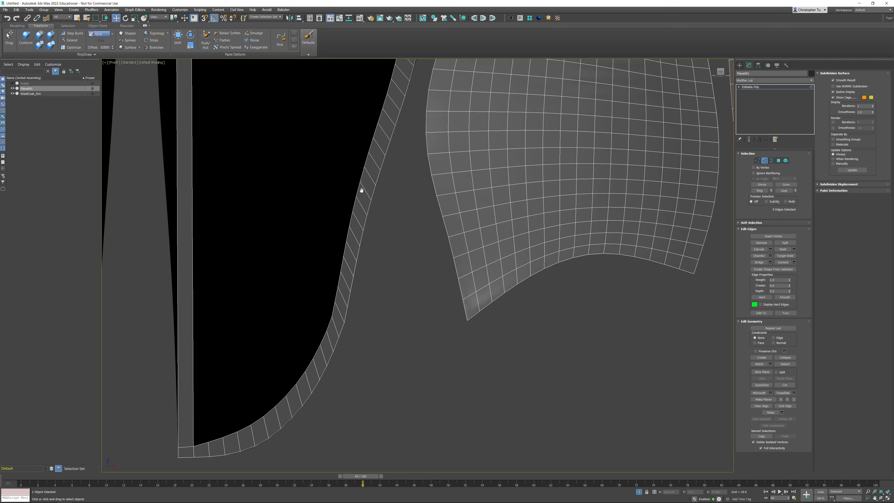
# - Extend the side strip's inner edge below the armhole corner across the panel towards the opposite vertical strip and square its end
pyautogui.scroll(-5, 315, 250)
pyautogui.moveTo(361, 190); pyautogui.dragTo(431, 324, button='middle')
pyautogui.scroll(2, 367, 258)
pyautogui.scroll(2, 367, 258)
pyautogui.moveTo(405, 202); pyautogui.dragTo(401, 264, button='middle')
pyautogui.click(69, 40)
pyautogui.moveTo(388, 145); pyautogui.dragTo(428, 180, button='middle')
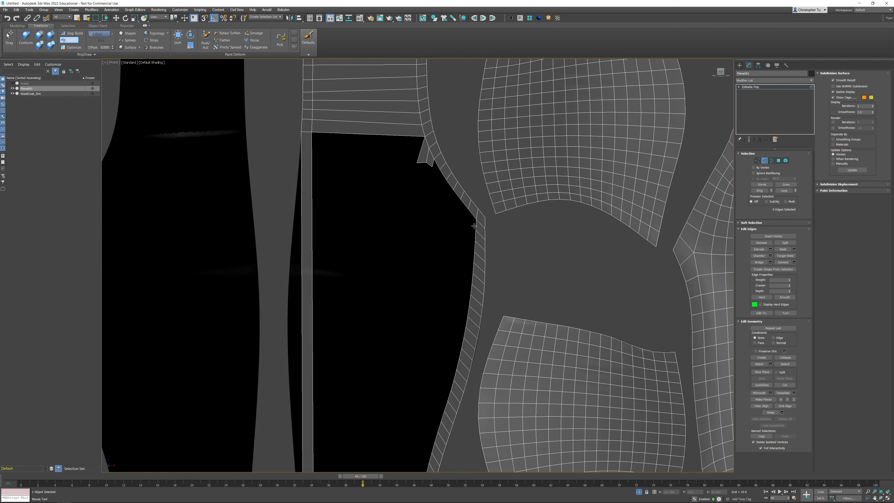
pyautogui.keyDown('shift'); pyautogui.moveTo(475, 224); pyautogui.dragTo(360, 212); pyautogui.keyUp('shift')
pyautogui.scroll(5, 313, 222)
pyautogui.moveTo(318, 256); pyautogui.dragTo(359, 260)
# - Insert two cross edges in the vertical strip, level with the upper and lower sides of the horizontal strip
pyautogui.hotkey('alt', '1')
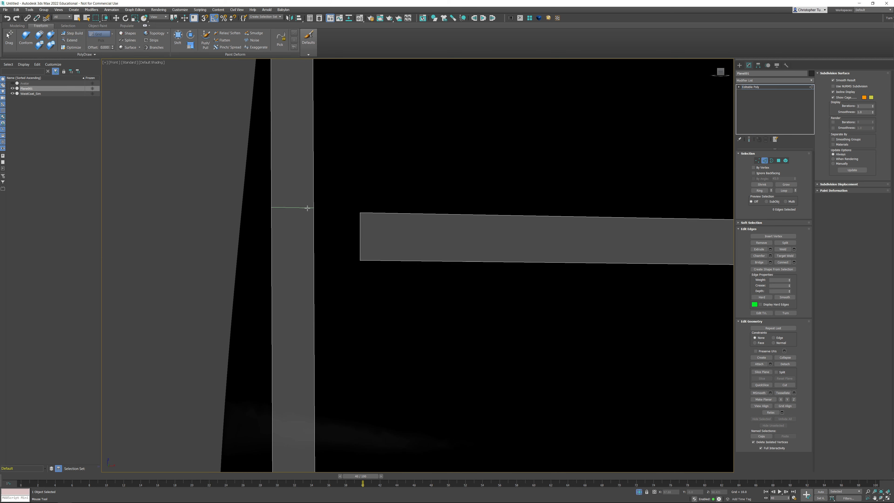
pyautogui.click(305, 210)
pyautogui.click(309, 259)
pyautogui.rightClick(303, 243)
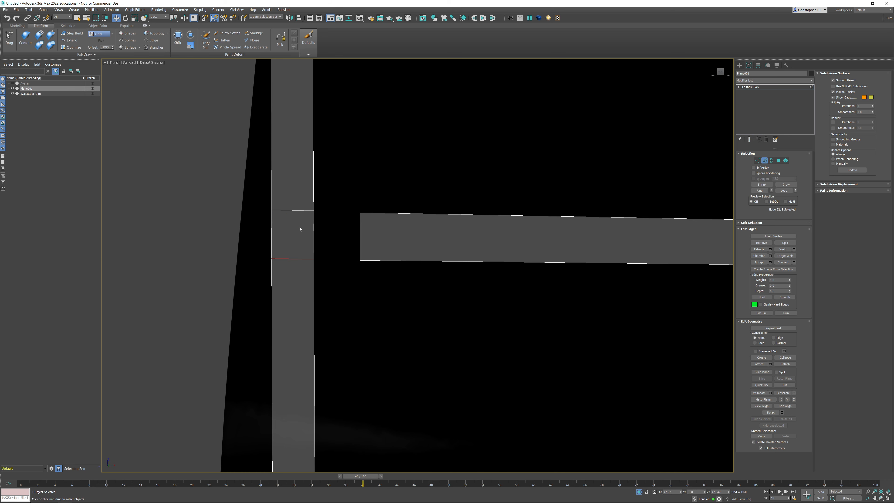
# - Move the outer corners of the vertical strip's new quad out onto the panel outline
pyautogui.moveTo(274, 231); pyautogui.dragTo(240, 258)
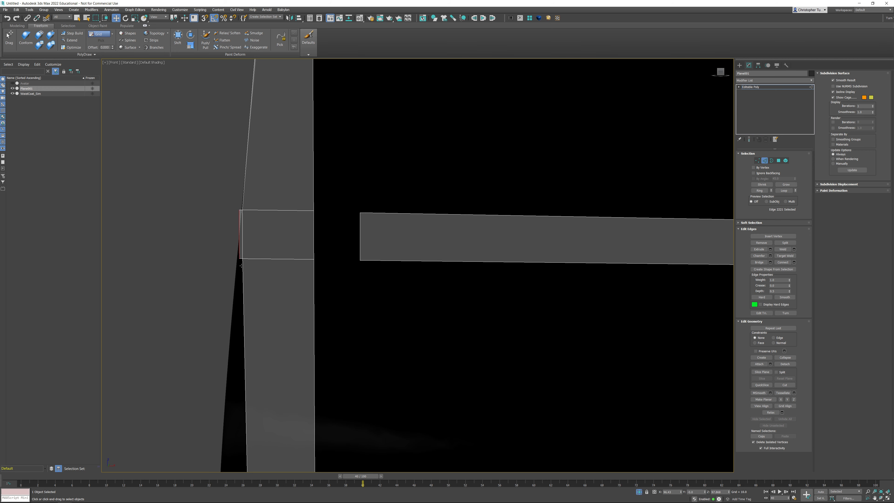
pyautogui.hotkey('ctrl', 'z')
pyautogui.hotkey('ctrl', 'z')
pyautogui.click(69, 40)
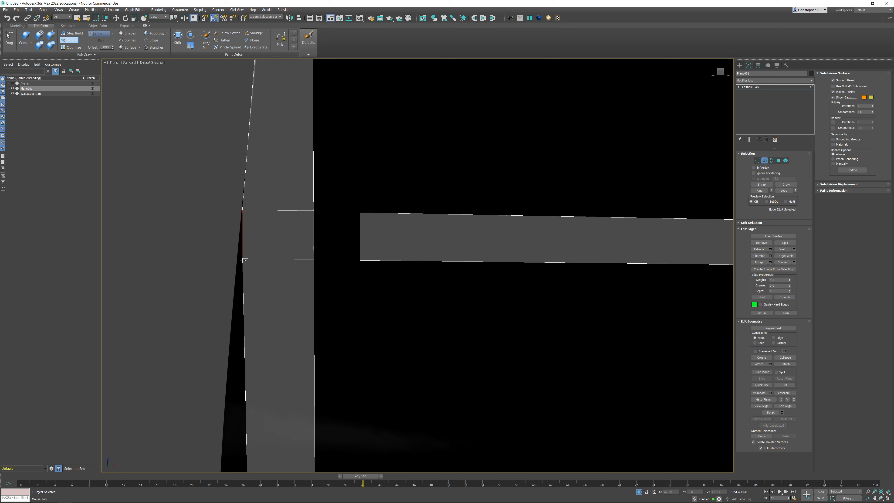
pyautogui.keyDown('ctrl'); pyautogui.keyDown('alt'); pyautogui.keyDown('shift'); pyautogui.moveTo(243, 260); pyautogui.dragTo(237, 258); pyautogui.keyUp('shift'); pyautogui.keyUp('alt'); pyautogui.keyUp('ctrl')
# - Join the vertical strip to the horizontal strip's open end and insert a cross edge near the horizontal strip's armhole end
pyautogui.keyDown('ctrl'); pyautogui.keyDown('alt'); pyautogui.moveTo(314, 243); pyautogui.dragTo(360, 241); pyautogui.keyUp('alt'); pyautogui.keyUp('ctrl')
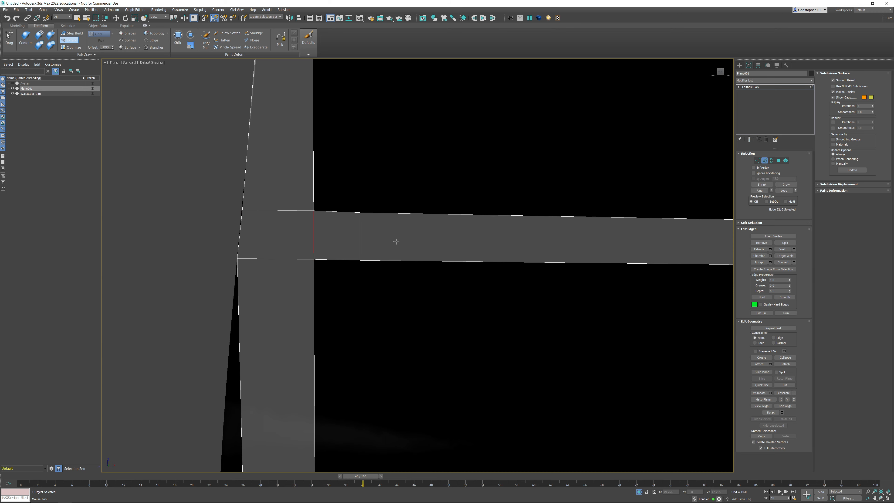
pyautogui.moveTo(369, 226); pyautogui.dragTo(266, 277, button='middle')
pyautogui.scroll(-5, 265, 246)
pyautogui.moveTo(362, 240); pyautogui.dragTo(357, 266, button='middle')
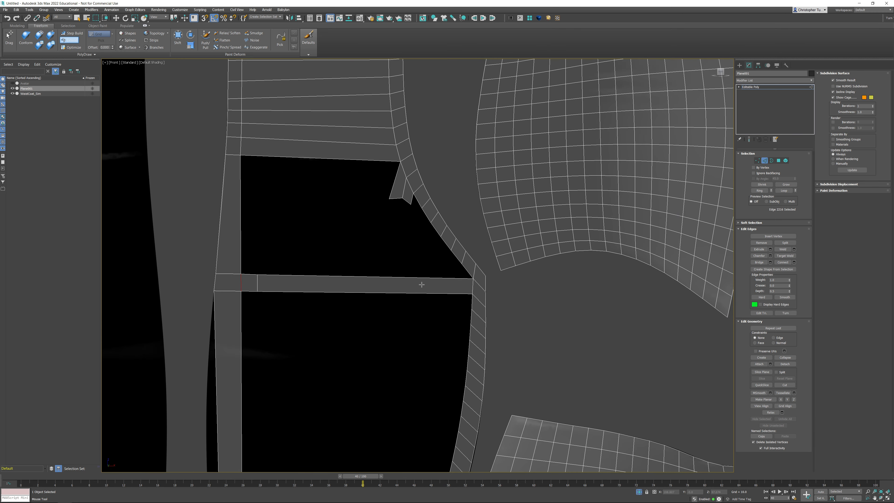
pyautogui.scroll(2, 421, 284)
pyautogui.moveTo(474, 295); pyautogui.dragTo(467, 324, button='middle')
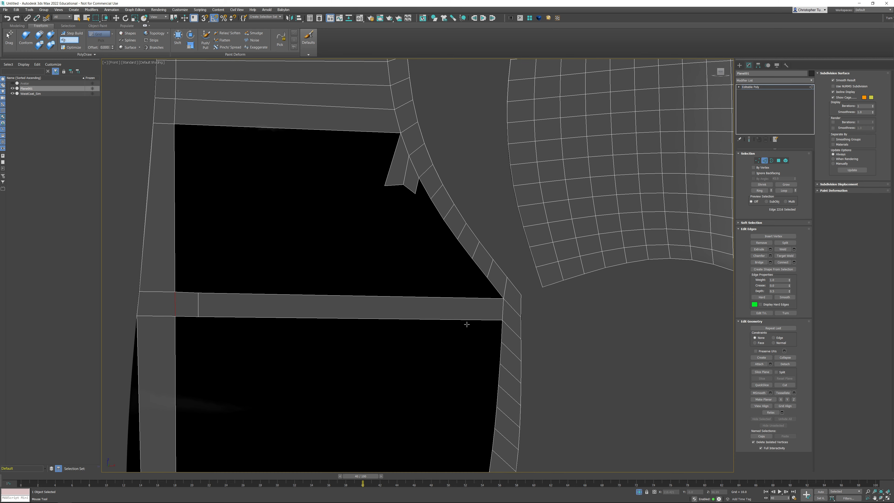
pyautogui.rightClick(479, 308)
pyautogui.hotkey('alt', '1')
pyautogui.click(483, 306)
# - Insert a cross edge near the horizontal strip's armhole end and delete the short quad joining it to the side strip
pyautogui.moveTo(471, 306); pyautogui.dragTo(446, 303, button='middle')
pyautogui.keyDown('ctrl'); pyautogui.click(436, 294); pyautogui.keyUp('ctrl')
pyautogui.click(69, 40)
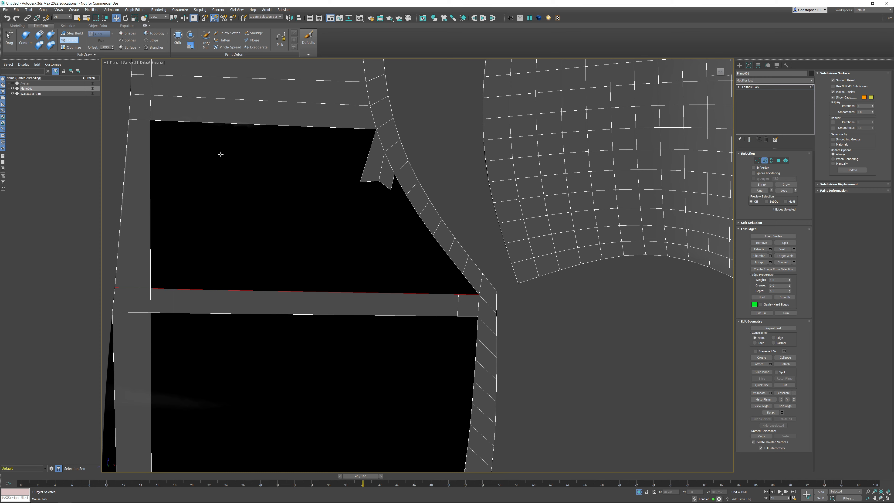
pyautogui.keyDown('ctrl'); pyautogui.click(465, 302); pyautogui.keyUp('ctrl')
# - Extend a second row of quads inward along the armhole curve's inner edge and fill the gap beside the jagged upper piece
pyautogui.scroll(3, 454, 298)
pyautogui.moveTo(530, 313); pyautogui.dragTo(478, 383)
pyautogui.moveTo(493, 267); pyautogui.dragTo(444, 261)
pyautogui.moveTo(464, 229); pyautogui.dragTo(415, 228)
pyautogui.moveTo(434, 190); pyautogui.dragTo(382, 181)
pyautogui.moveTo(406, 150); pyautogui.dragTo(356, 140)
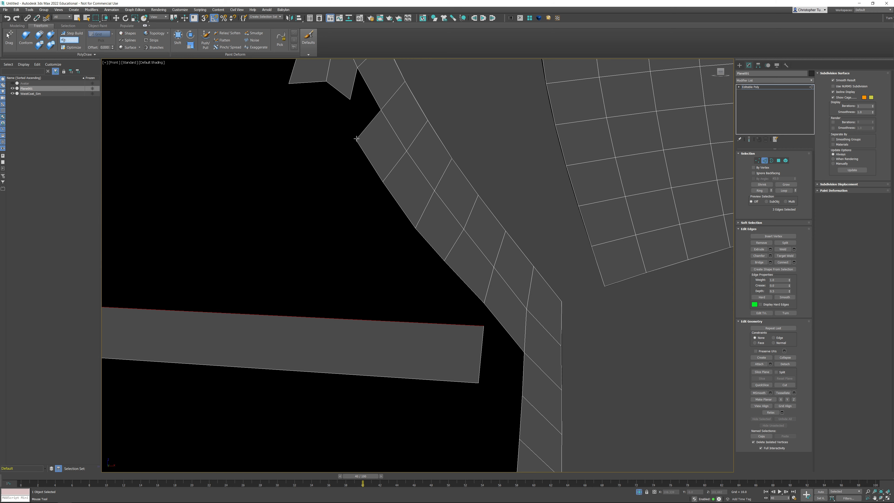
pyautogui.click(371, 123)
pyautogui.click(351, 92)
pyautogui.moveTo(485, 366); pyautogui.dragTo(465, 259, button='middle')
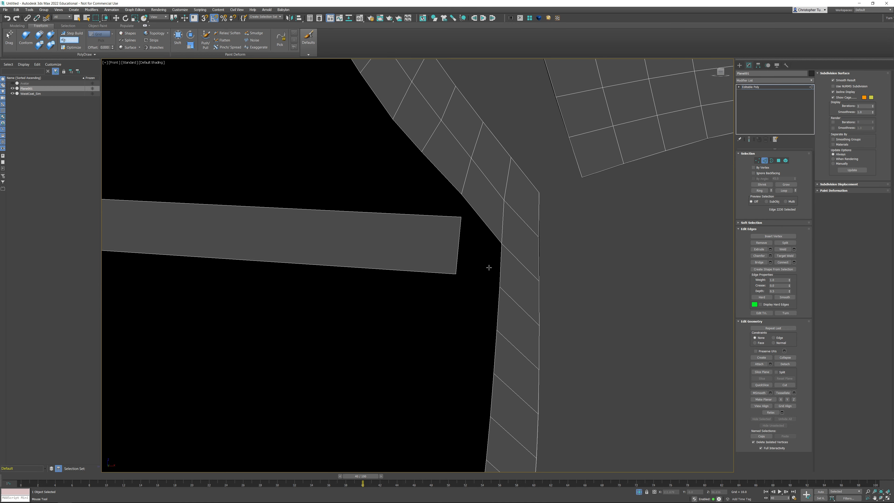
pyautogui.scroll(-2, 488, 266)
pyautogui.keyDown('ctrl'); pyautogui.keyDown('alt'); pyautogui.moveTo(501, 266); pyautogui.dragTo(460, 252); pyautogui.keyUp('alt'); pyautogui.keyUp('ctrl')
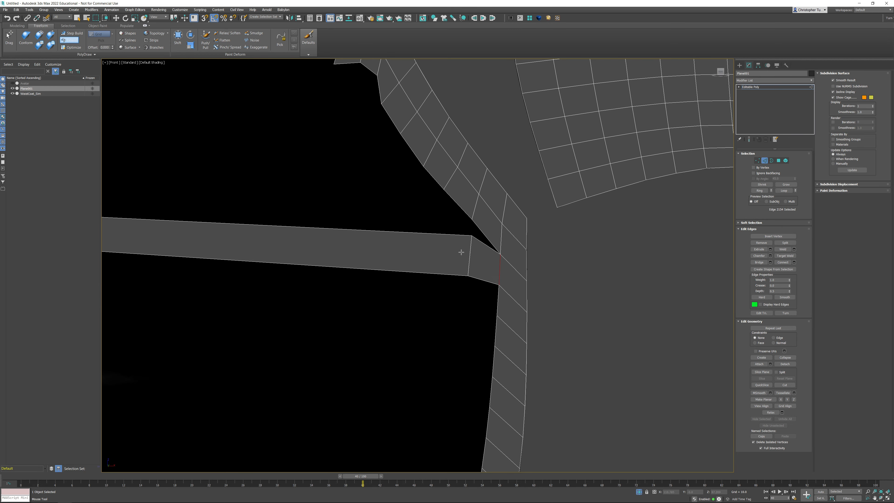
pyautogui.hotkey('ctrl', 'z')
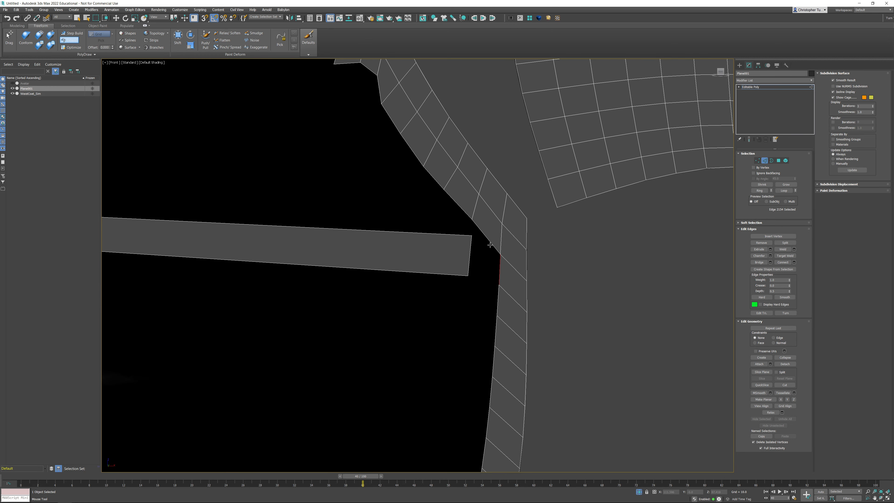
# - Extend a quad inward from the side strip at the armhole corner and insert a cross edge near the horizontal strip's open end
pyautogui.keyDown('shift'); pyautogui.moveTo(499, 252); pyautogui.dragTo(451, 265); pyautogui.keyUp('shift')
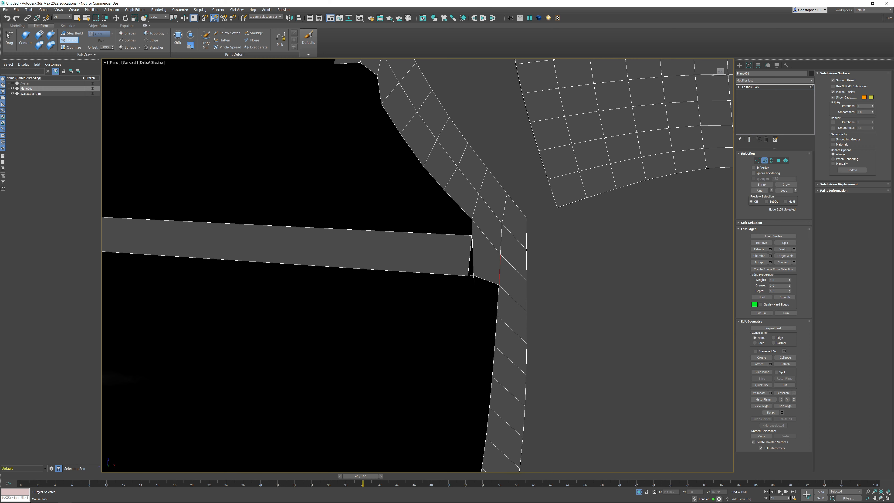
pyautogui.hotkey('alt', '1')
pyautogui.click(425, 251)
pyautogui.rightClick(430, 269)
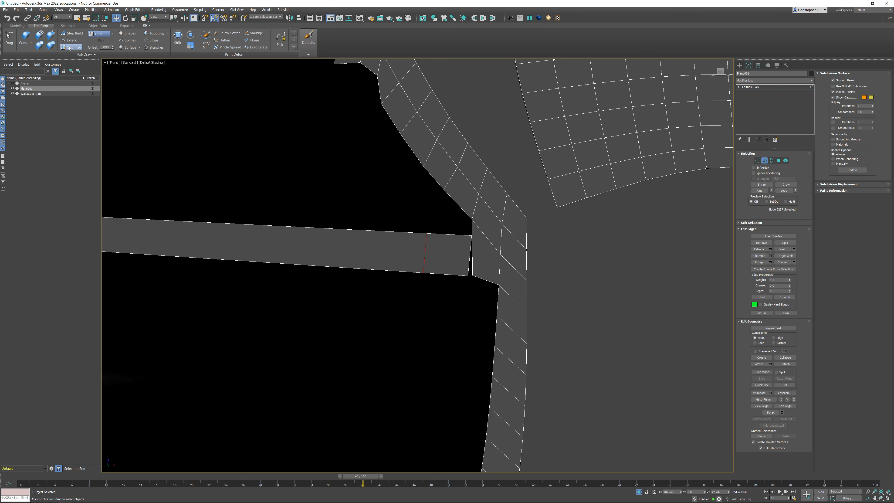